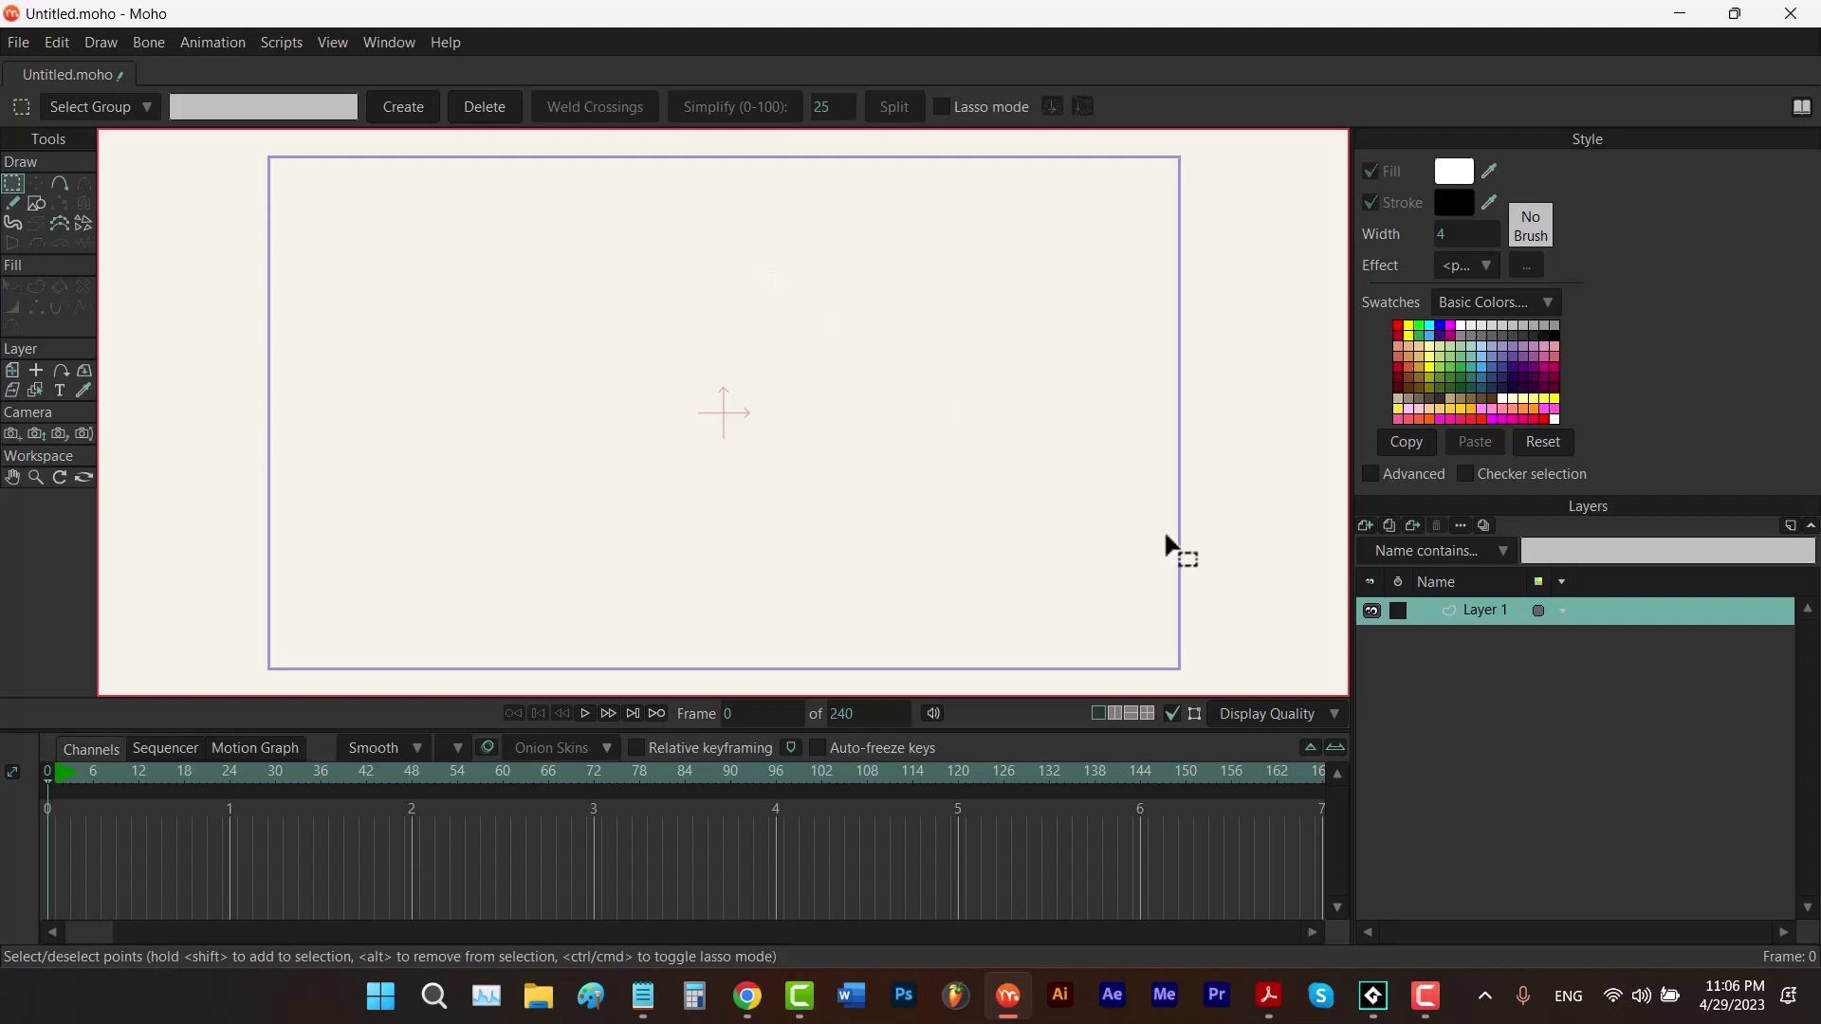
Draw a small path-only rectangle near the canvas's upper-left corner with Auto-fill and Auto-stroke turned off
click(1269, 725)
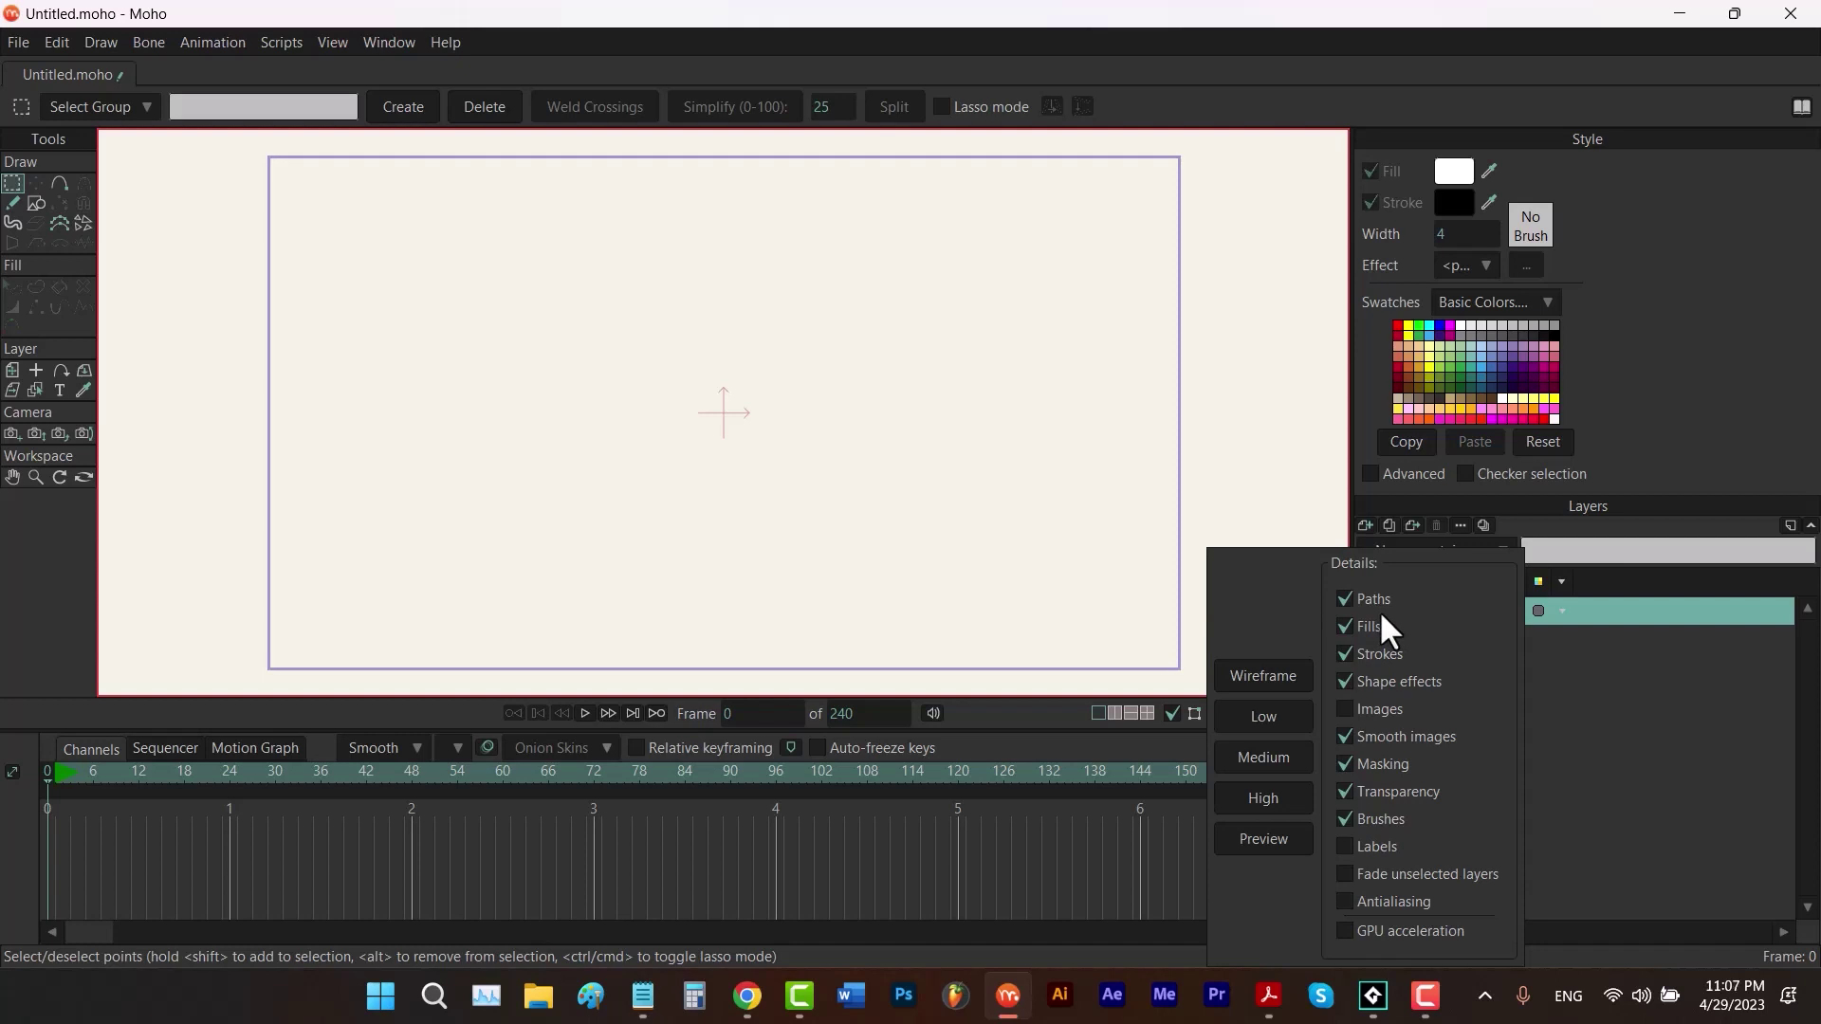
click(28, 199)
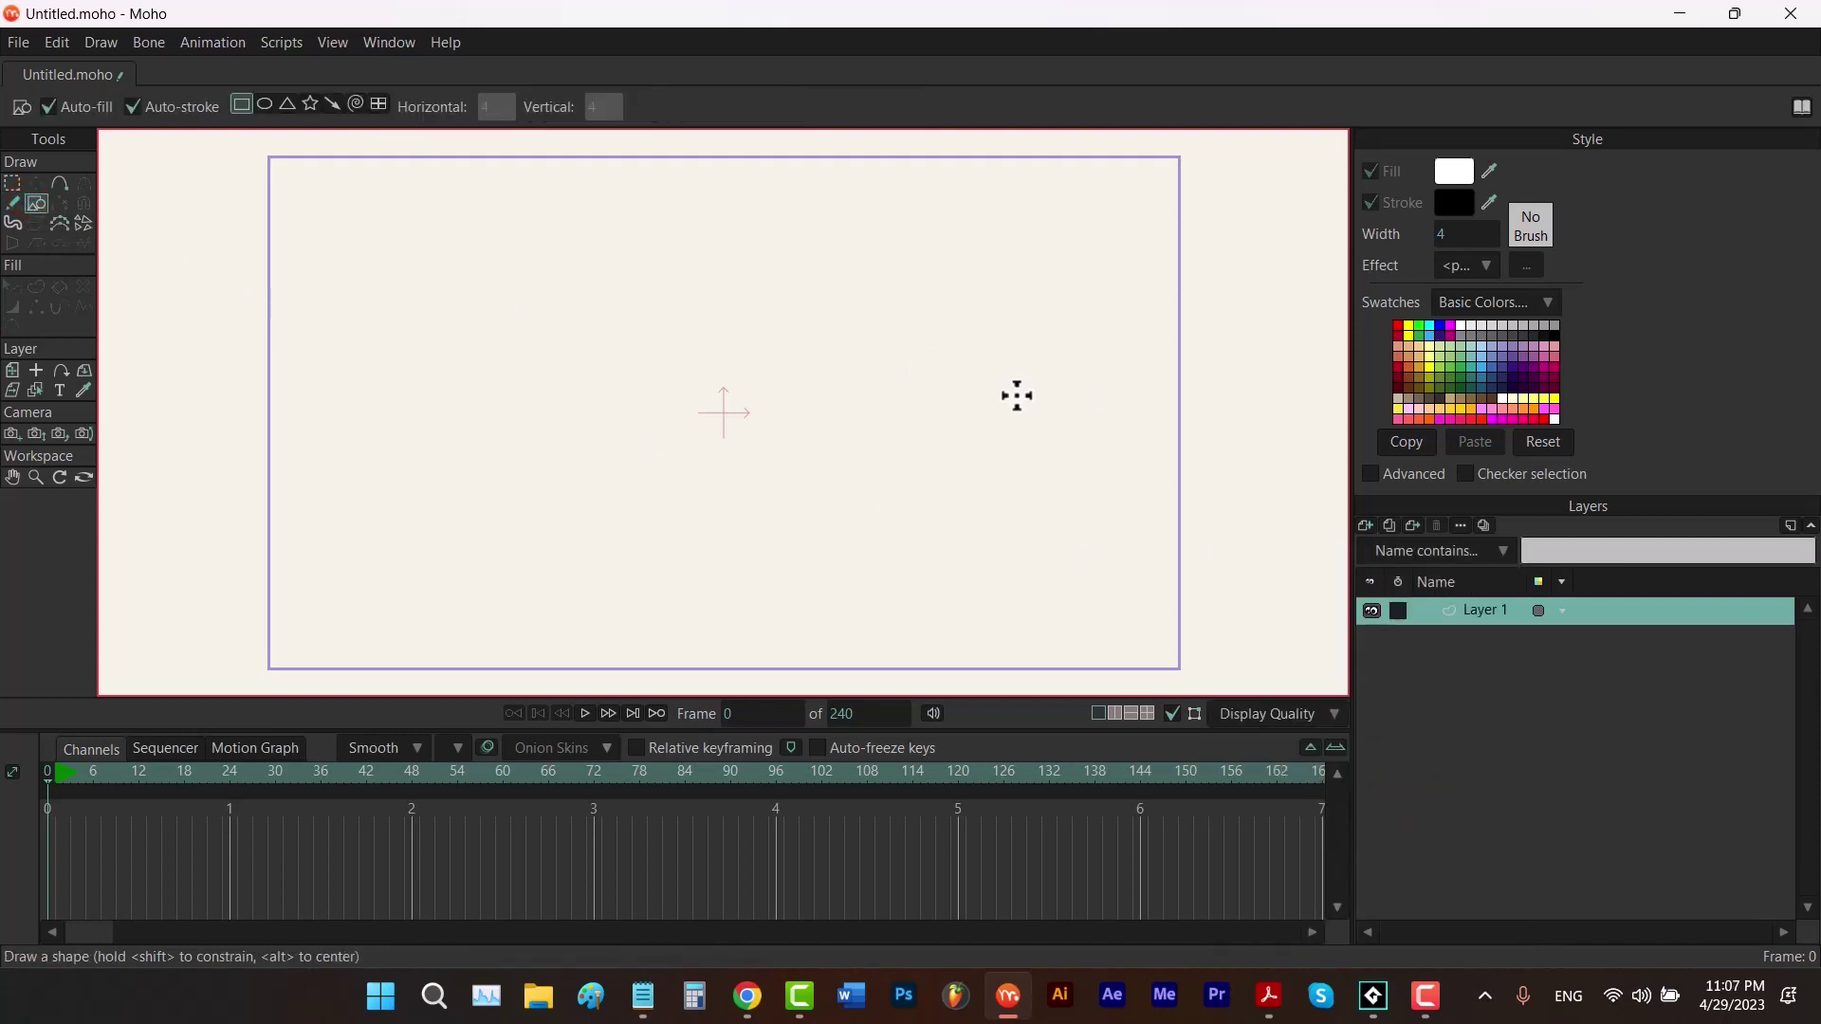
click(127, 107)
click(47, 106)
drag(298, 182, 453, 219)
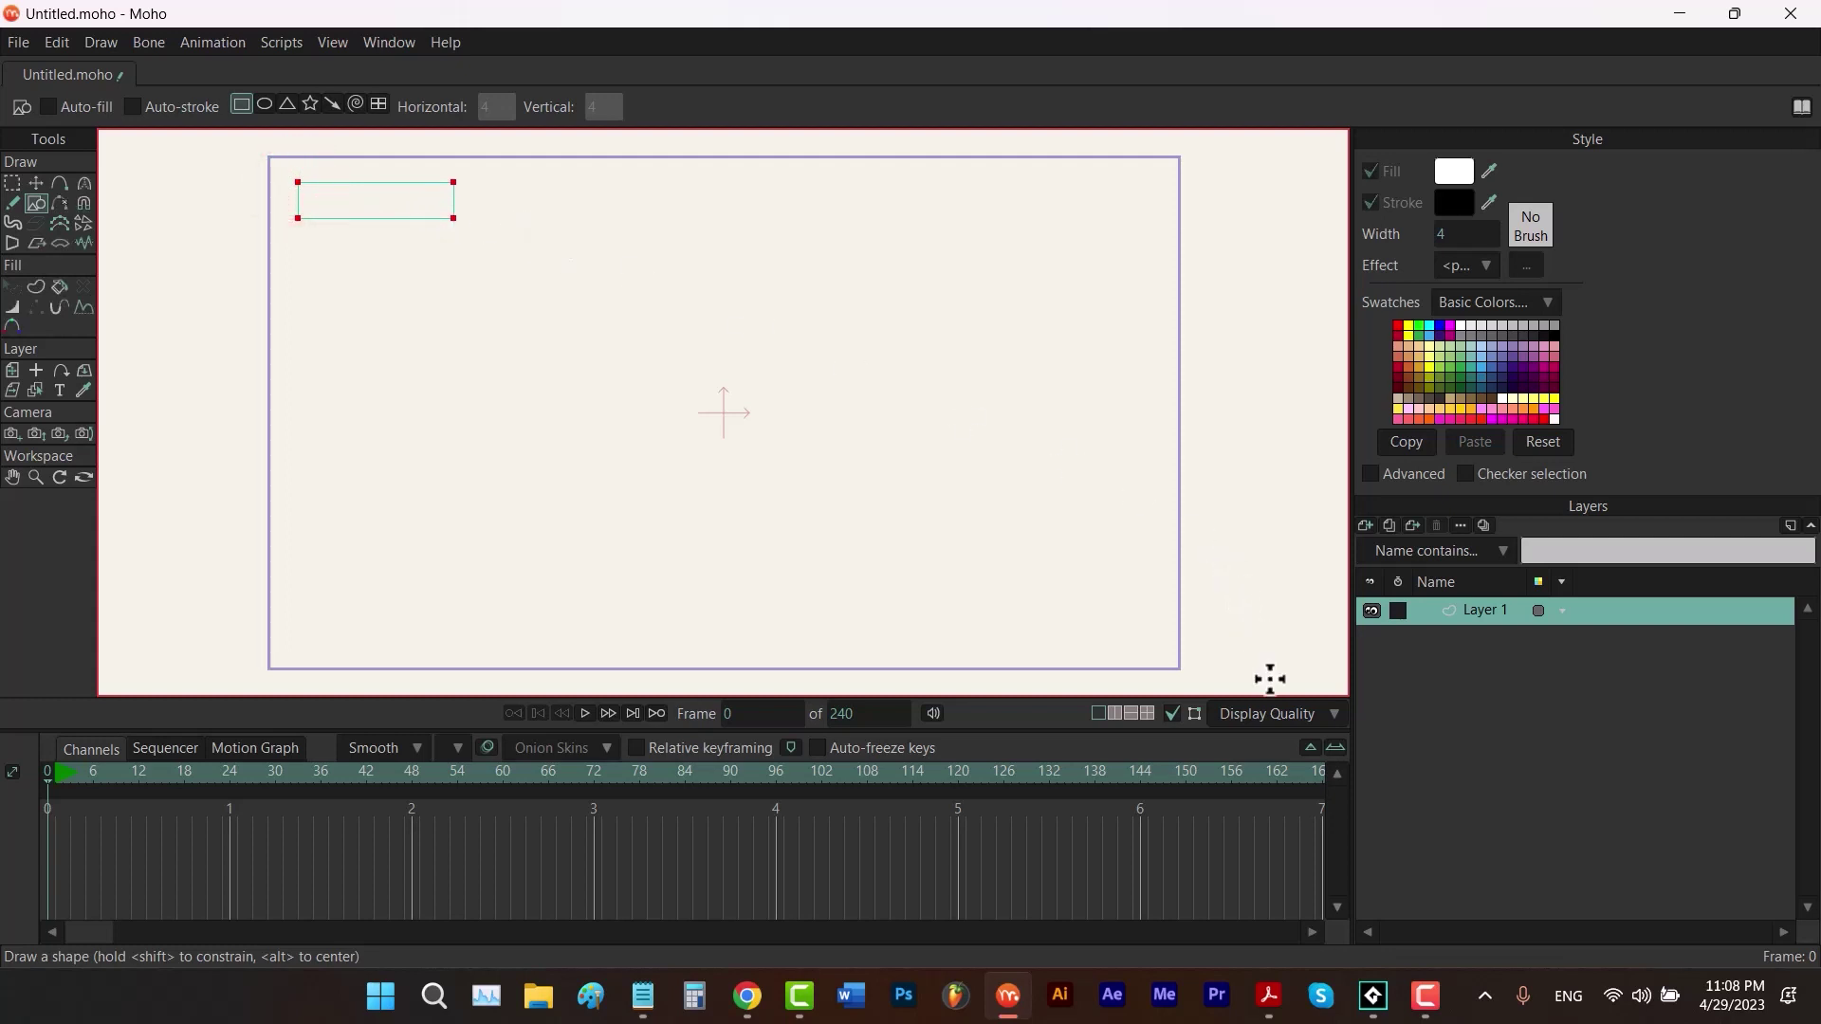
Toggle the Paths display detail off and back on to compare how the path-only rectangle is shown
click(1276, 714)
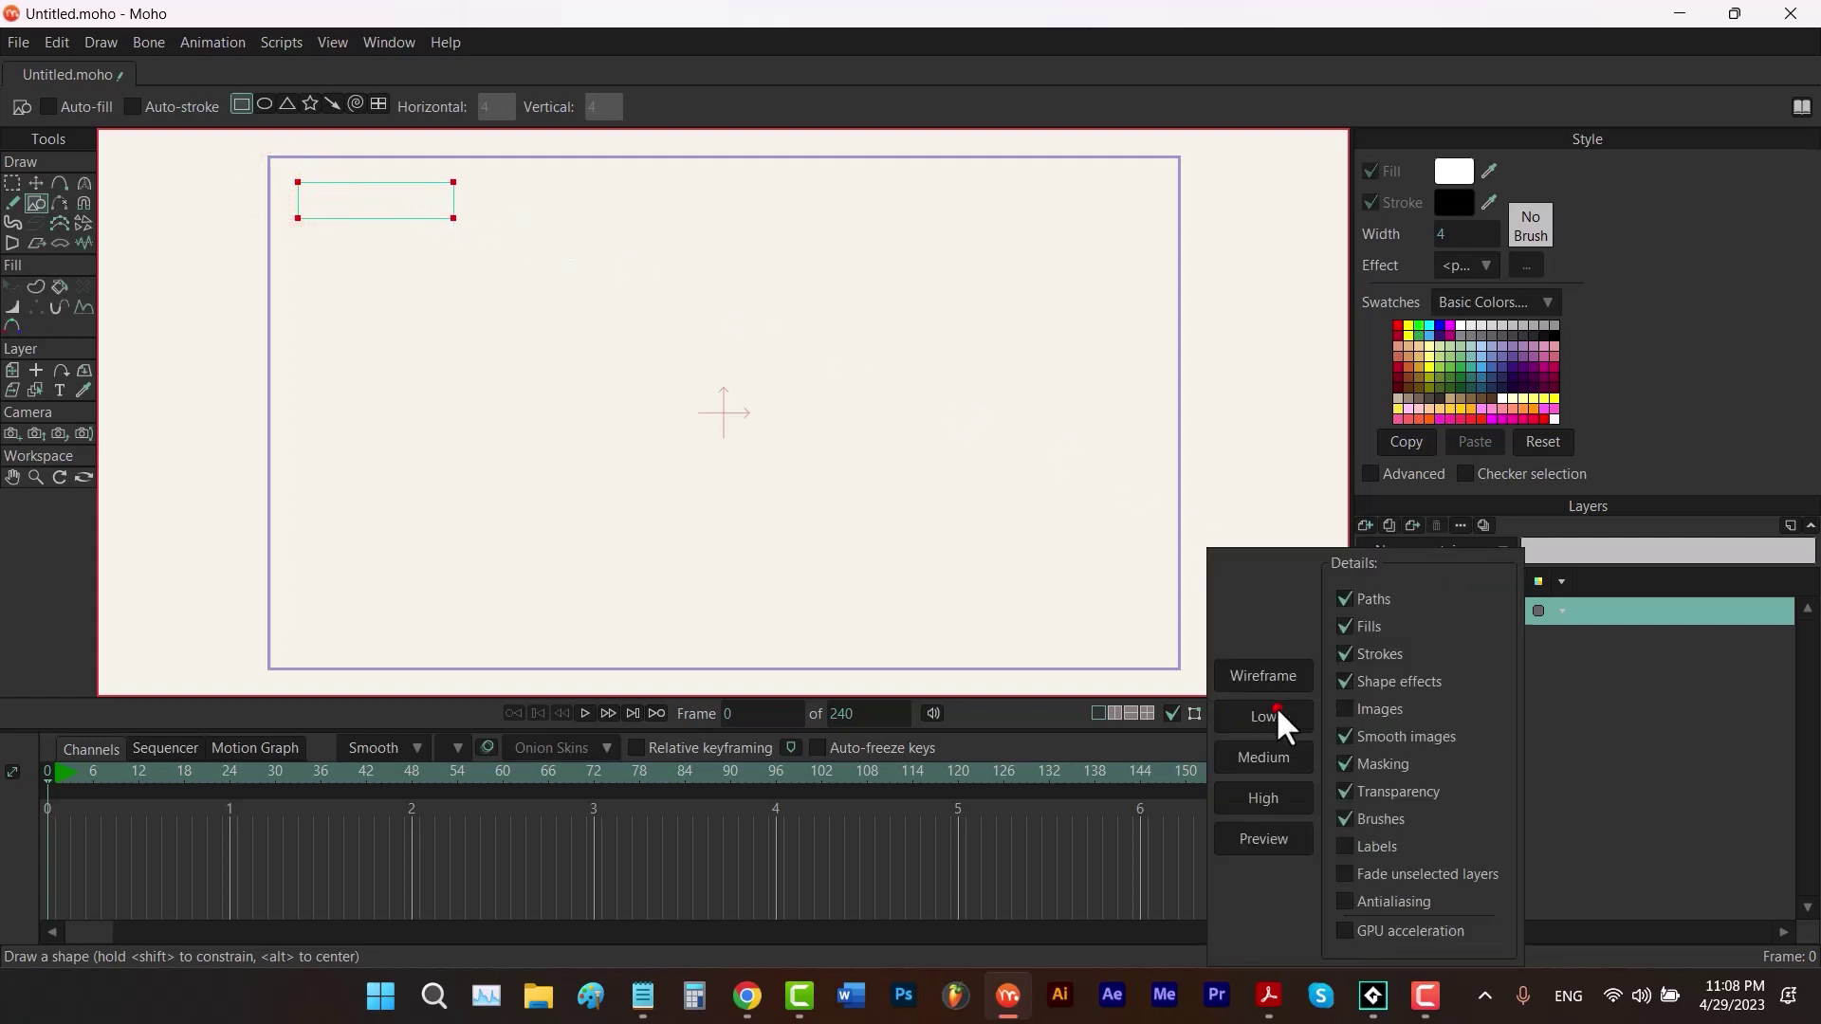
click(1344, 600)
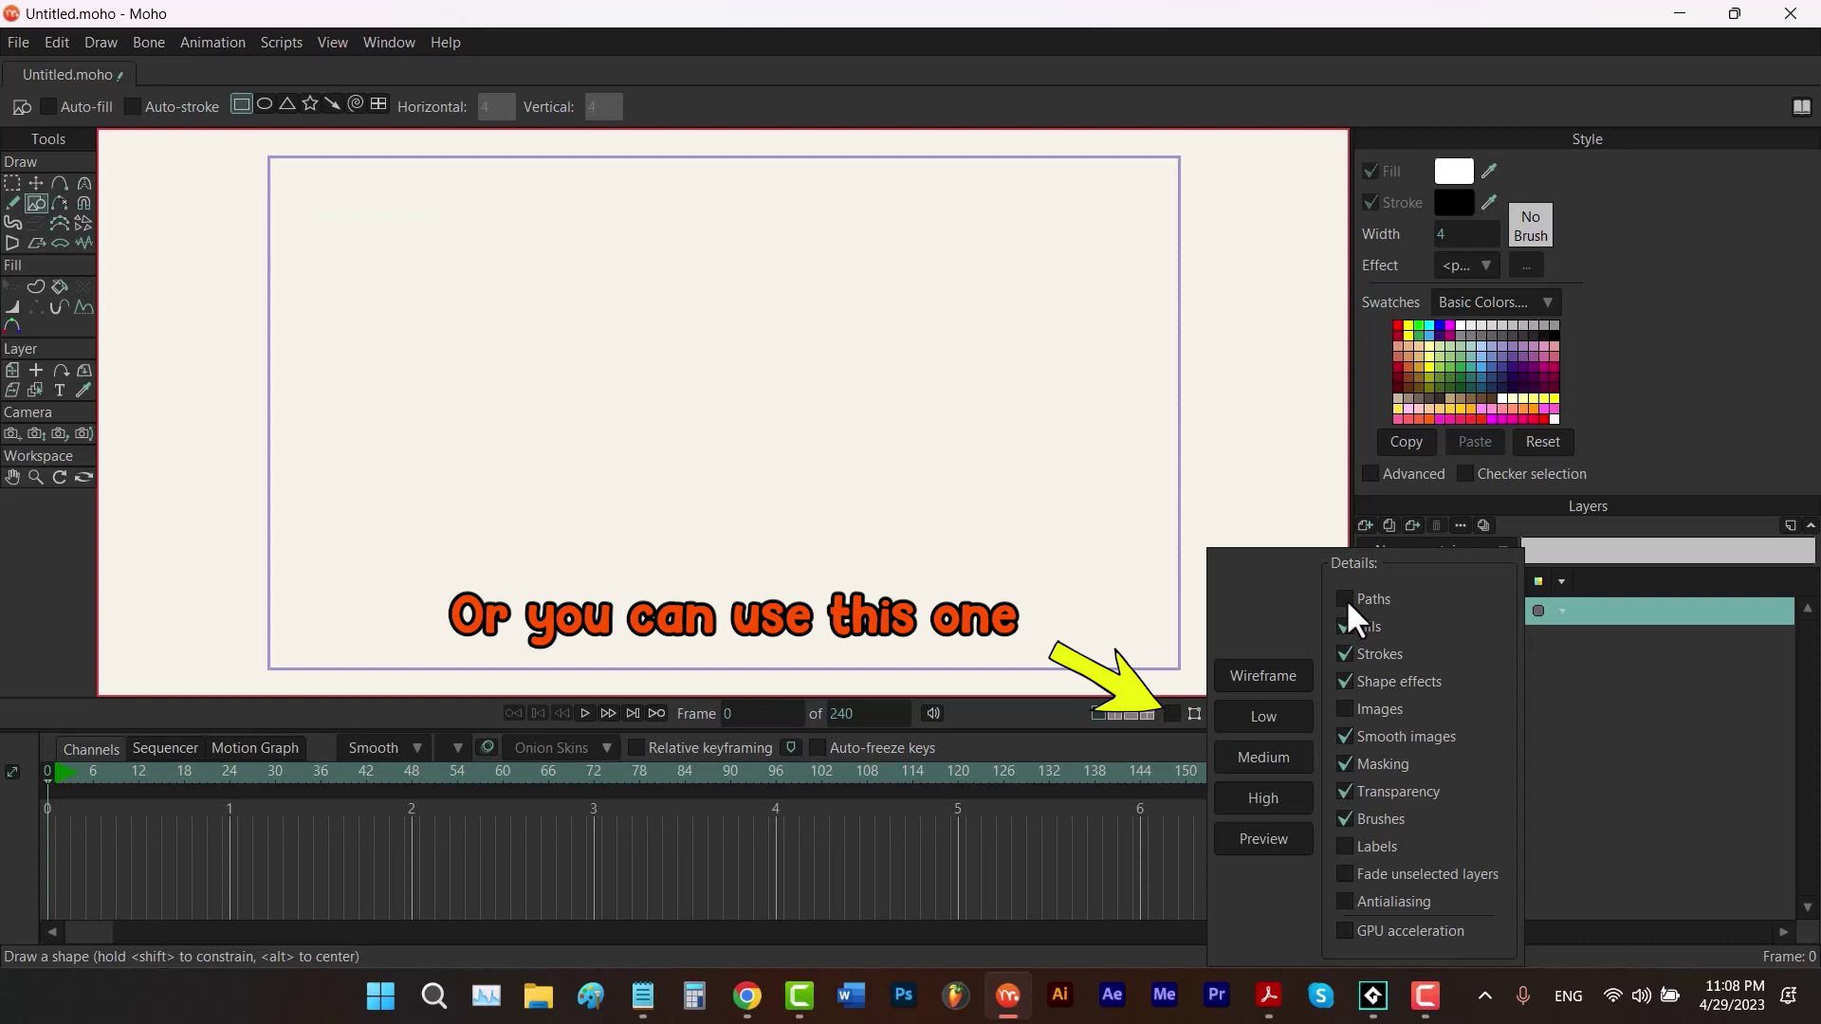
click(1346, 600)
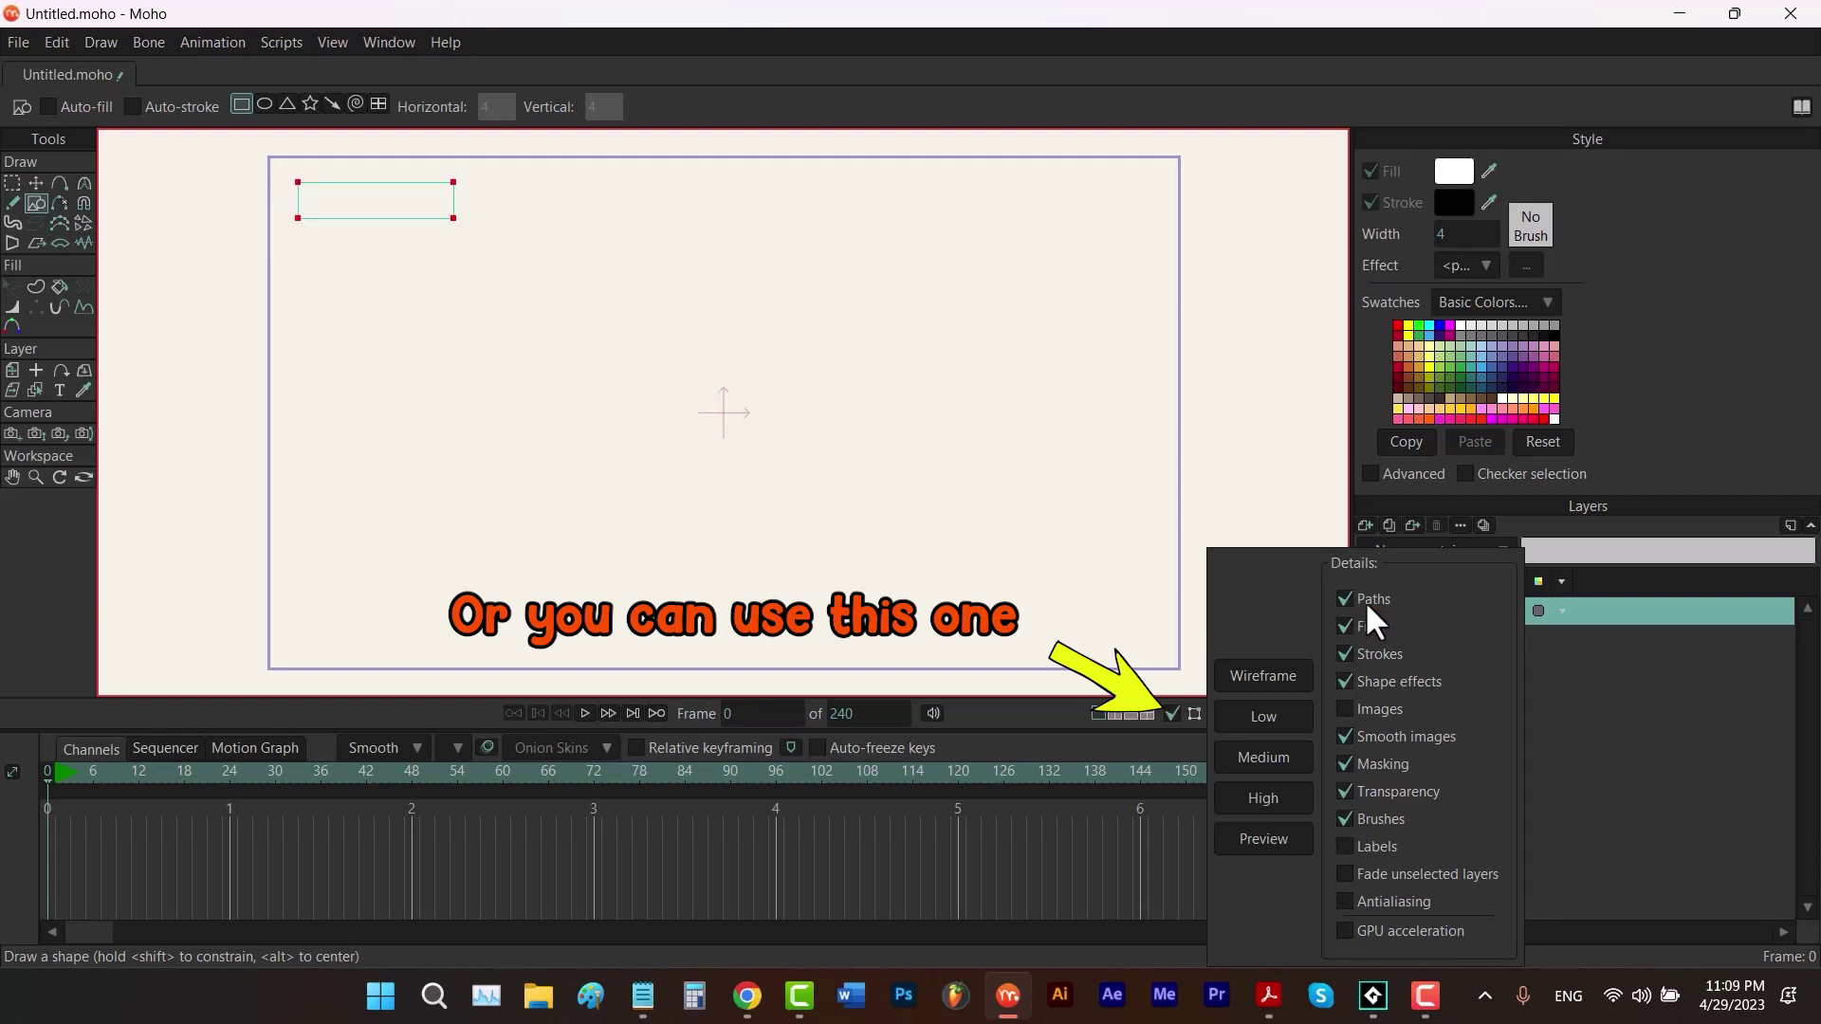
Draw a cyan fill-only rectangle beside the first one, and toggle the Fills display detail off and back on
click(1430, 327)
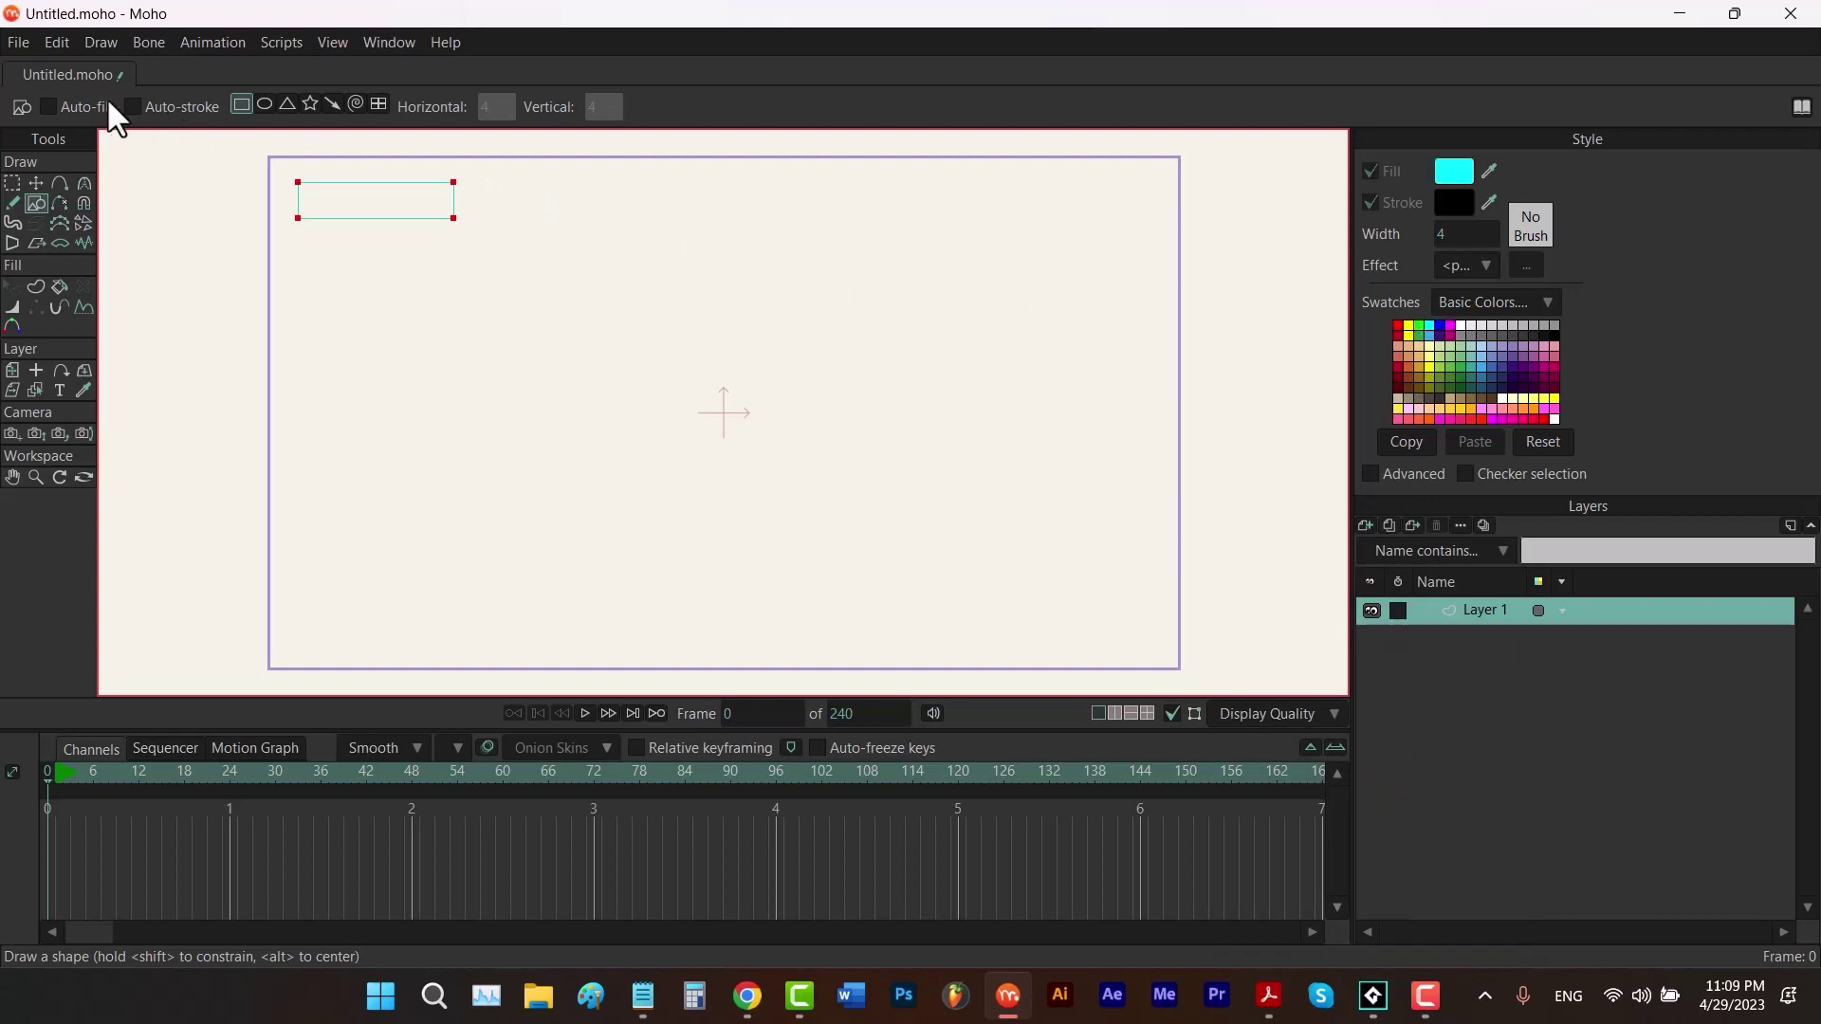
drag(501, 180, 688, 223)
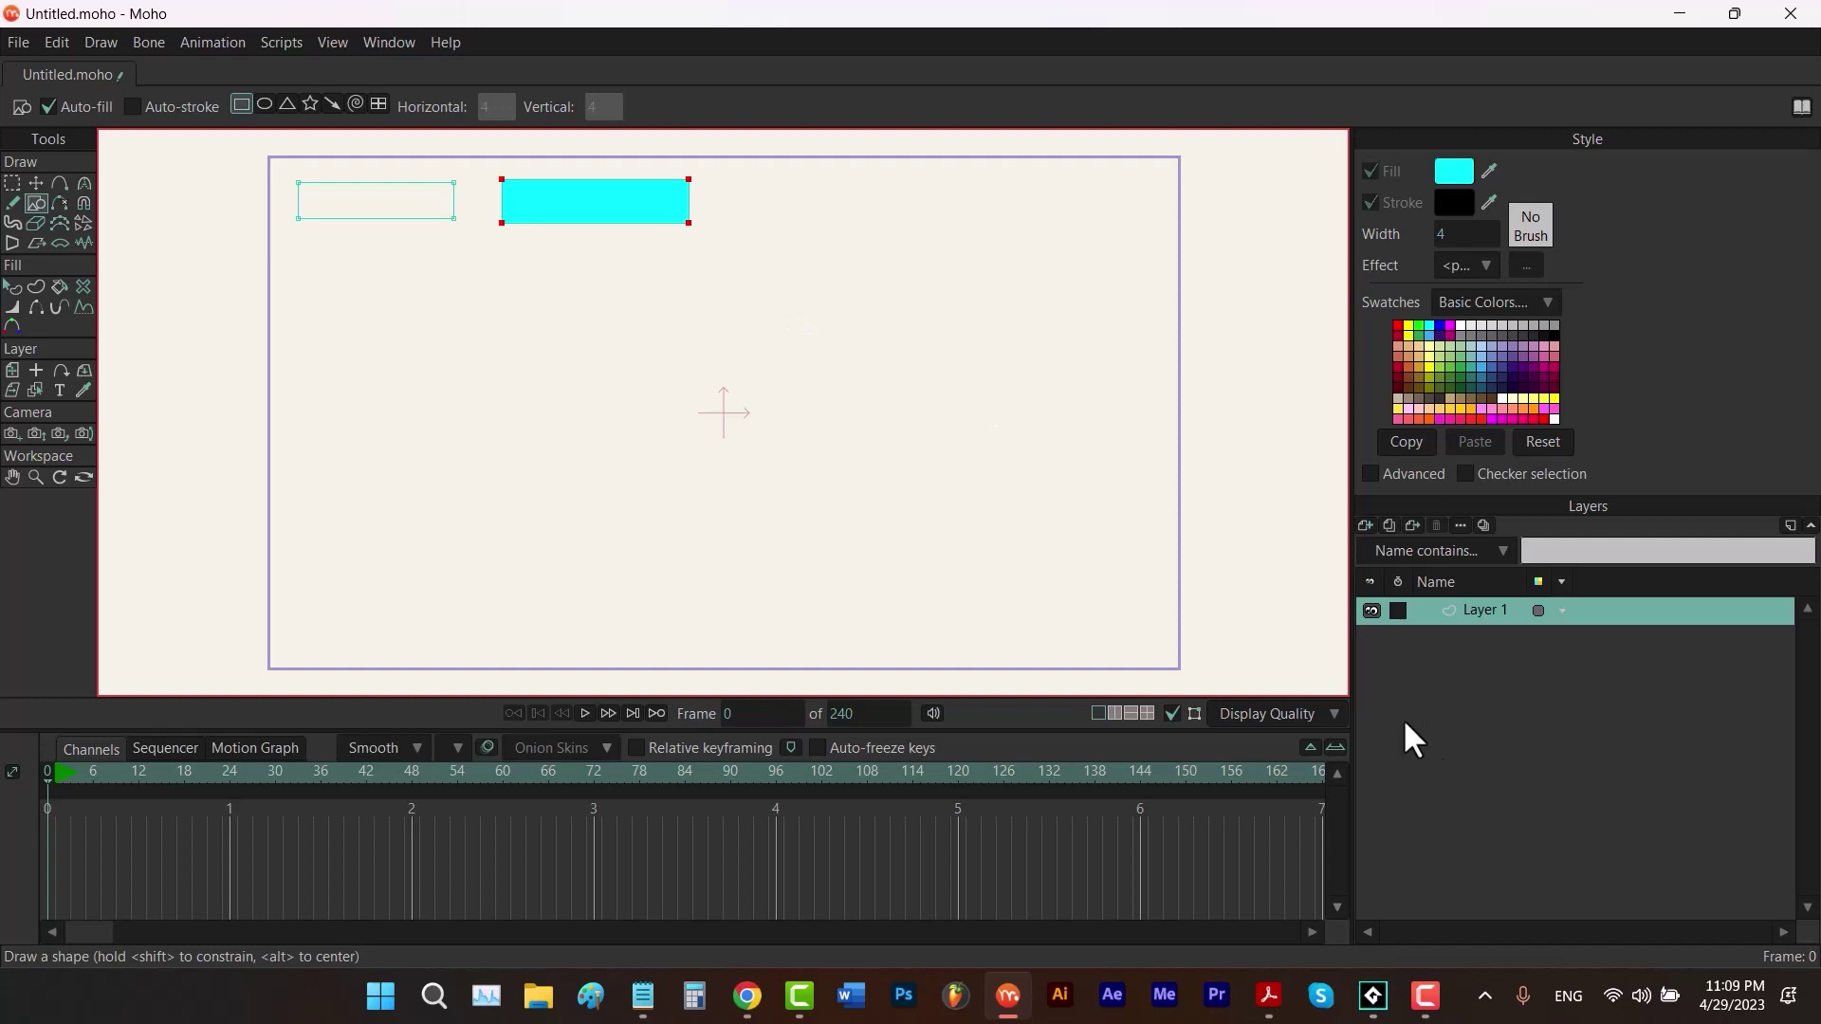
click(1308, 714)
click(1344, 625)
click(1344, 625)
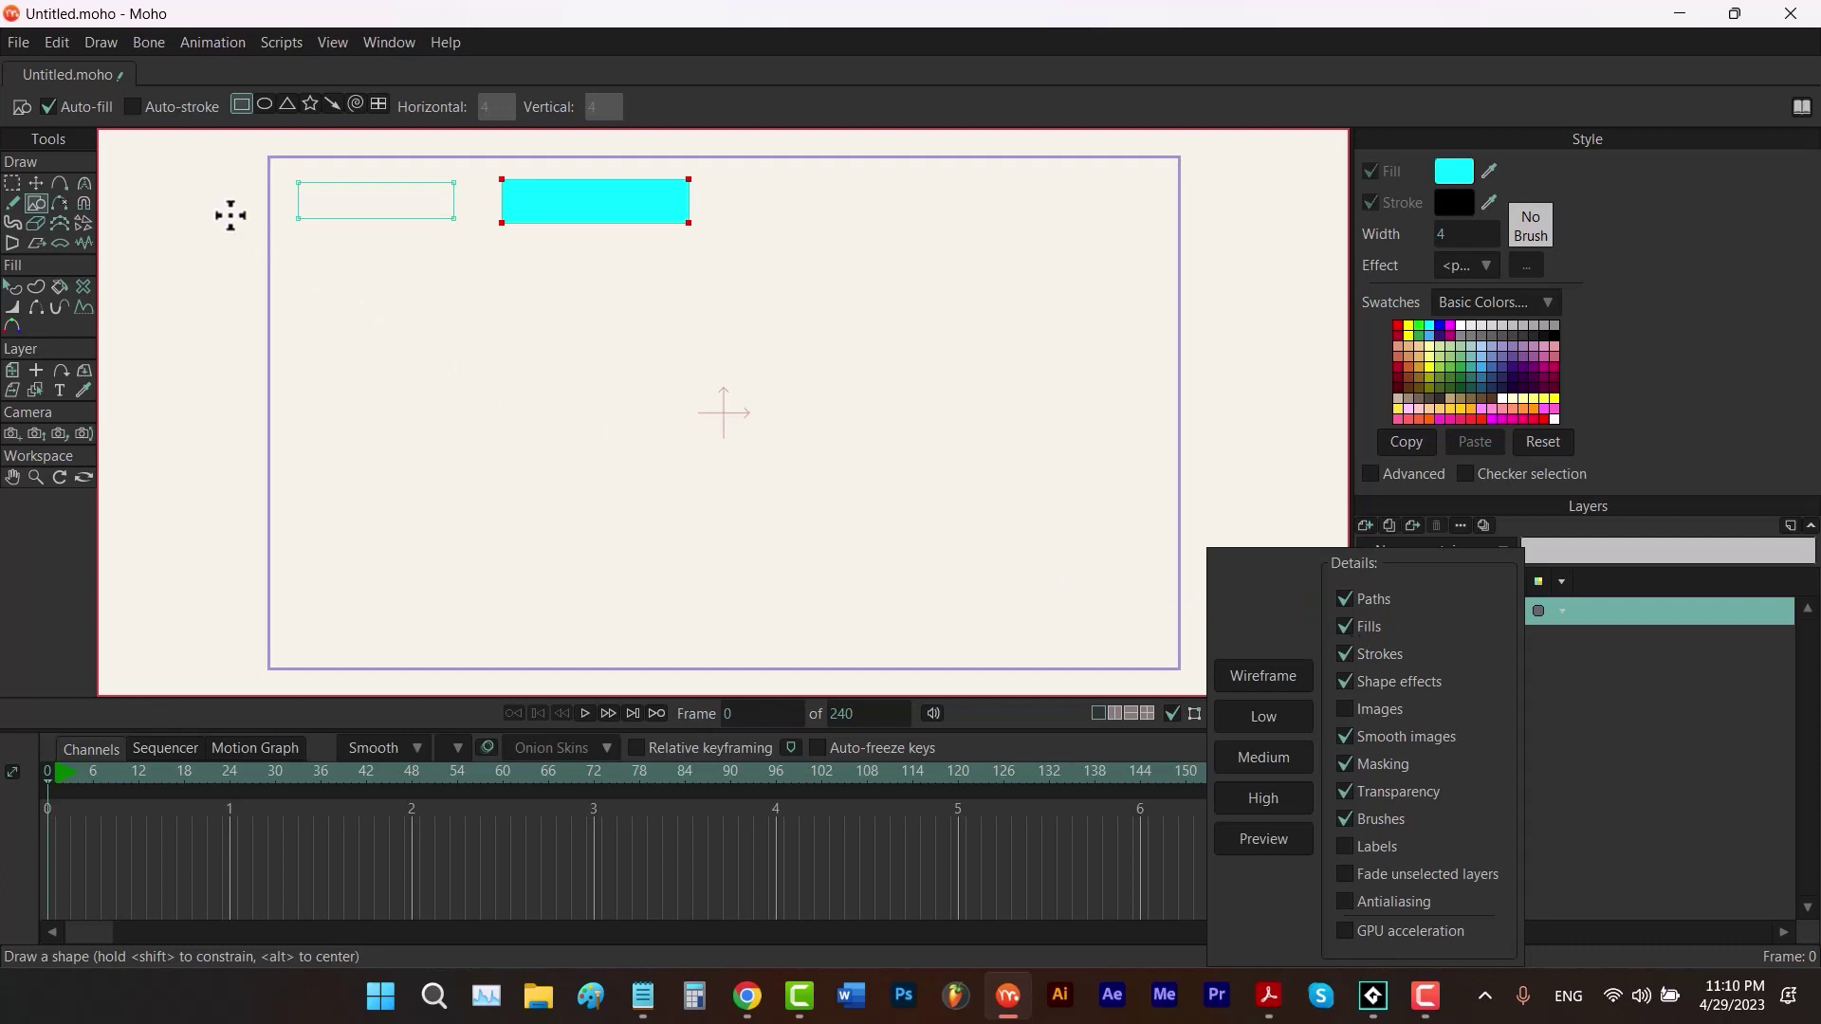
Draw a third rectangle in the row as a black outline only, with Auto-stroke on and Auto-fill off
click(132, 106)
click(48, 106)
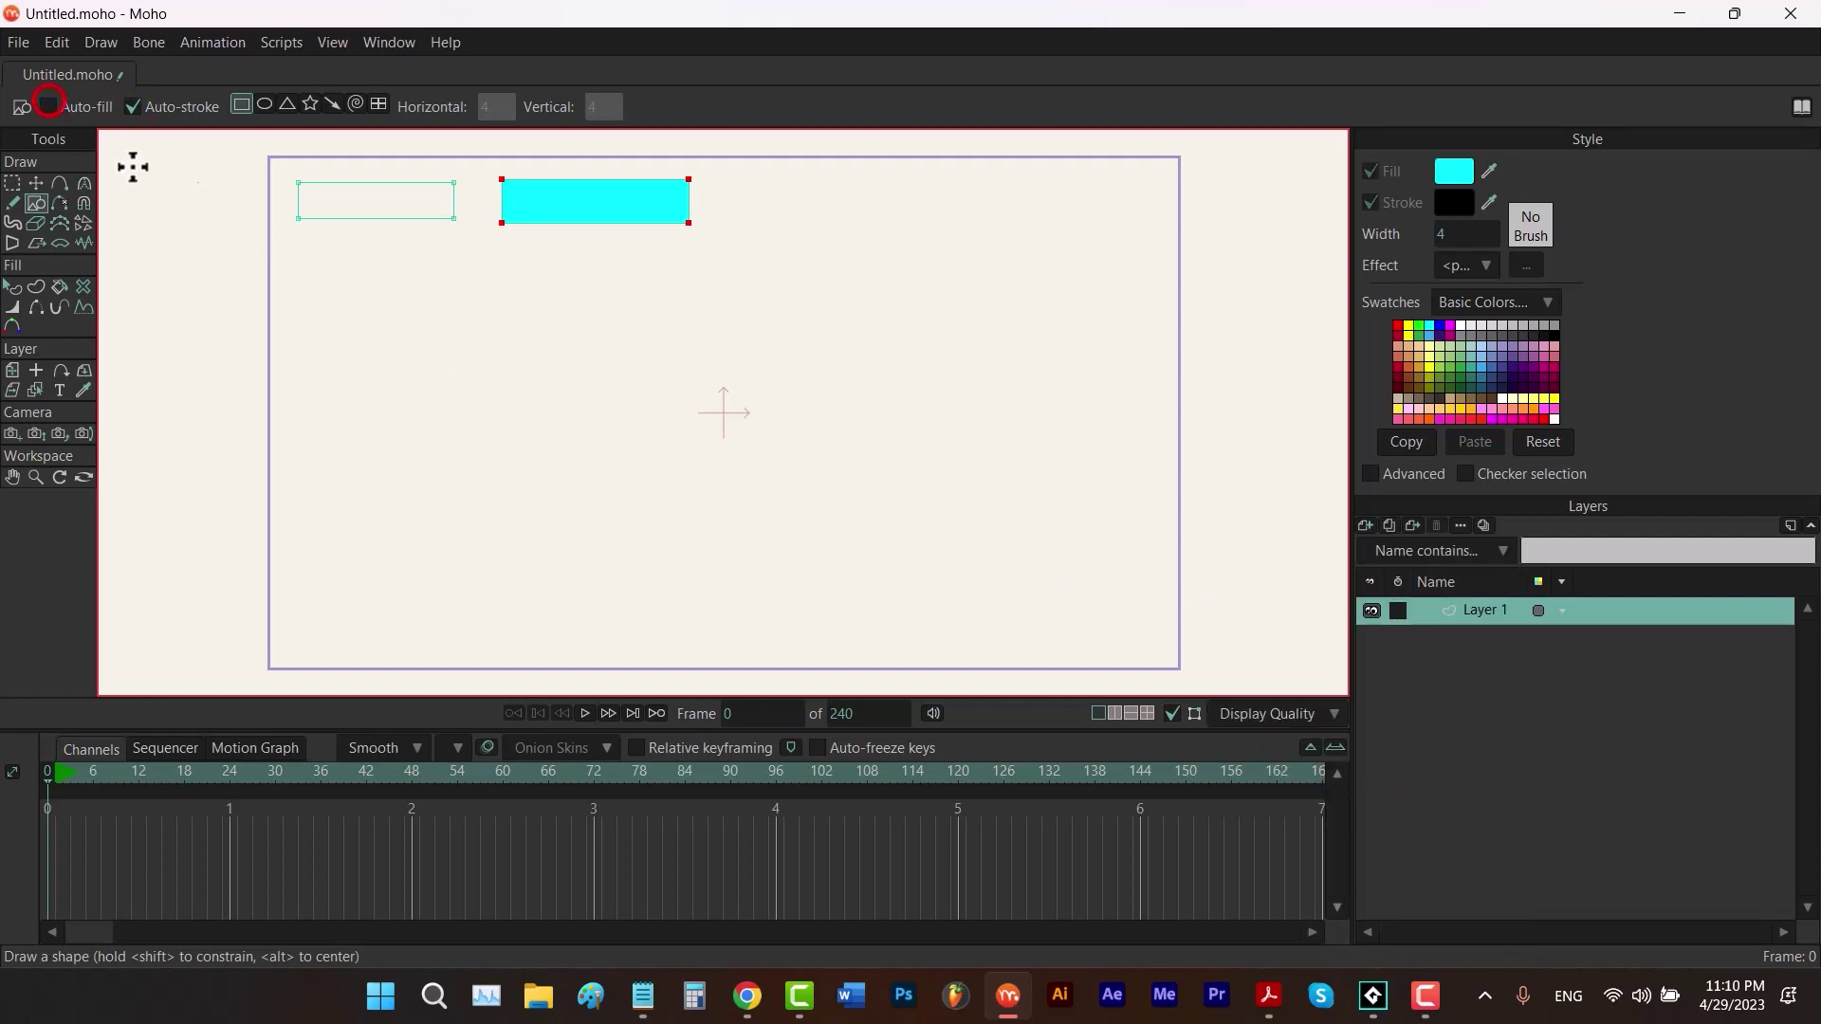
mouse_move(736, 183)
mouse_down()
mouse_move(866, 231)
mouse_move(914, 226)
mouse_up()
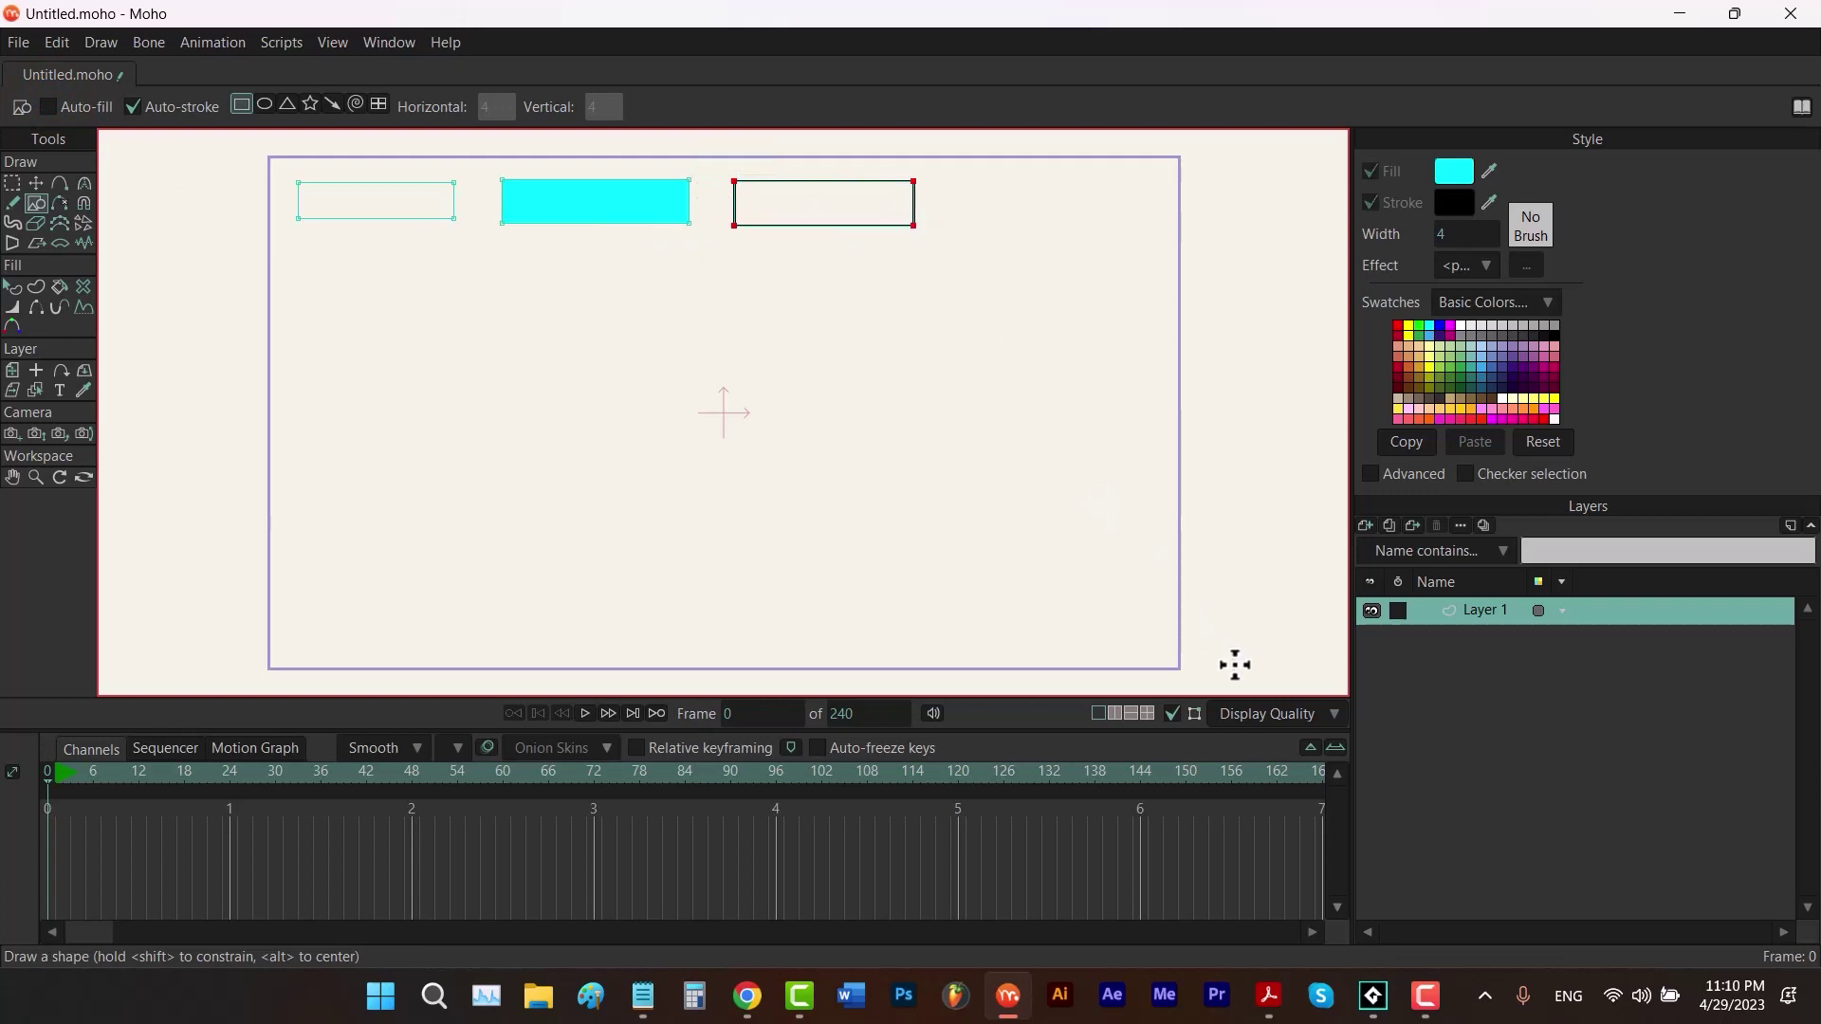
Toggle the Strokes display detail off and back on to compare how the outlined rectangle is shown
click(1254, 713)
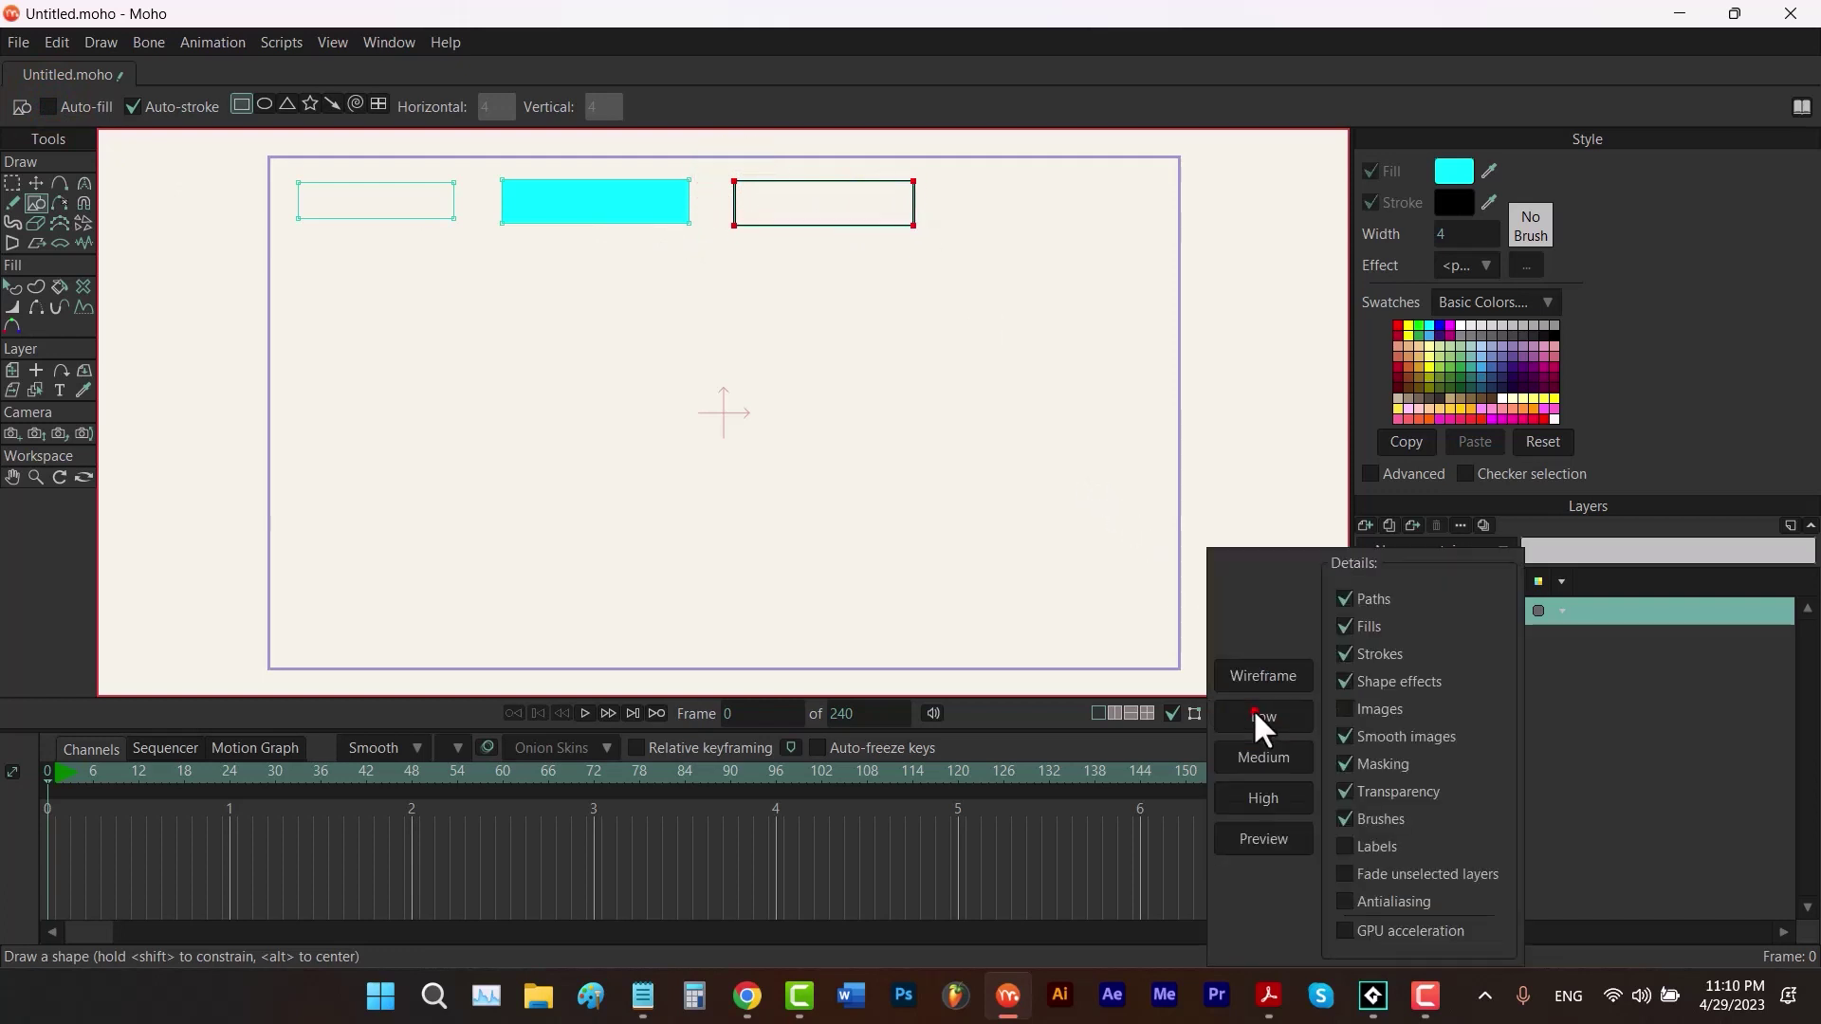
click(1343, 652)
click(1344, 653)
Draw a fourth rectangle with cyan fill and black stroke, and give it a Shaded effect with light angle about 92
click(48, 107)
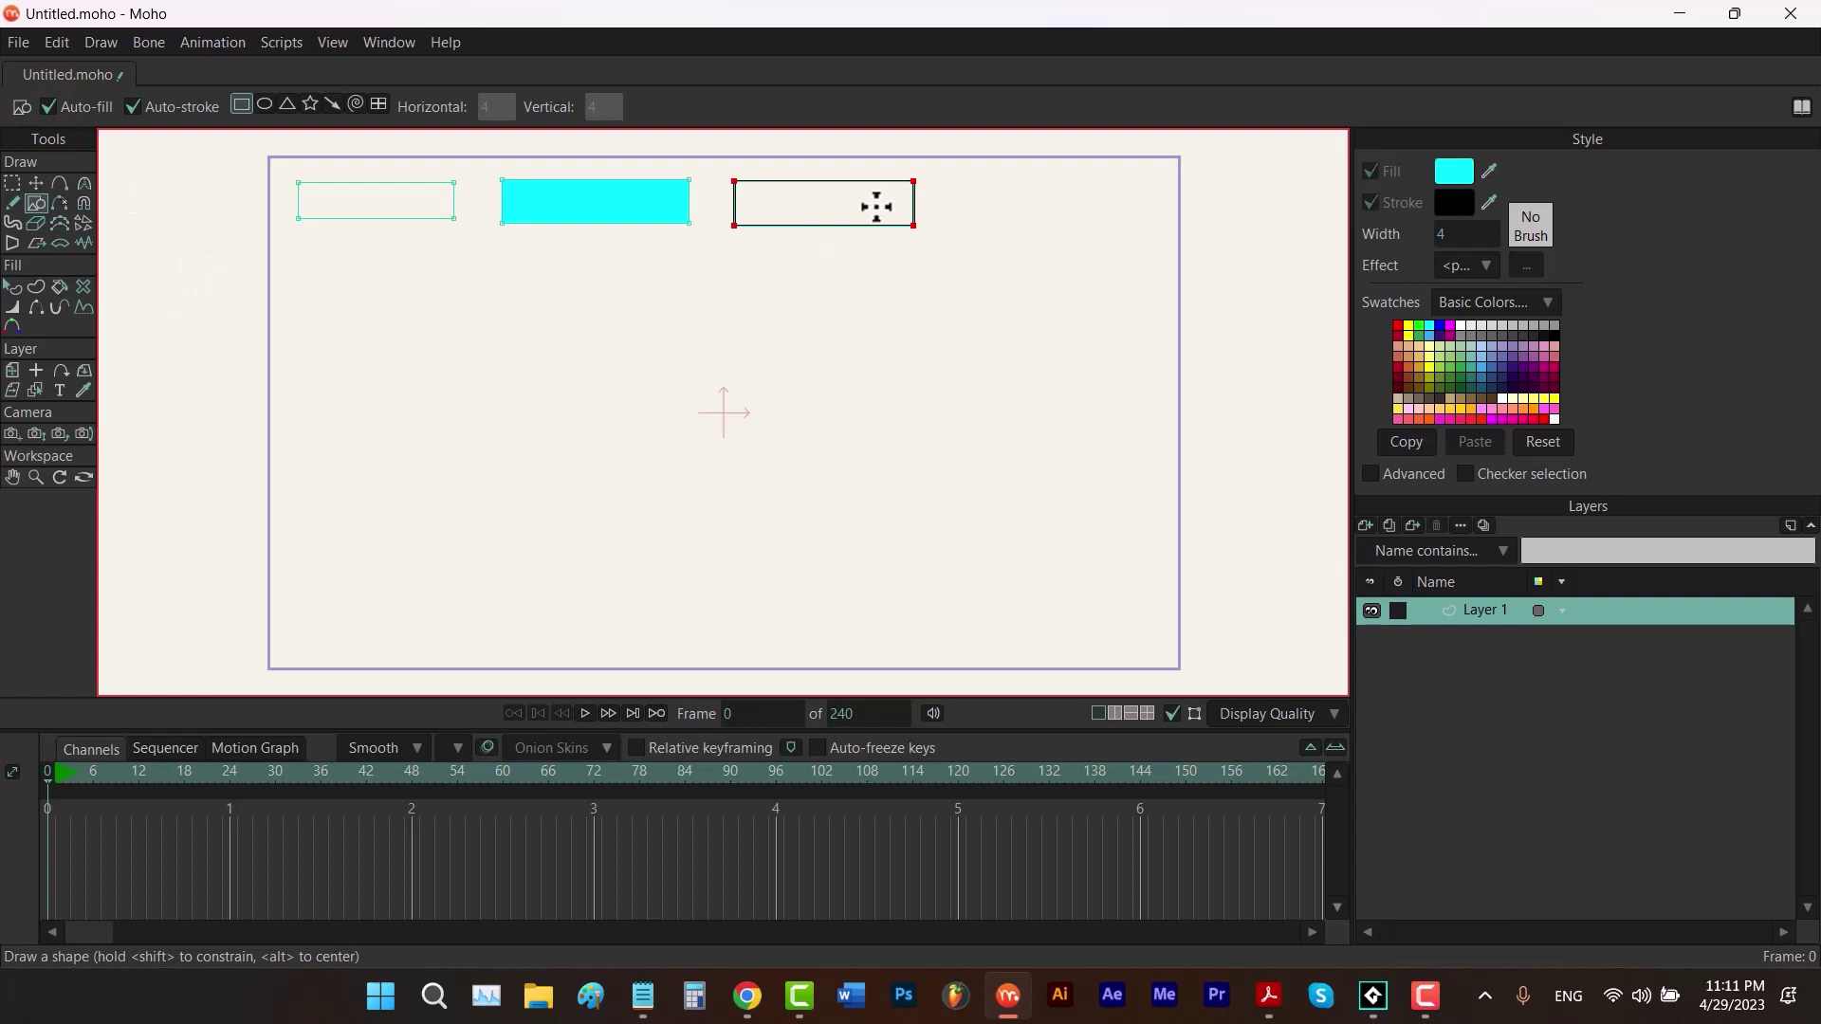
drag(974, 174, 1153, 224)
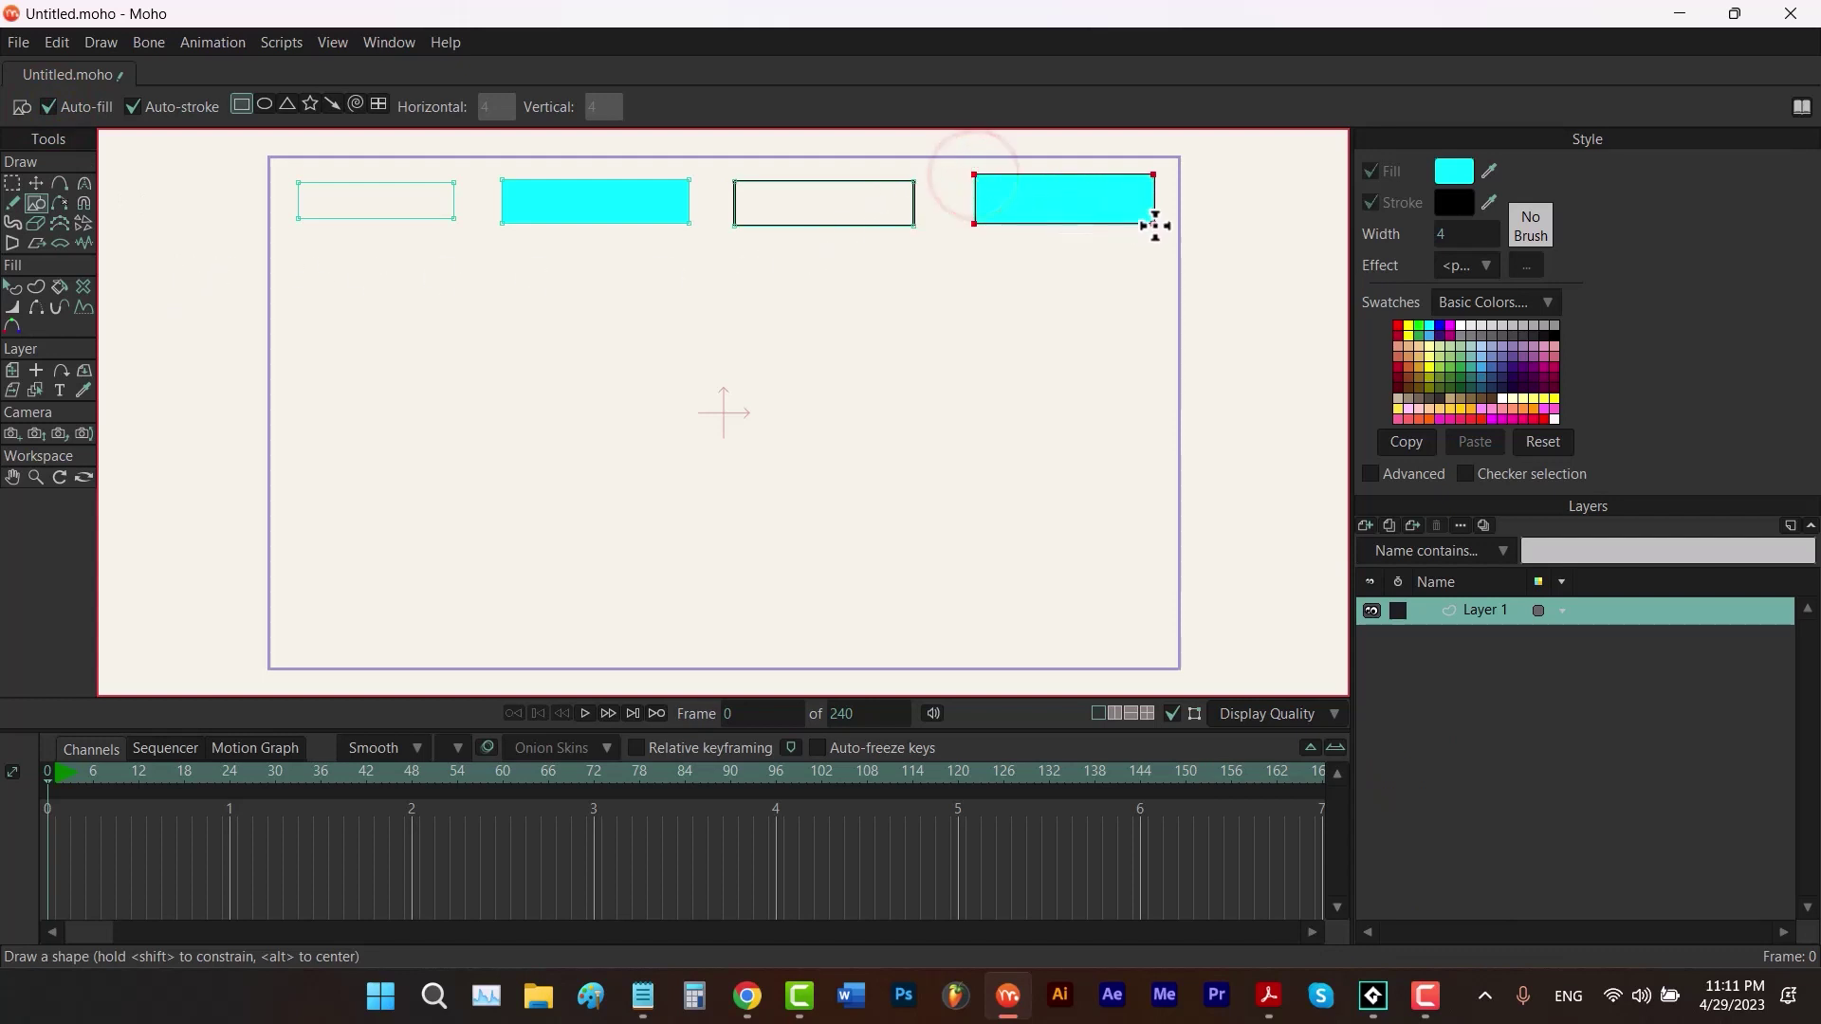
key(q)
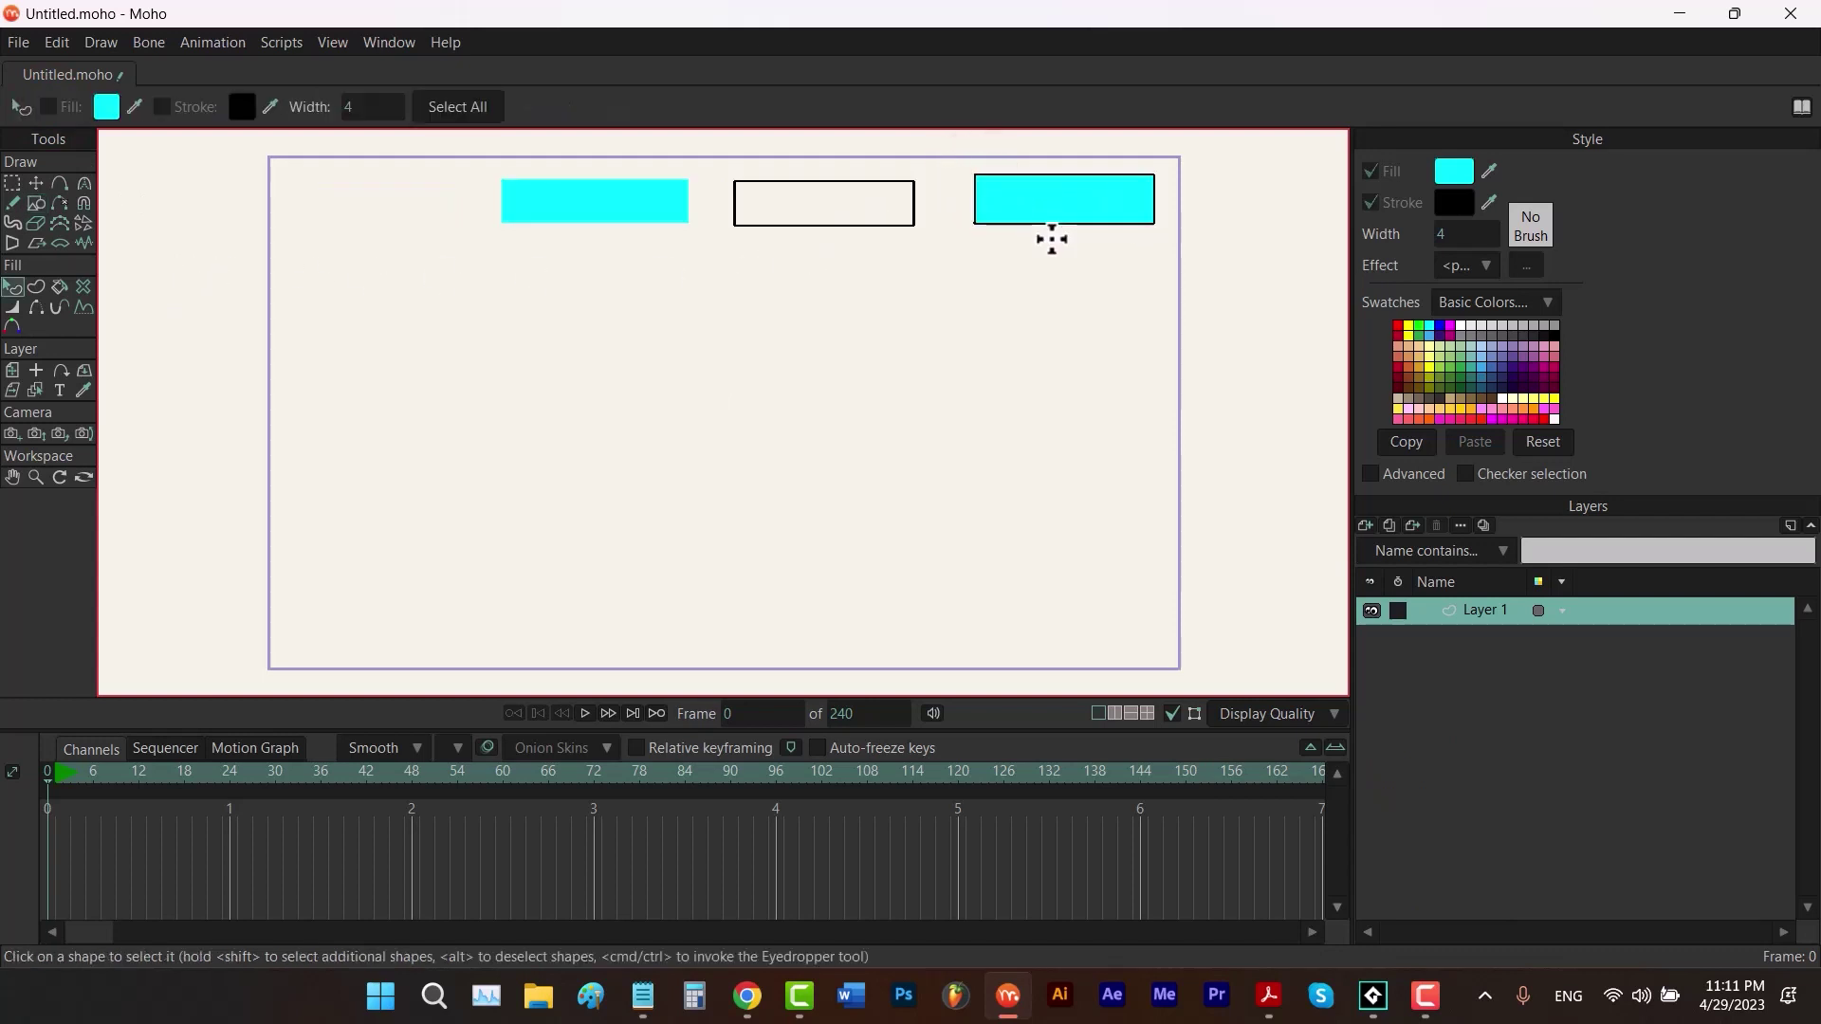
click(1053, 214)
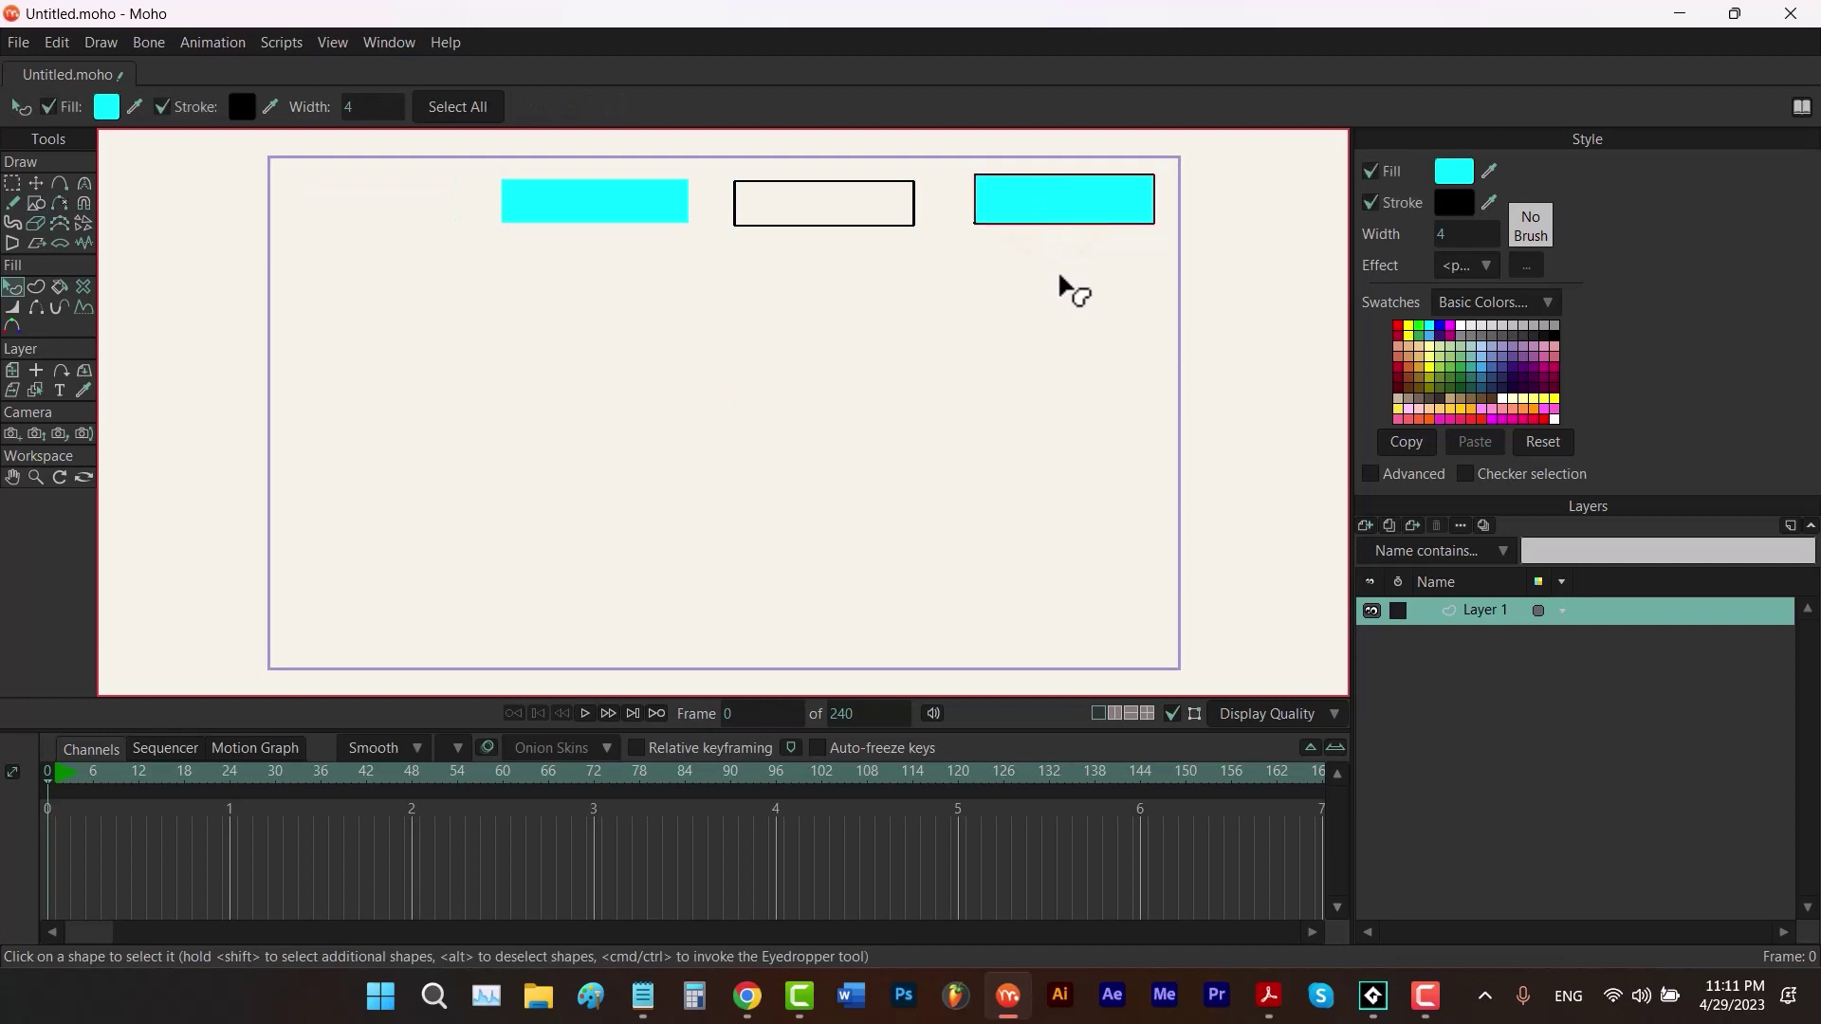
click(1461, 265)
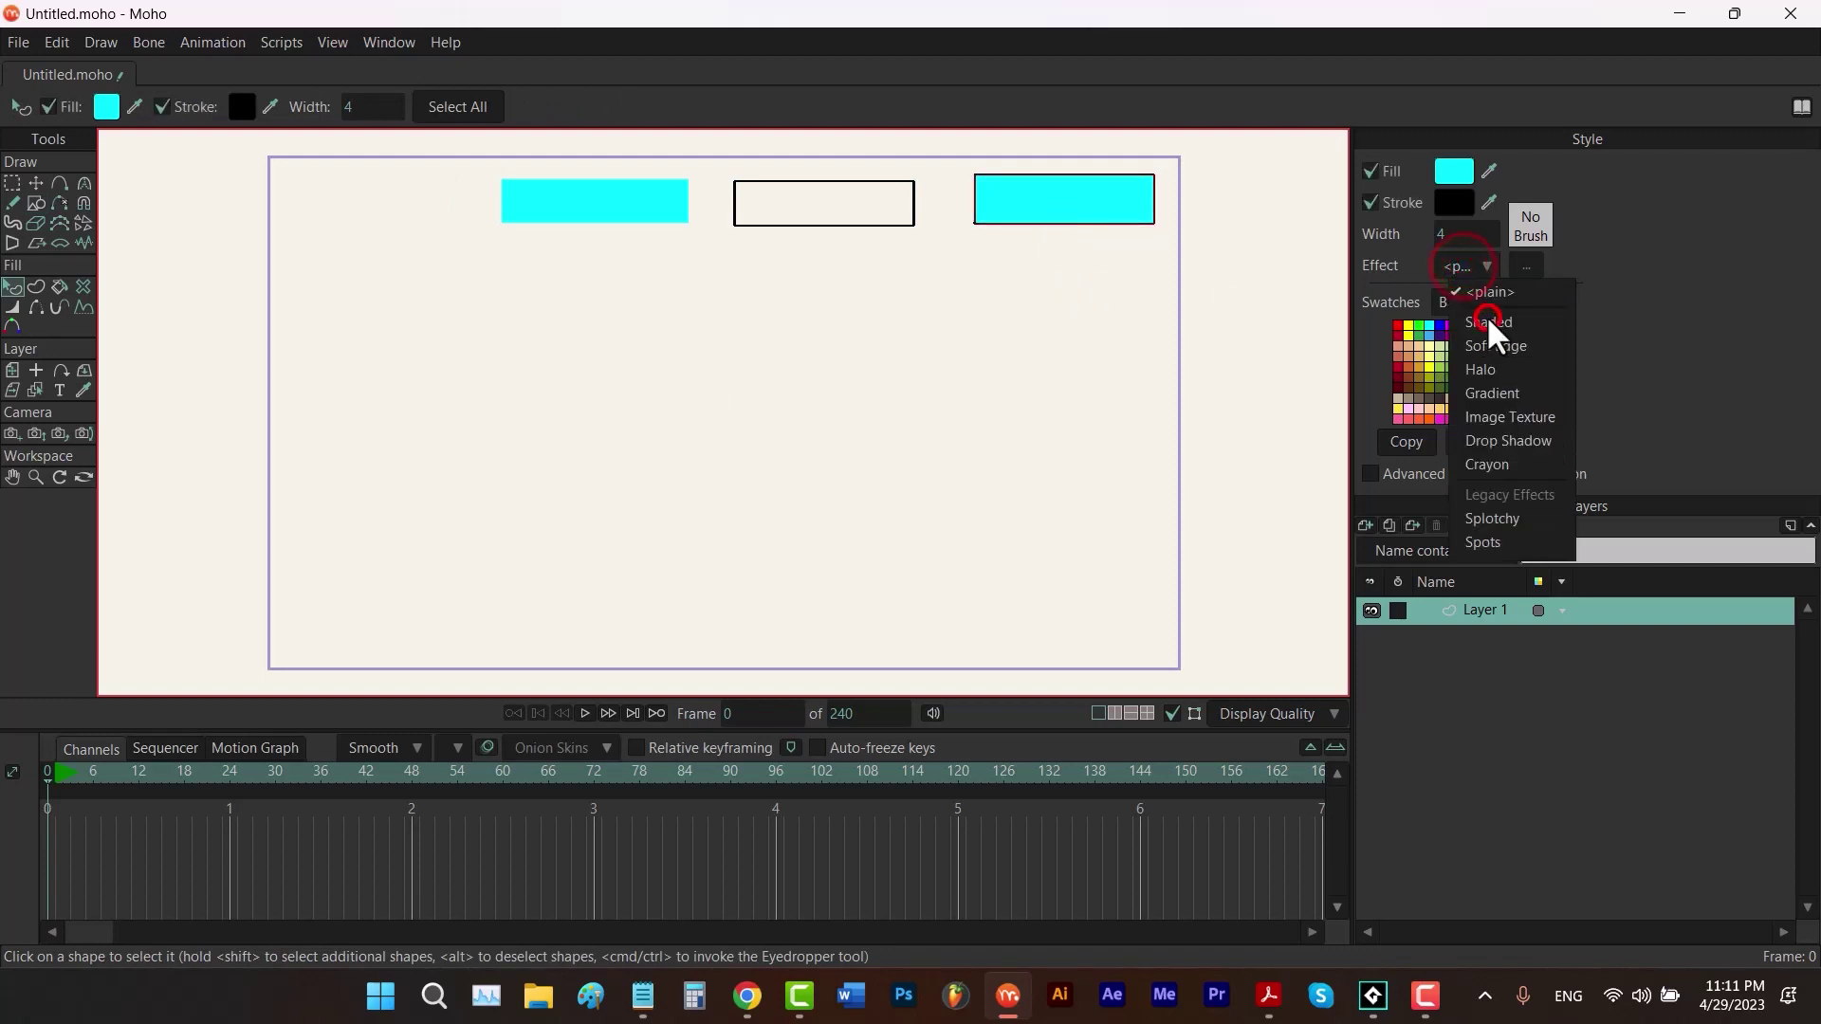
click(1489, 317)
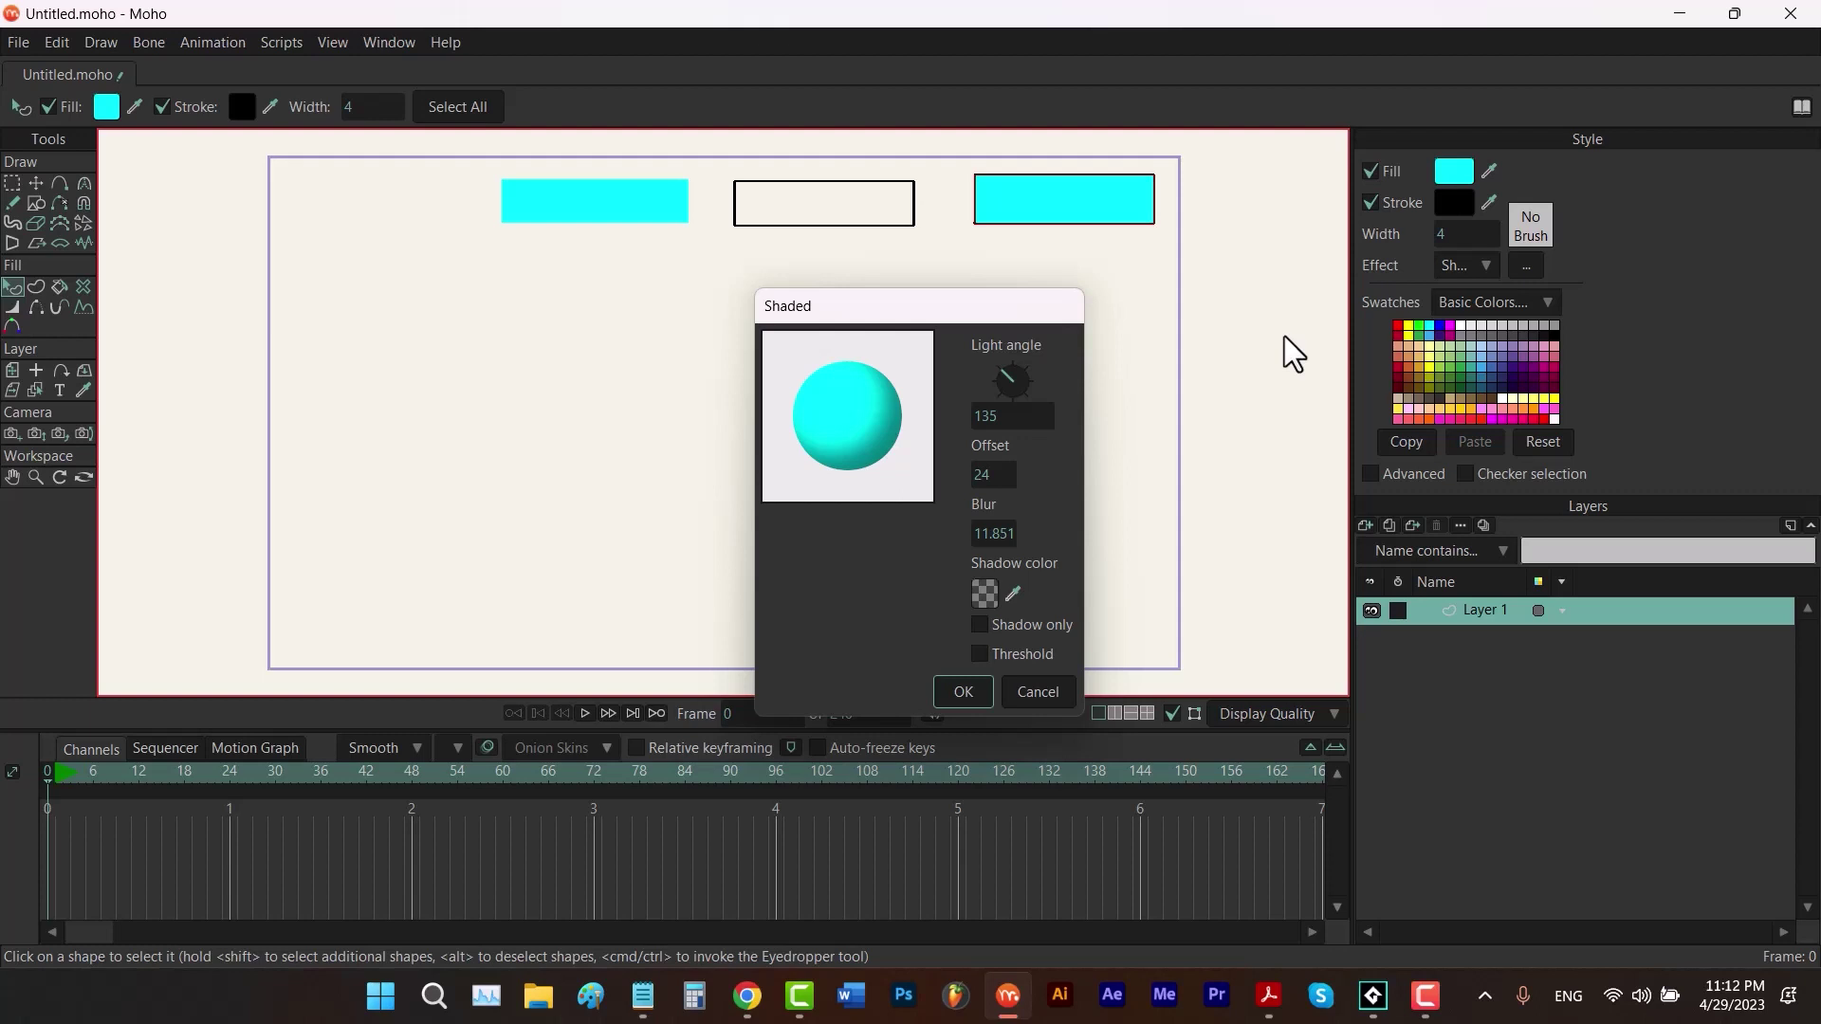
mouse_move(1017, 385)
mouse_down()
mouse_move(1078, 270)
mouse_move(1074, 418)
mouse_up()
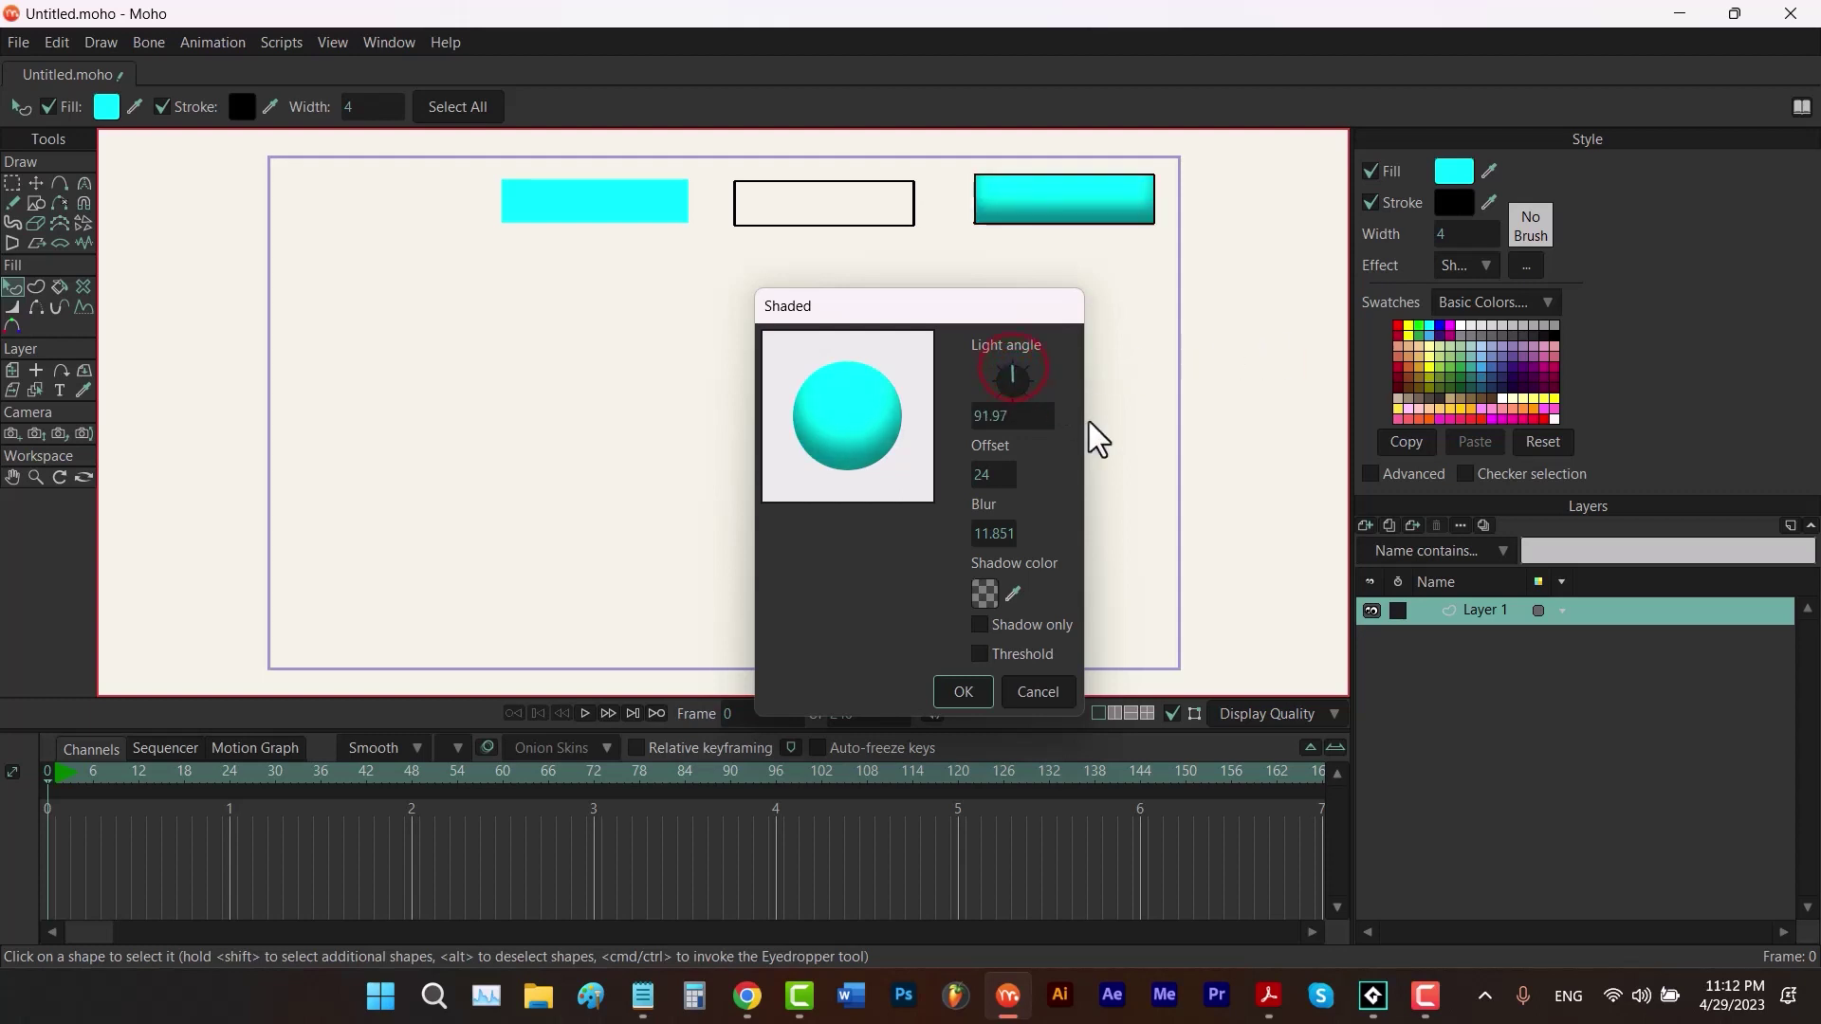
click(986, 690)
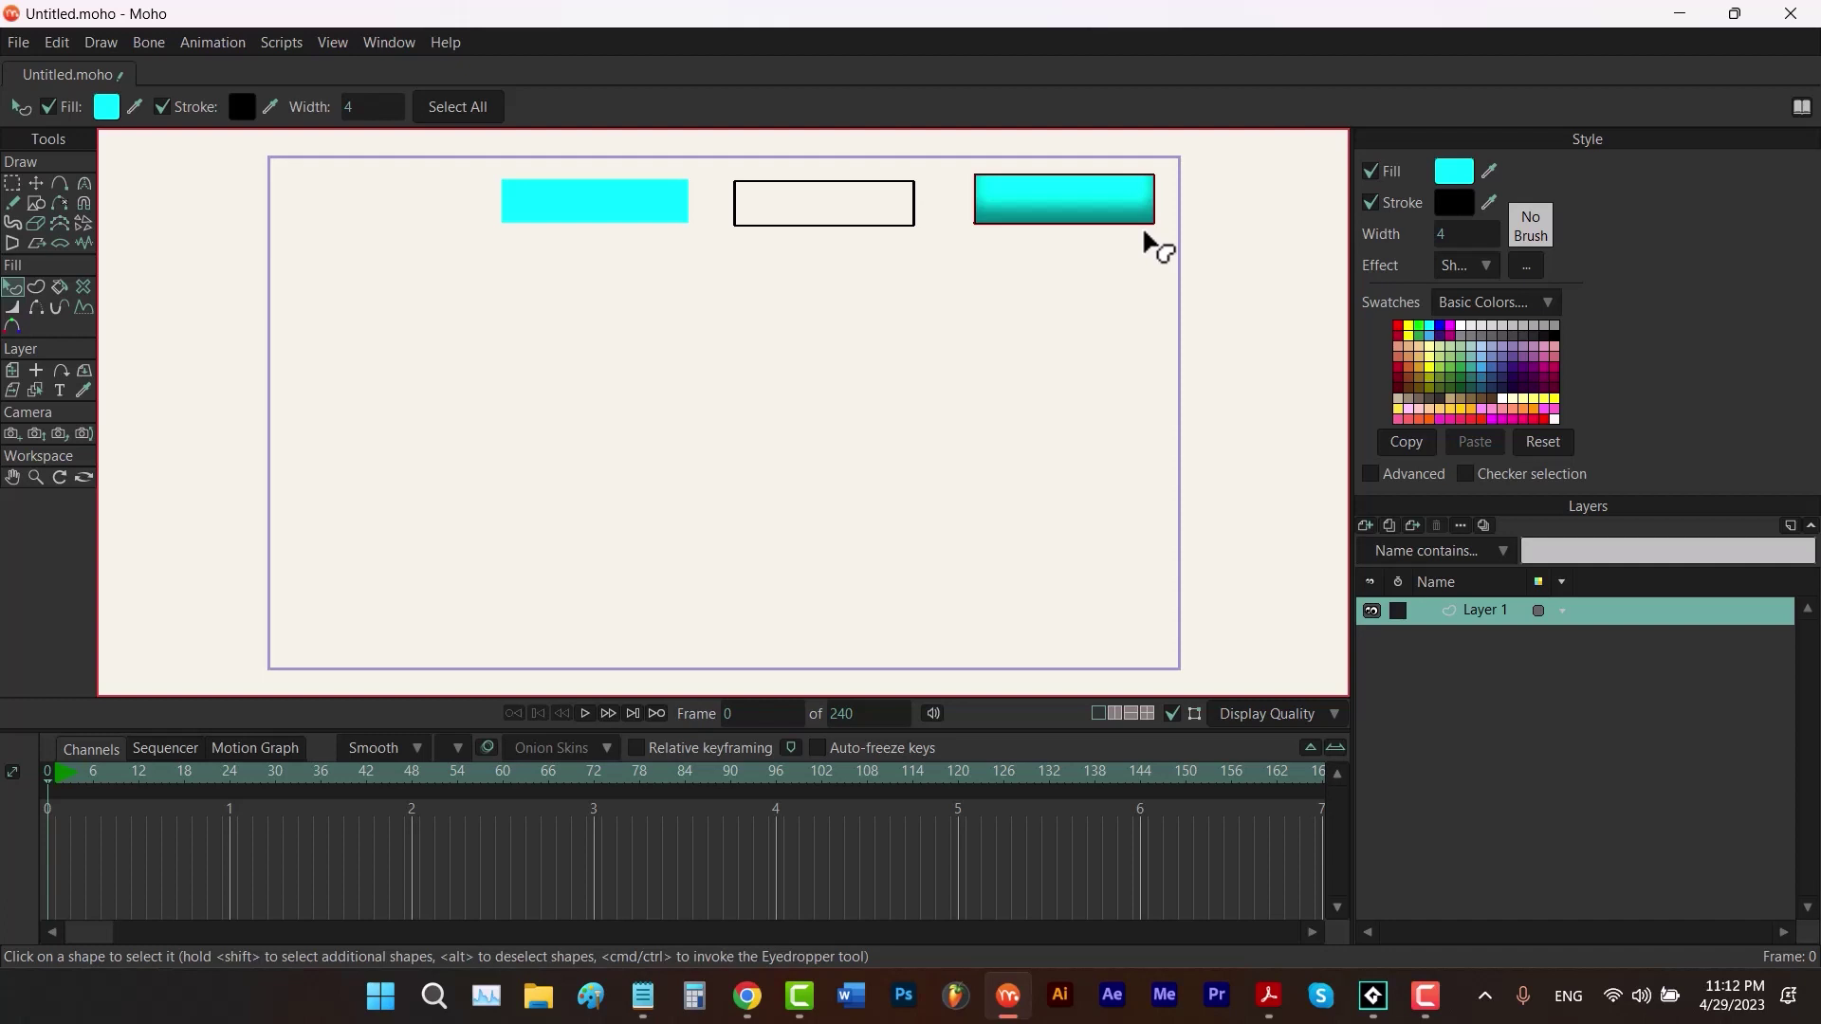
Turn off the Shape effects display detail and compare the shaded rectangle under the Transform Points and Select Shape tools
click(1292, 714)
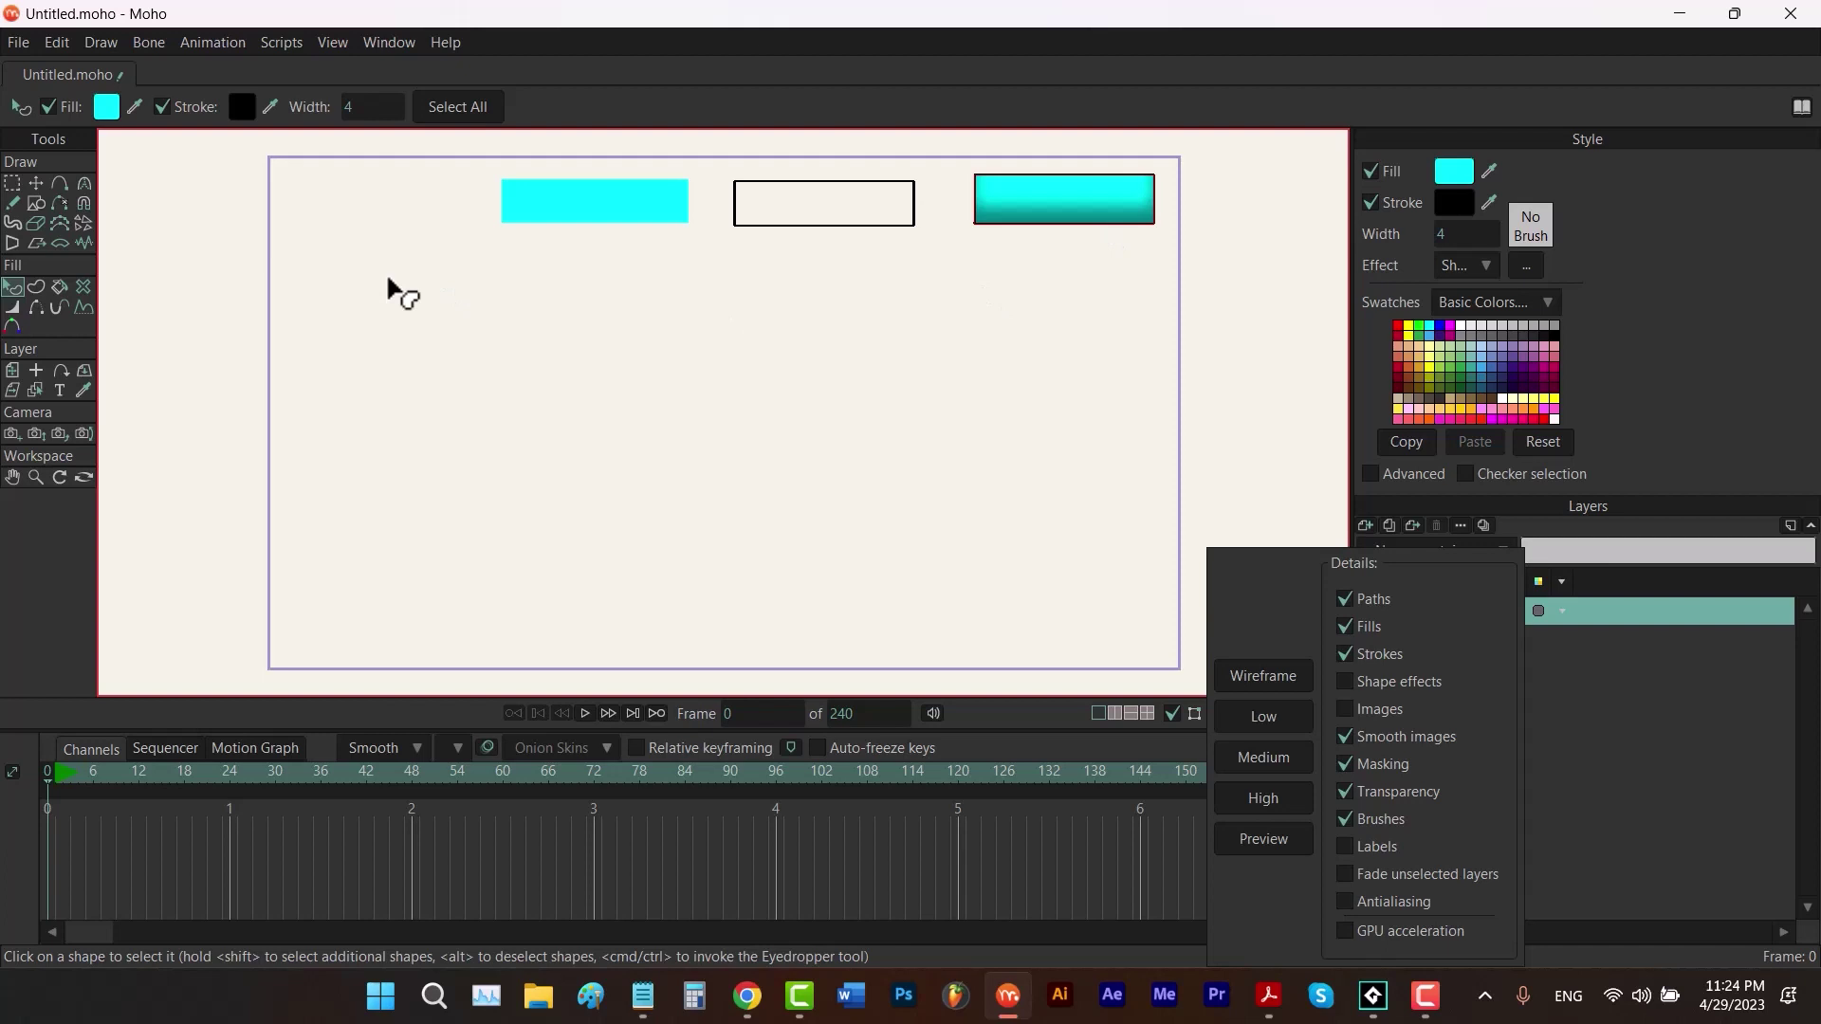
click(35, 183)
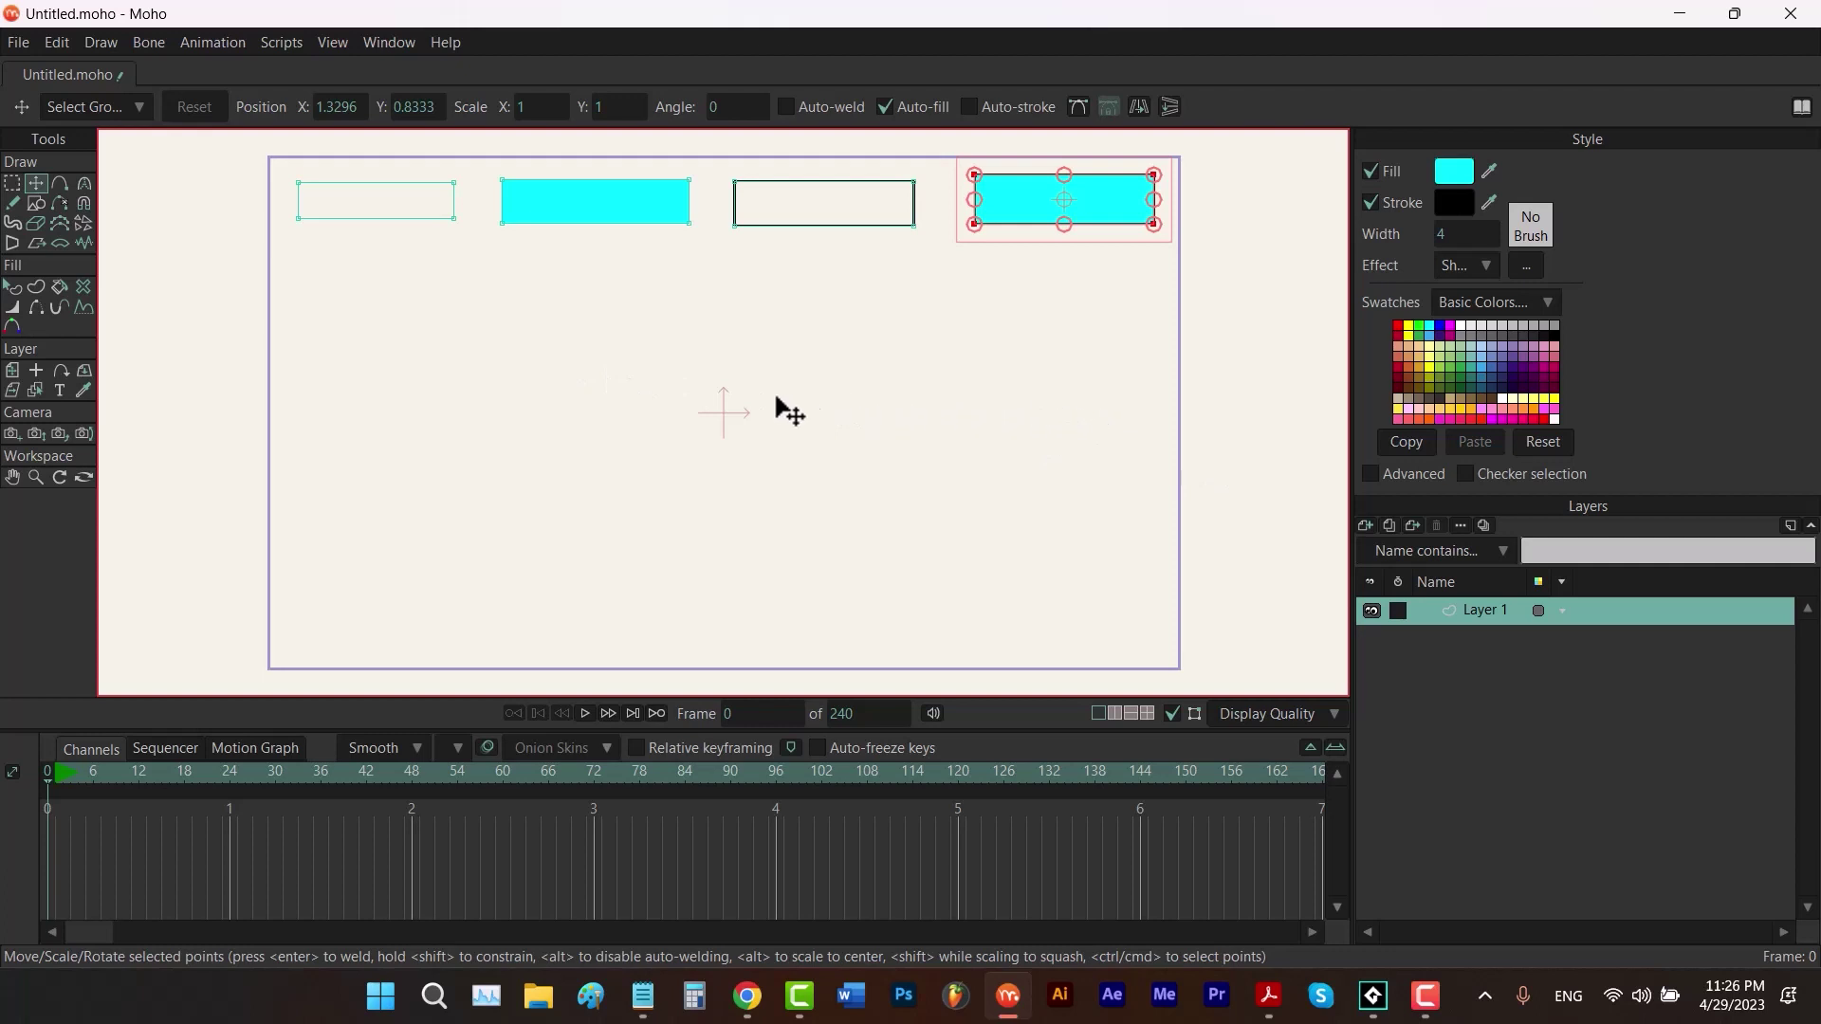
click(13, 287)
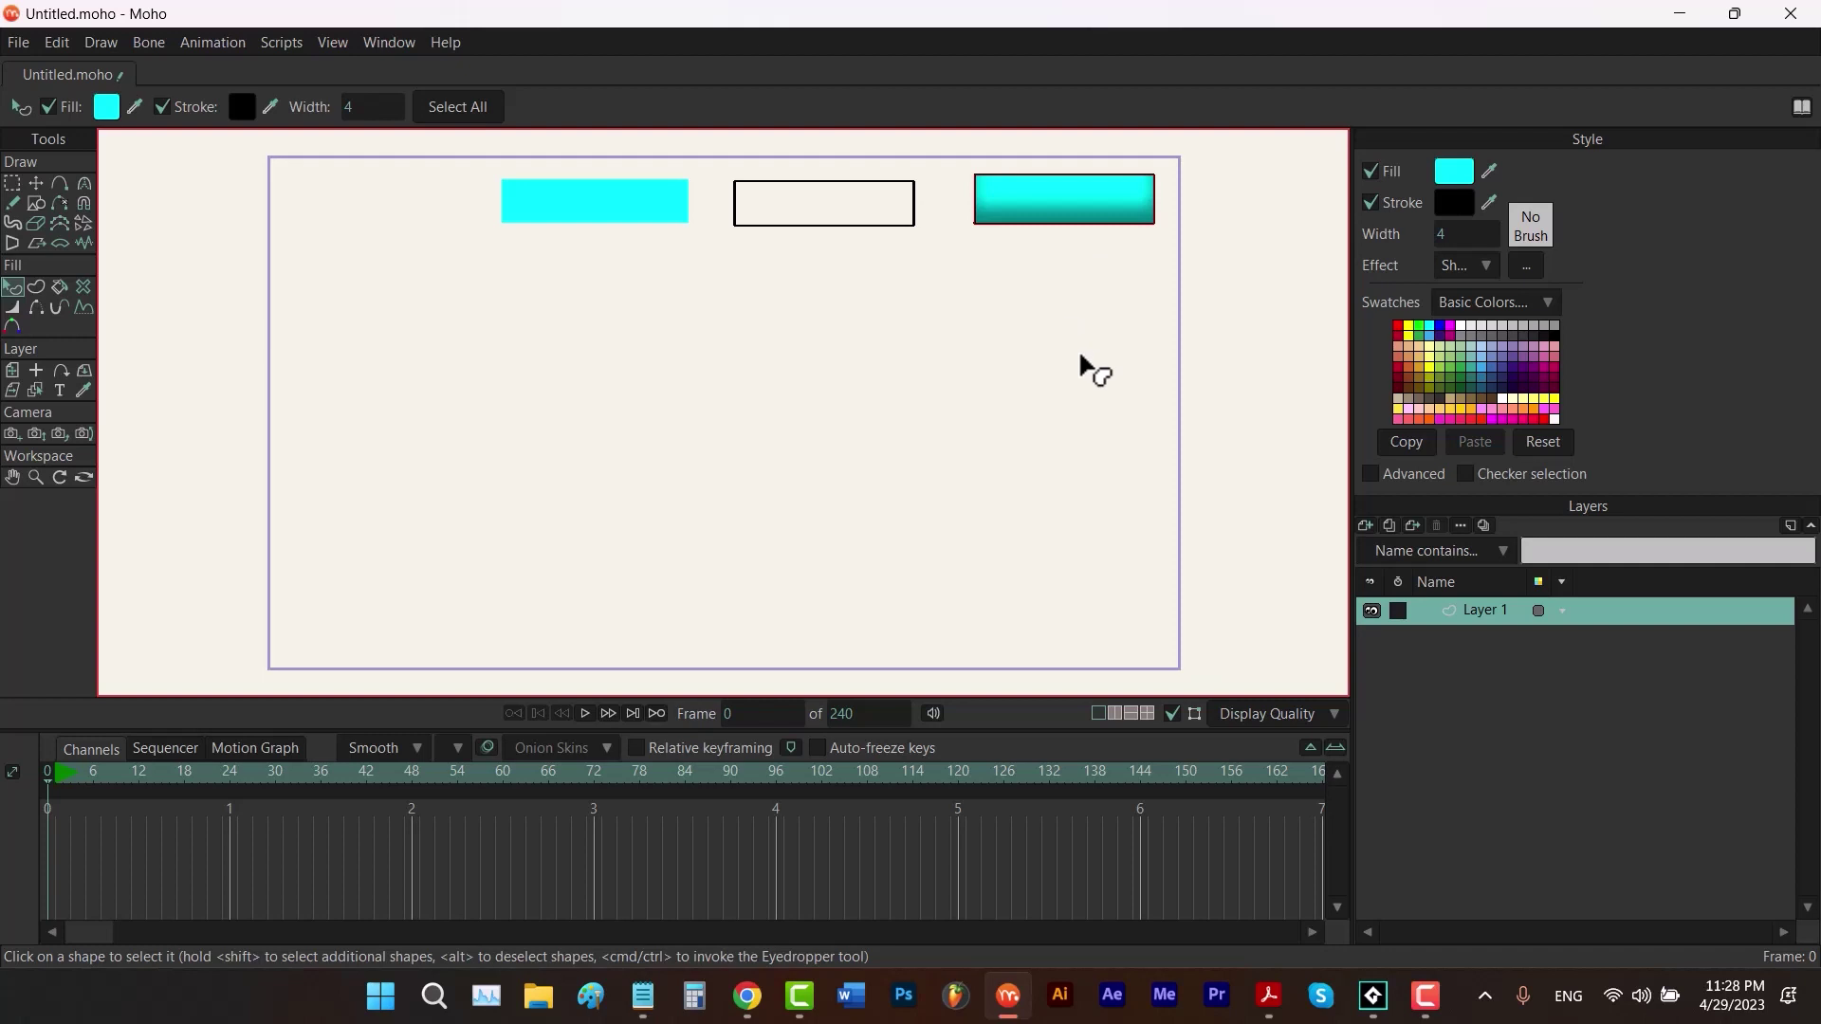
Import croc healthbar head_00001.png as an image layer and place it beneath the first rectangle
click(1366, 525)
click(1392, 569)
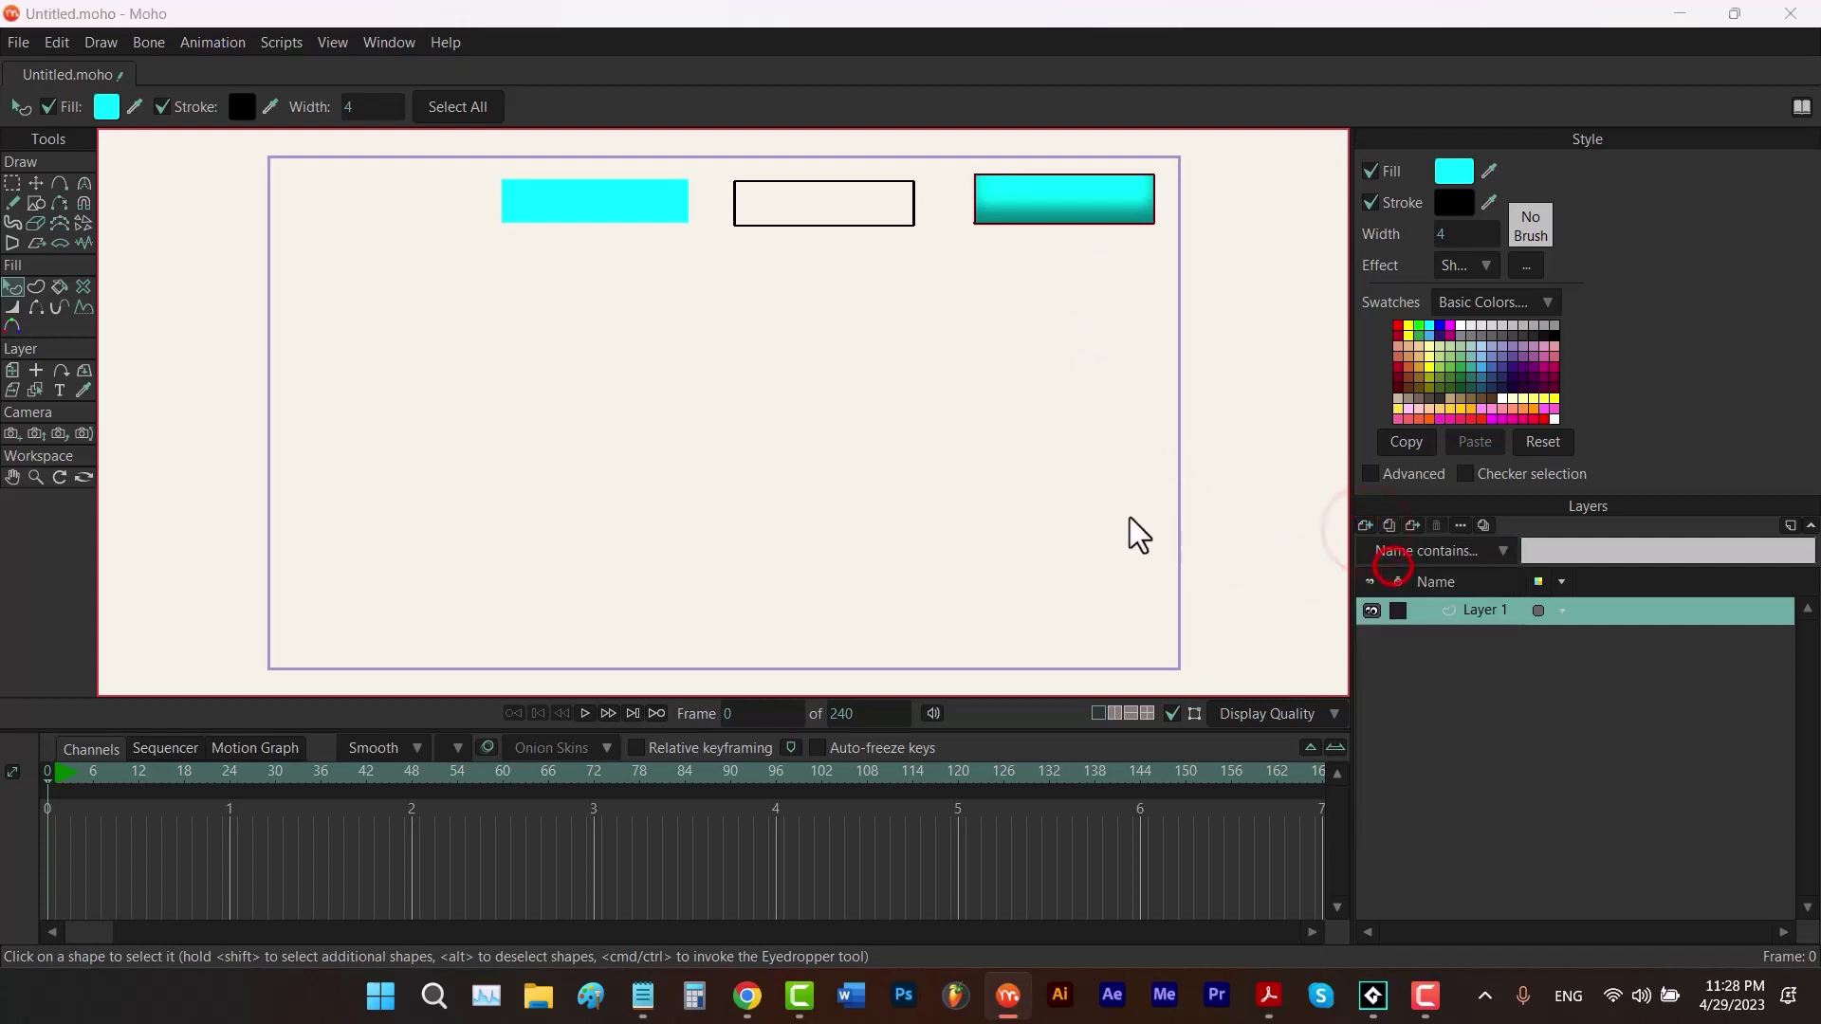
click(797, 394)
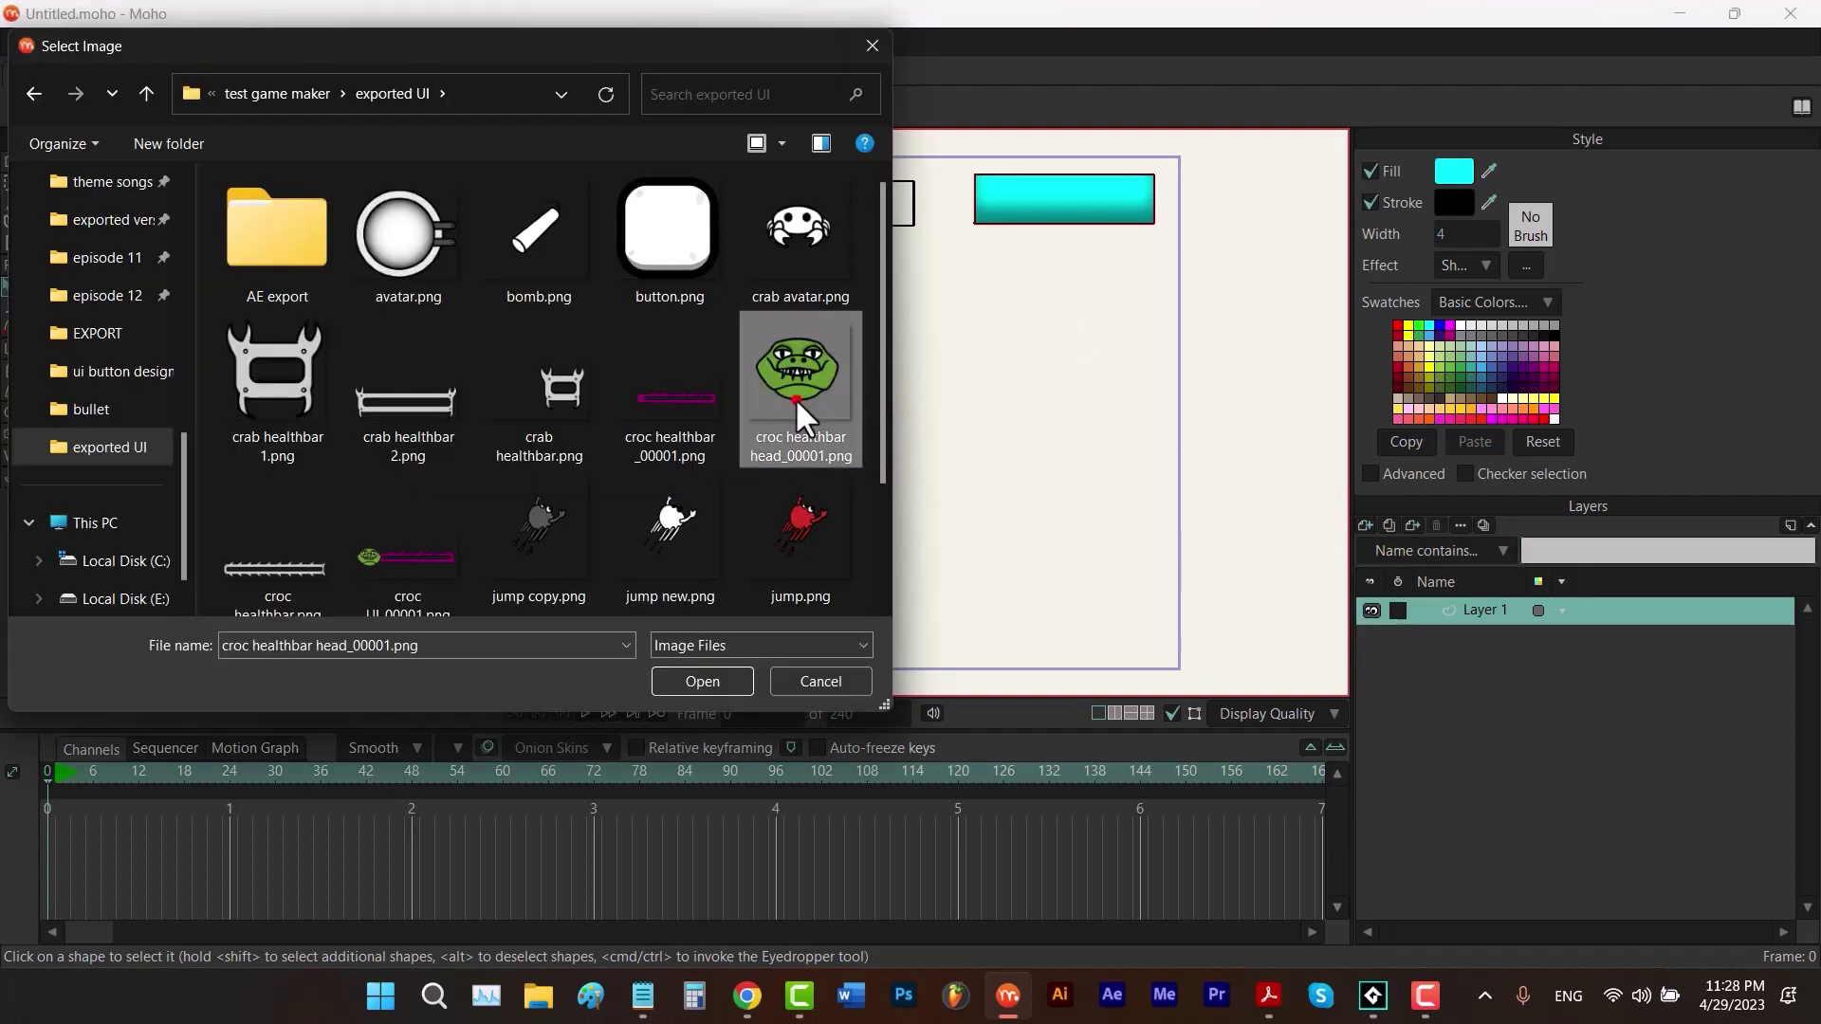
click(731, 680)
drag(749, 417, 749, 365)
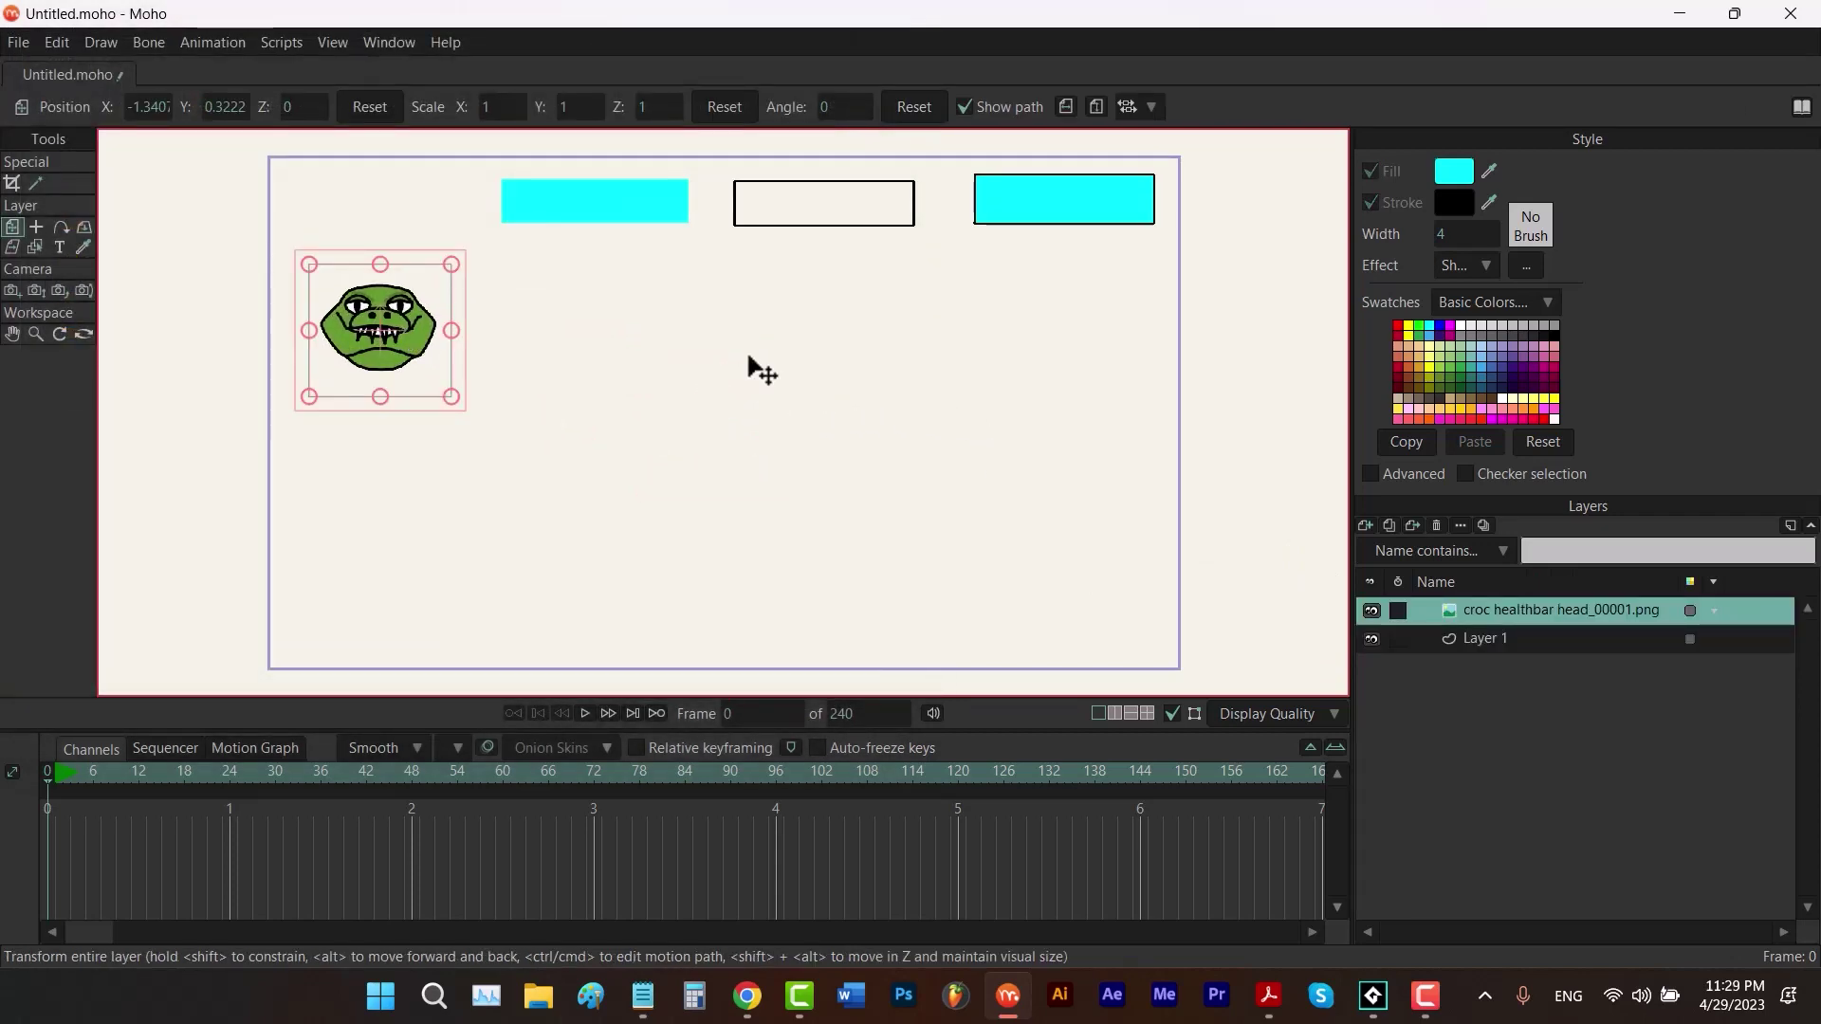
Import croc healthbar _00001.png as another image layer
click(1366, 525)
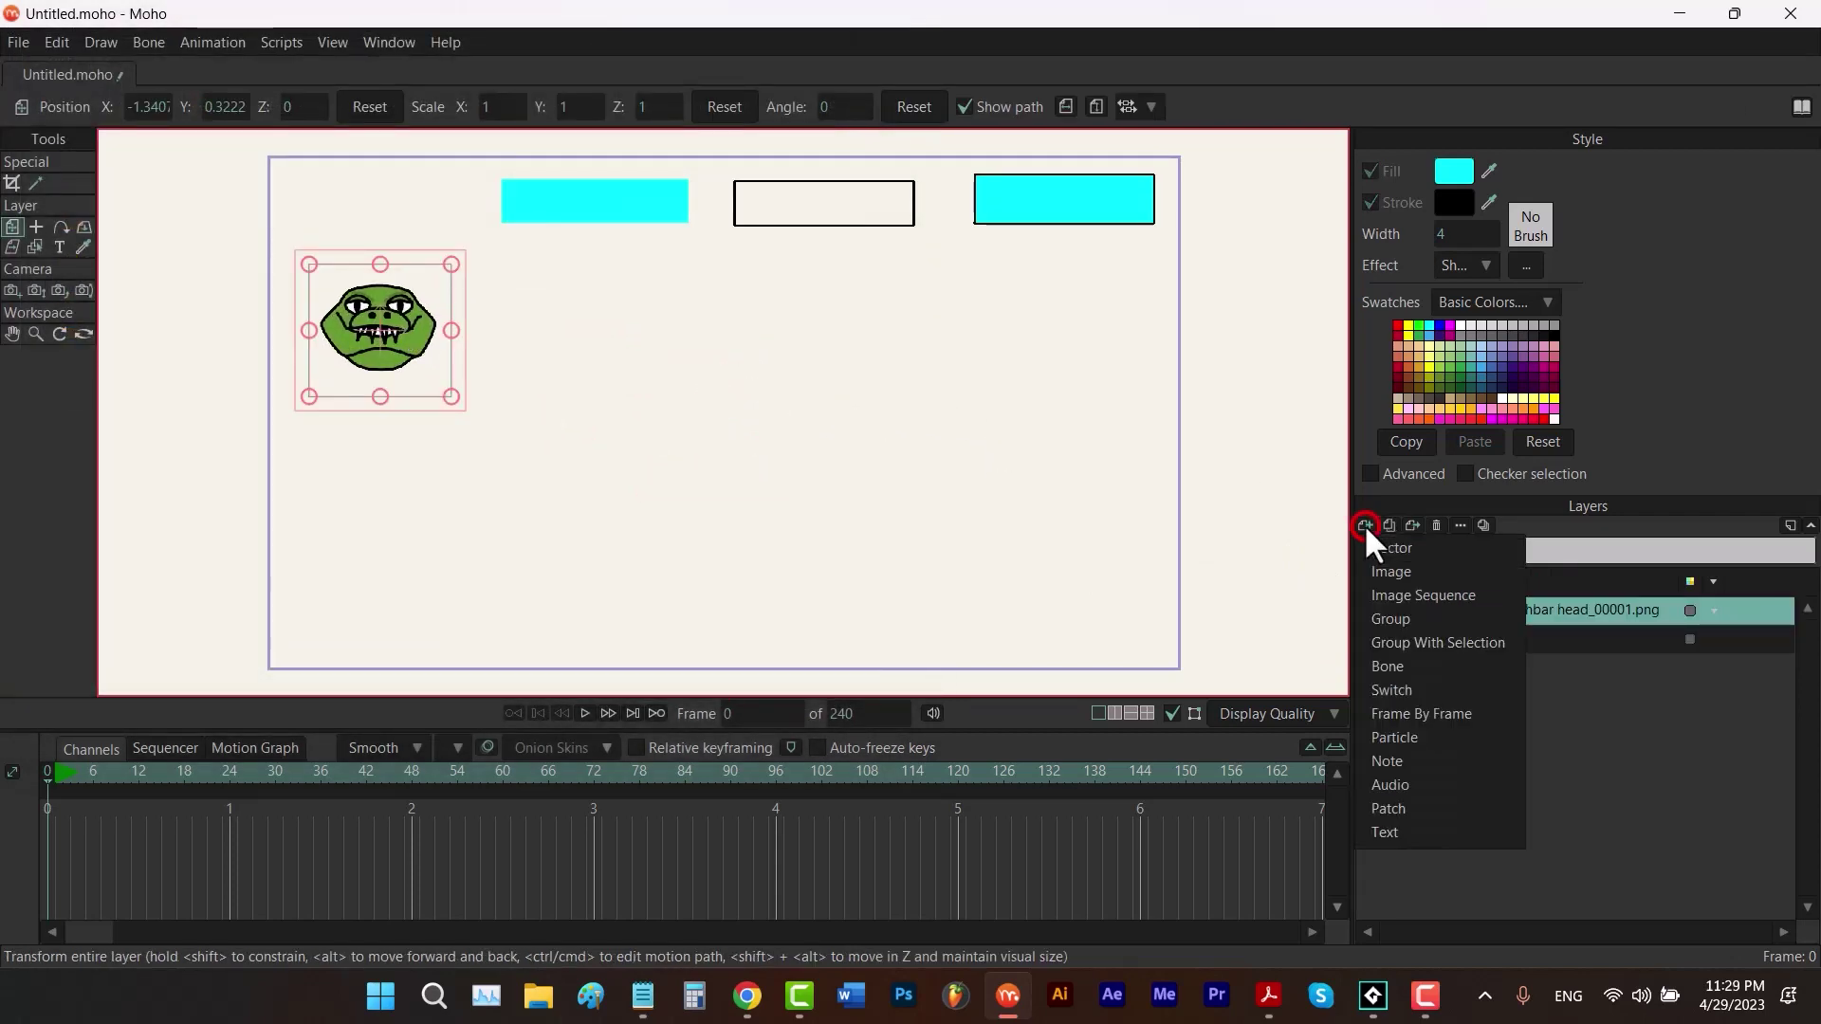
click(1390, 571)
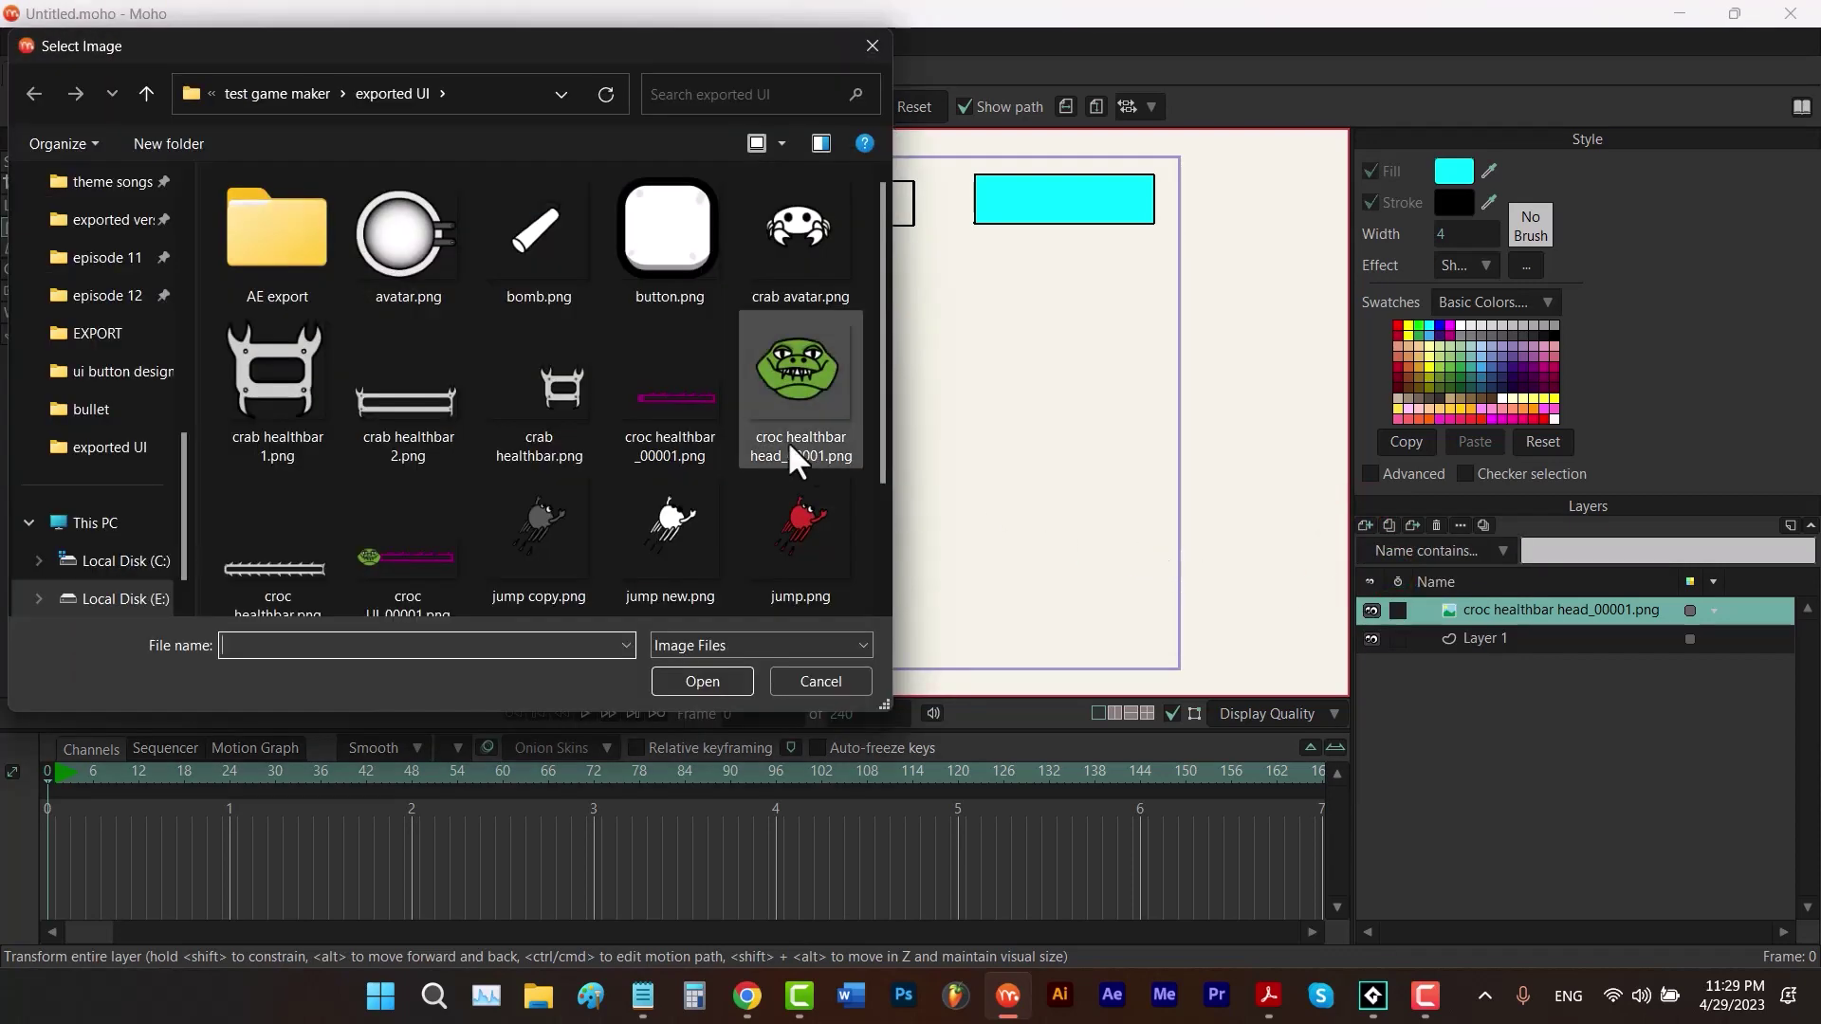
click(727, 412)
click(705, 679)
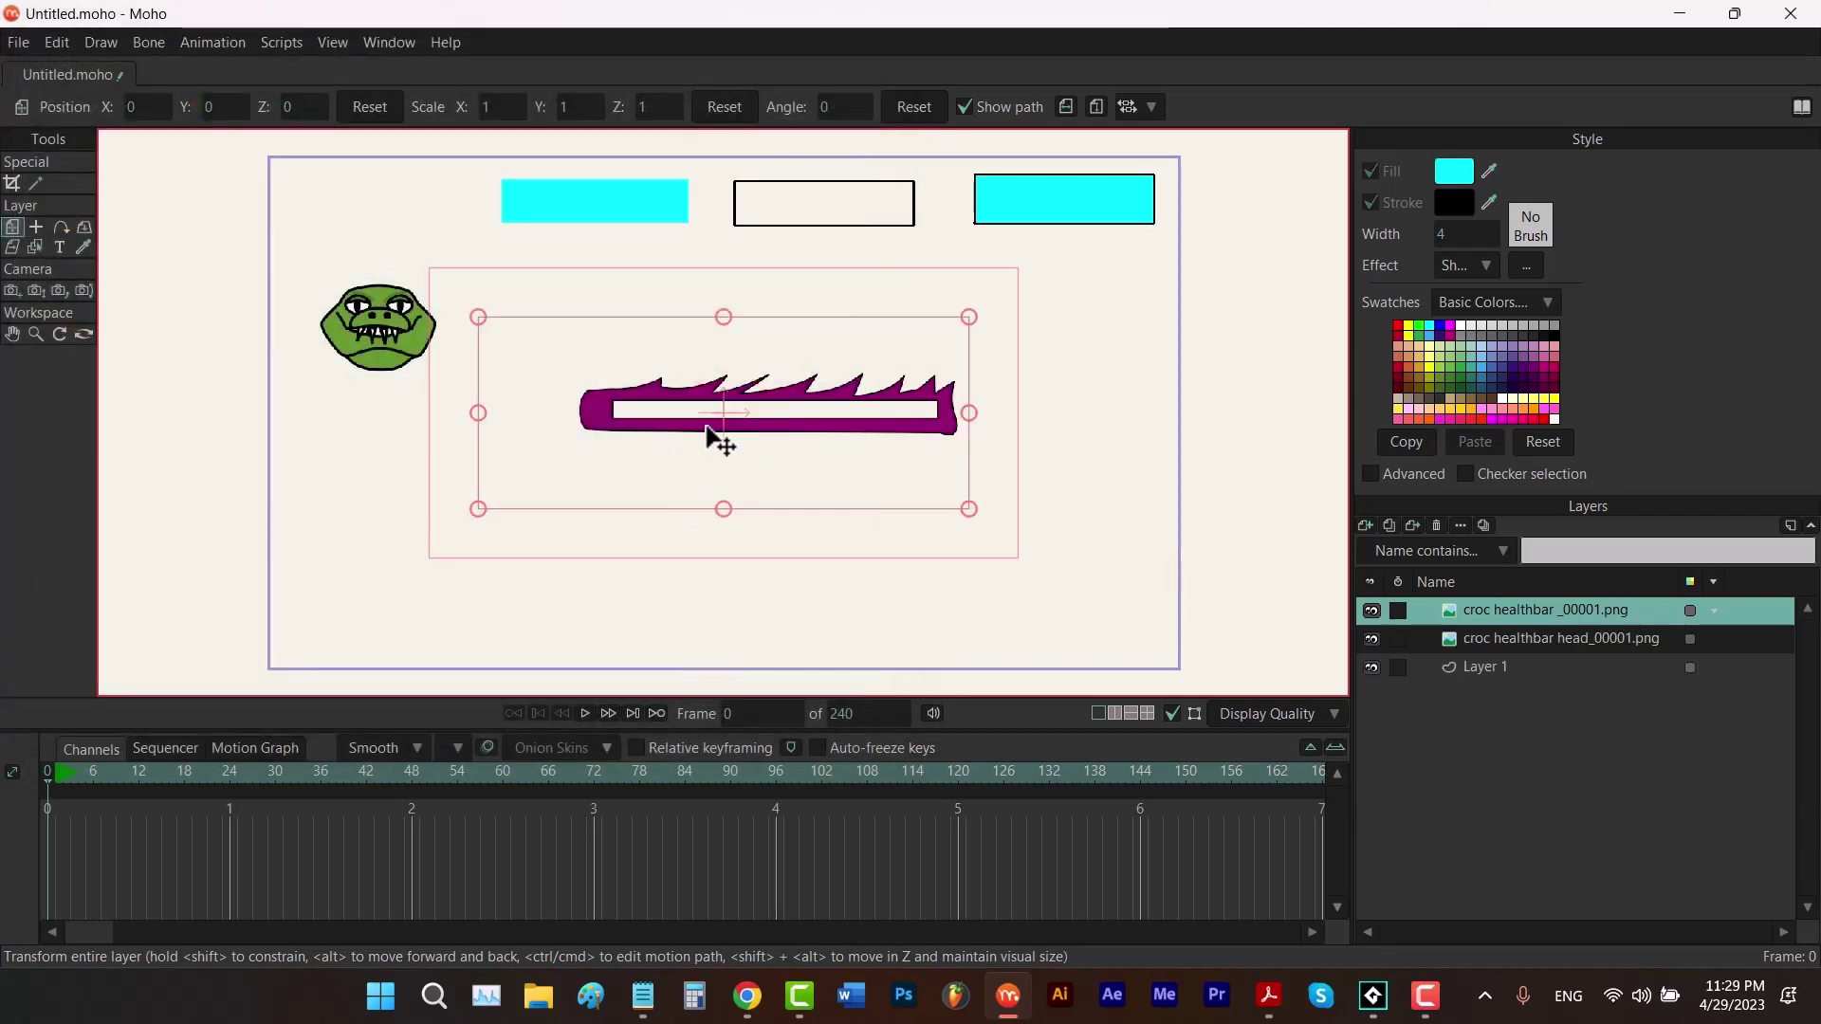
Scale the health bar image down to about 0.4484 and move it beside the crocodile head, beneath the cyan fill-only rectangle
click(480, 311)
drag(544, 360, 589, 395)
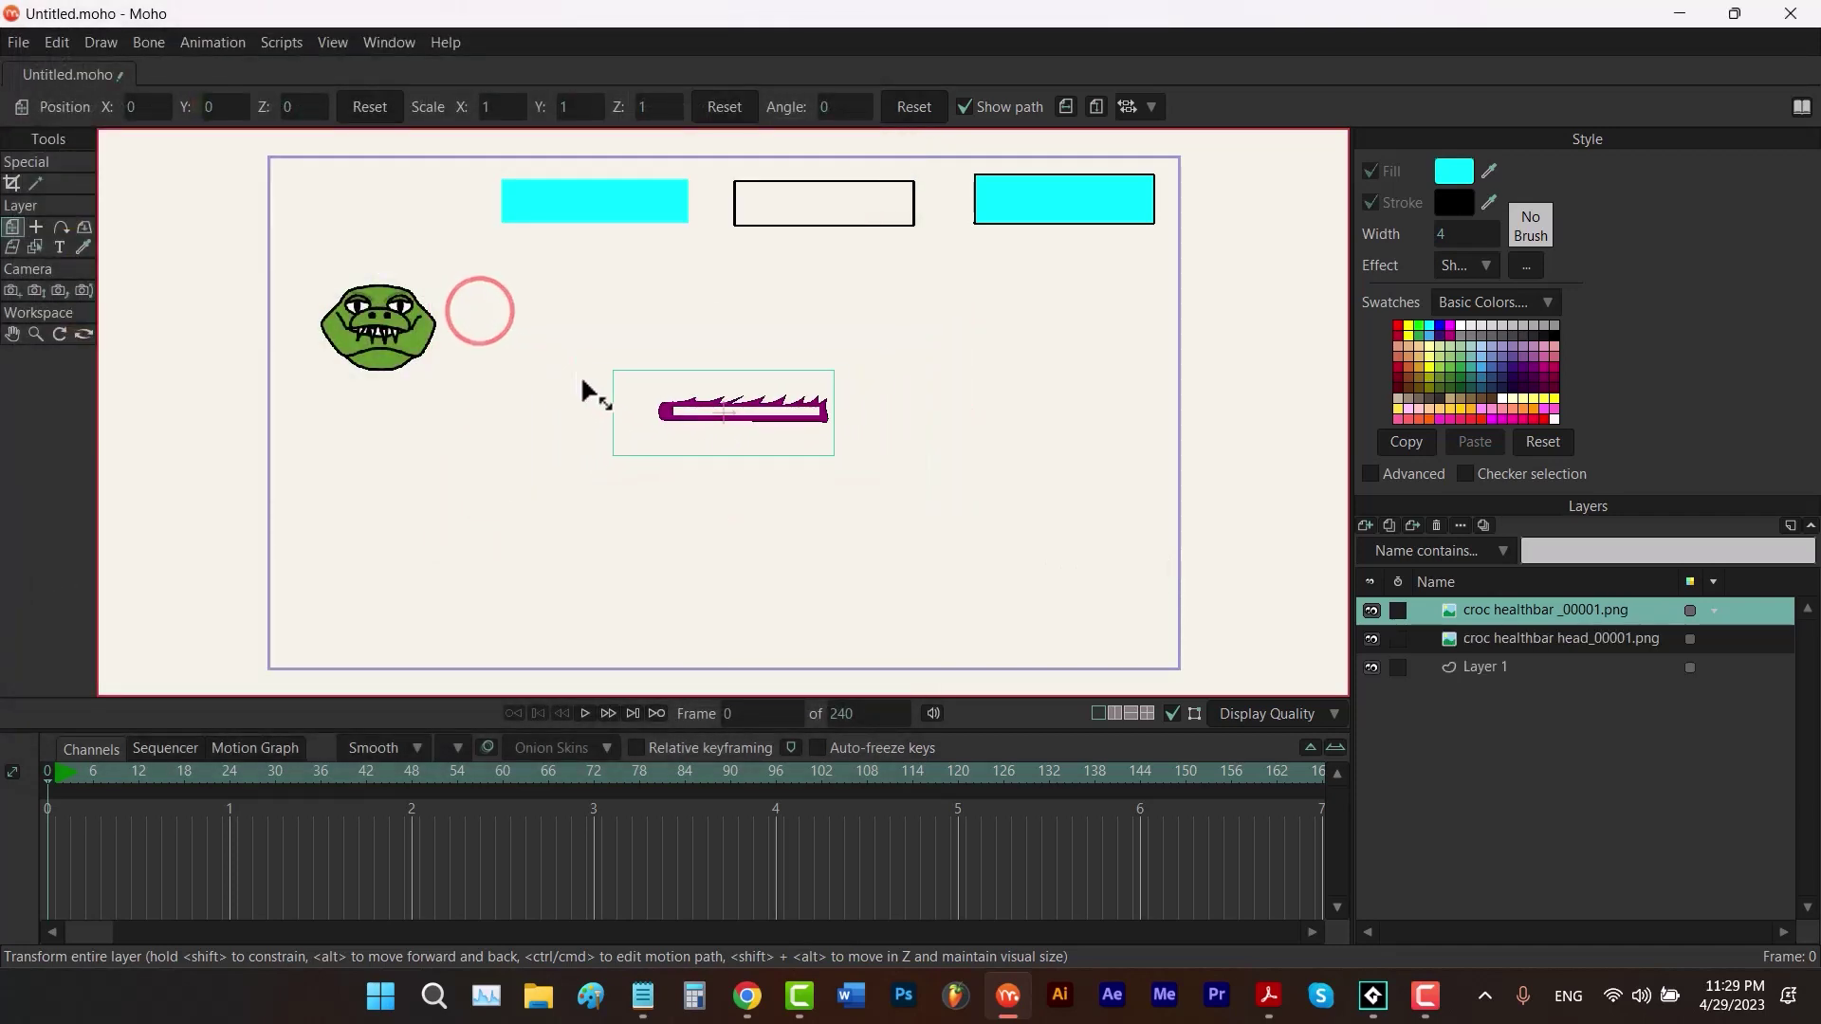
mouse_move(772, 411)
mouse_down()
mouse_move(670, 313)
mouse_move(637, 341)
mouse_up()
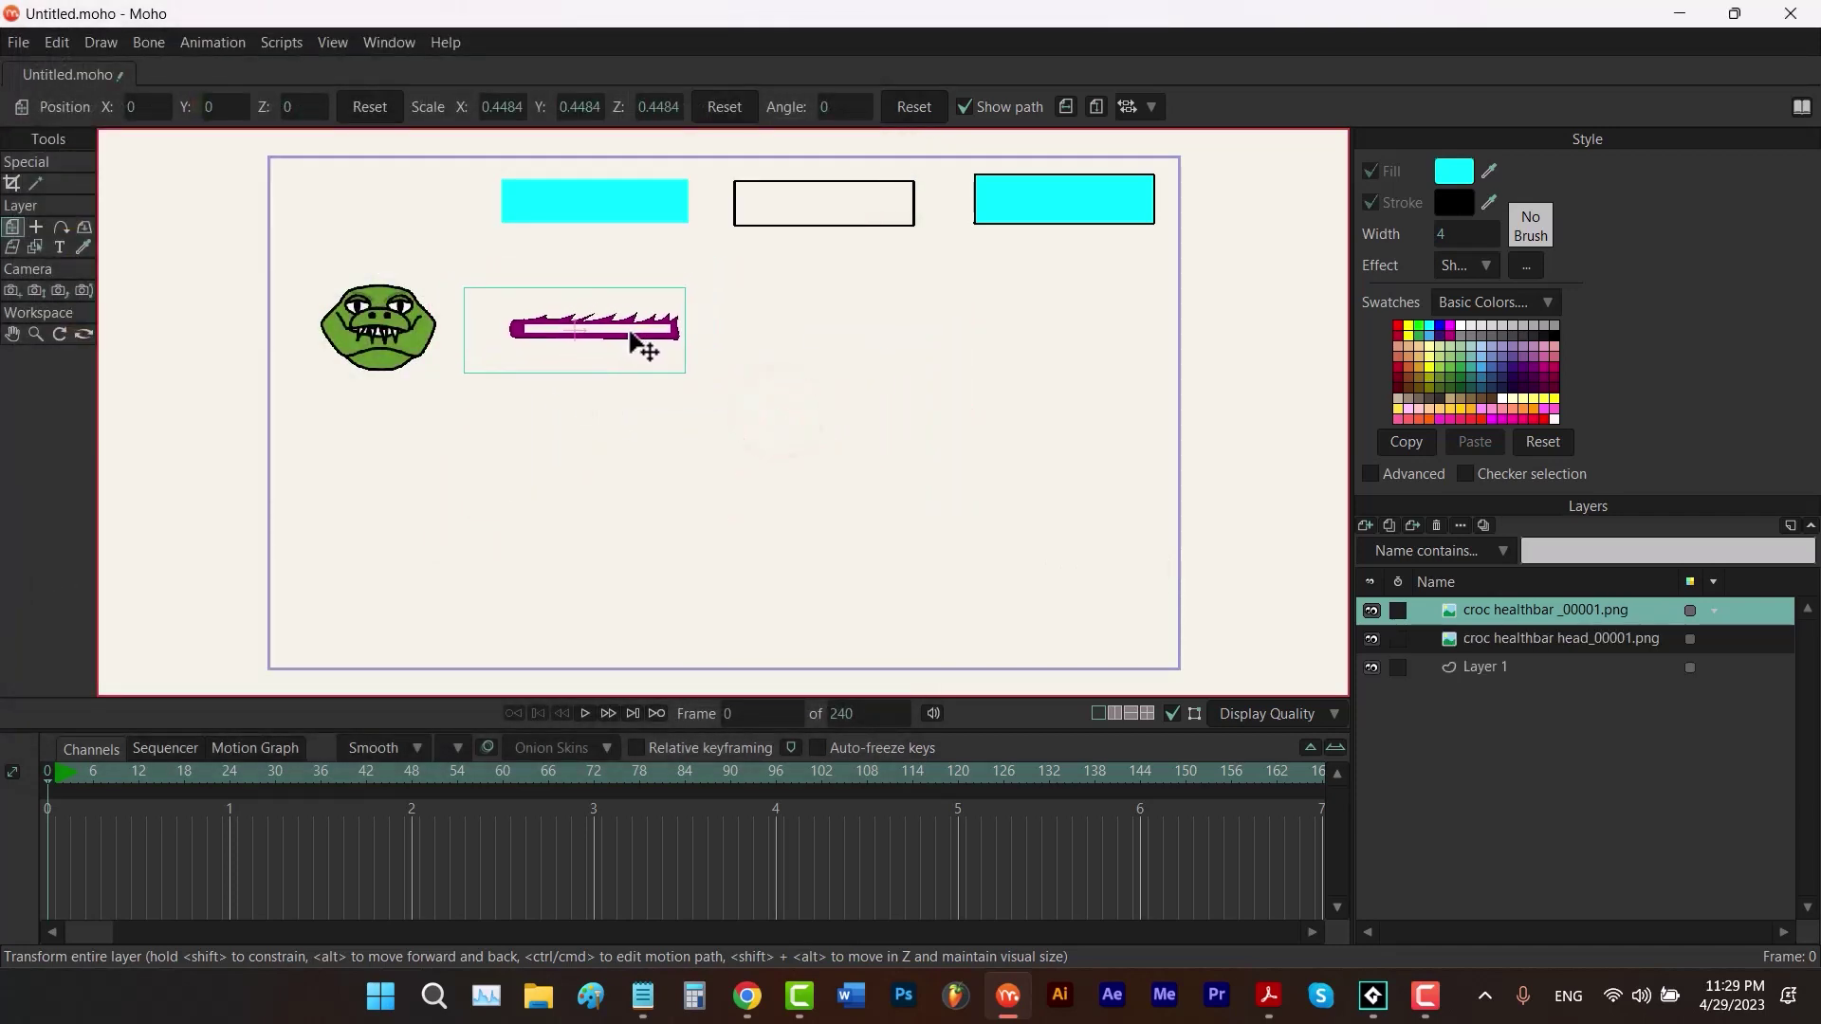
Duplicate the health bar layer and offset the copy slightly up and to the right so it overlaps the original
click(1389, 526)
drag(637, 358, 666, 346)
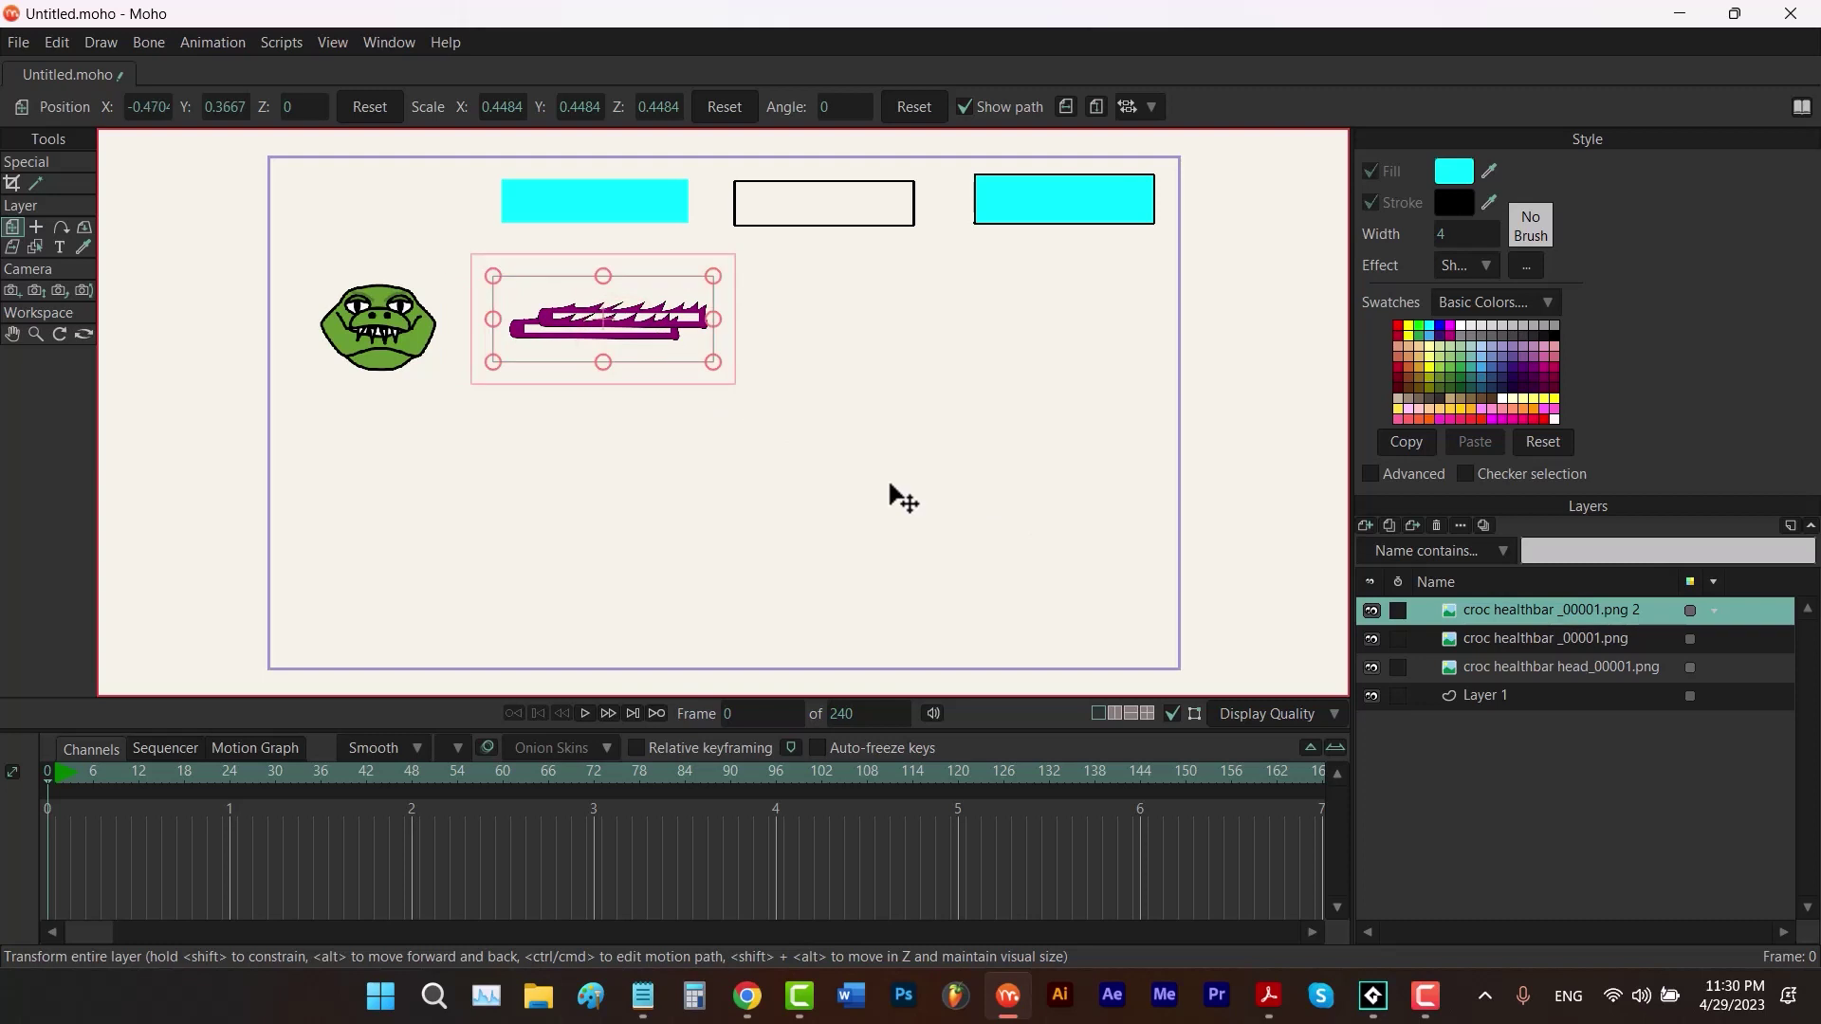
Set the duplicated health bar layer's opacity to 50%
double_click(1494, 610)
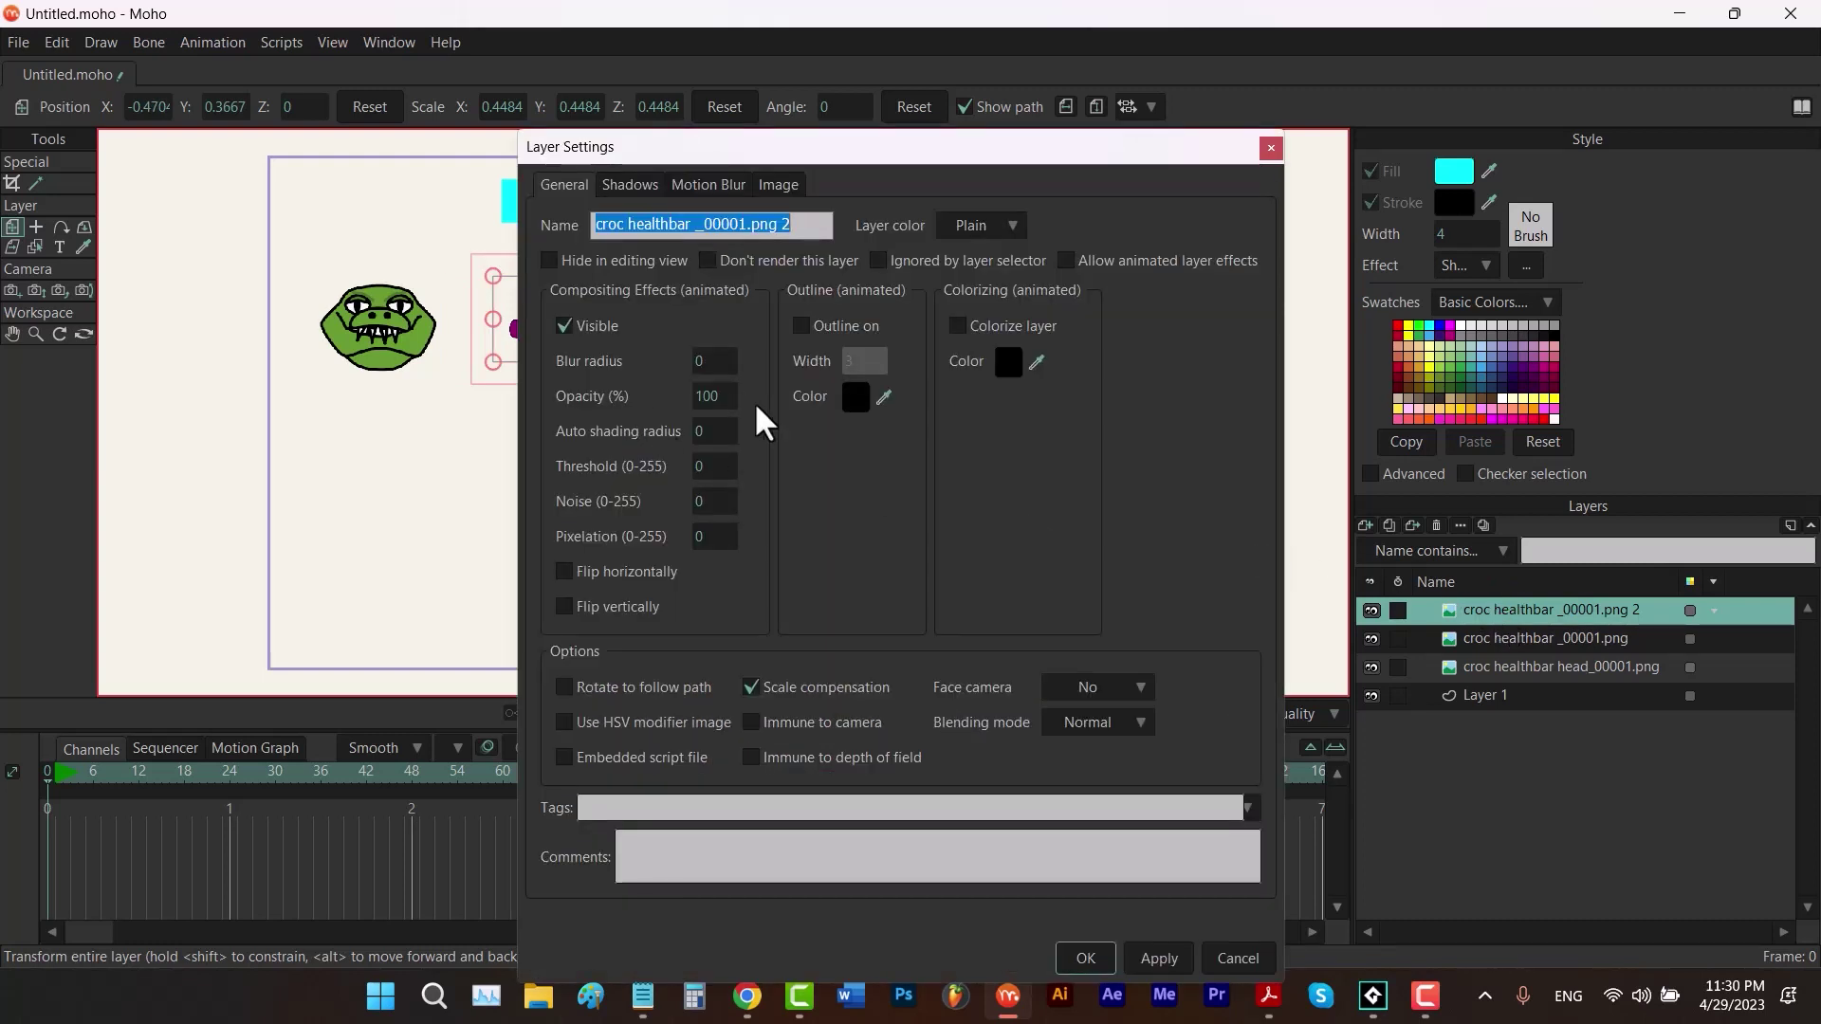
key(Tab)
key(Tab)
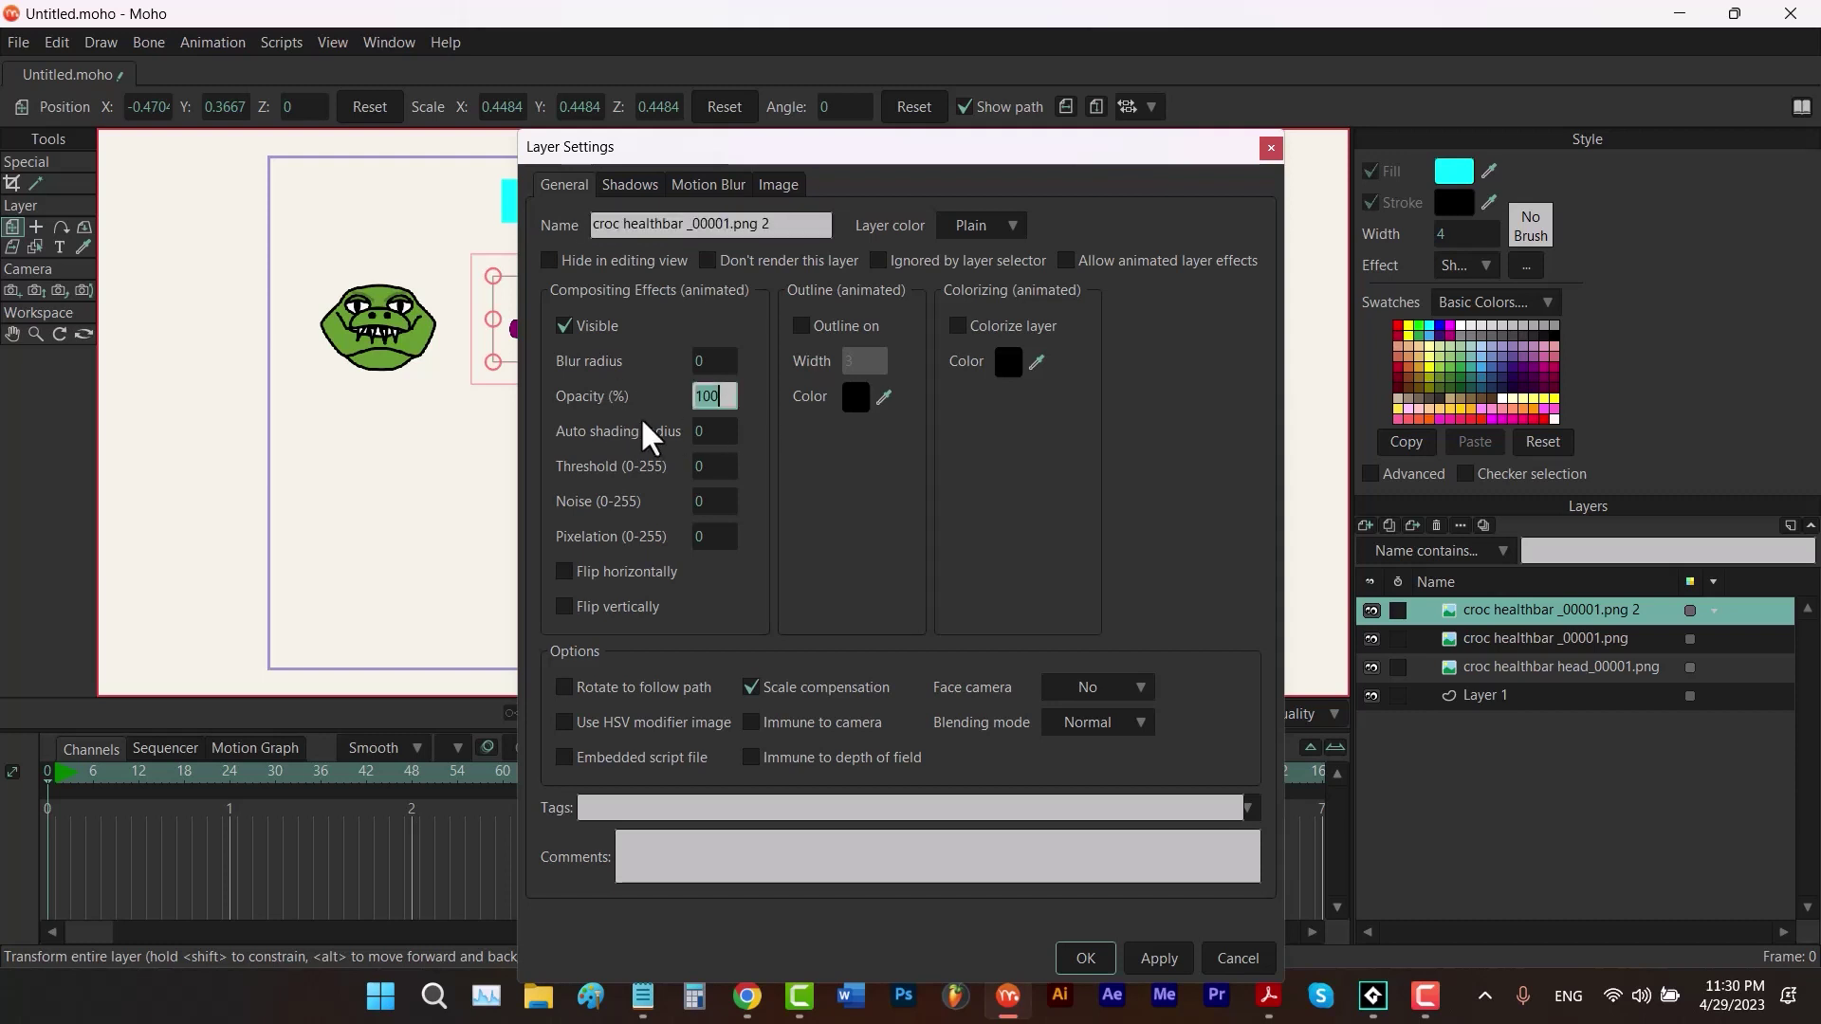
text(50)
key(Return)
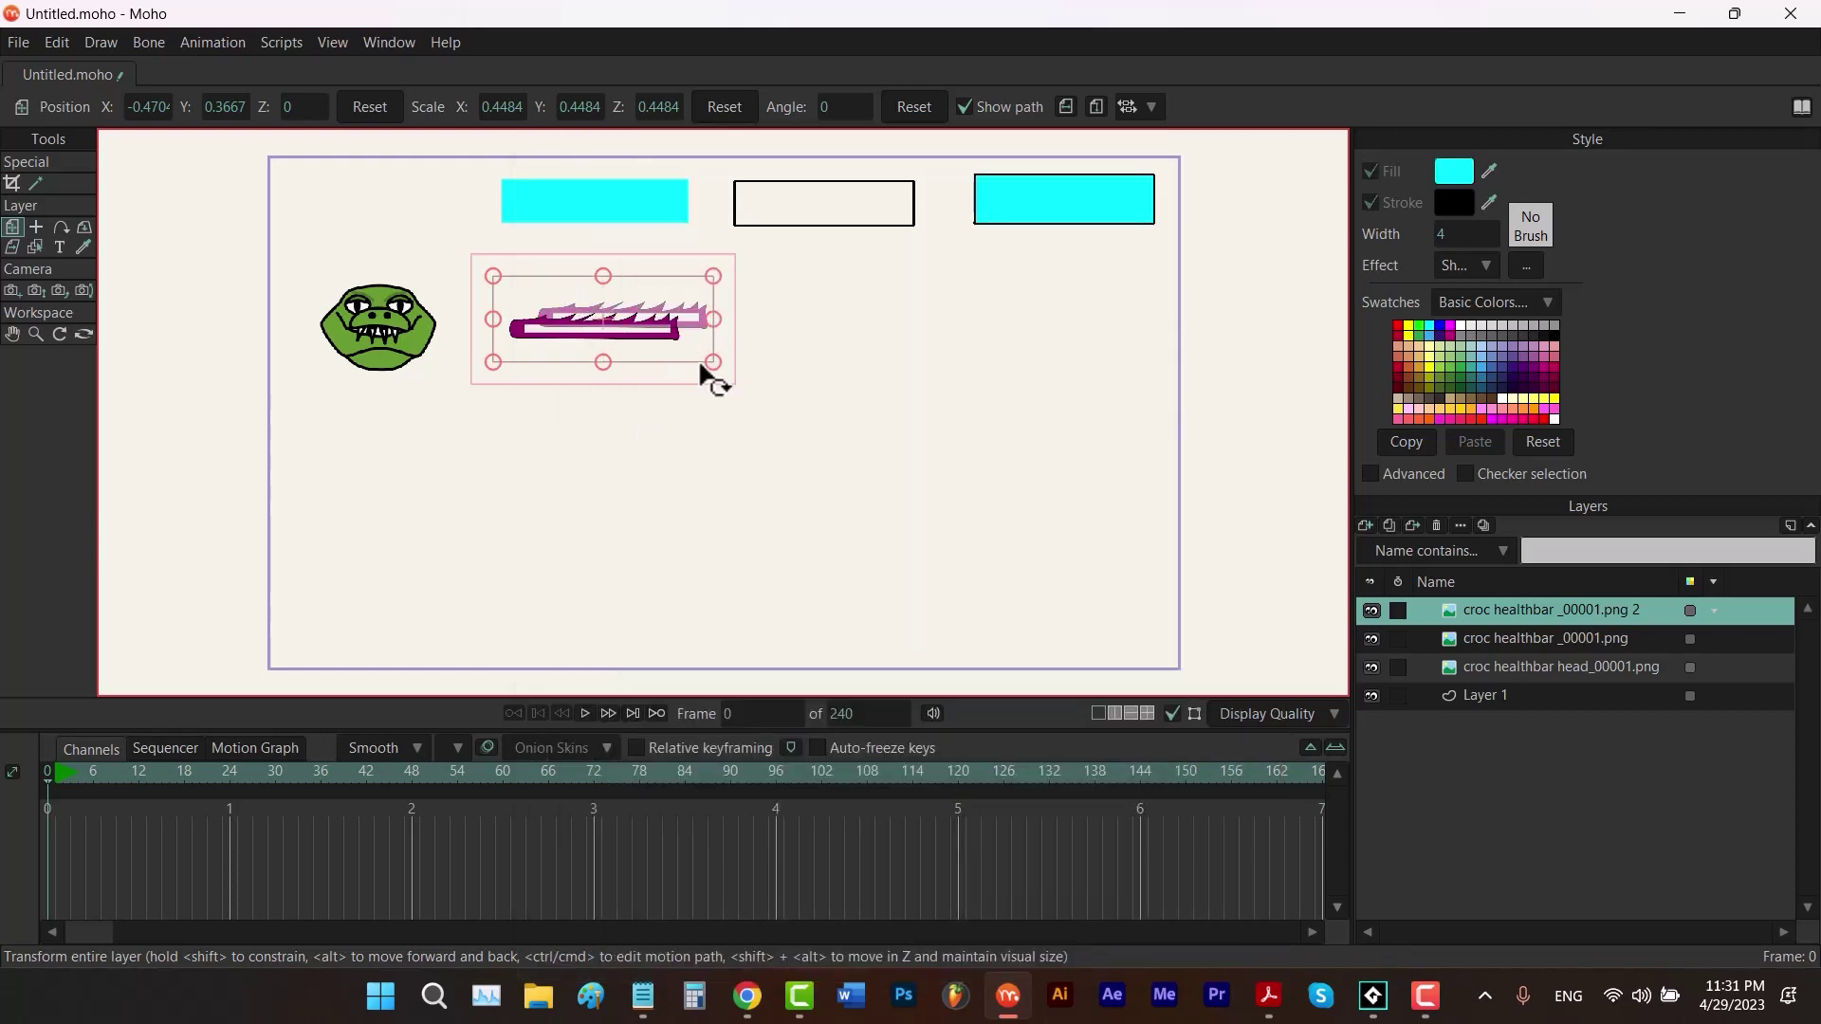
Switch off the display of Smooth images and Images in the display quality details and restore both
click(1267, 713)
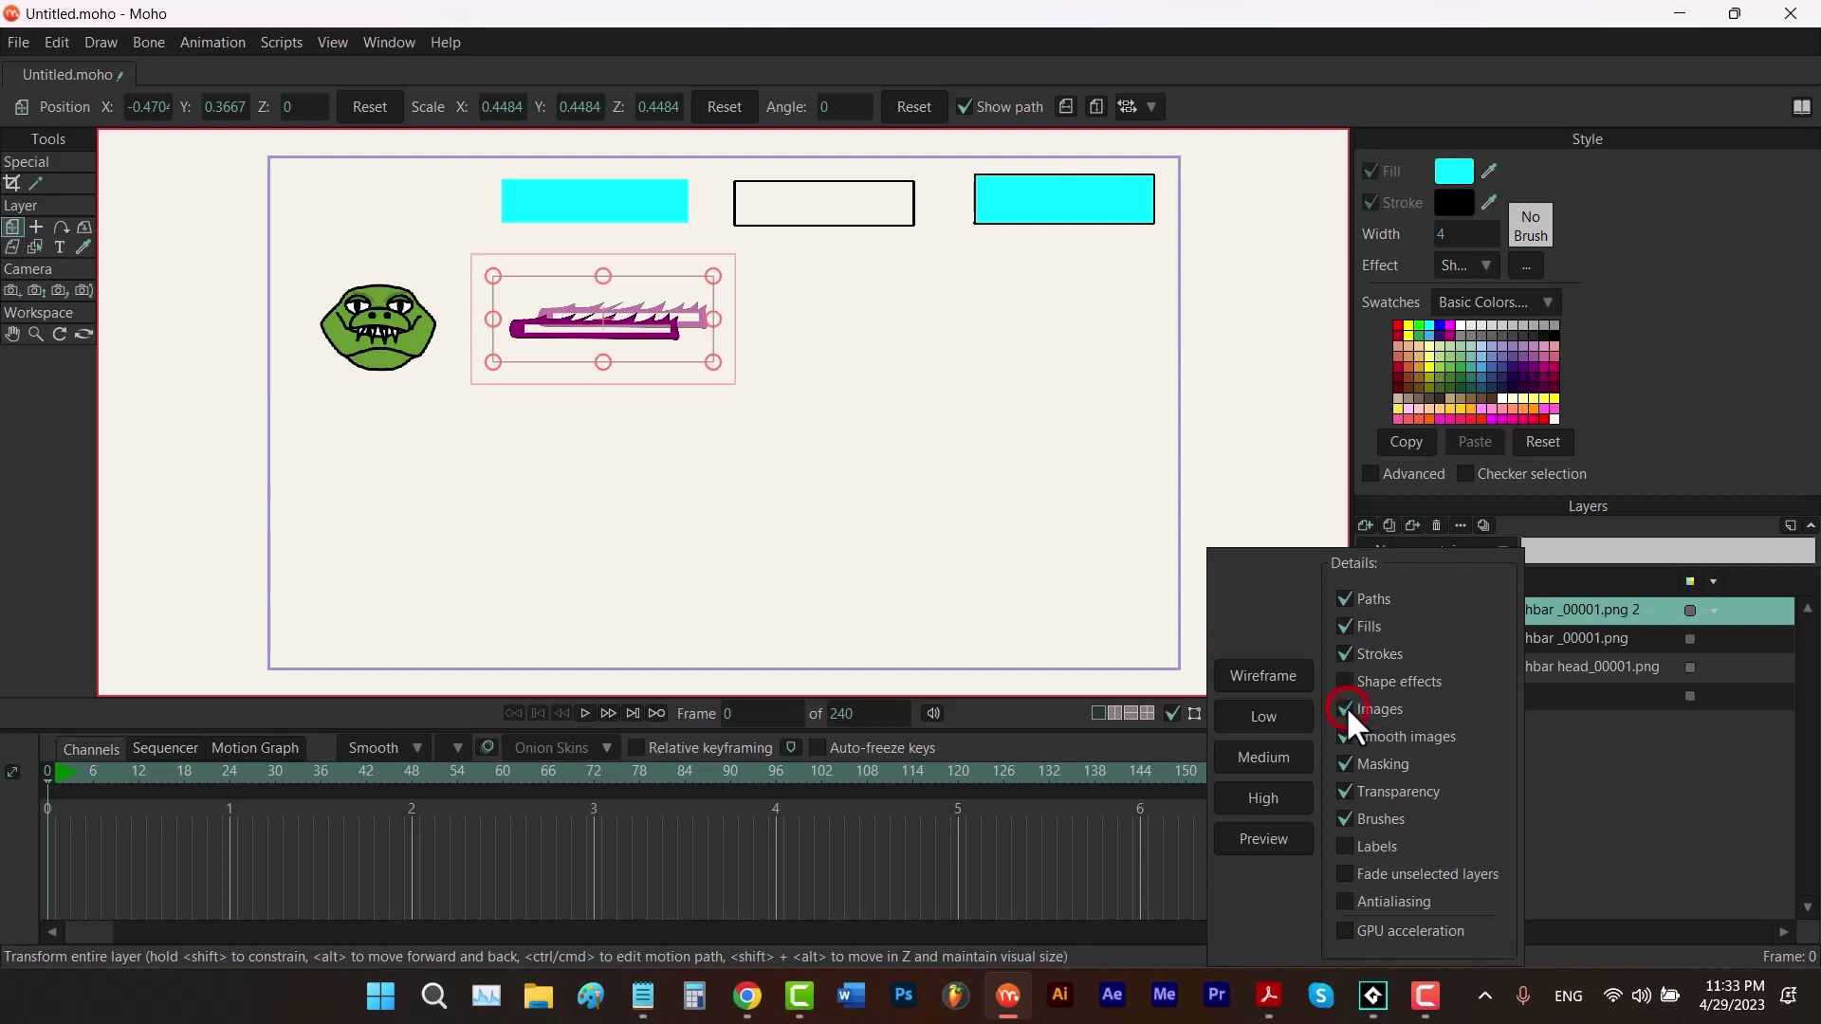
click(1344, 736)
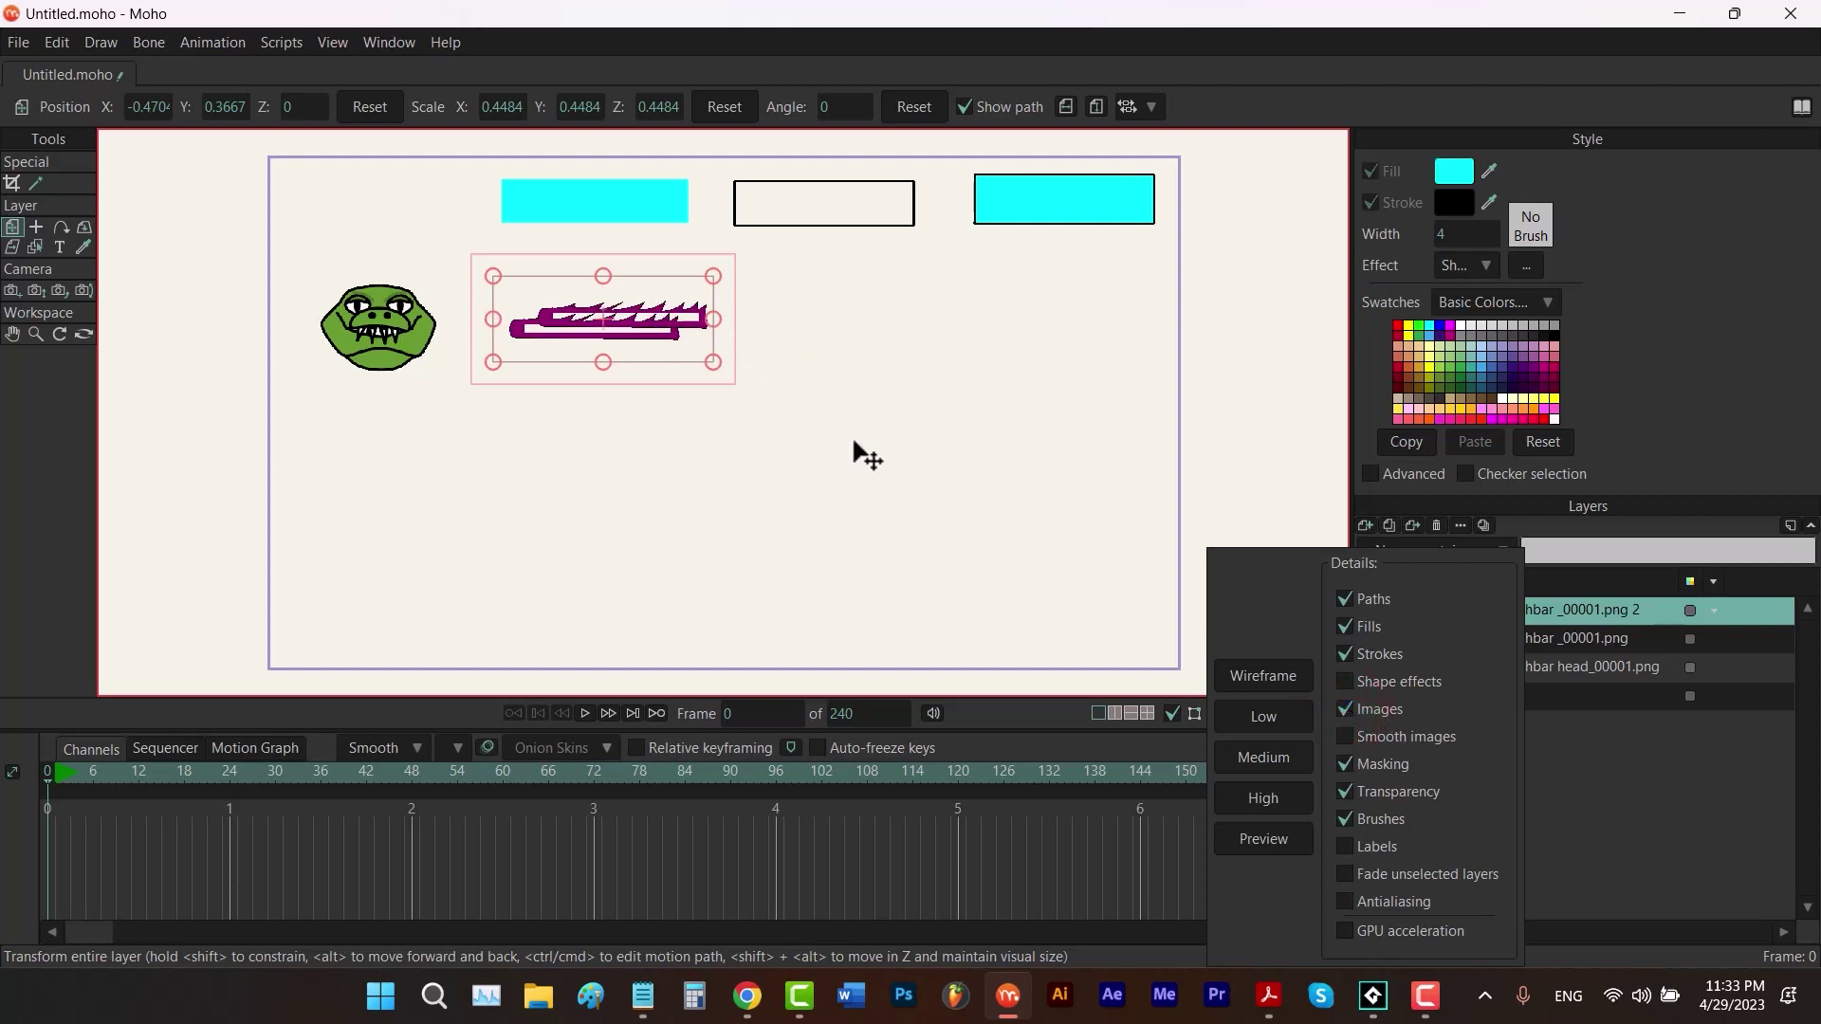
click(1345, 710)
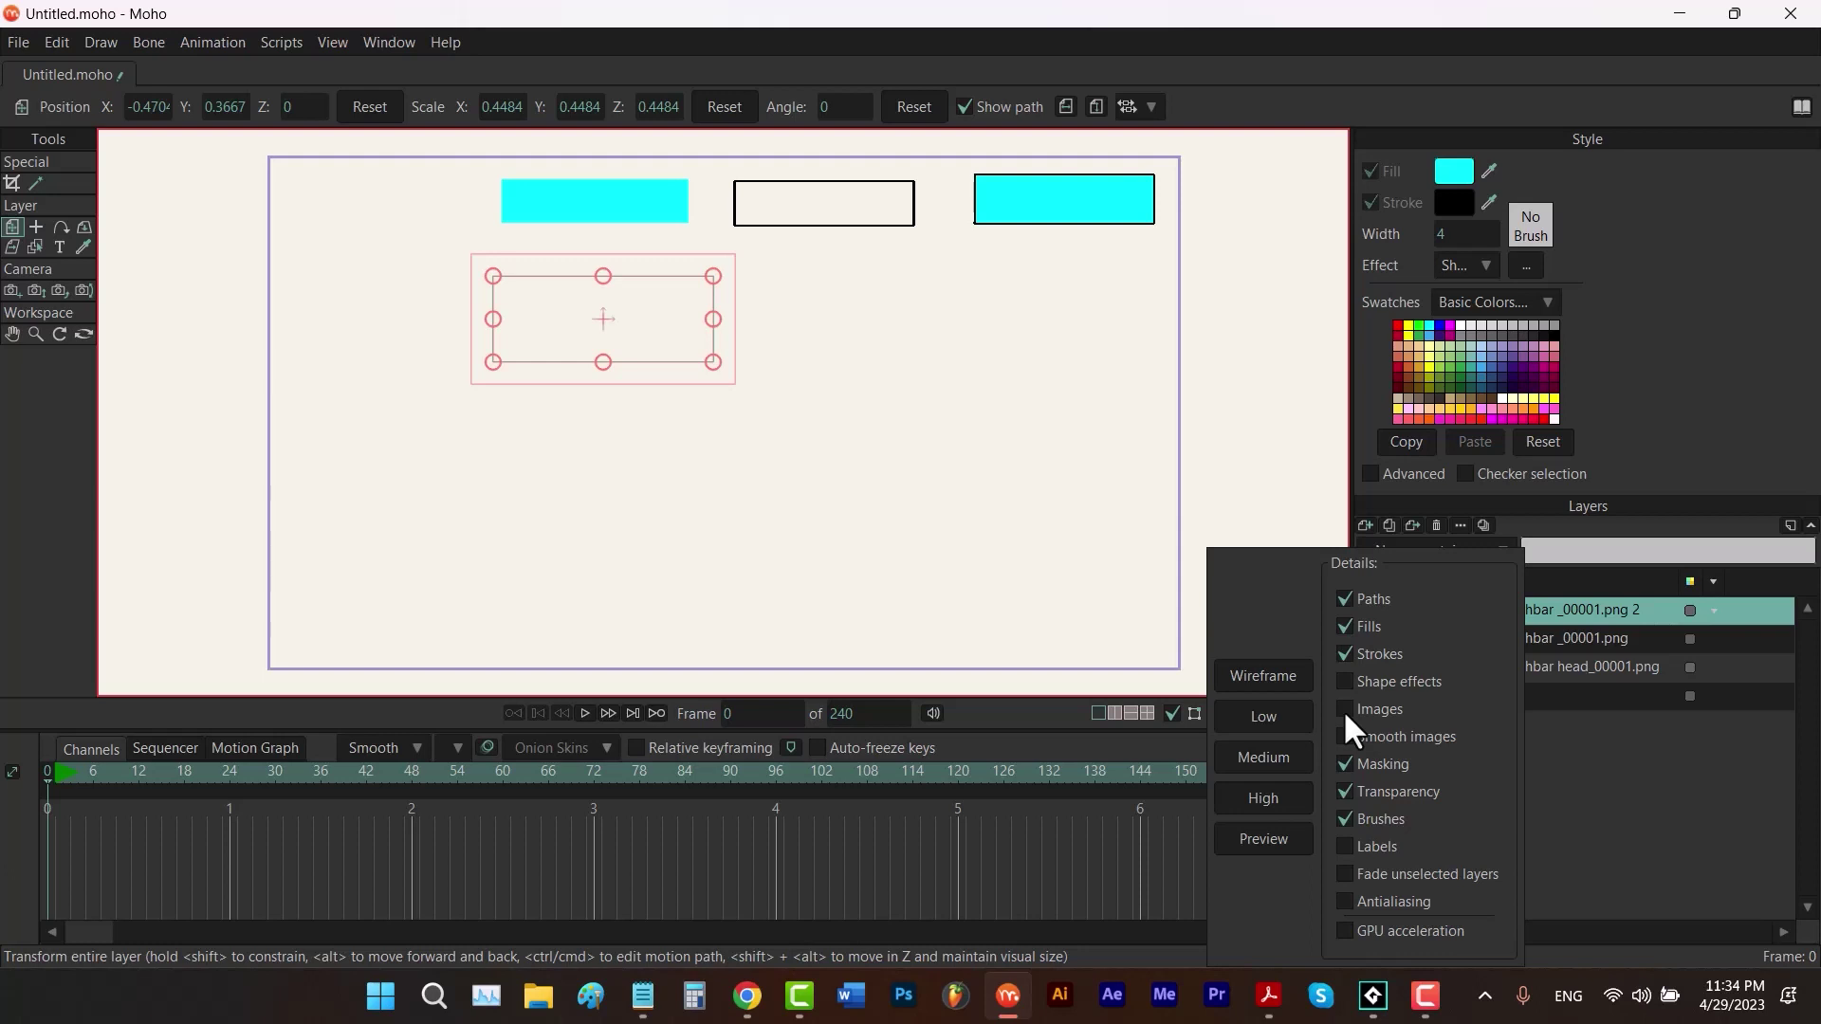
click(1345, 710)
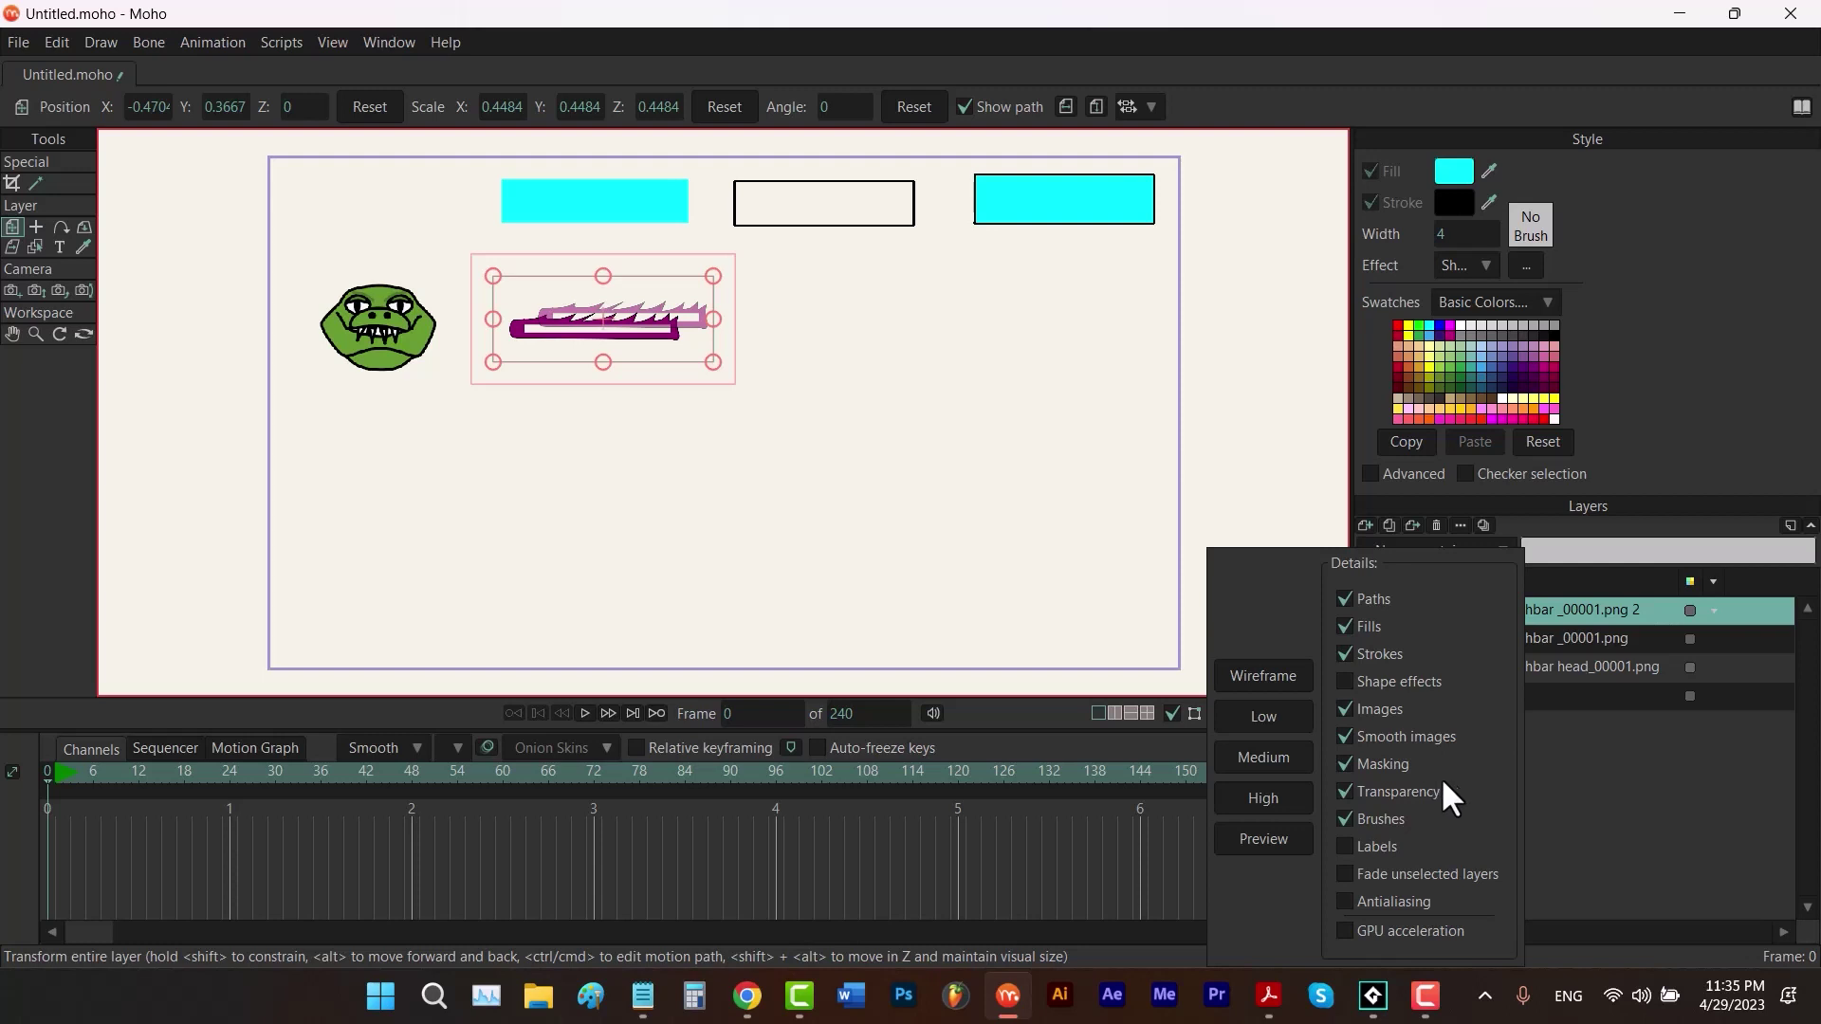
click(1557, 746)
Add a vector layer named y above the duplicated health bar layer
click(1367, 525)
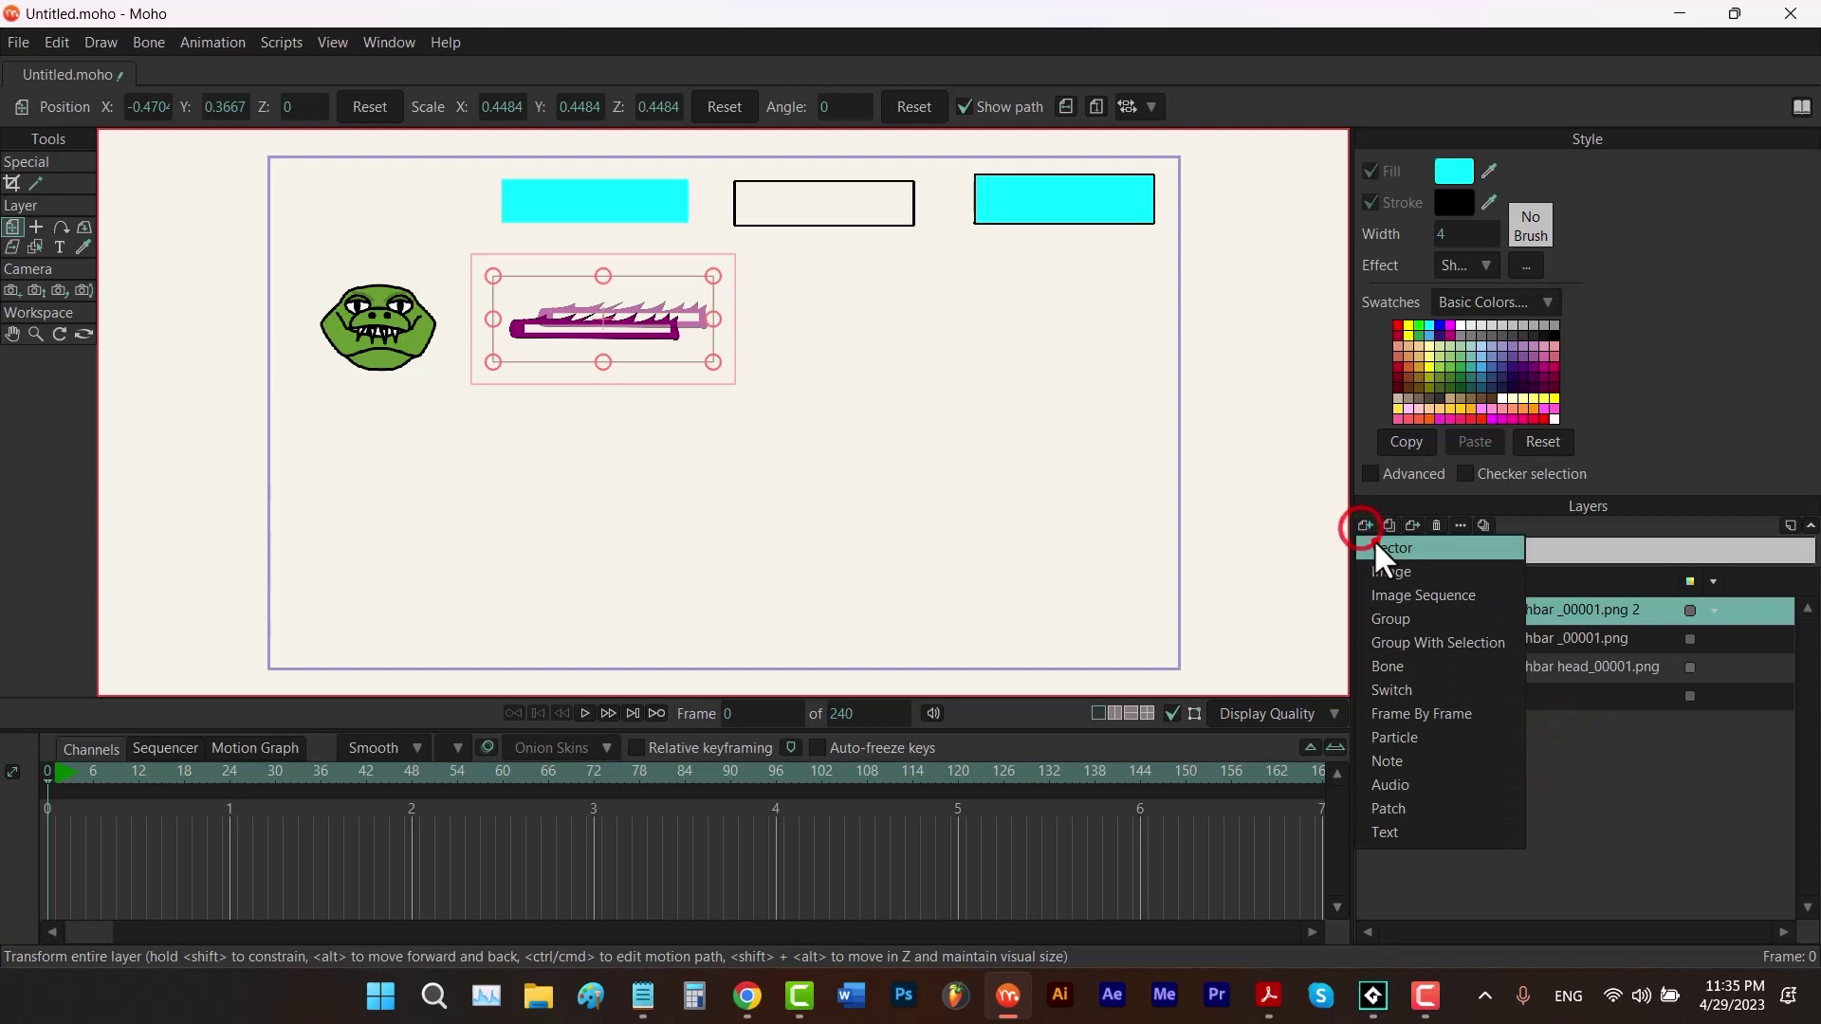
click(1394, 568)
text(y)
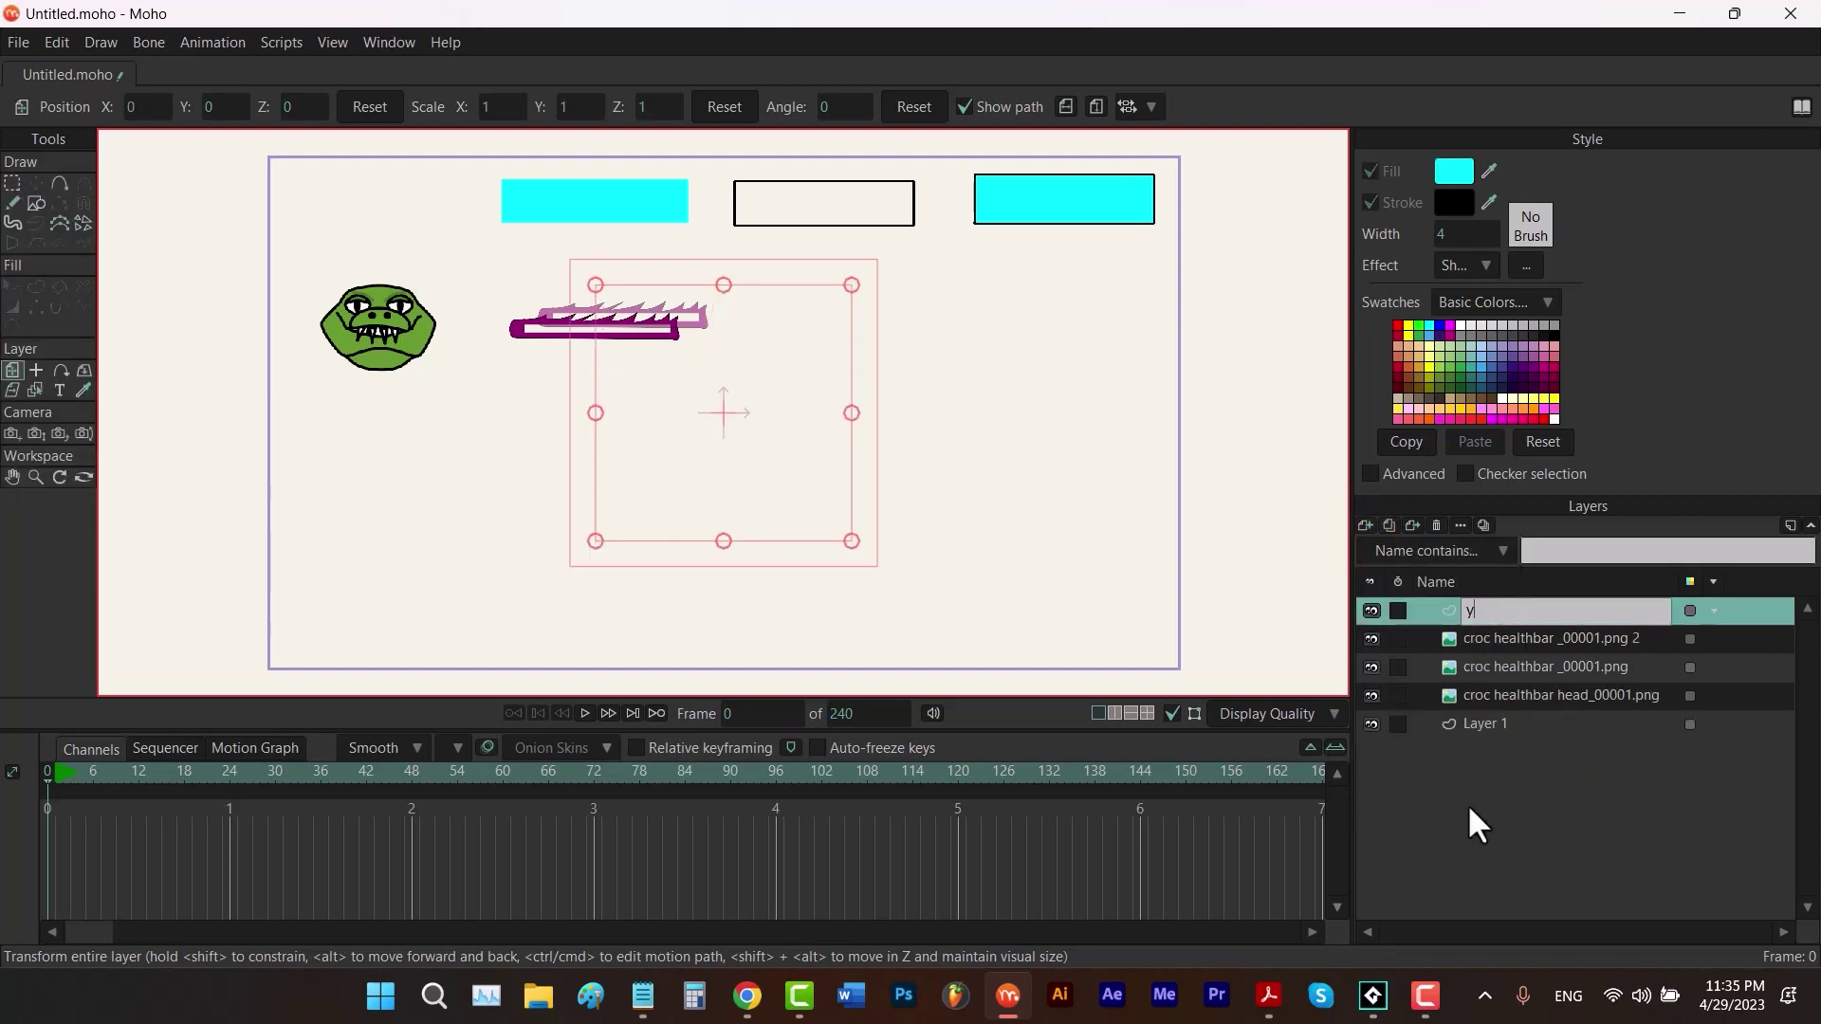
key(Return)
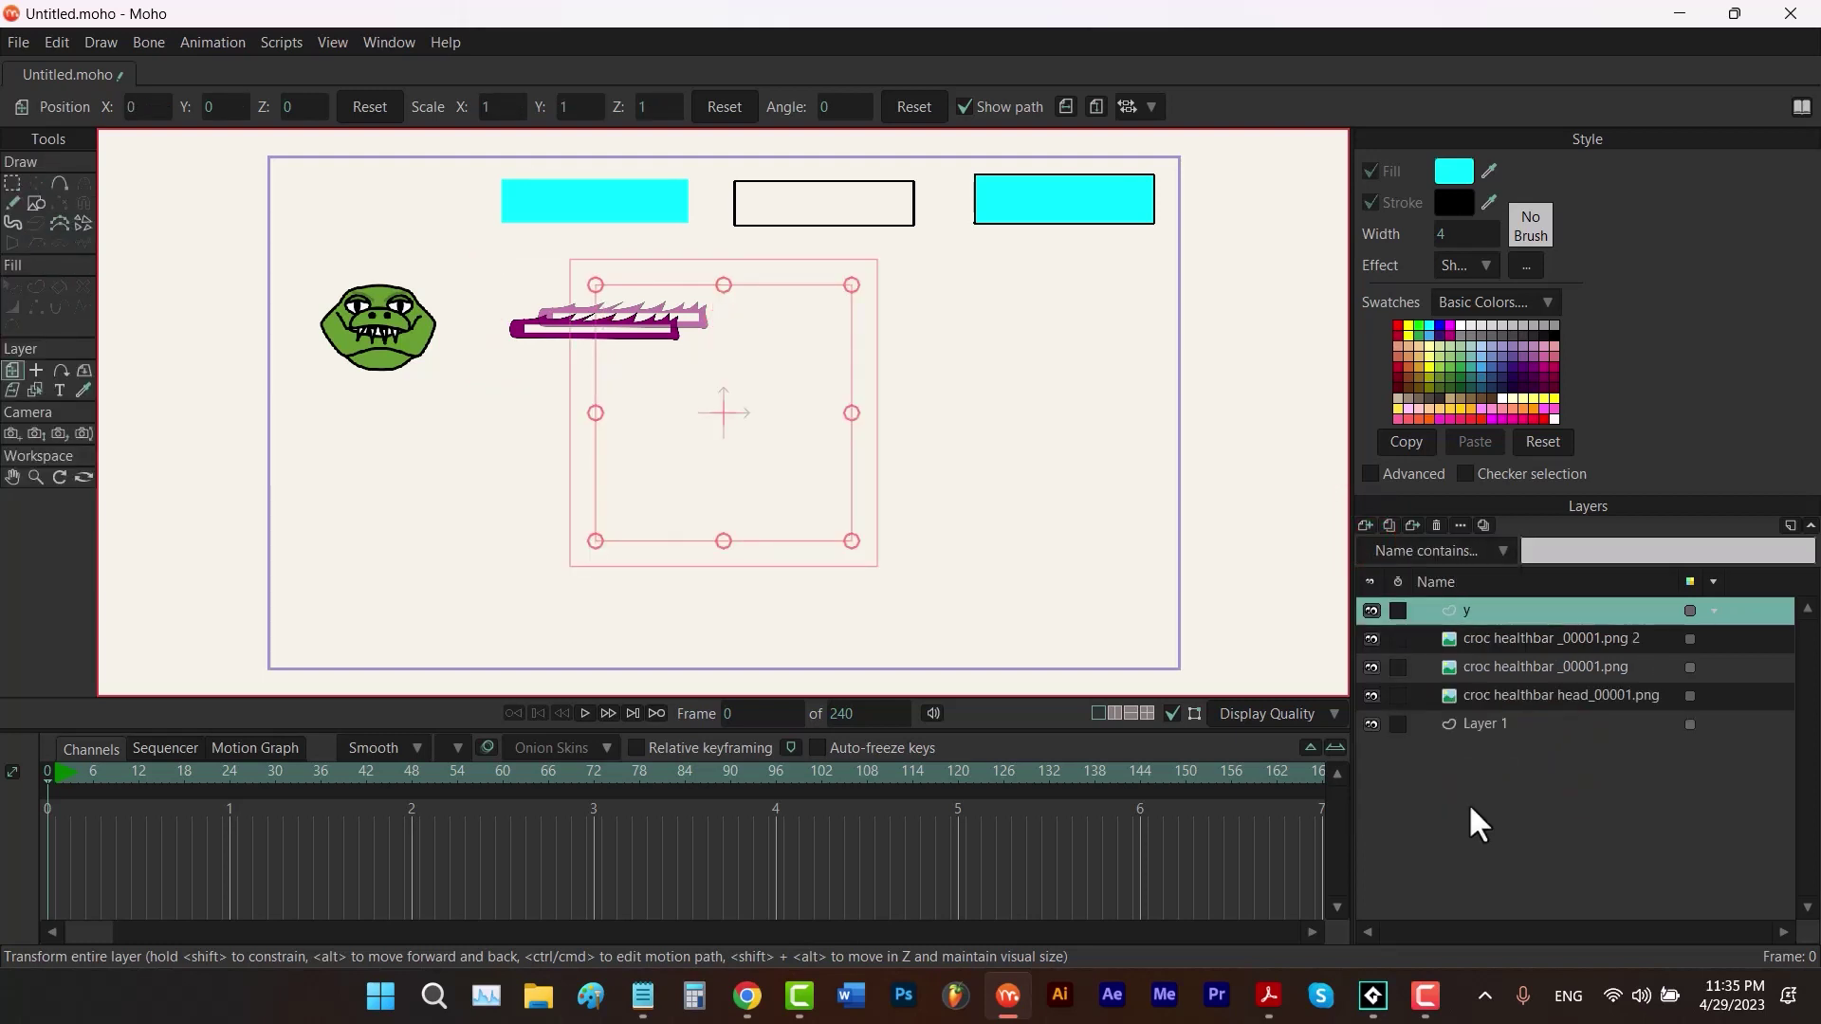
Draw a small yellow-filled ellipse with a black outline just beside the health bar images
click(1409, 328)
key(r)
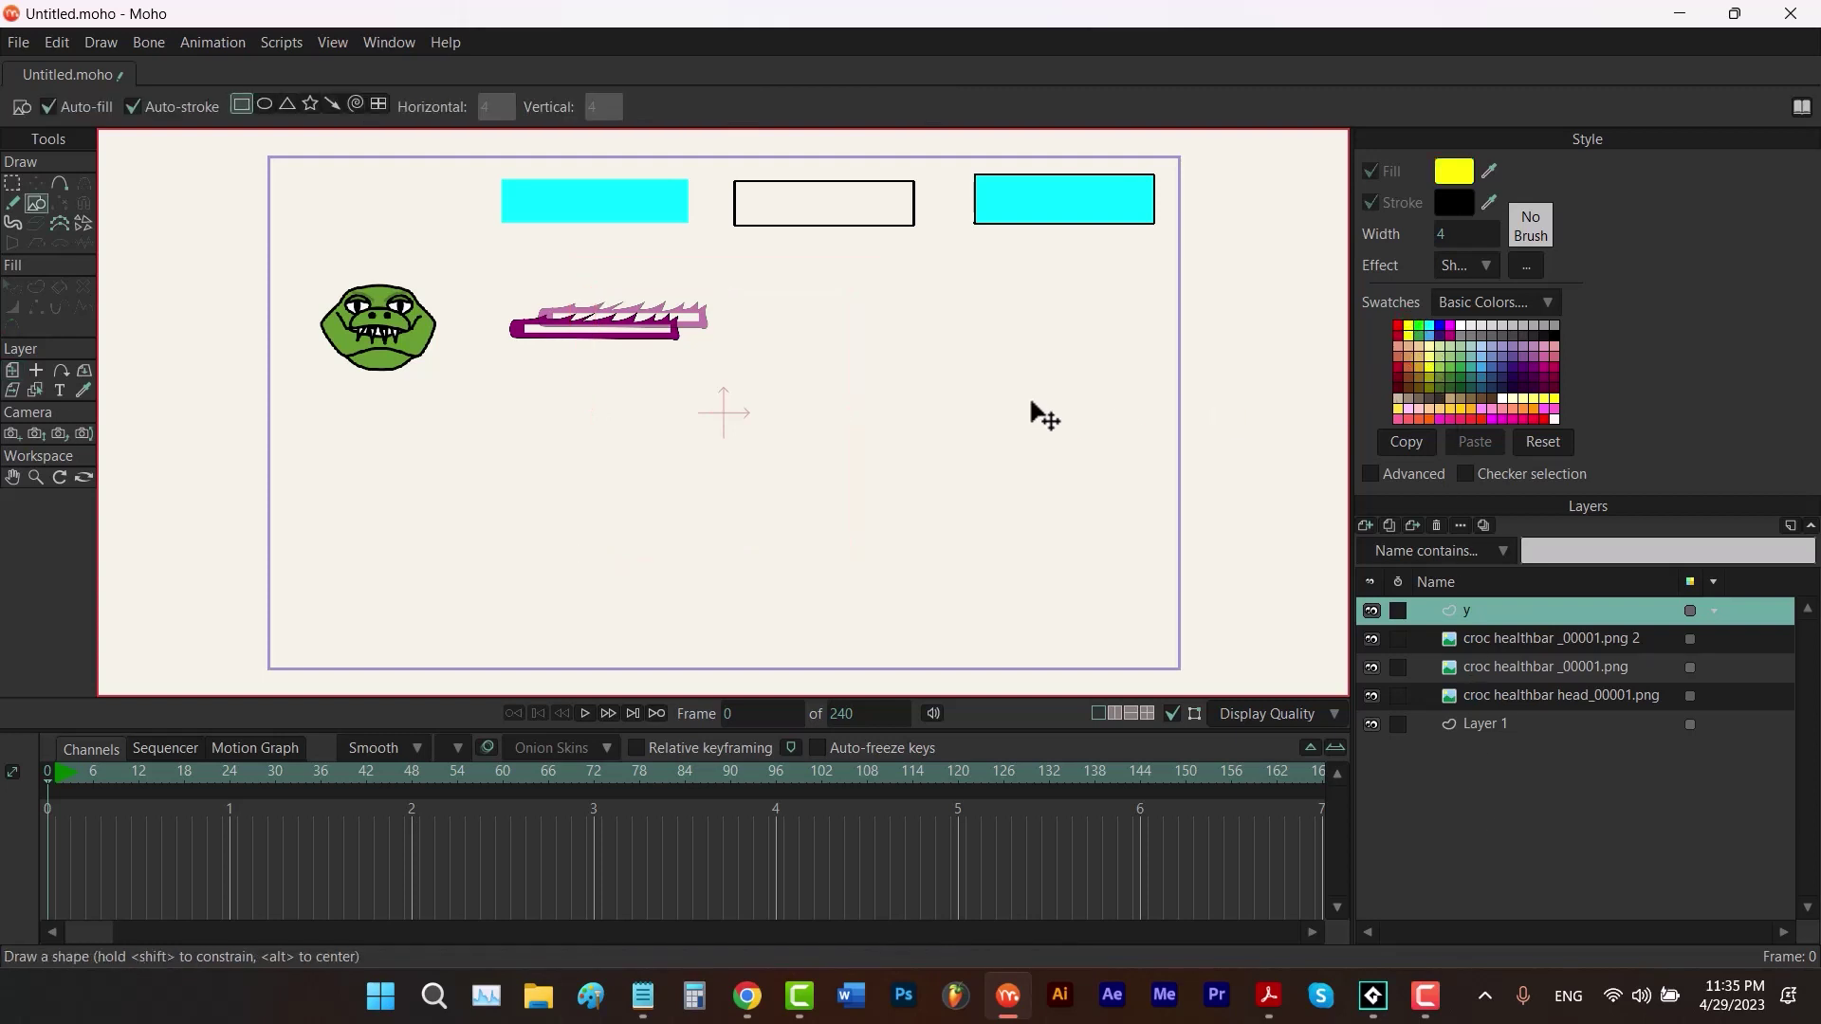
click(265, 105)
drag(827, 271, 745, 349)
Change the yellow ellipse's fill effect from Shaded to plain
key(q)
click(811, 326)
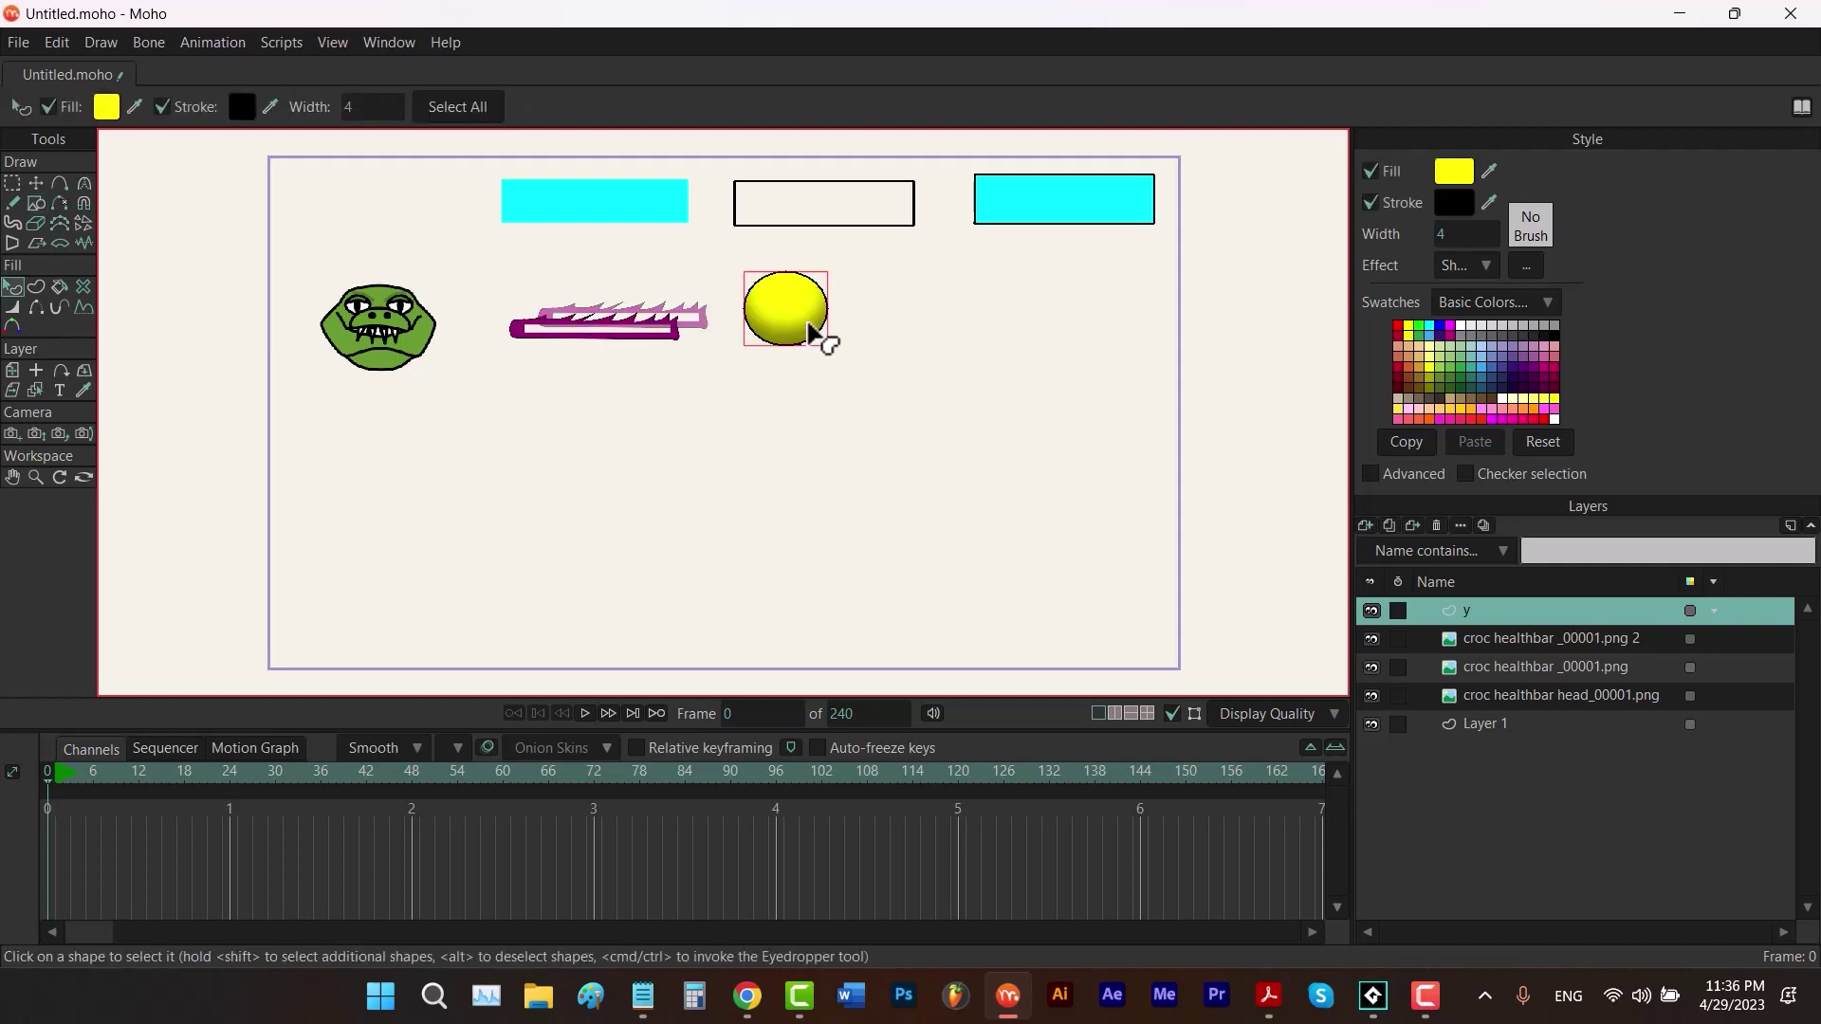
click(1483, 268)
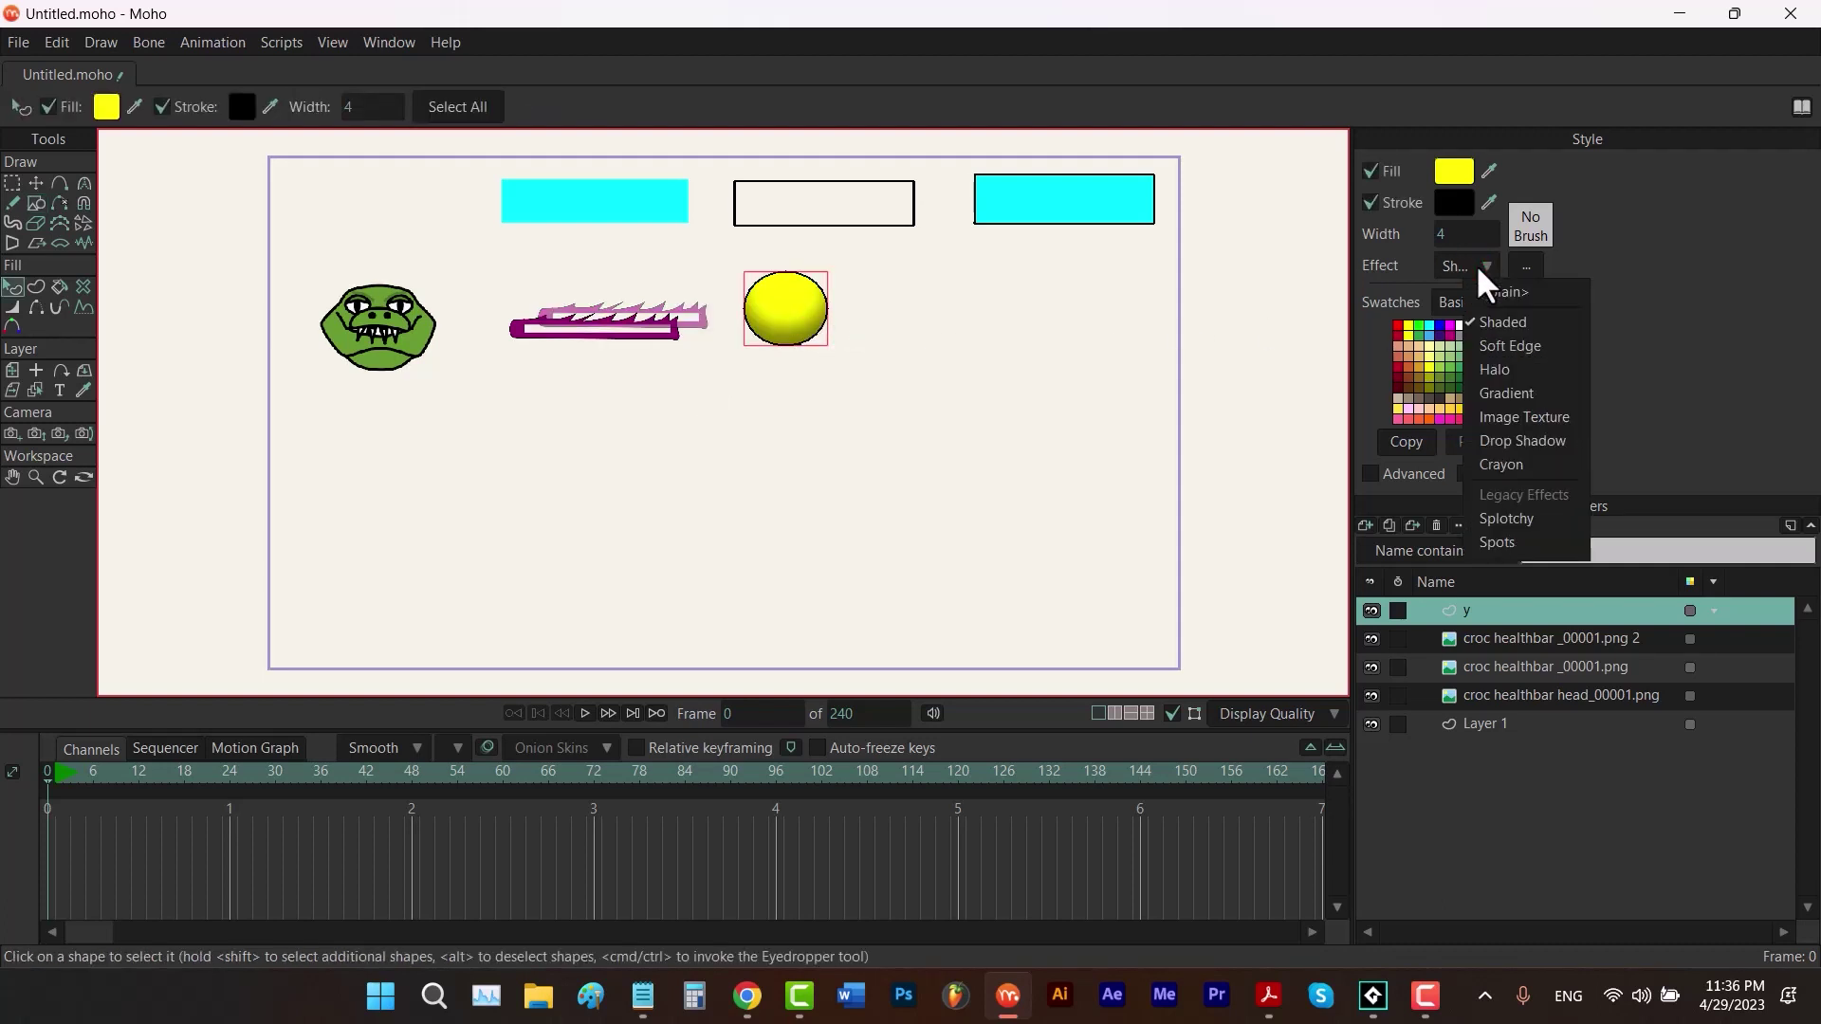
click(1508, 292)
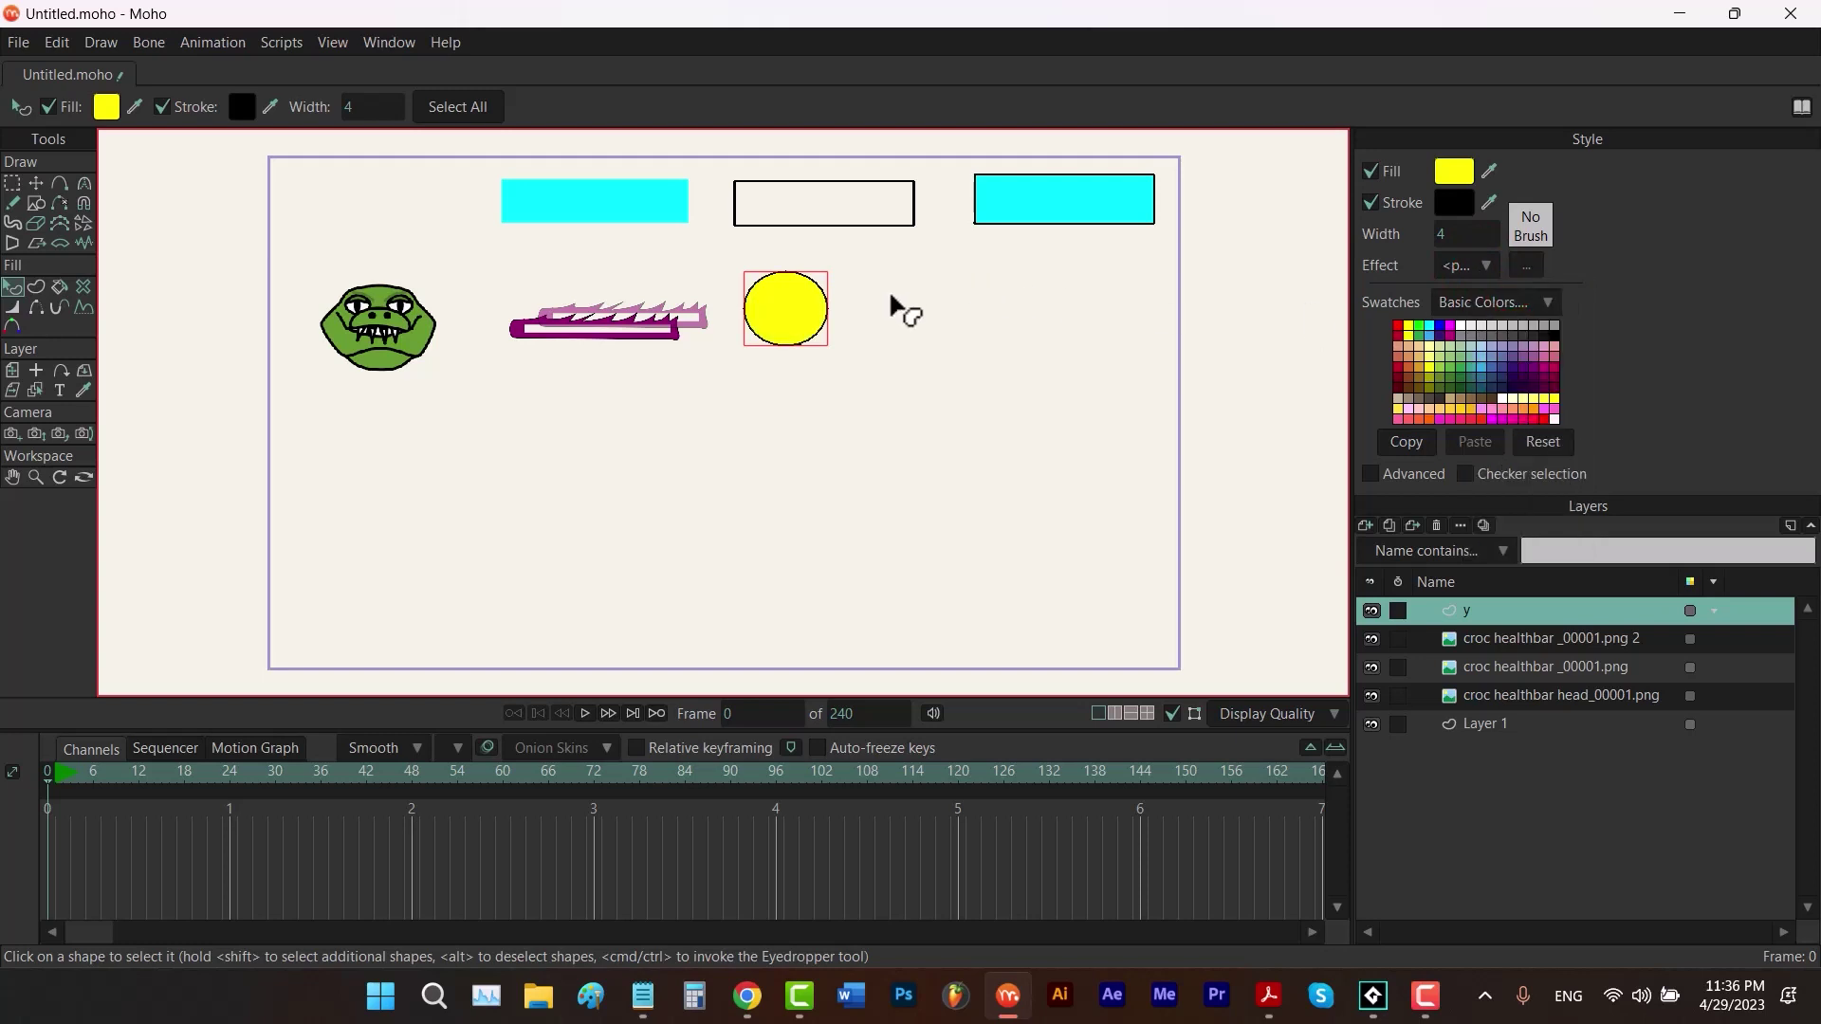
Add a vector layer named r and draw a larger red ellipse on it, partly overlapping the yellow one
key(e)
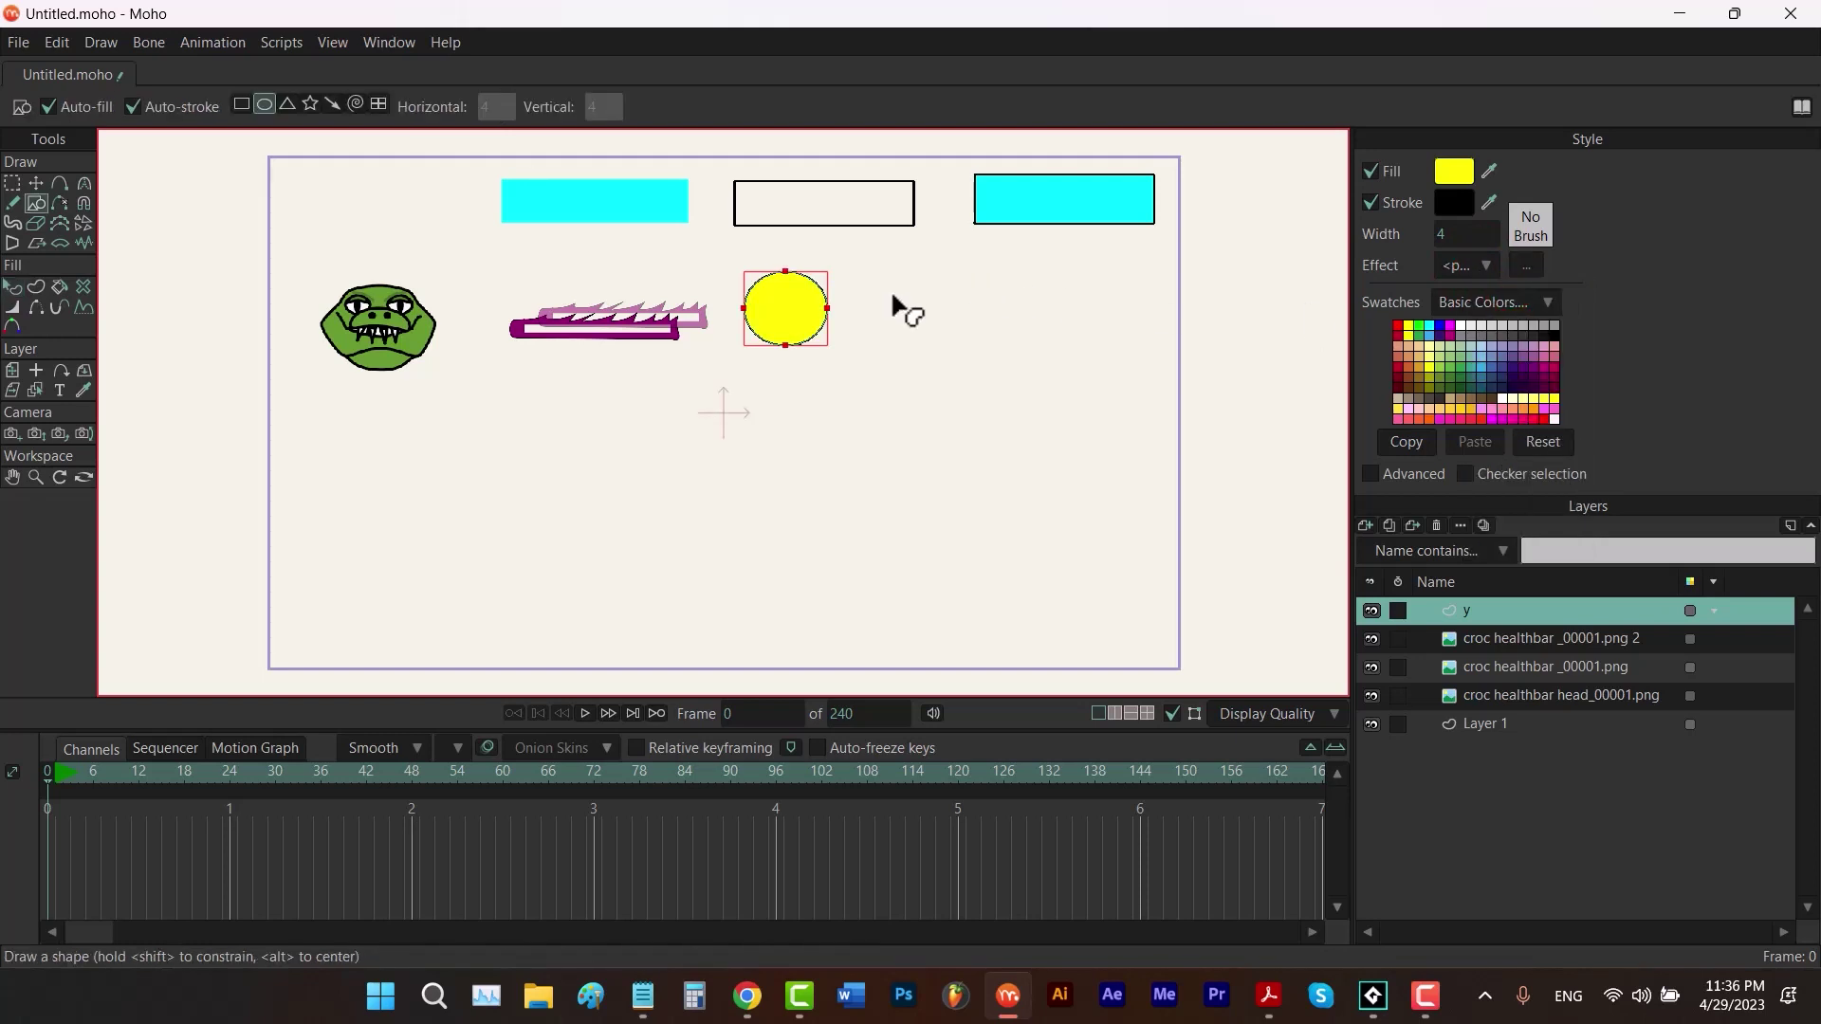
click(1363, 524)
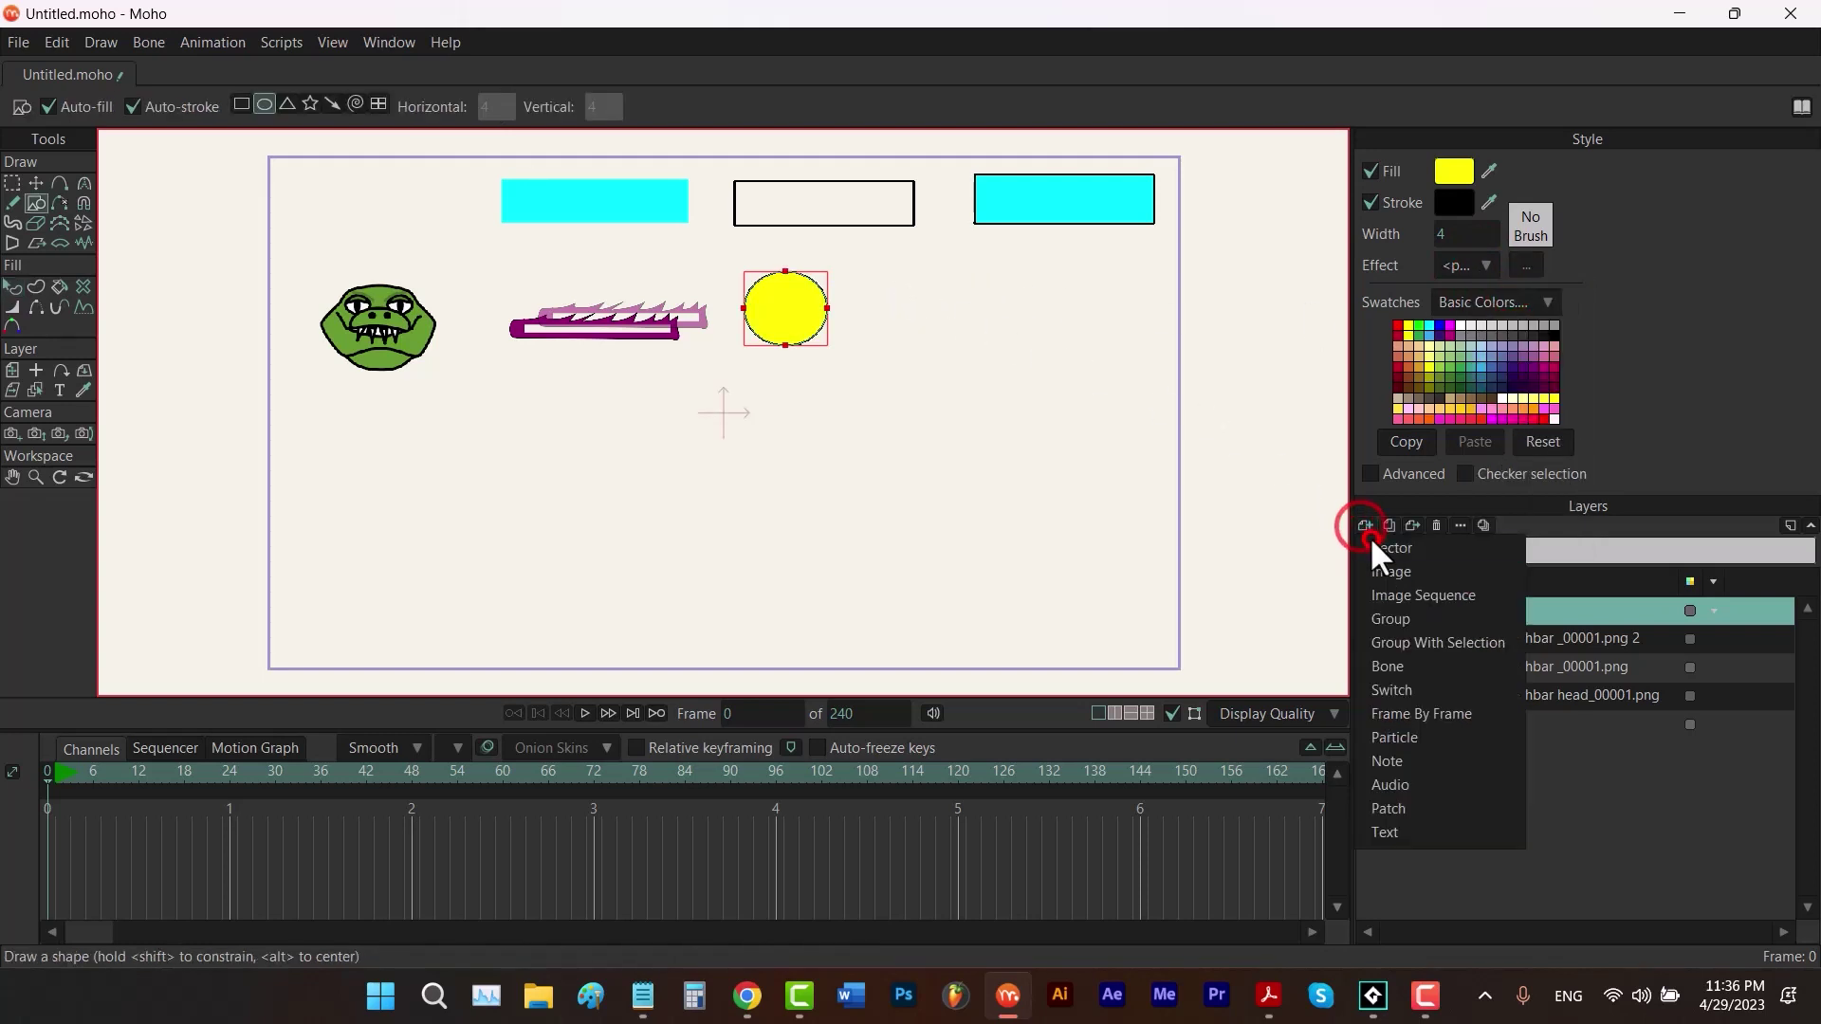
click(1373, 542)
text(r)
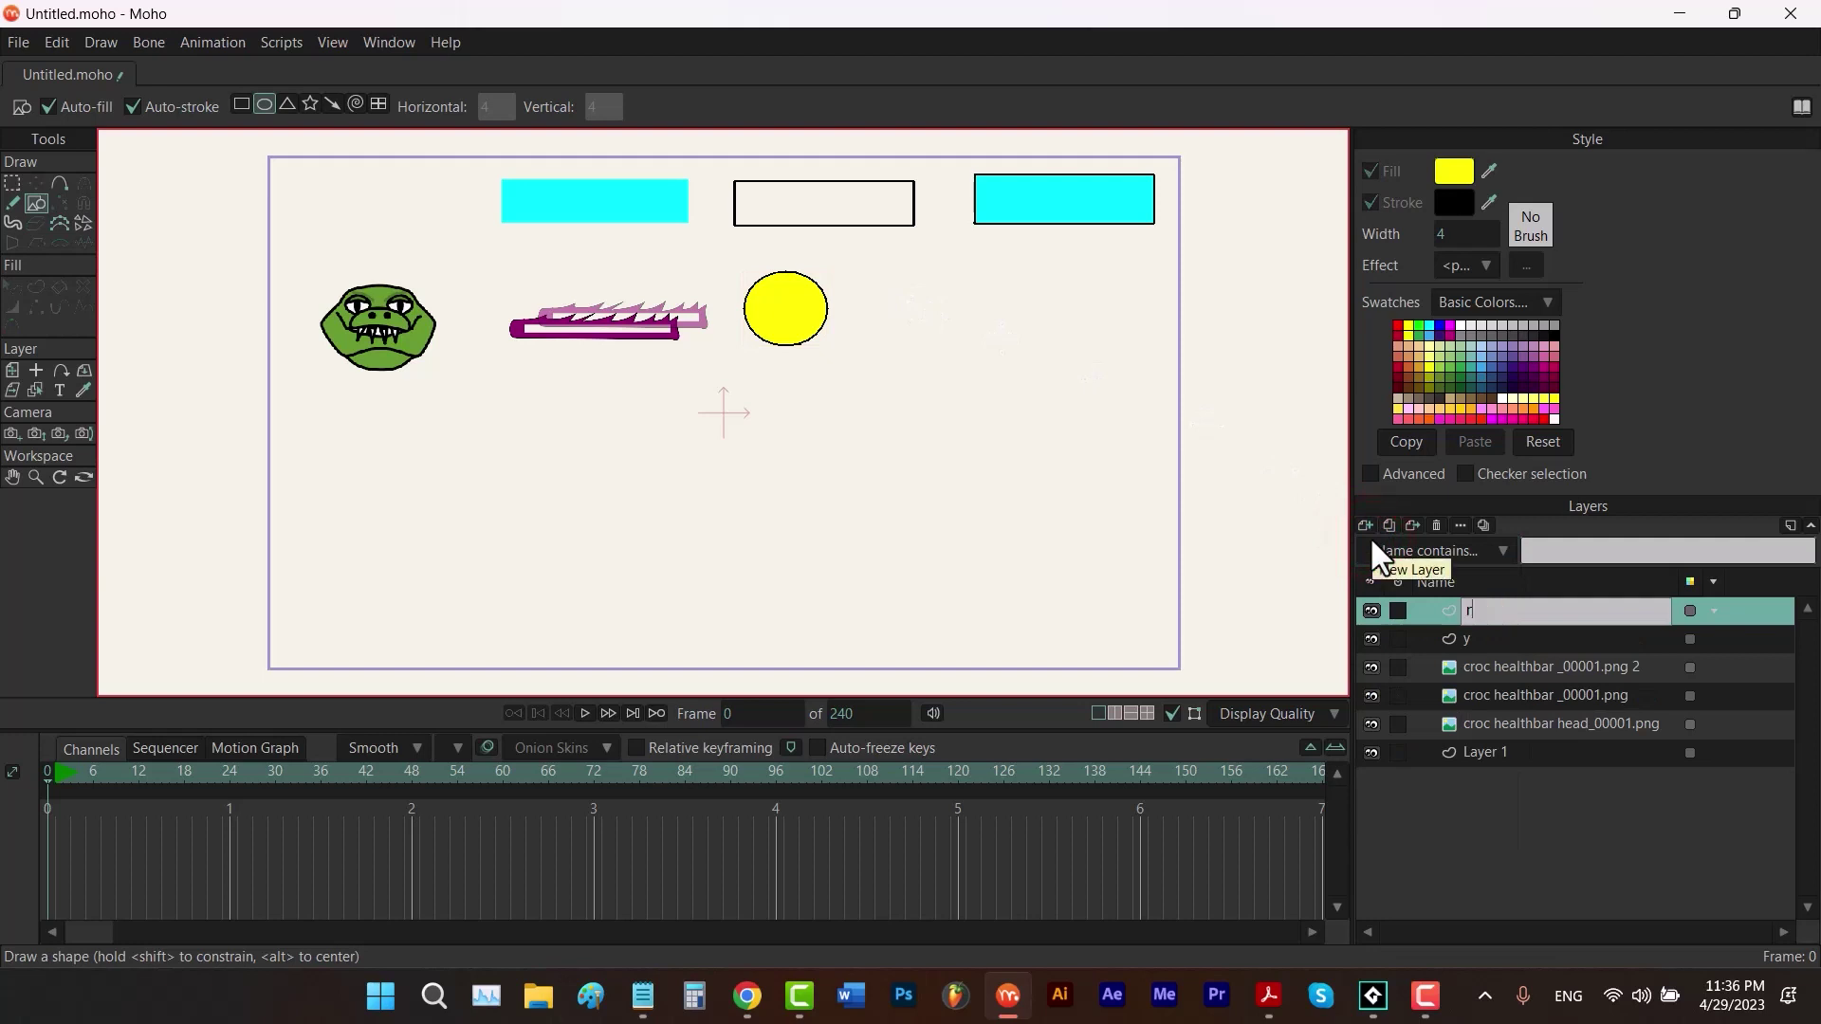
click(1397, 325)
mouse_move(912, 268)
mouse_down()
mouse_move(806, 368)
mouse_move(793, 358)
mouse_up()
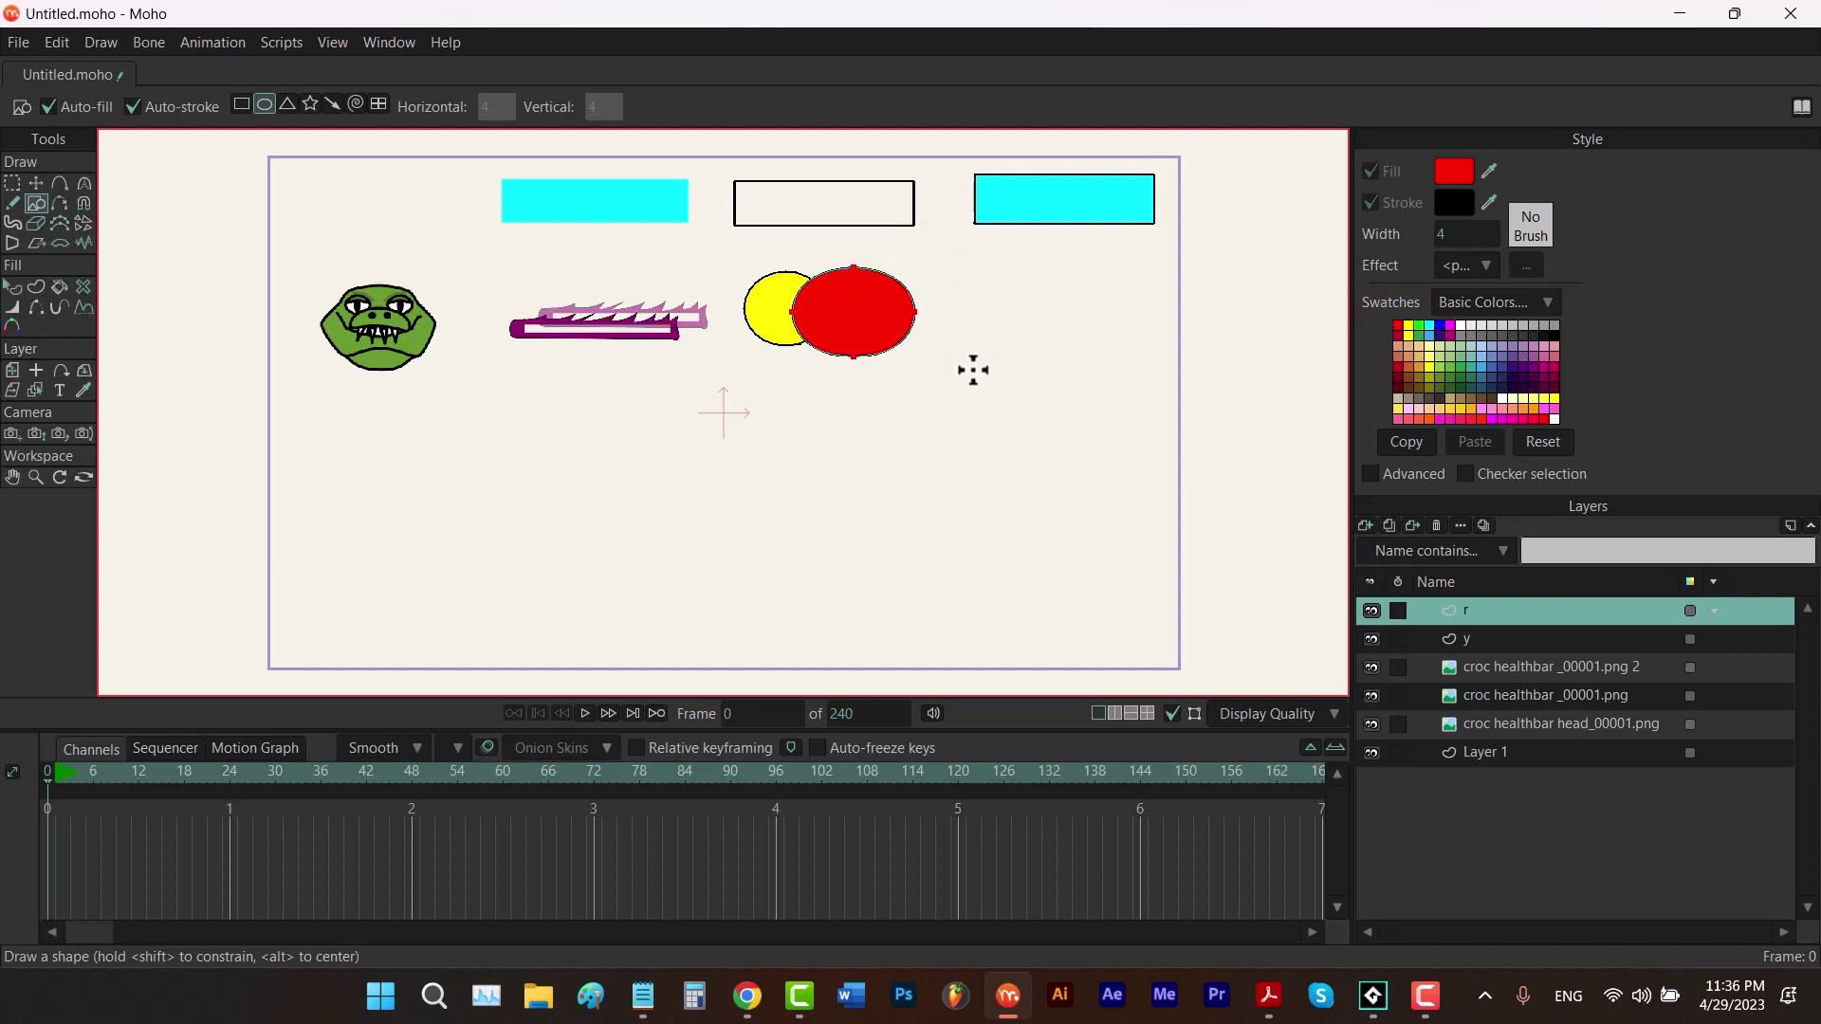
Group the r and y layers into a group named mask
ctrl+click(1472, 639)
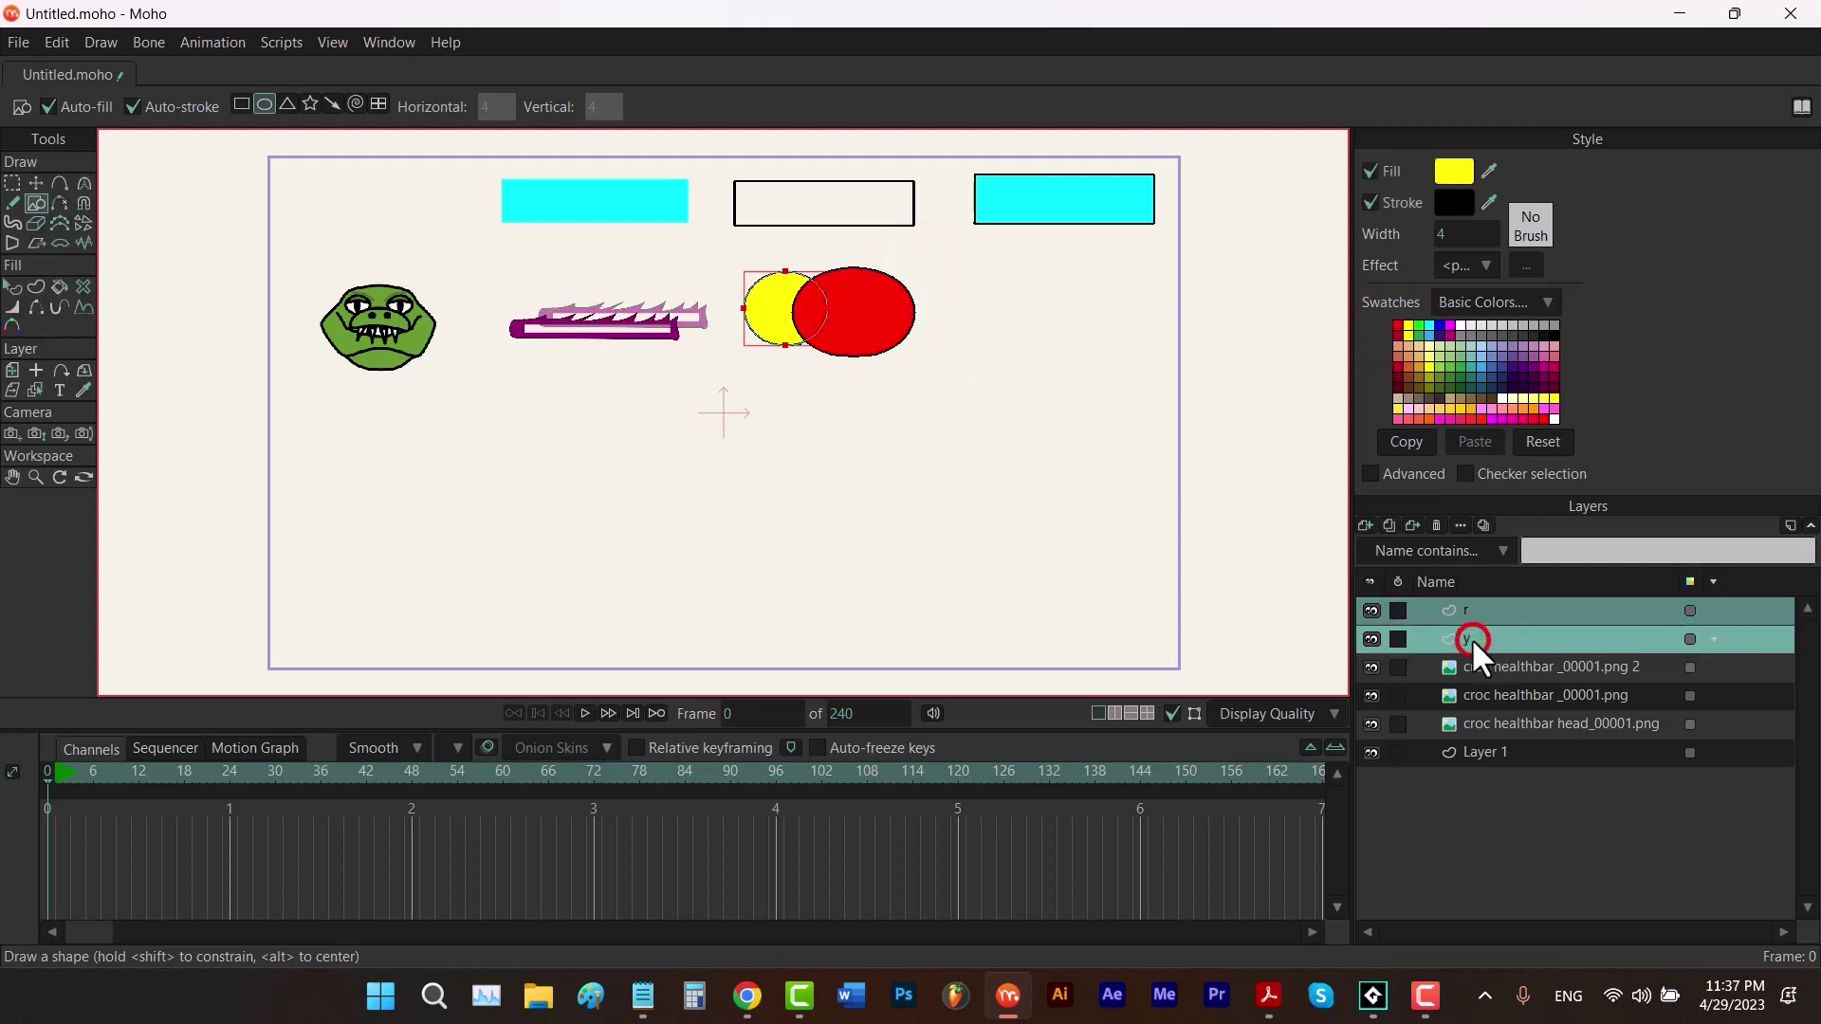
right_click(1474, 643)
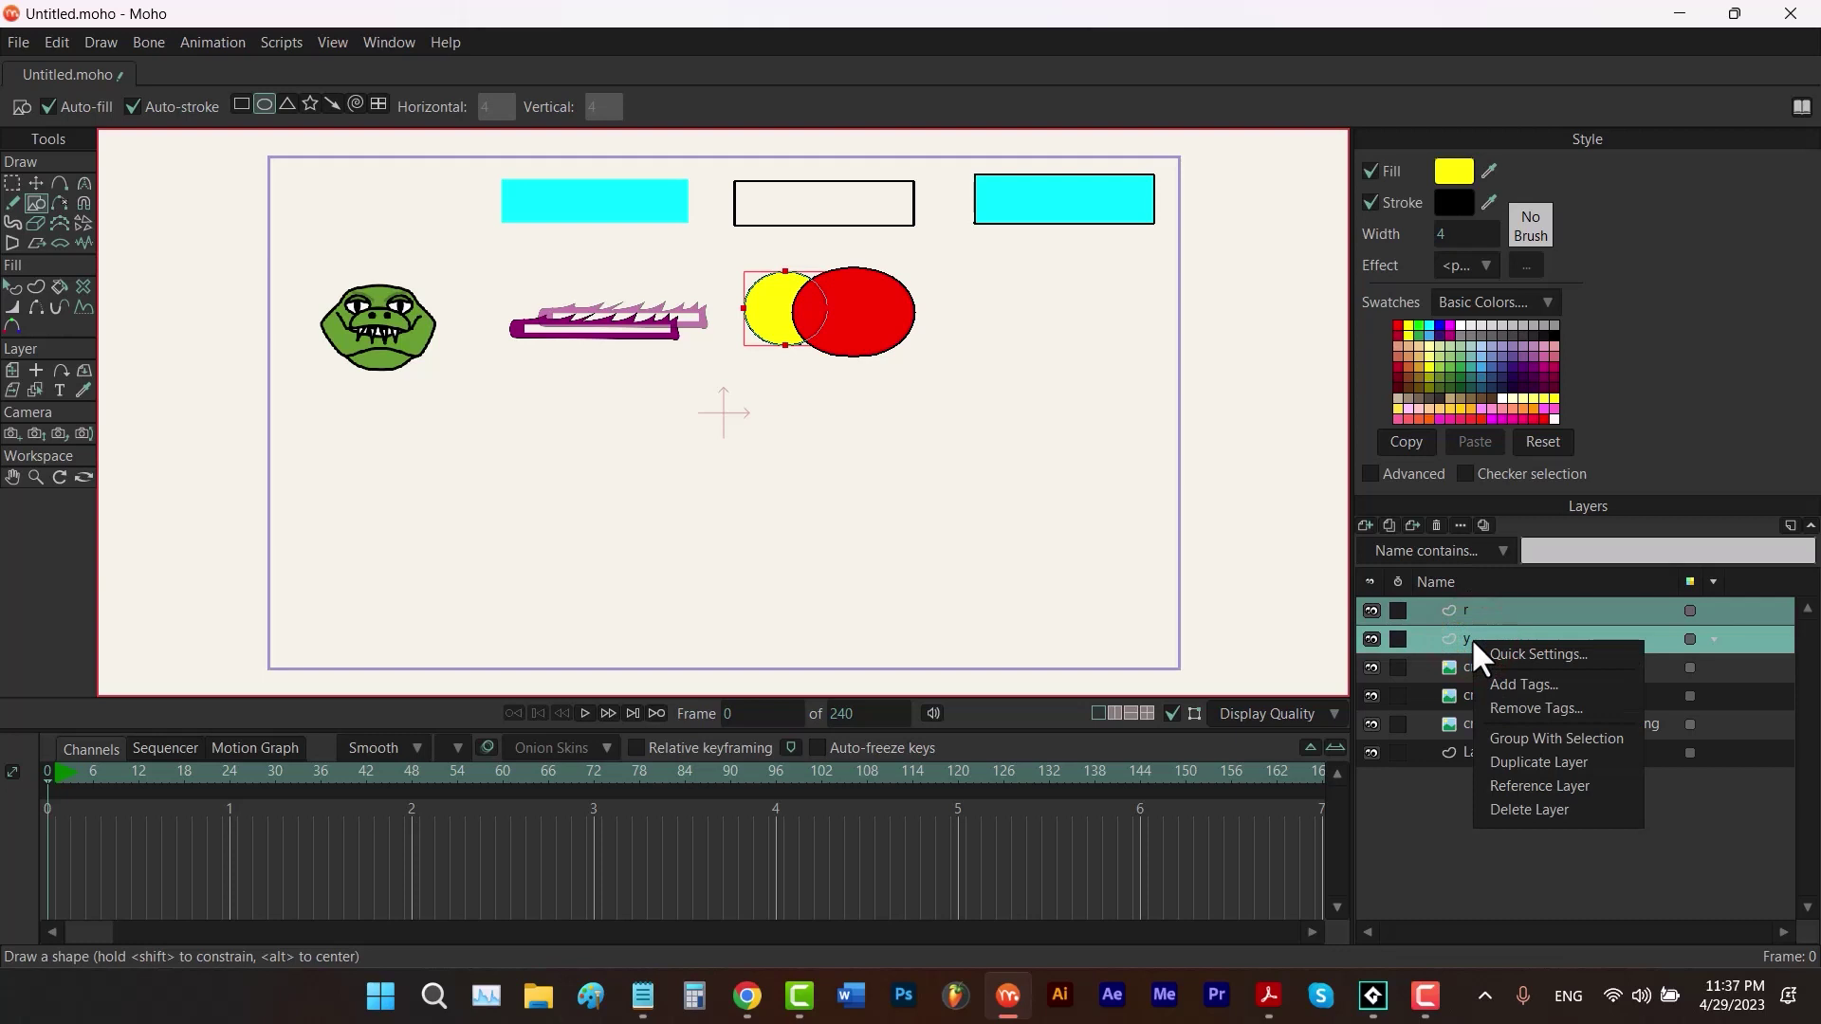
click(1540, 738)
text(mask)
key(Return)
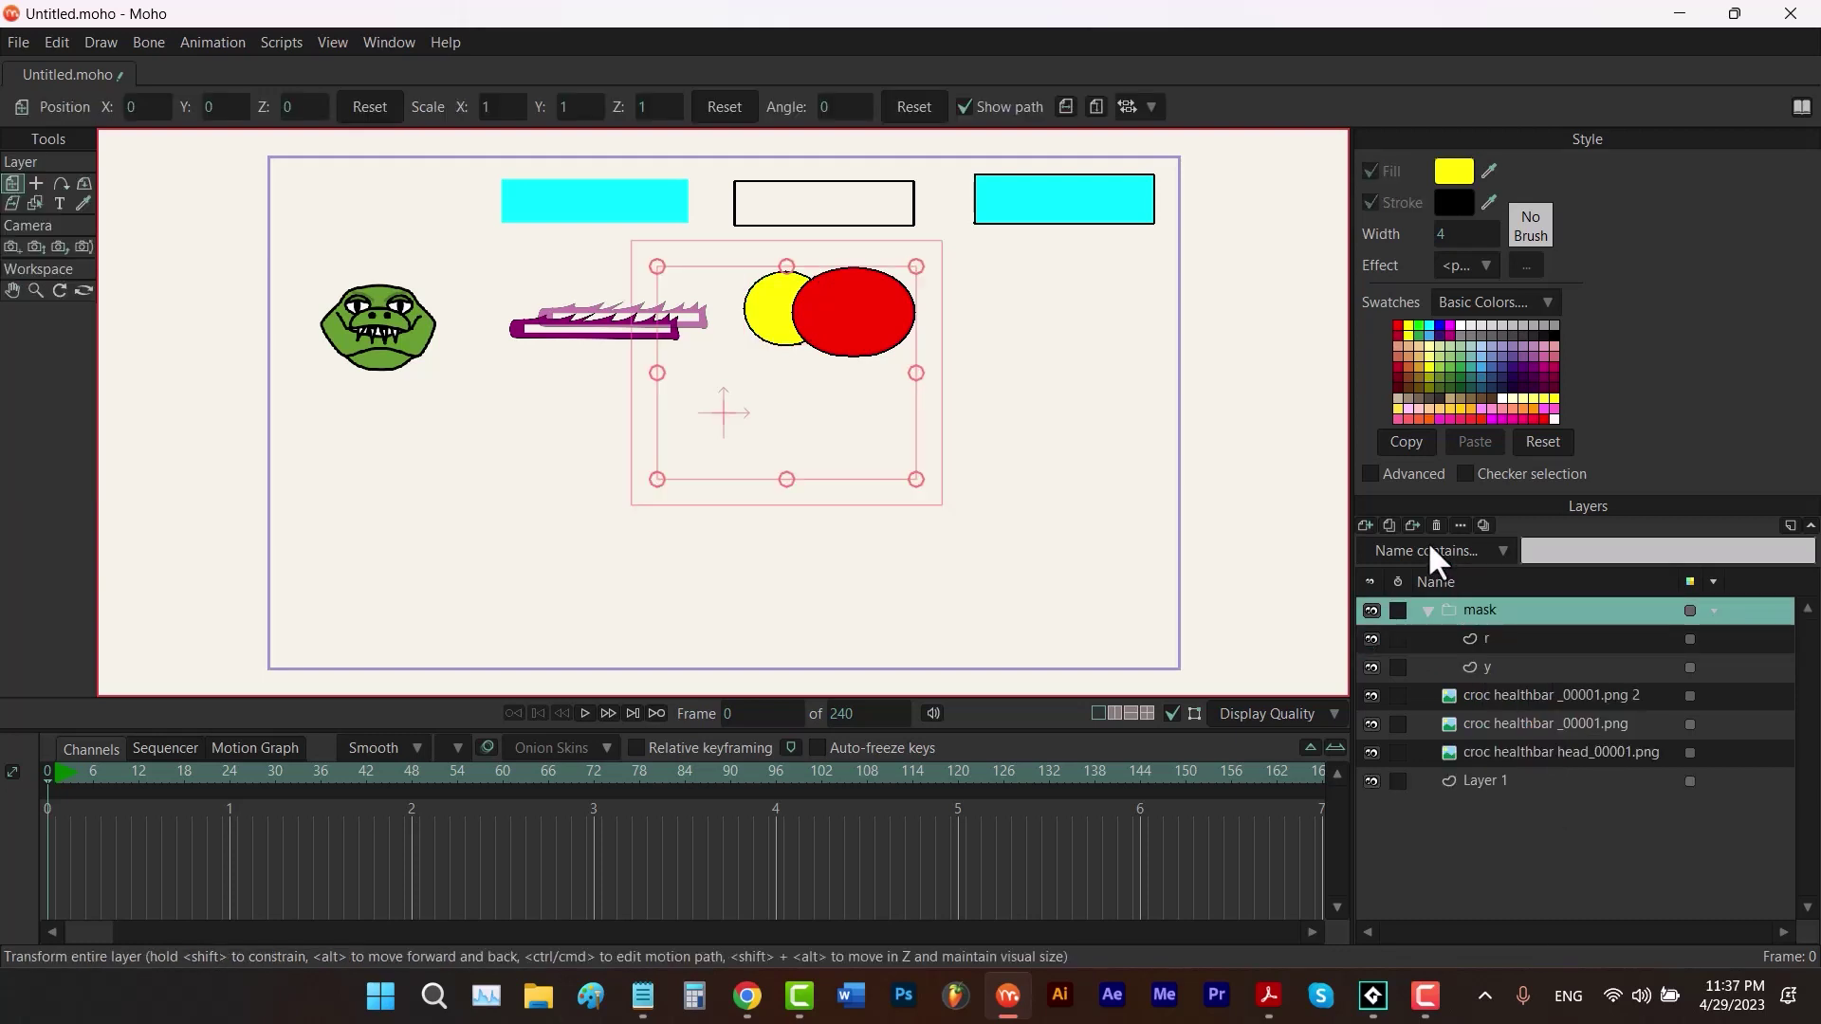
Mask the group inside its bottom layer and move the group to about X 0.1667, Y -0.037
right_click(1488, 613)
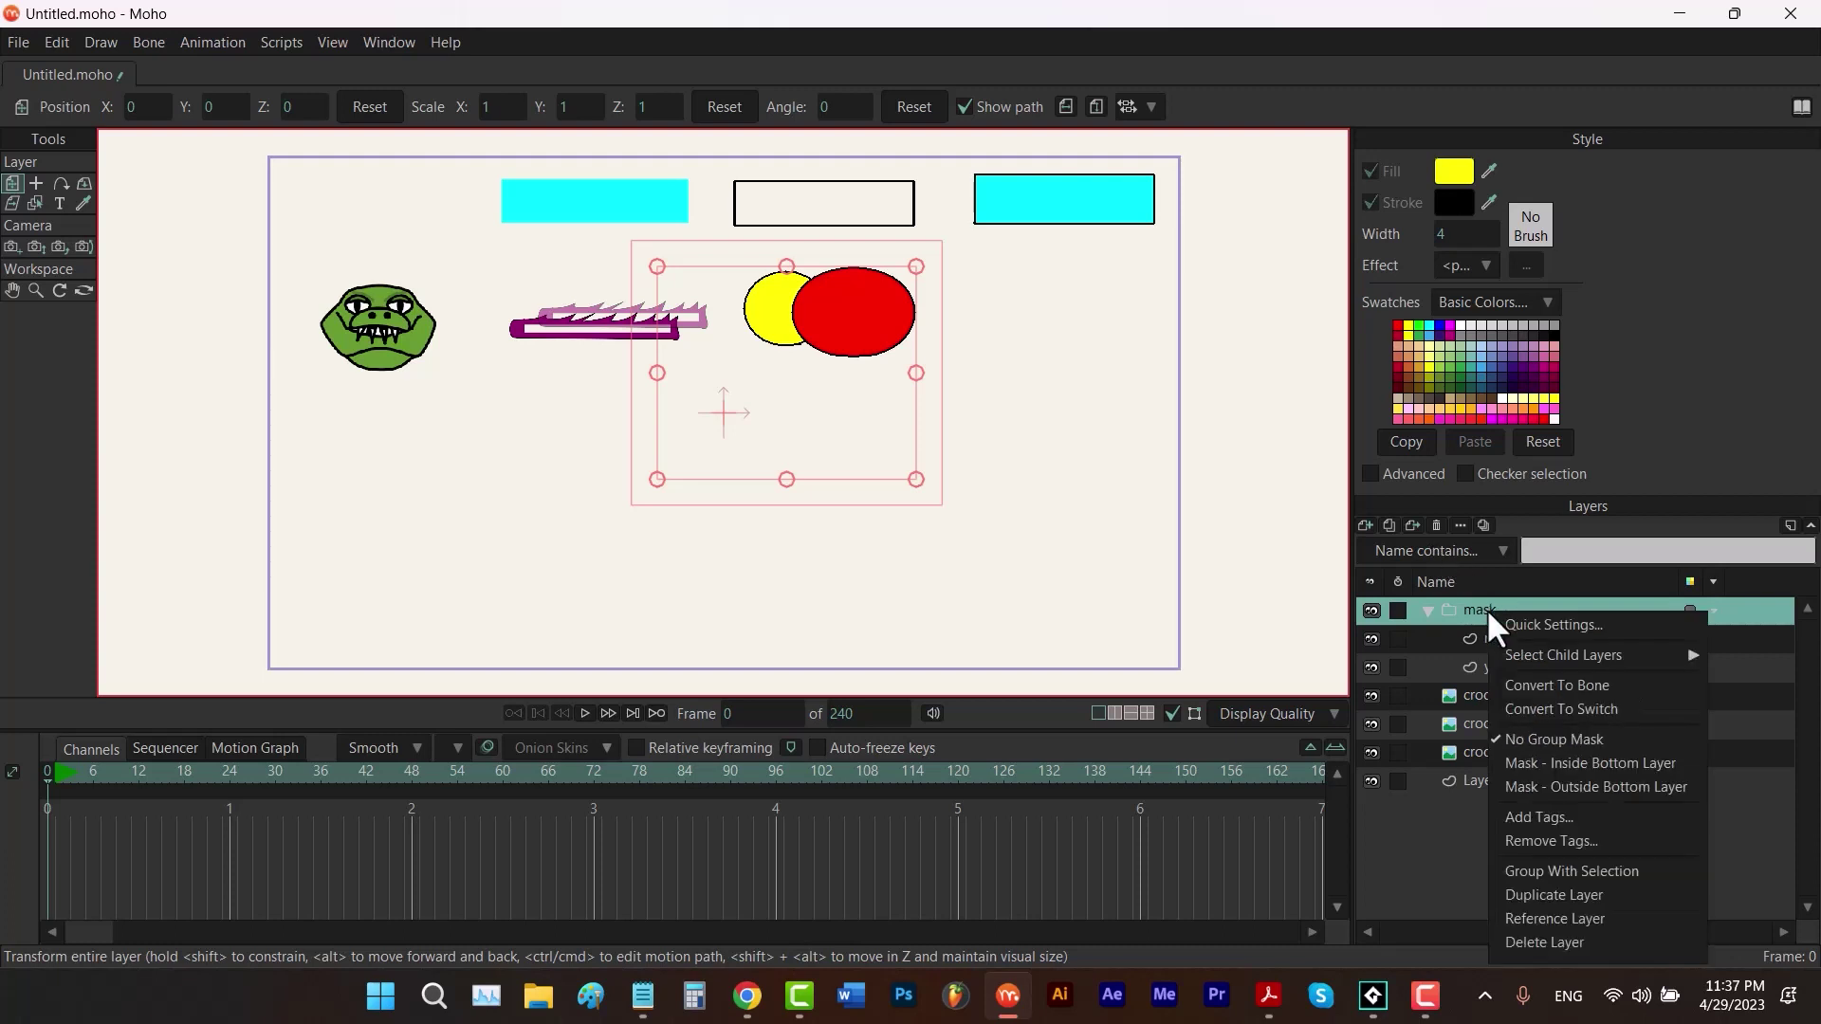
click(1586, 762)
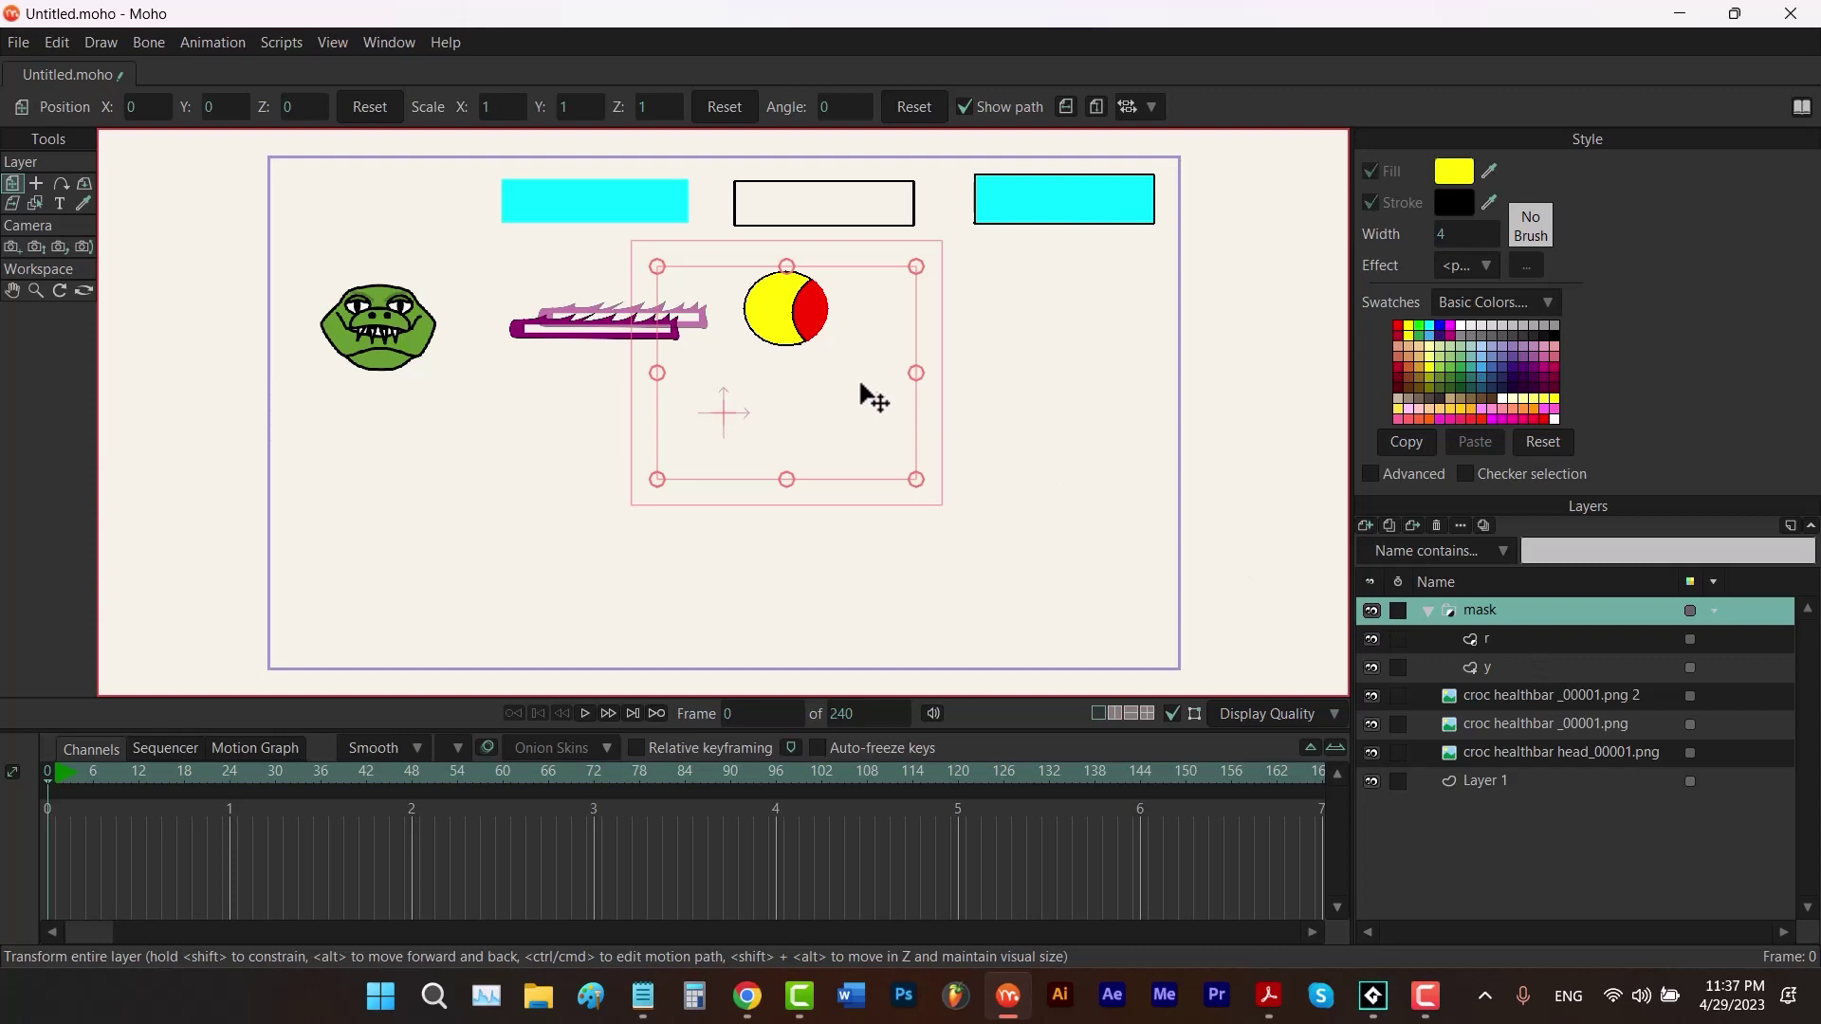
drag(886, 398, 939, 410)
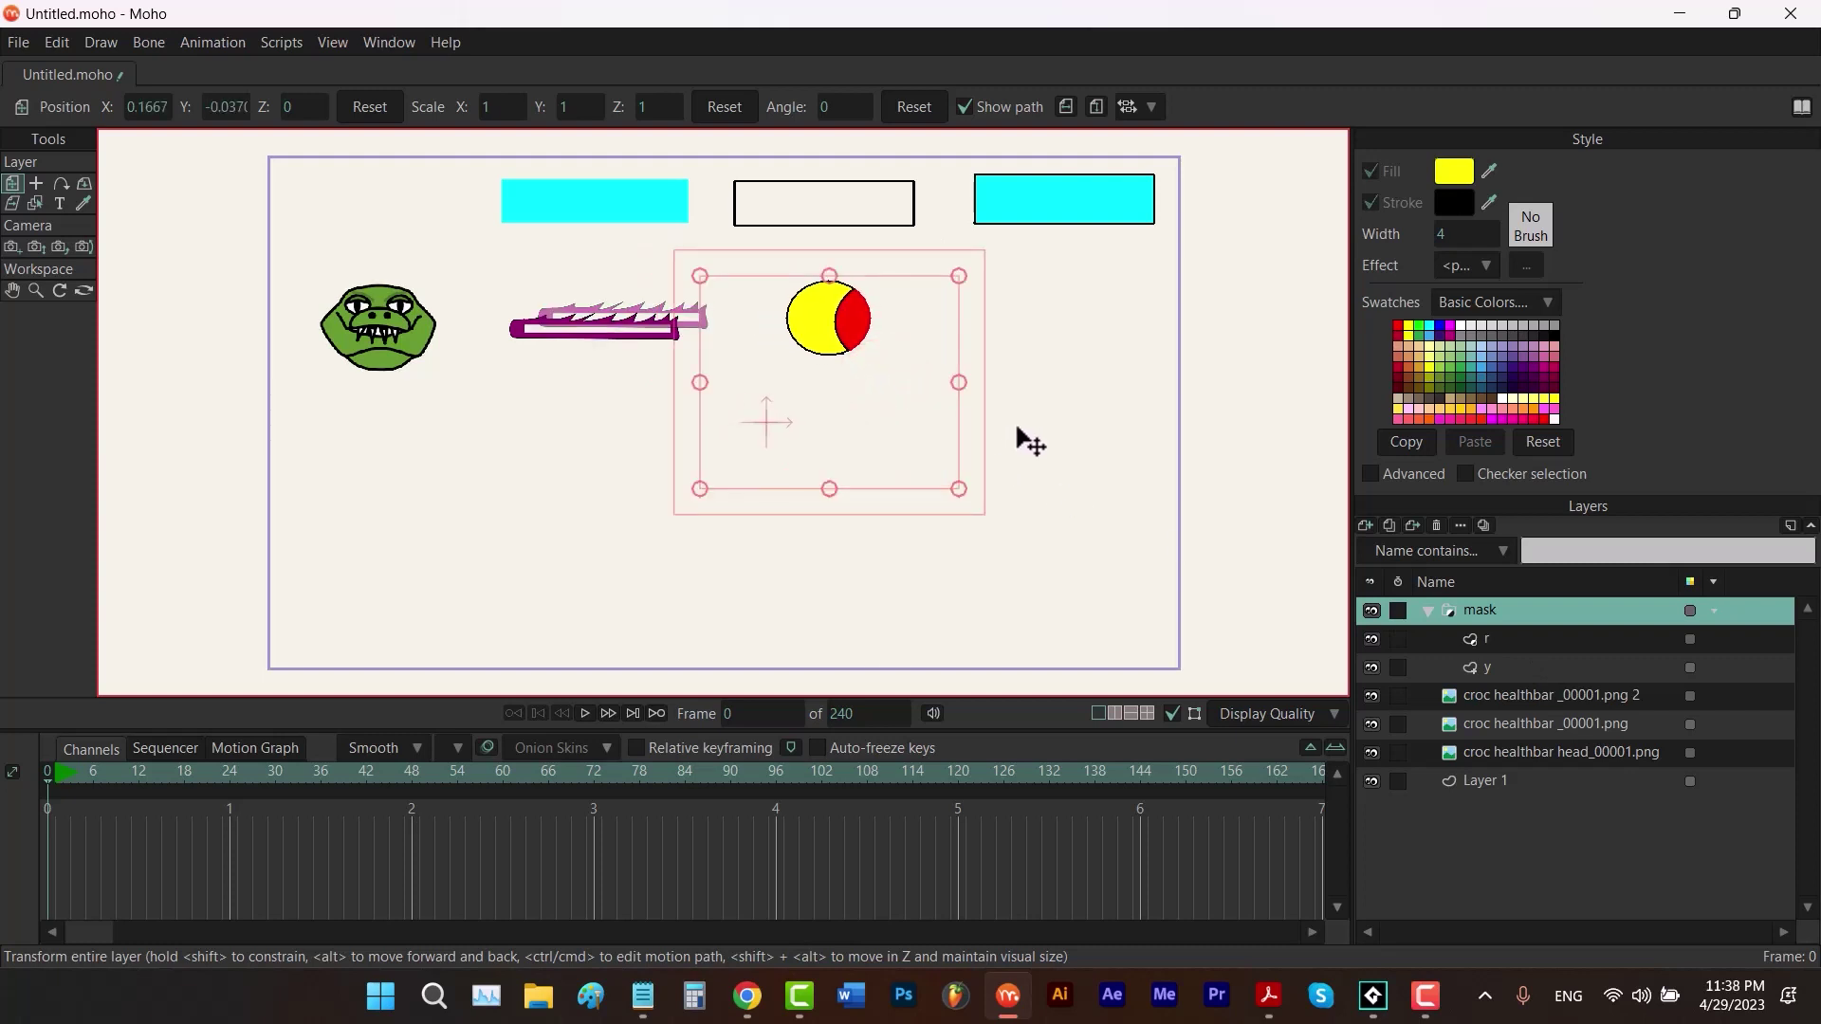
Turn off Masking in the display quality details
click(1248, 714)
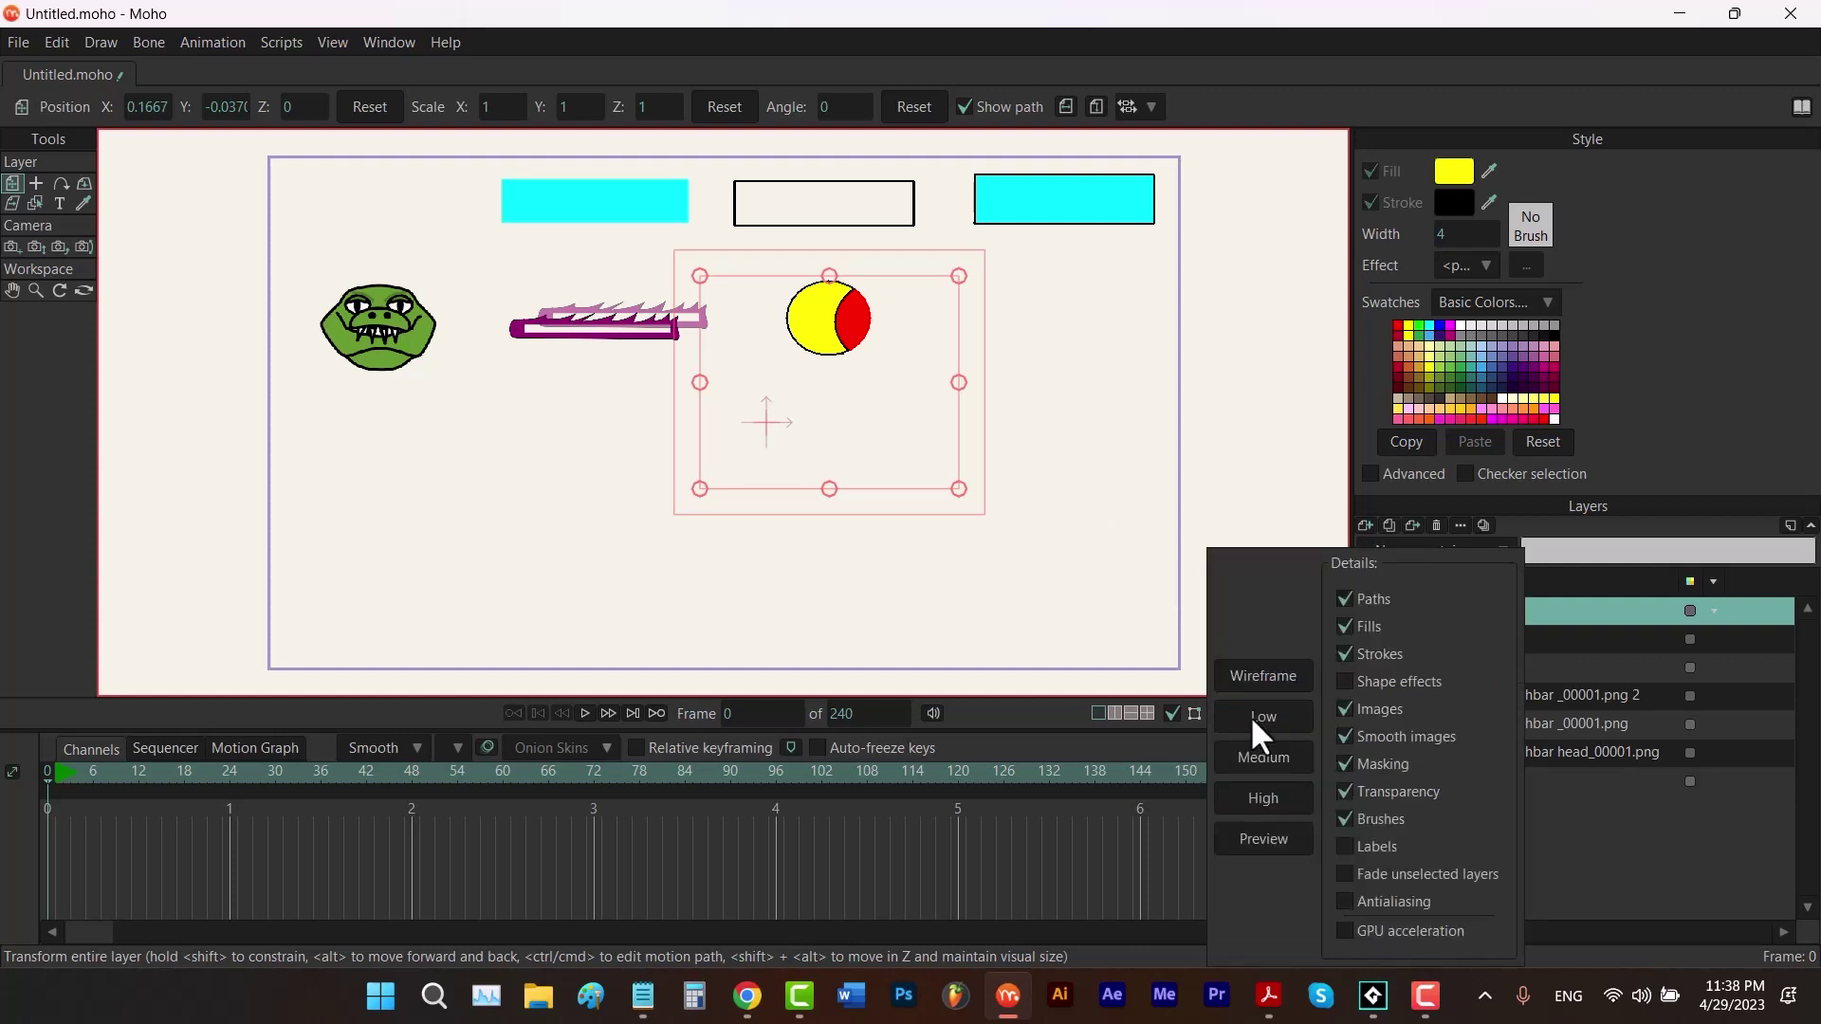
click(1345, 765)
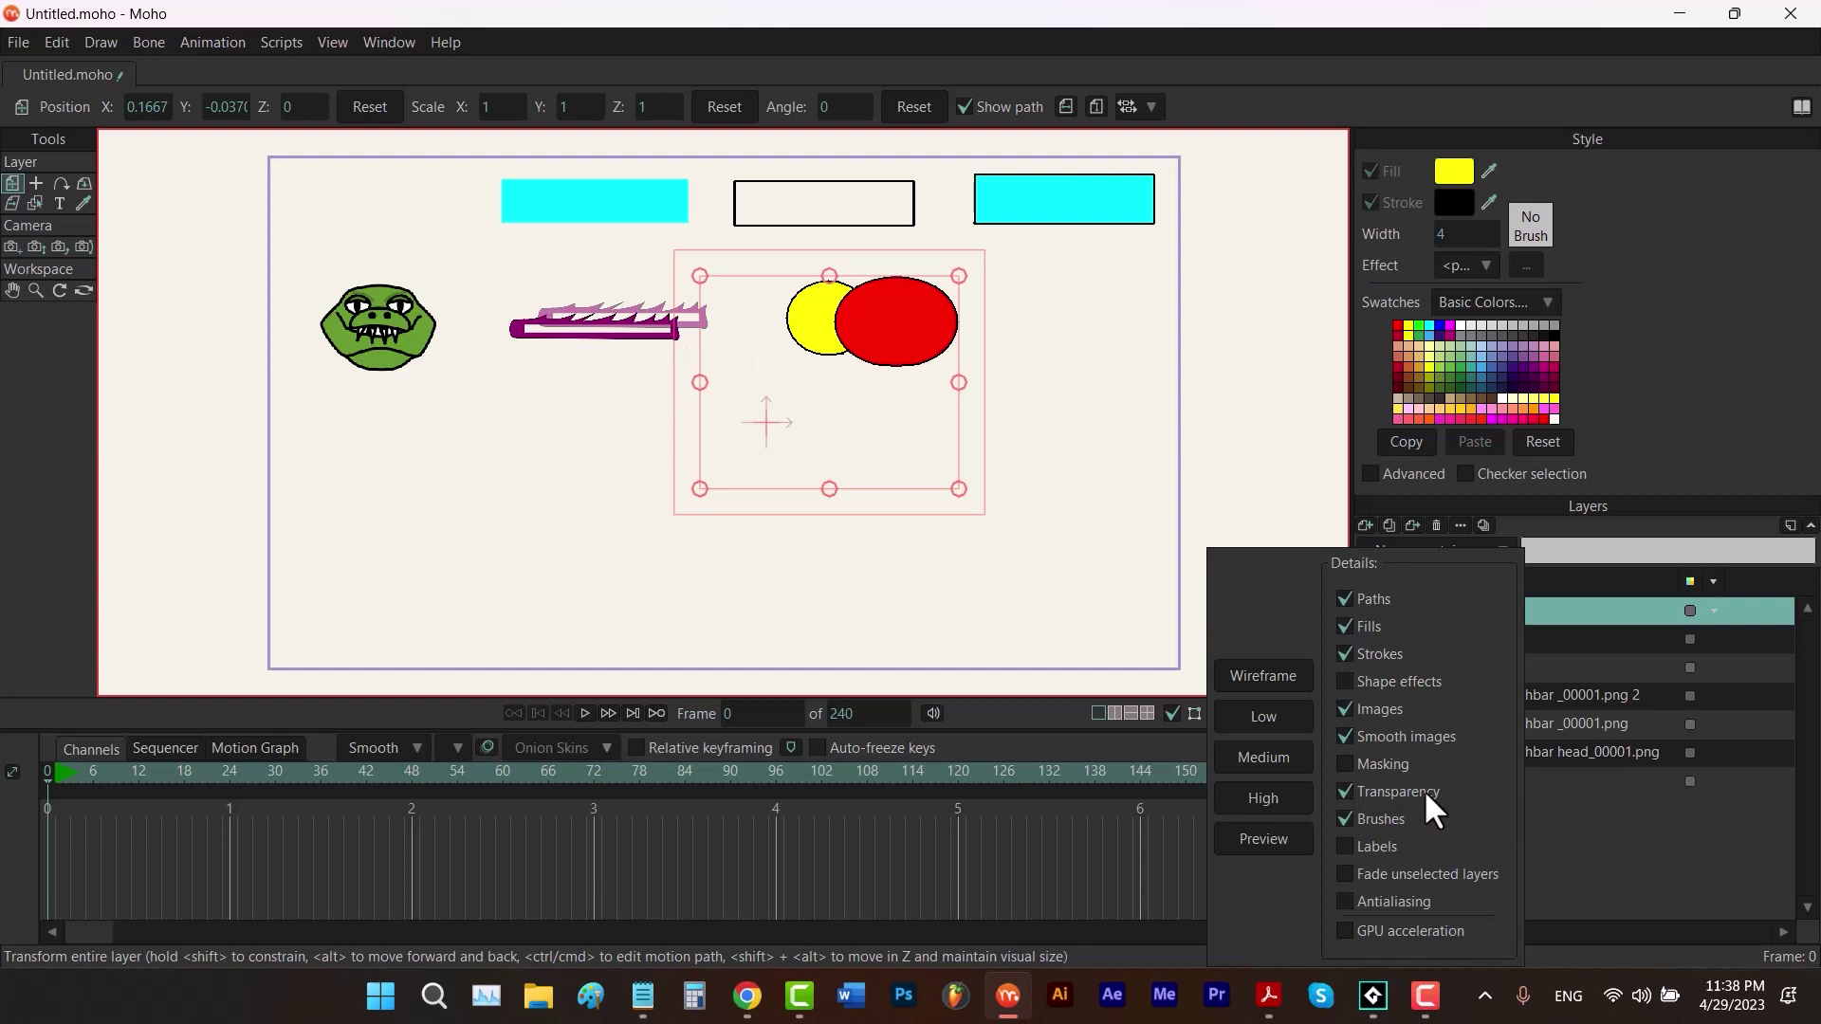
click(1582, 809)
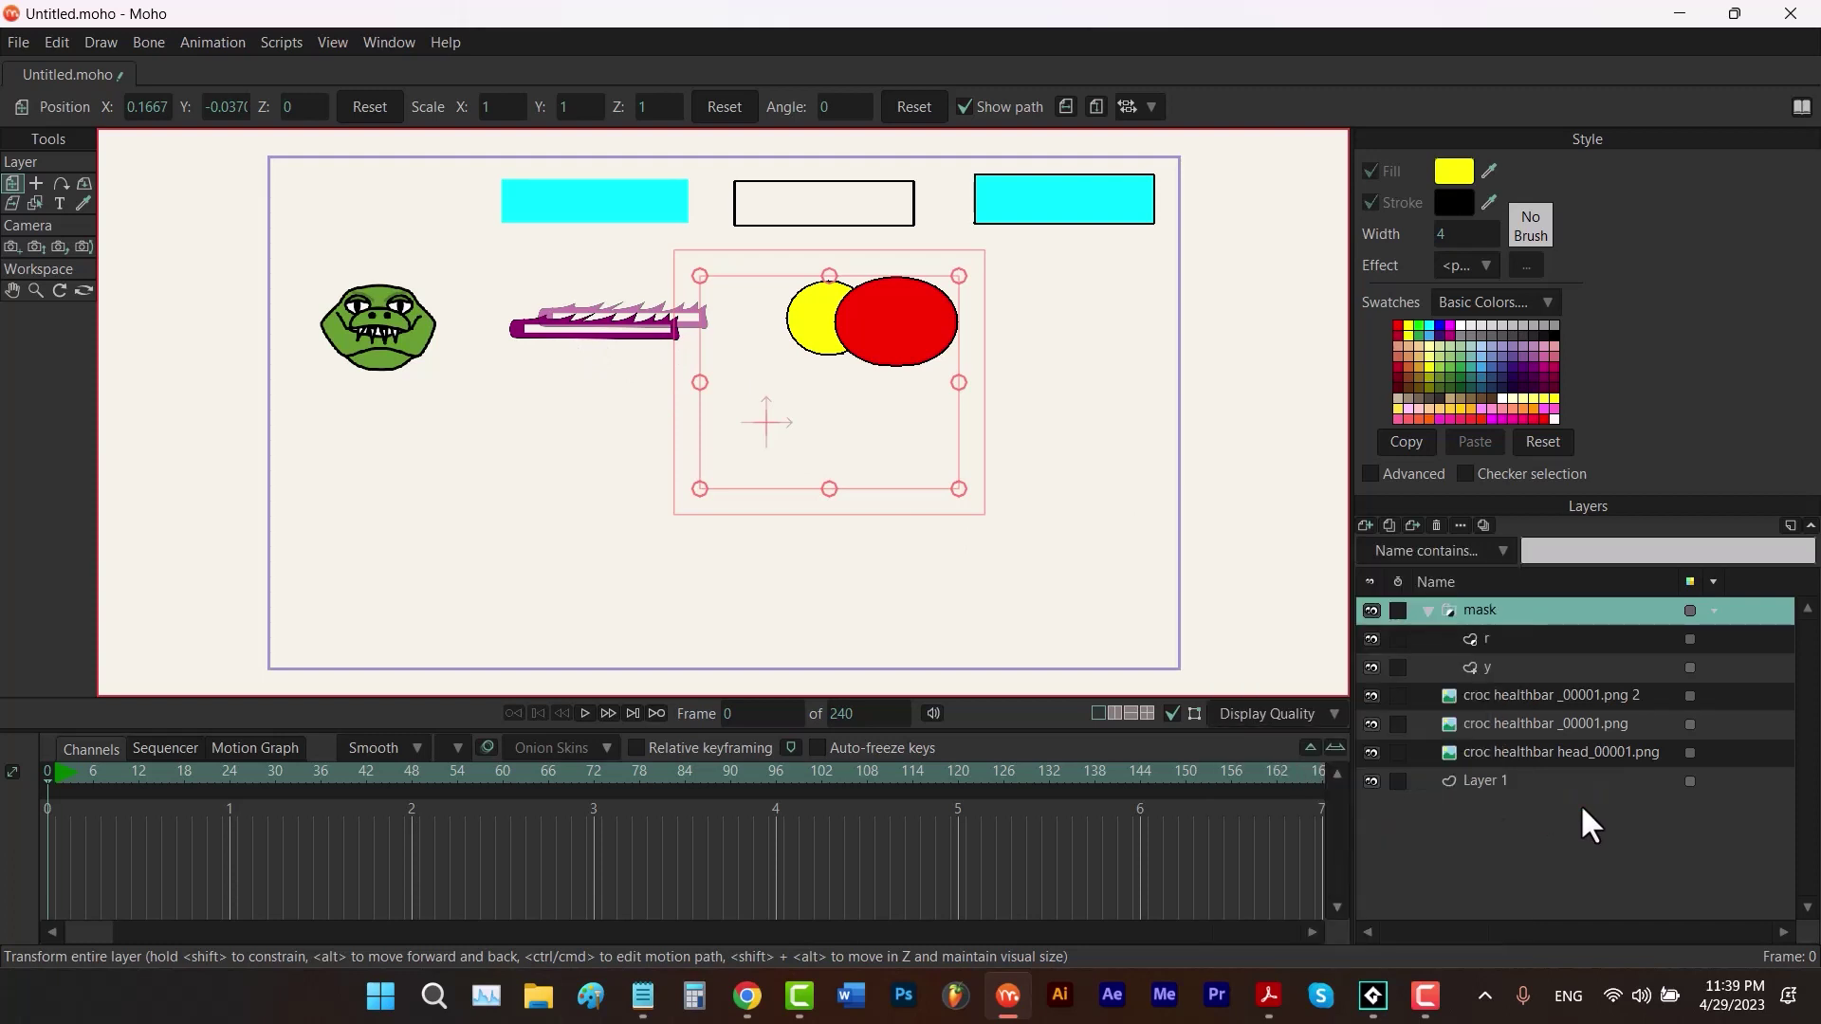
On Layer 1, draw a wide cyan ellipse with its fill alpha set to 96, to the right of the red ellipse
click(1518, 779)
key(q)
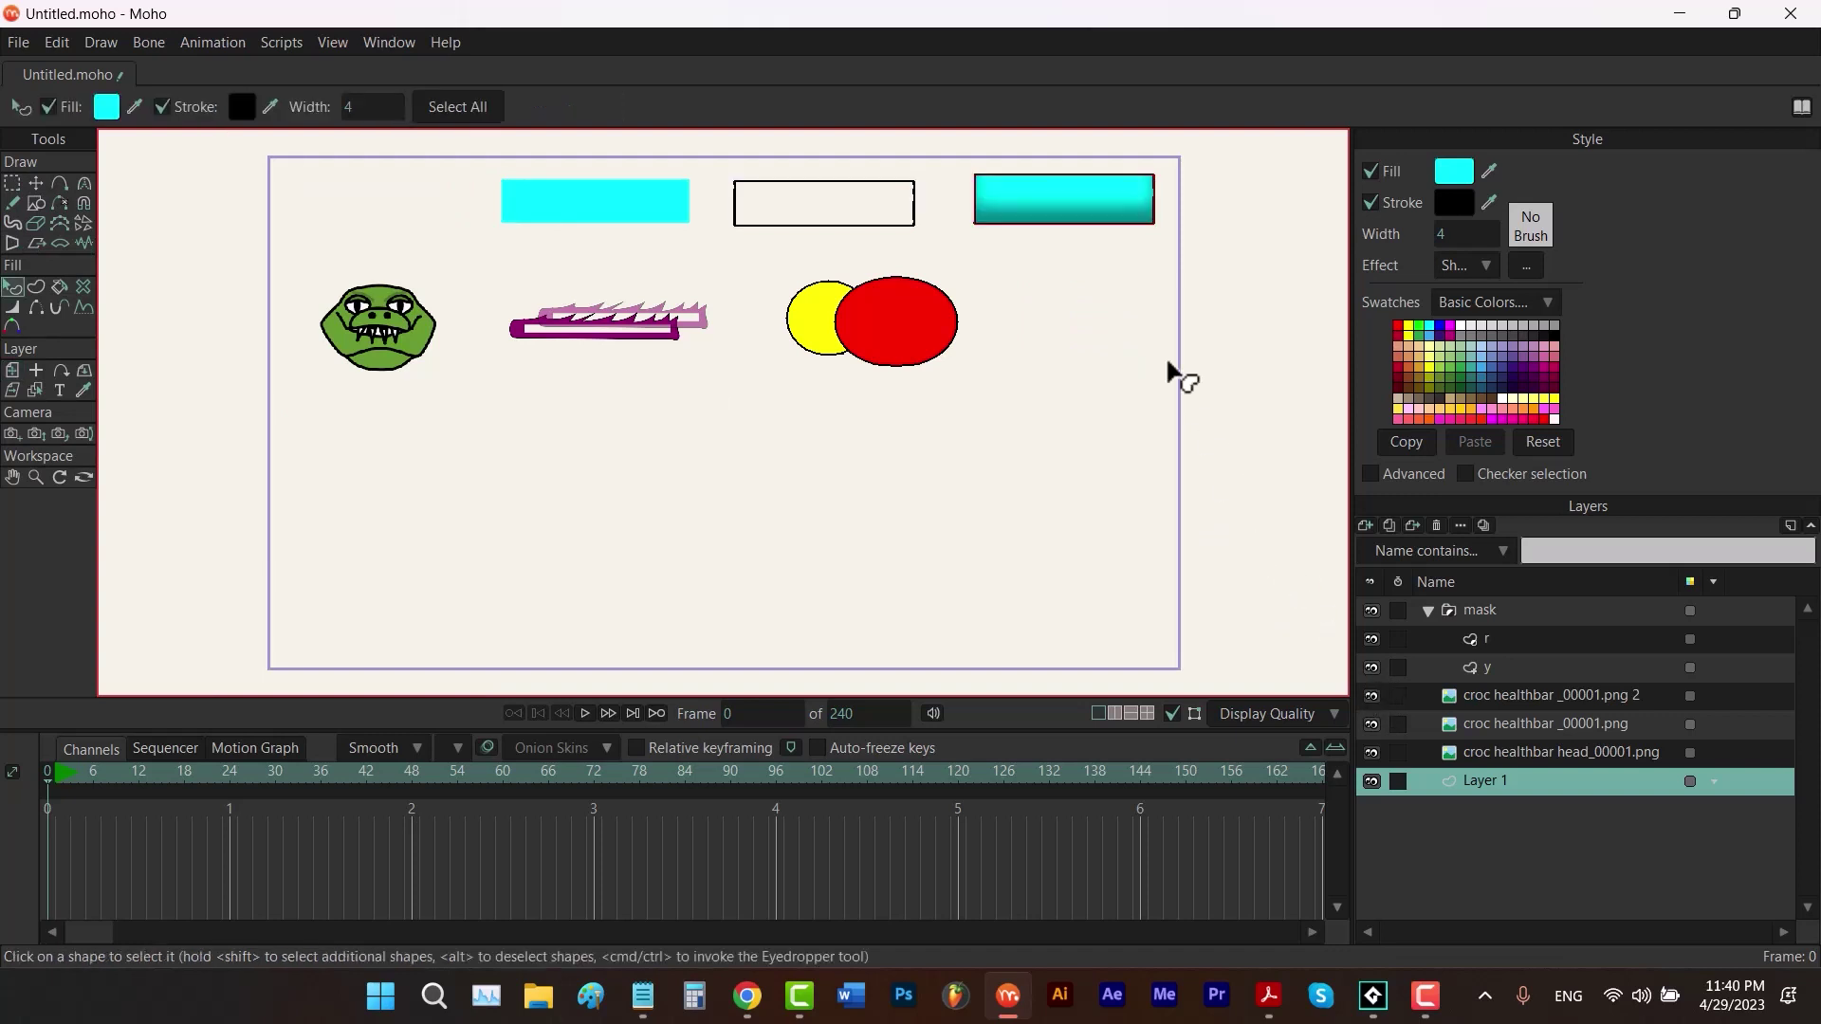
click(1161, 348)
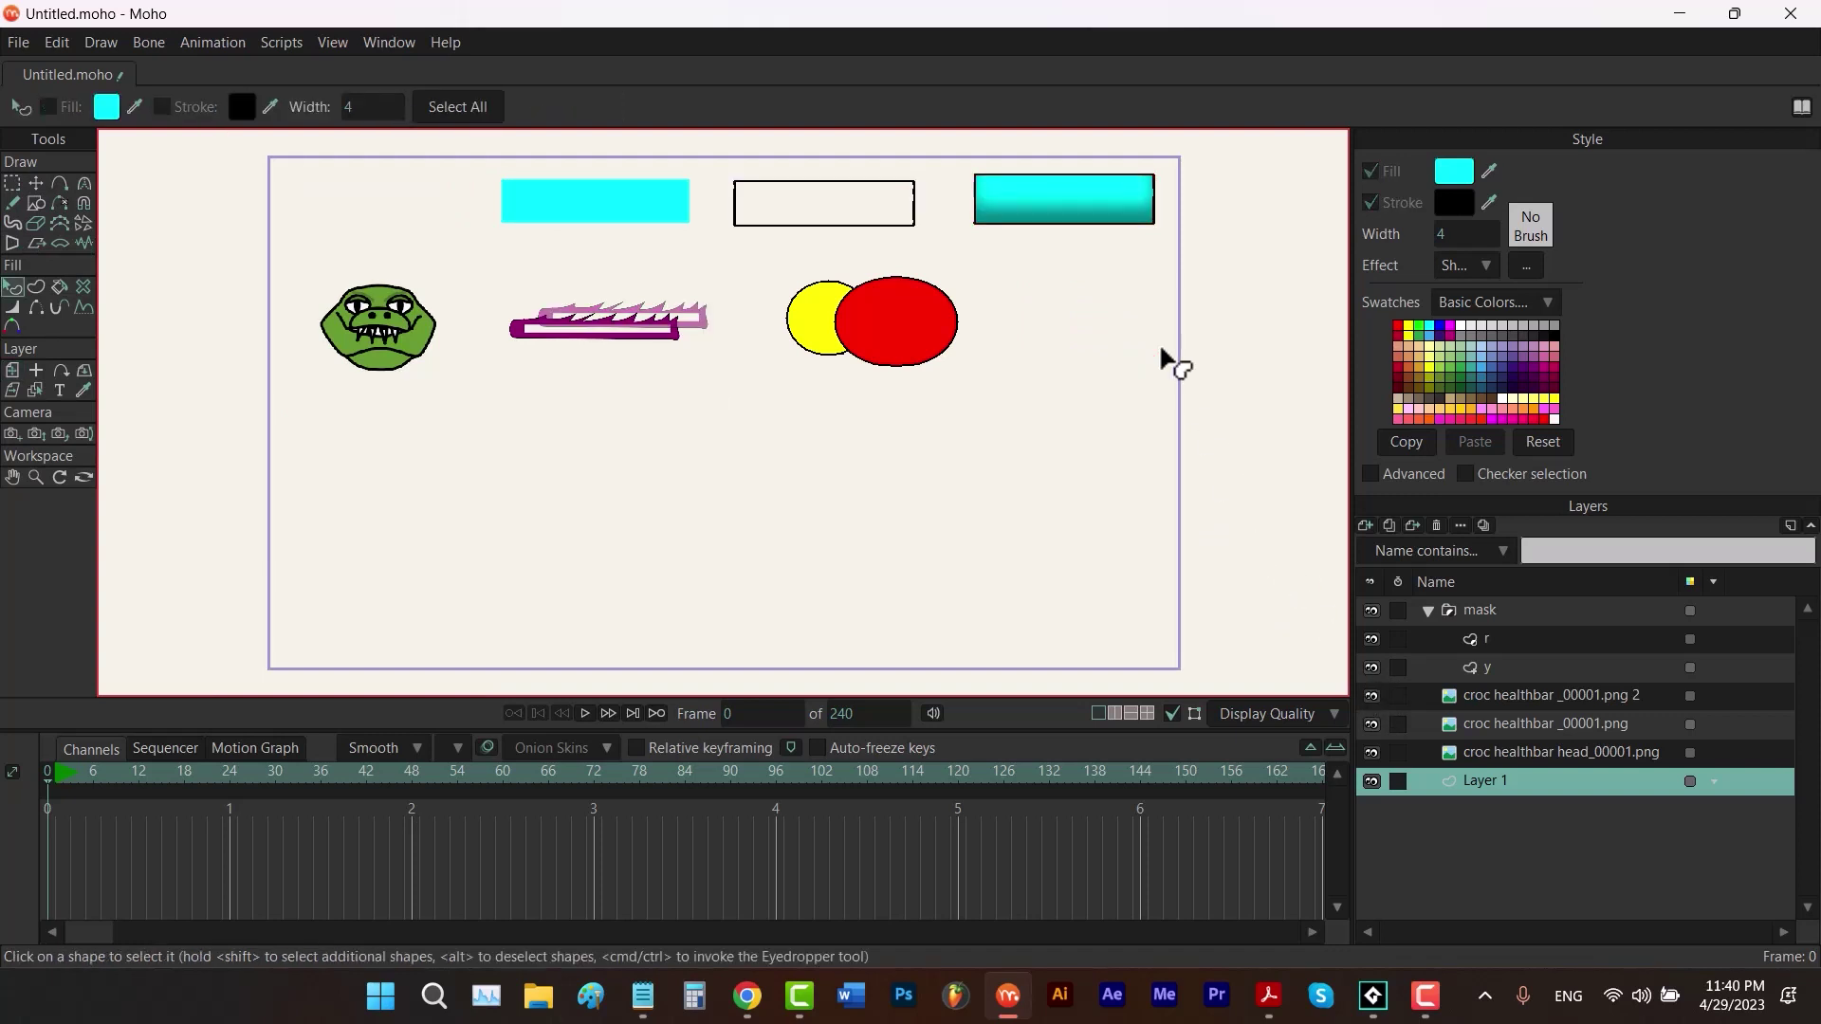
key(r)
click(1457, 173)
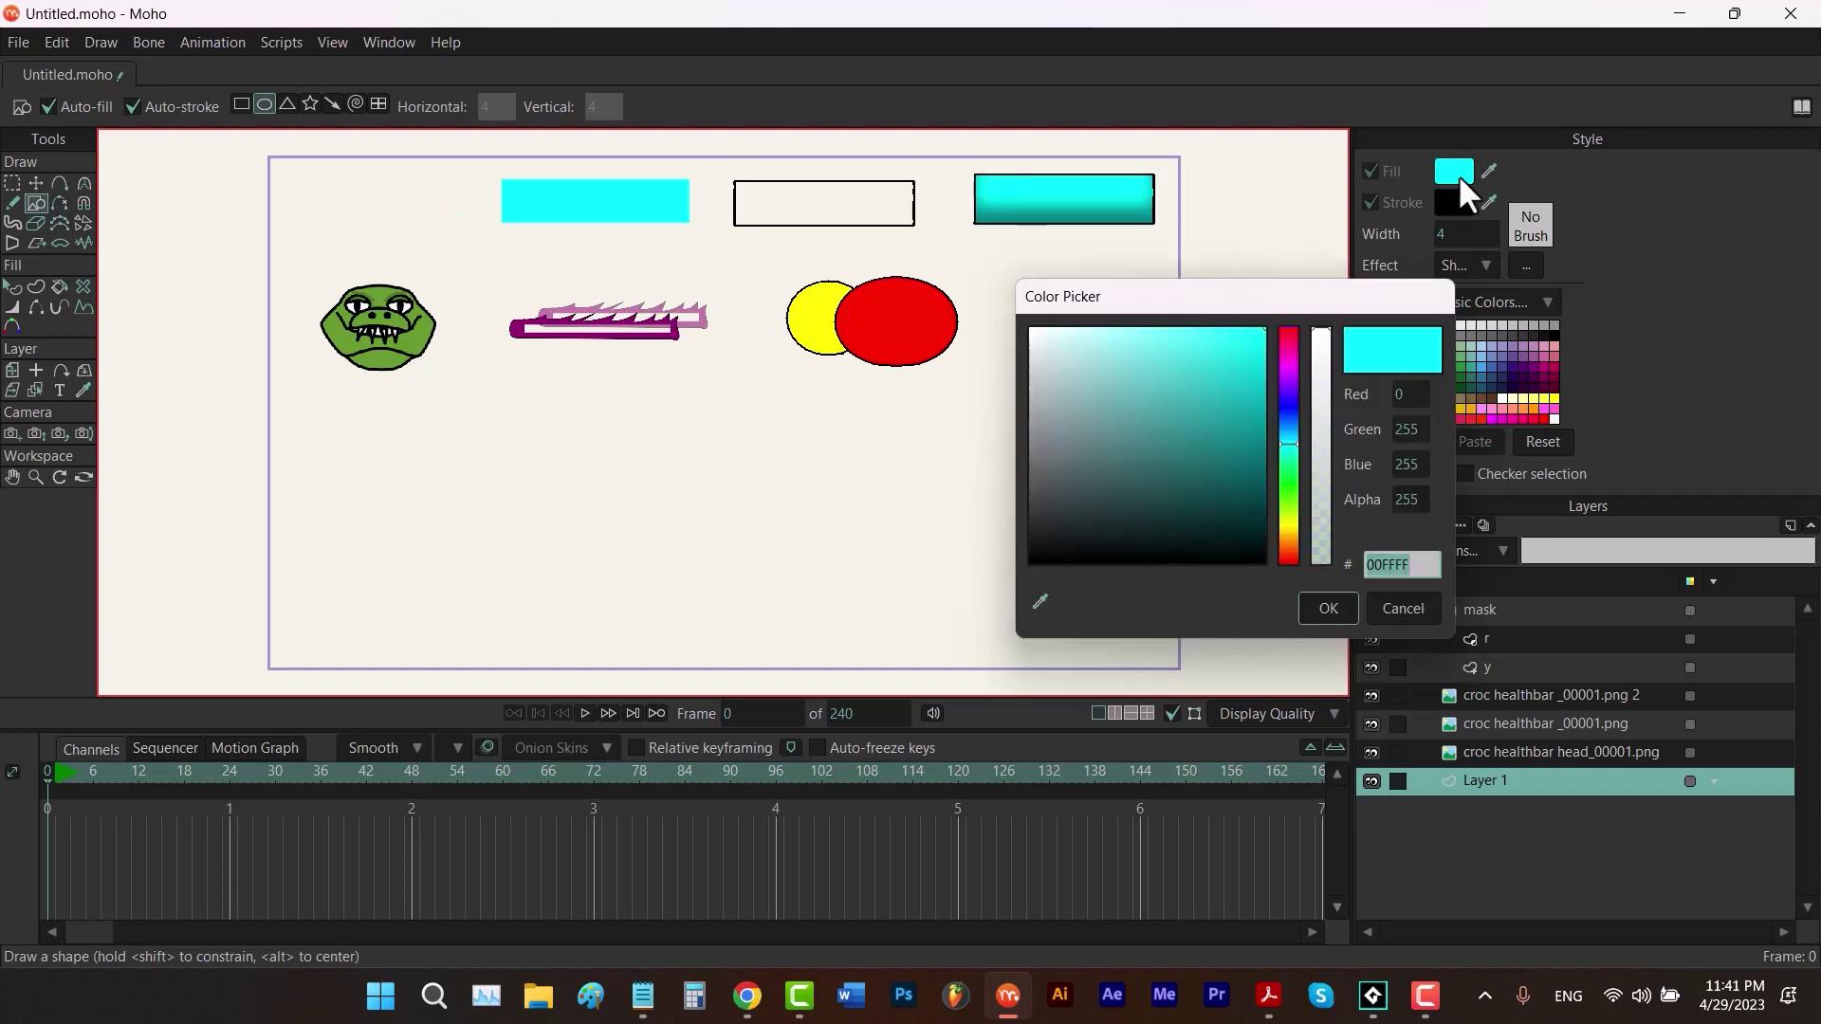
drag(1324, 420, 1319, 474)
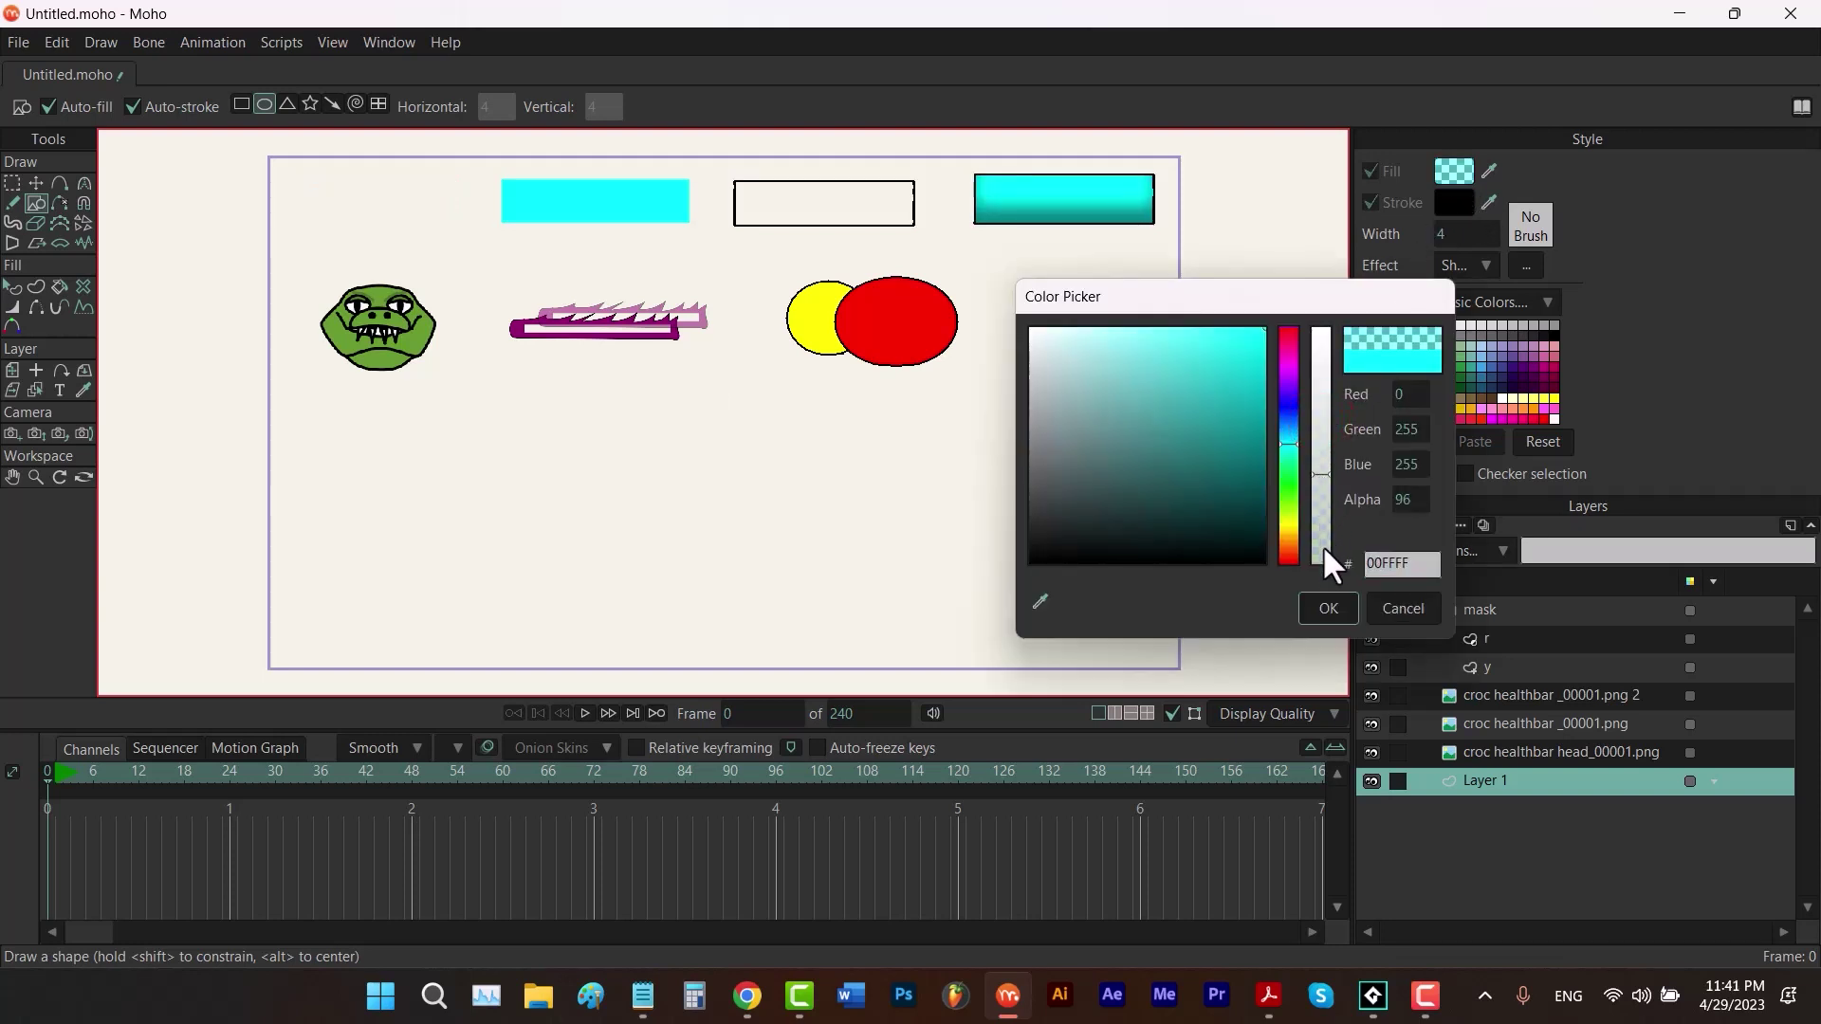
click(1328, 608)
drag(1149, 283, 1005, 353)
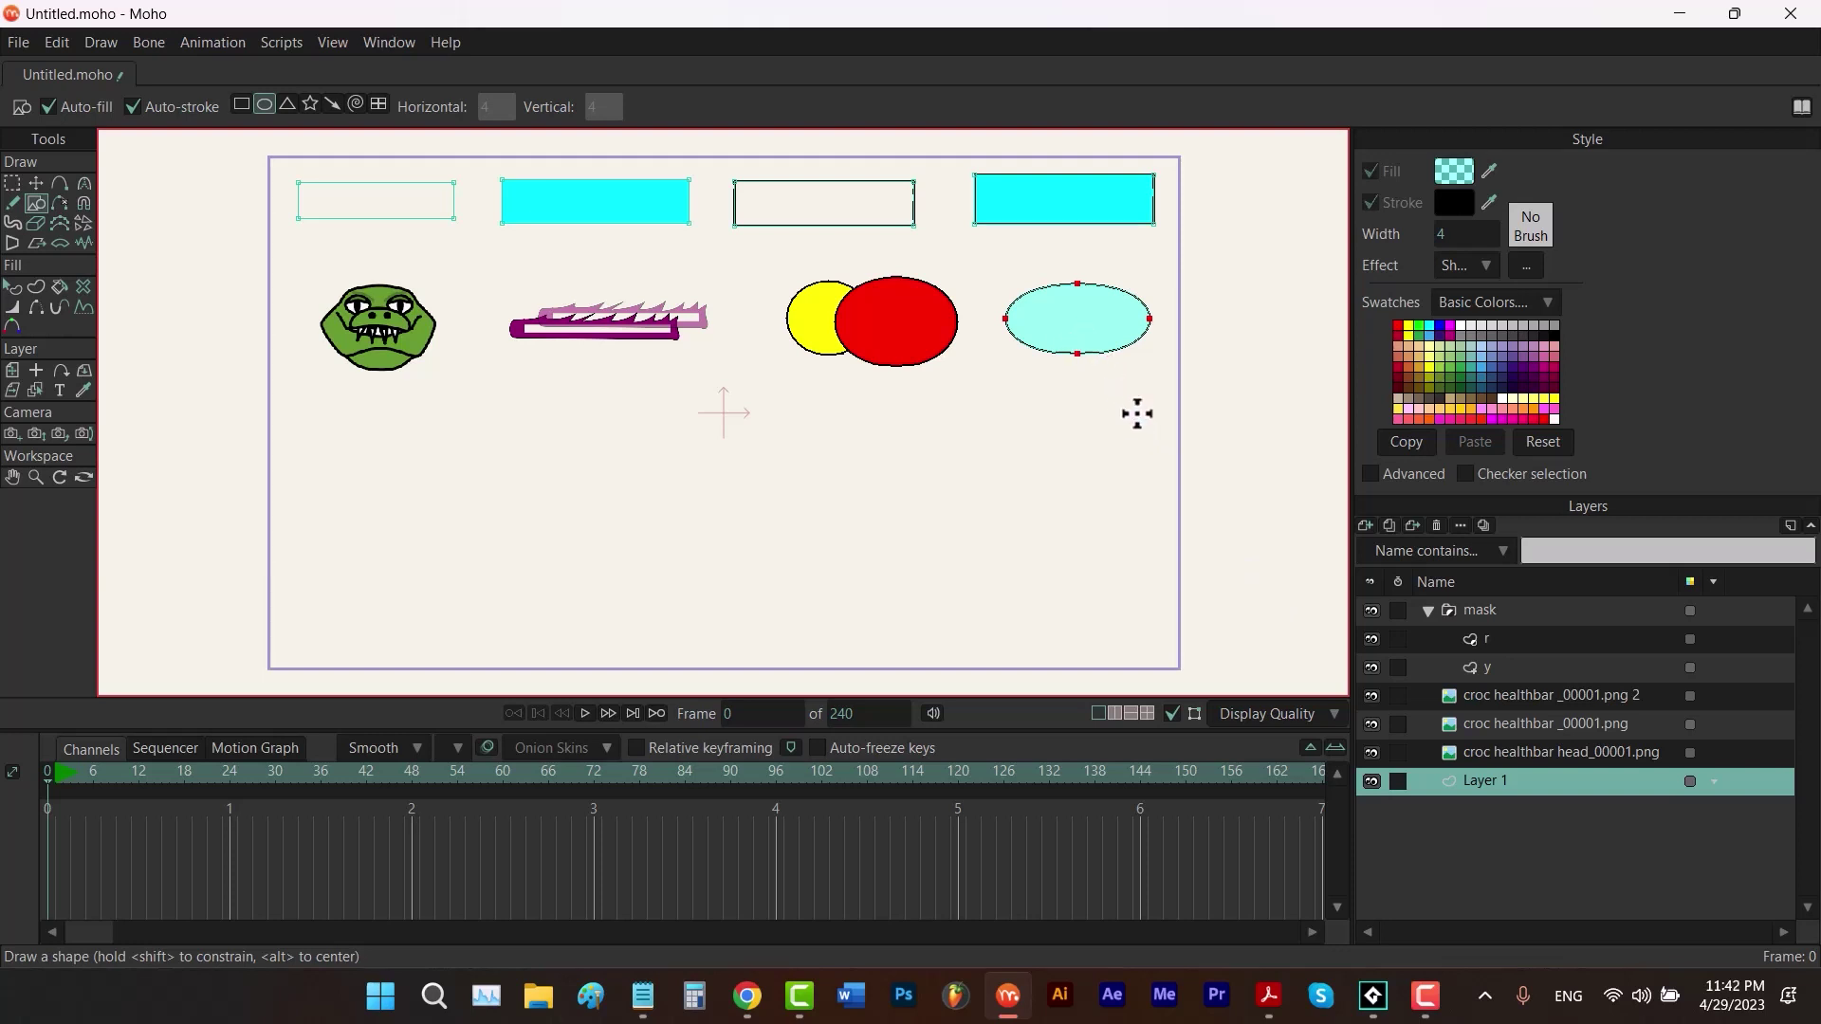
Draw a tall opaque black ellipse overlapping the left end of the translucent cyan ellipse
click(1553, 335)
click(1446, 171)
drag(1321, 337, 1326, 559)
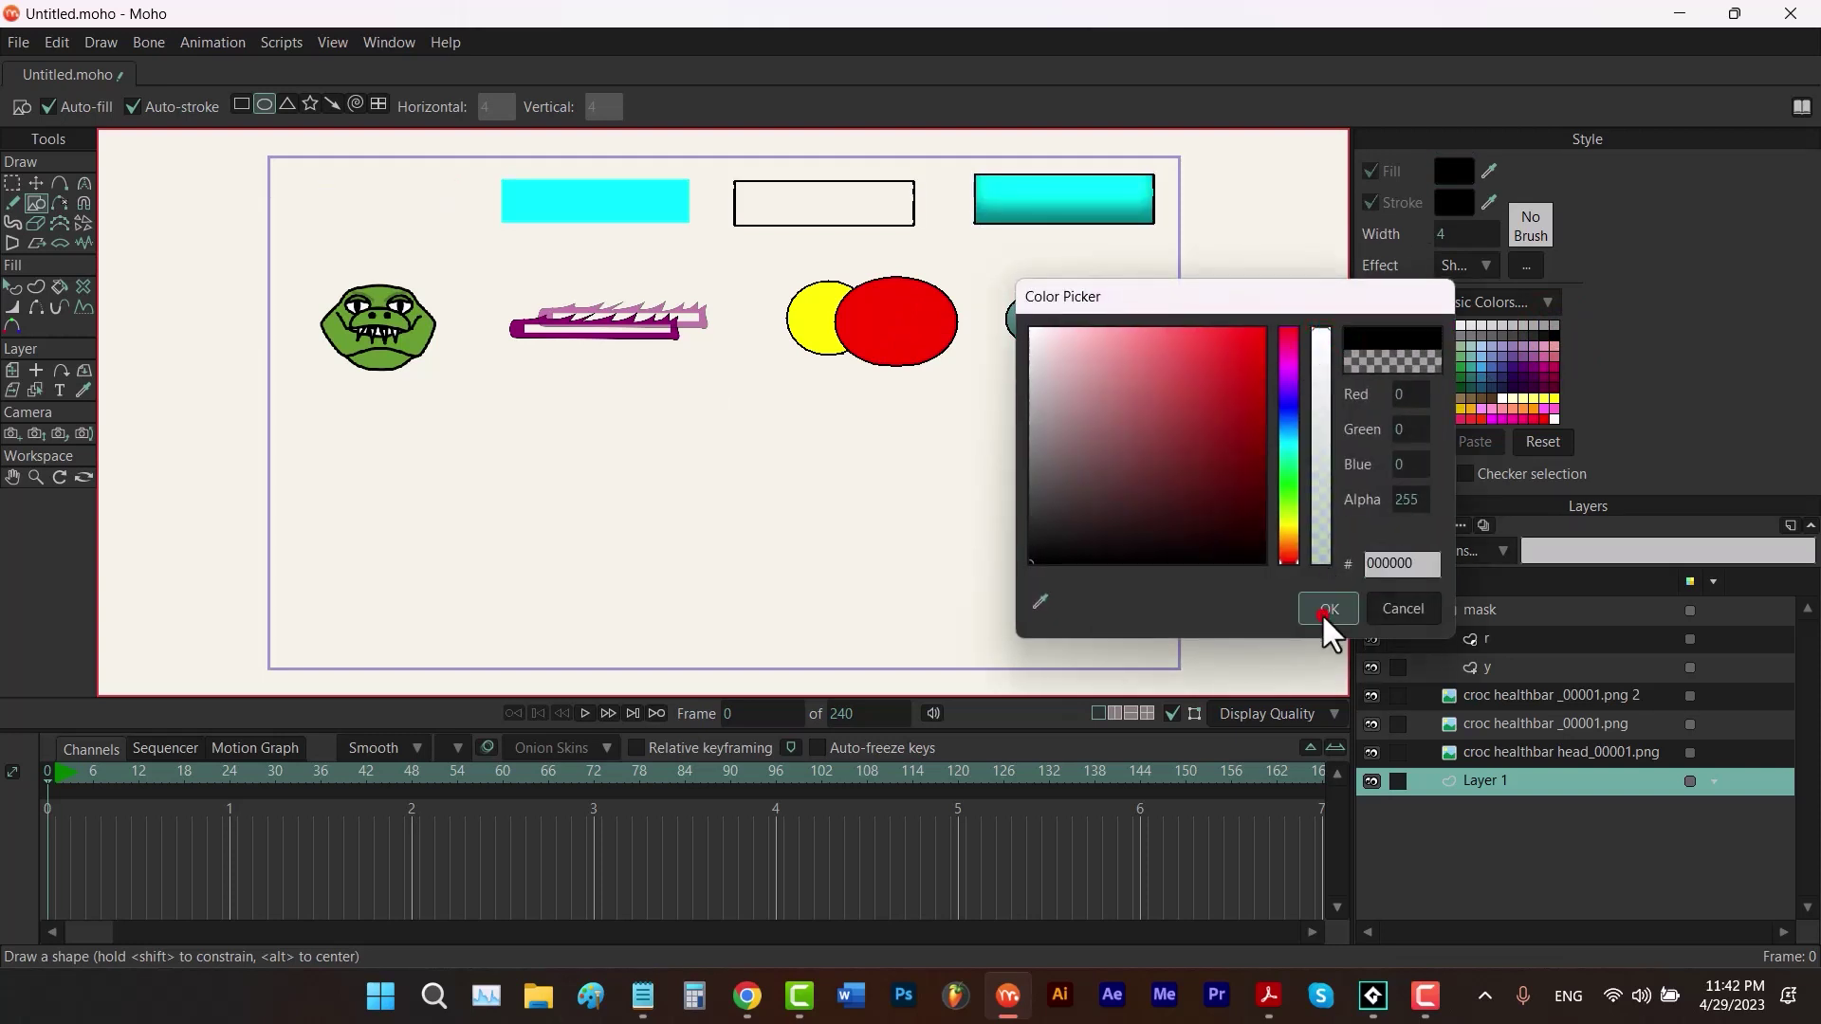
click(1327, 608)
drag(1055, 254, 971, 379)
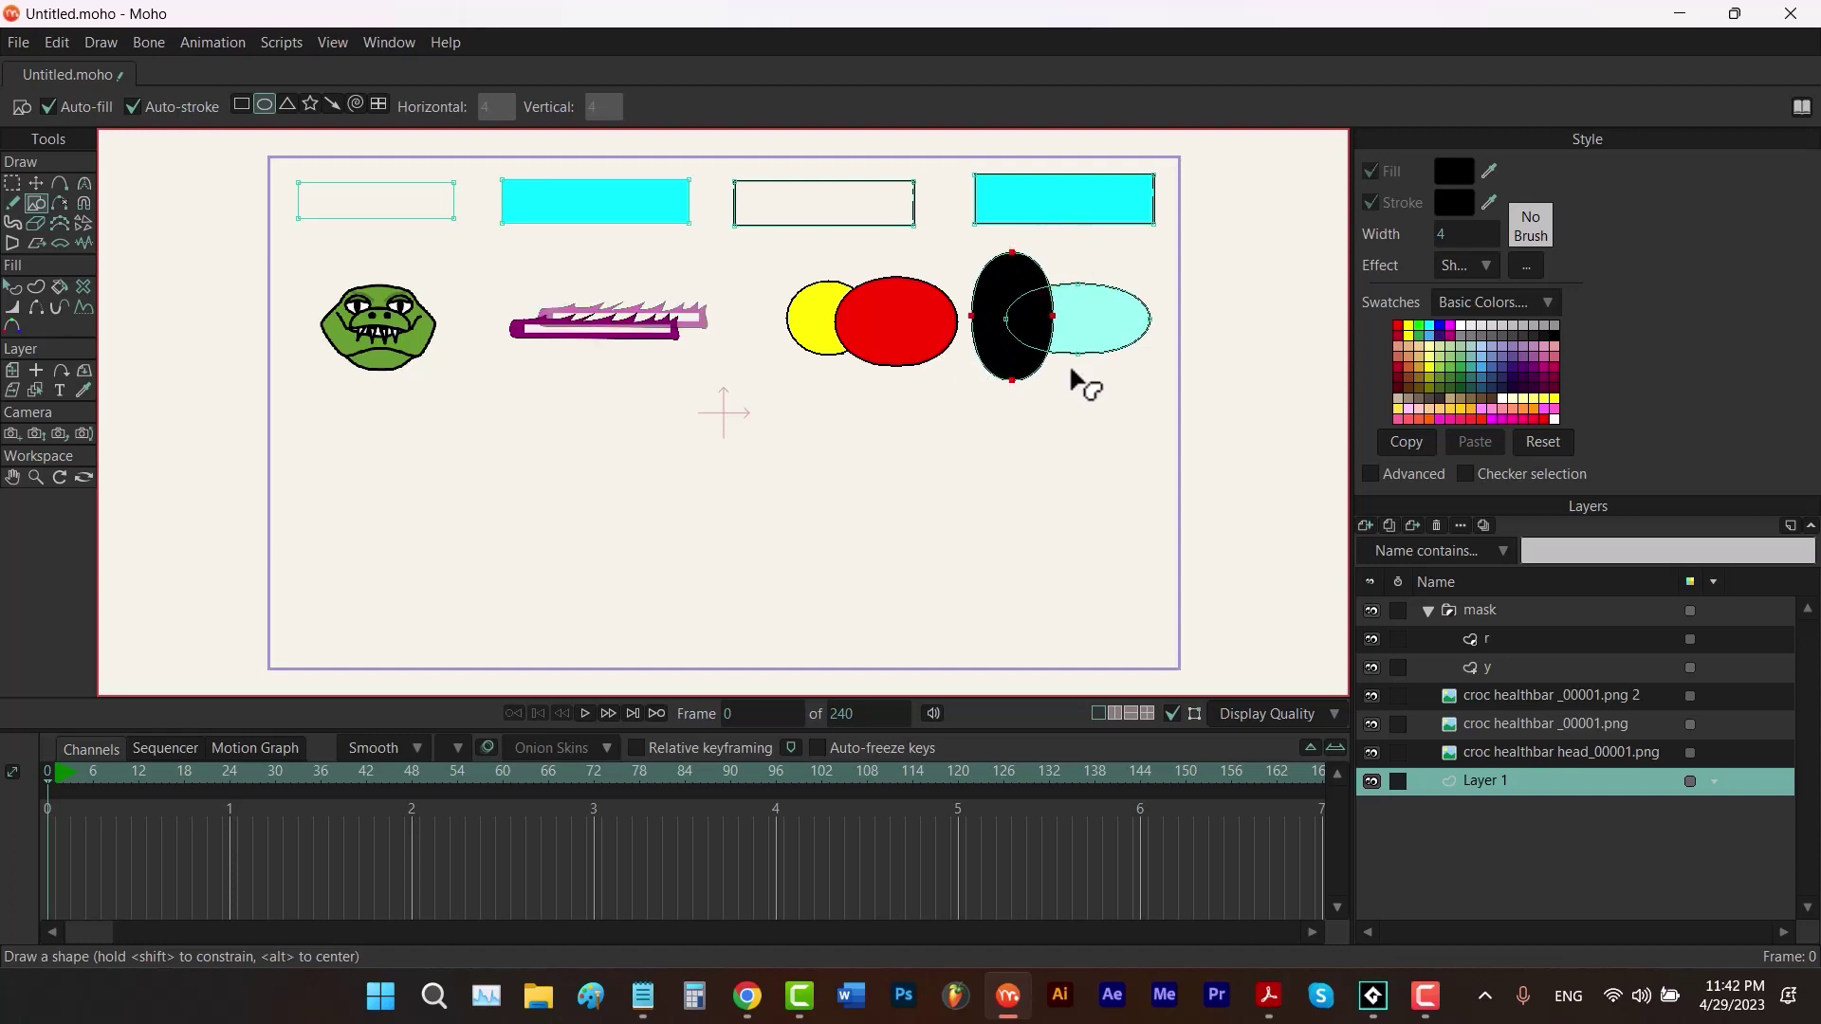
Lower the black ellipse behind the translucent cyan ellipse and deselect its points
key(q)
click(1034, 356)
key(Down)
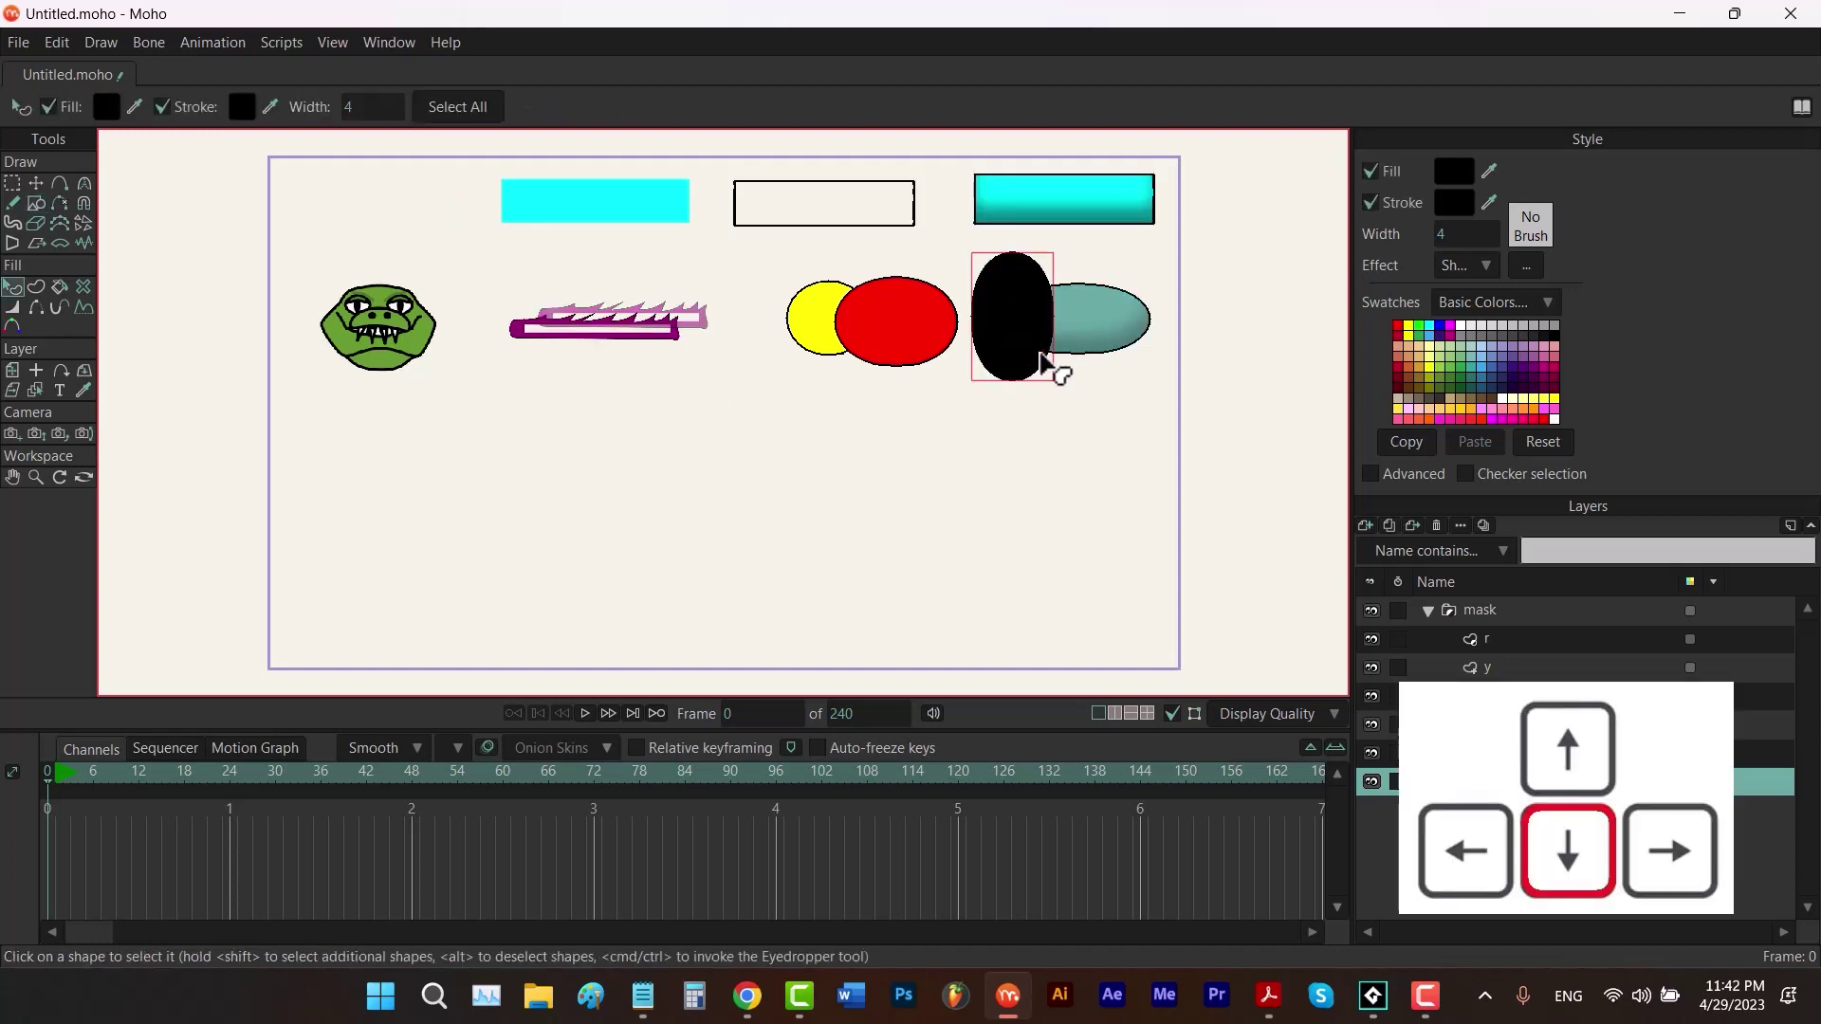
key(Down)
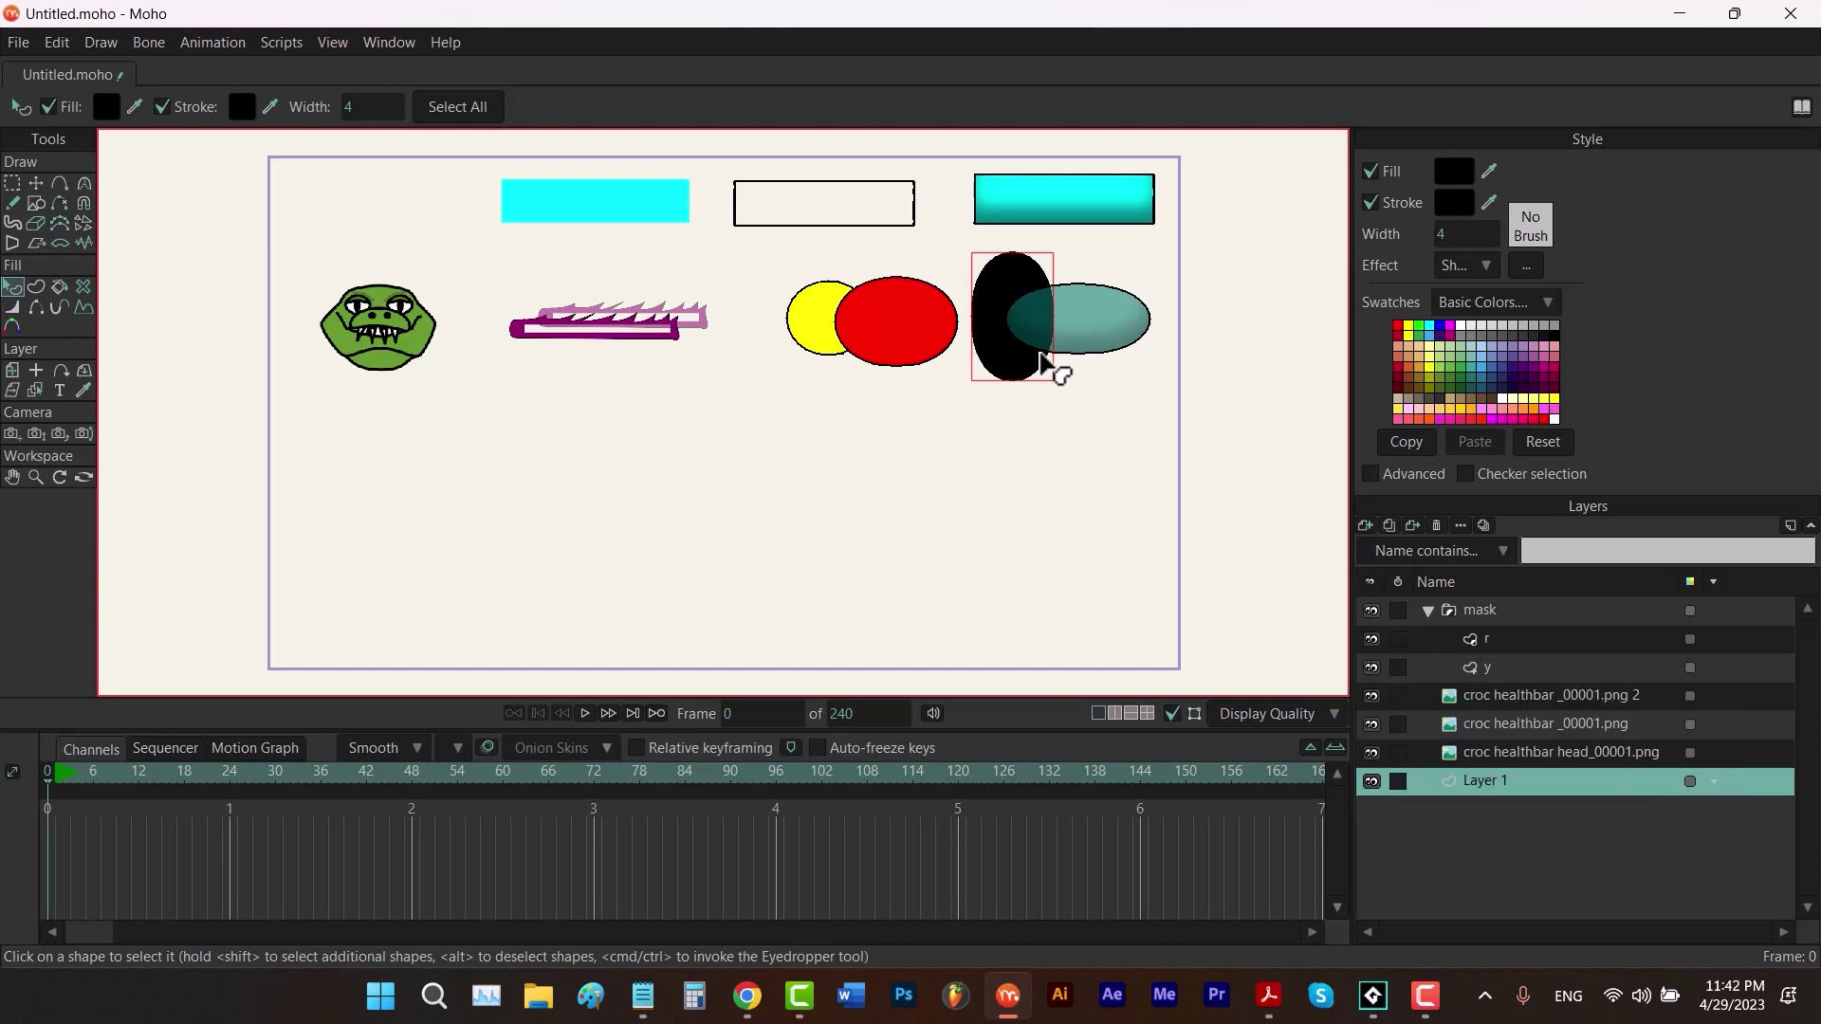
key(ctrl+a)
key(t)
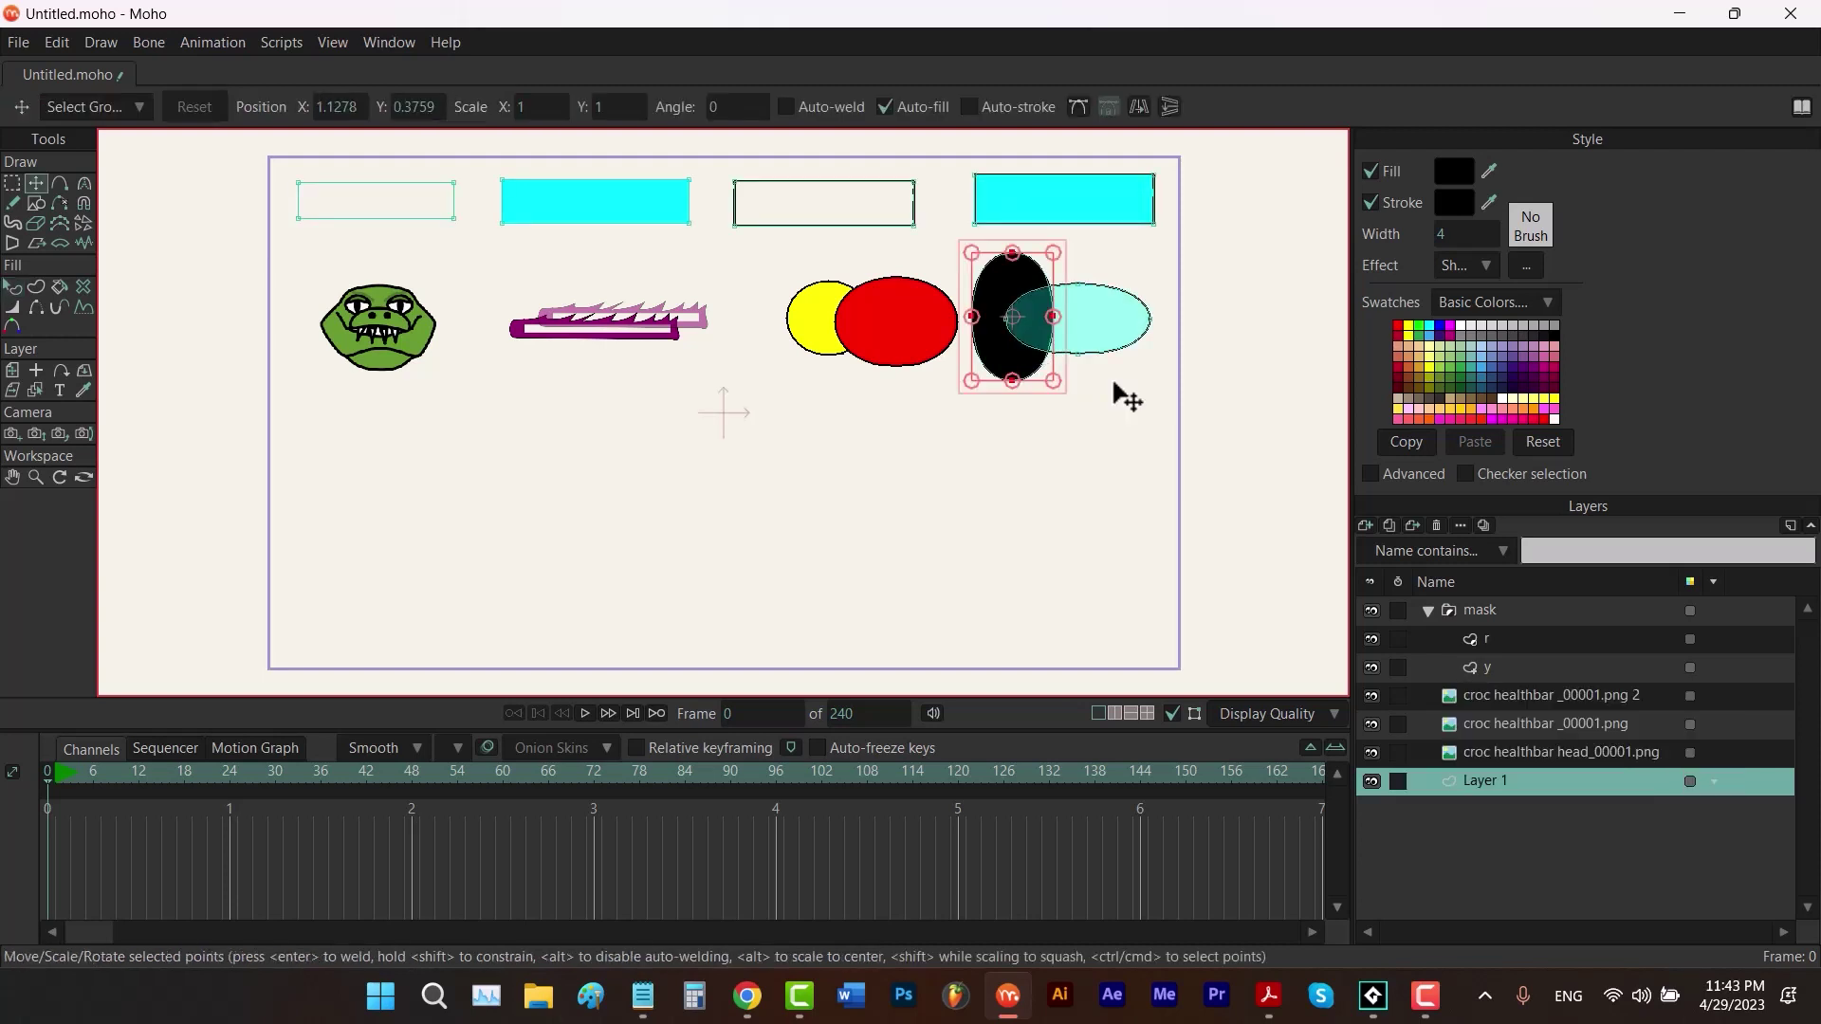
click(1124, 398)
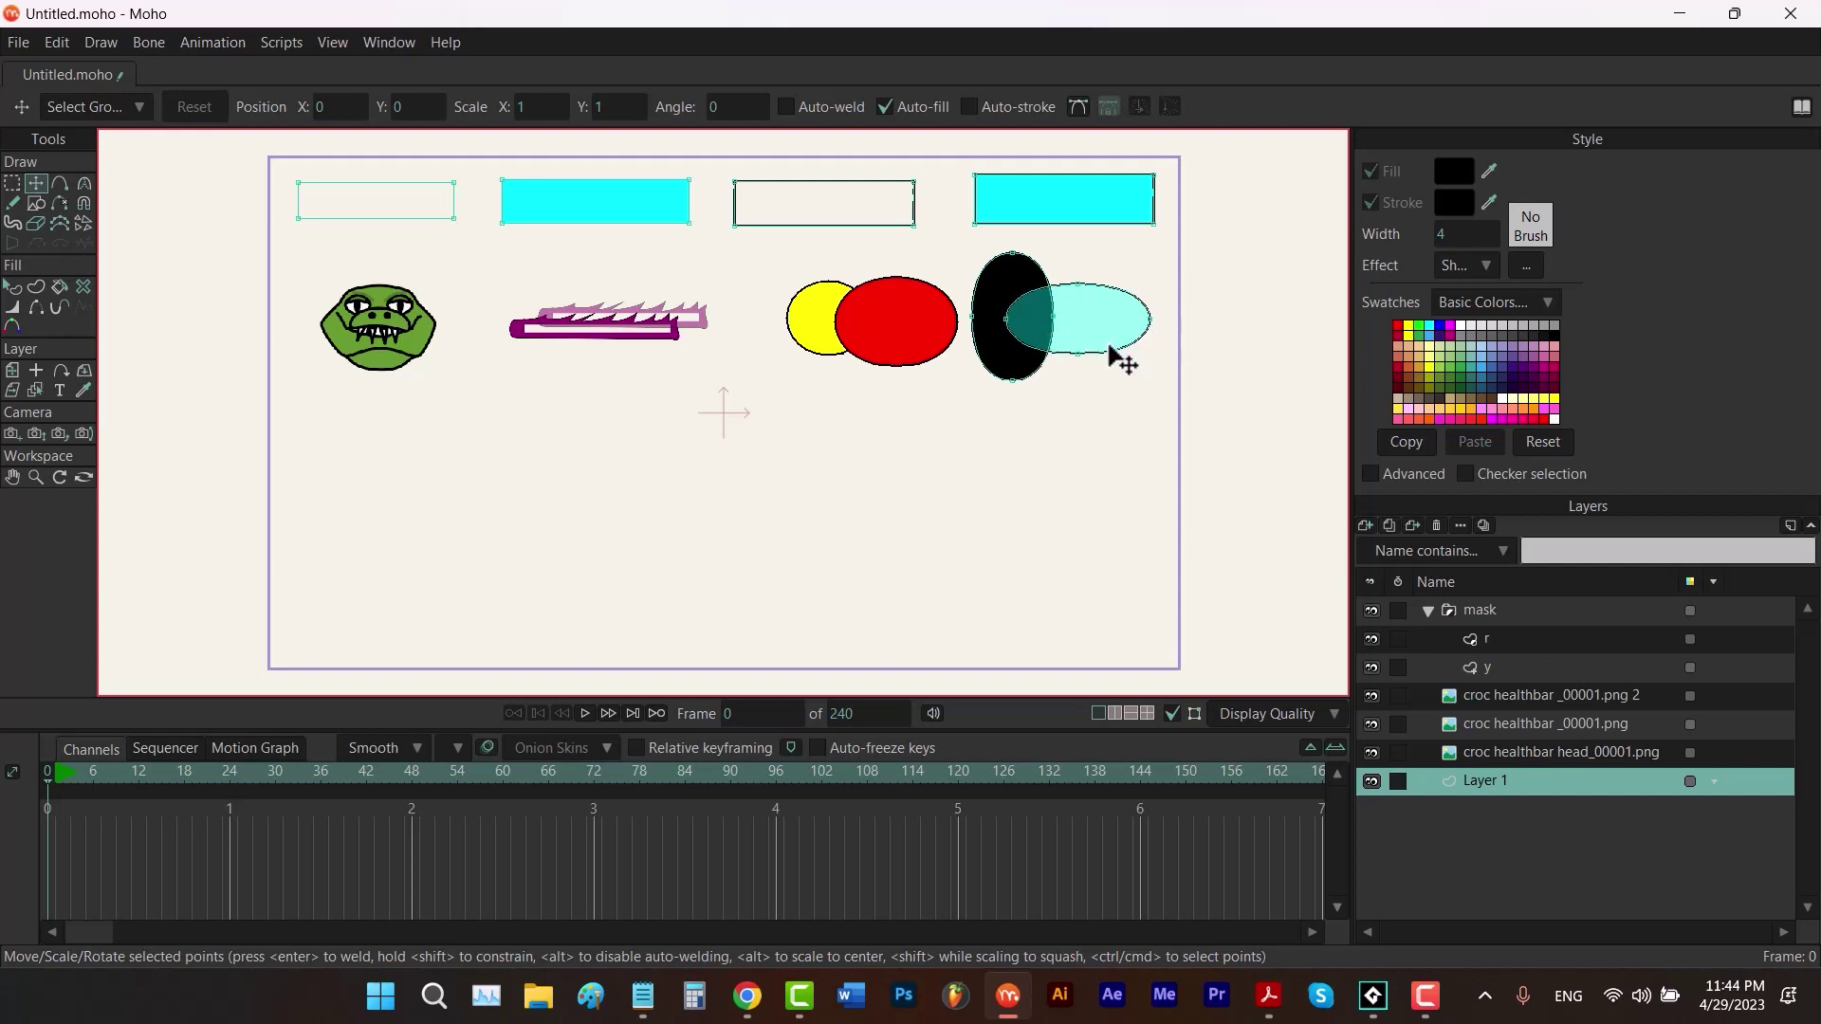
In the display quality details, switch Transparency off and back on, and enable Shape effects and Masking
click(1326, 717)
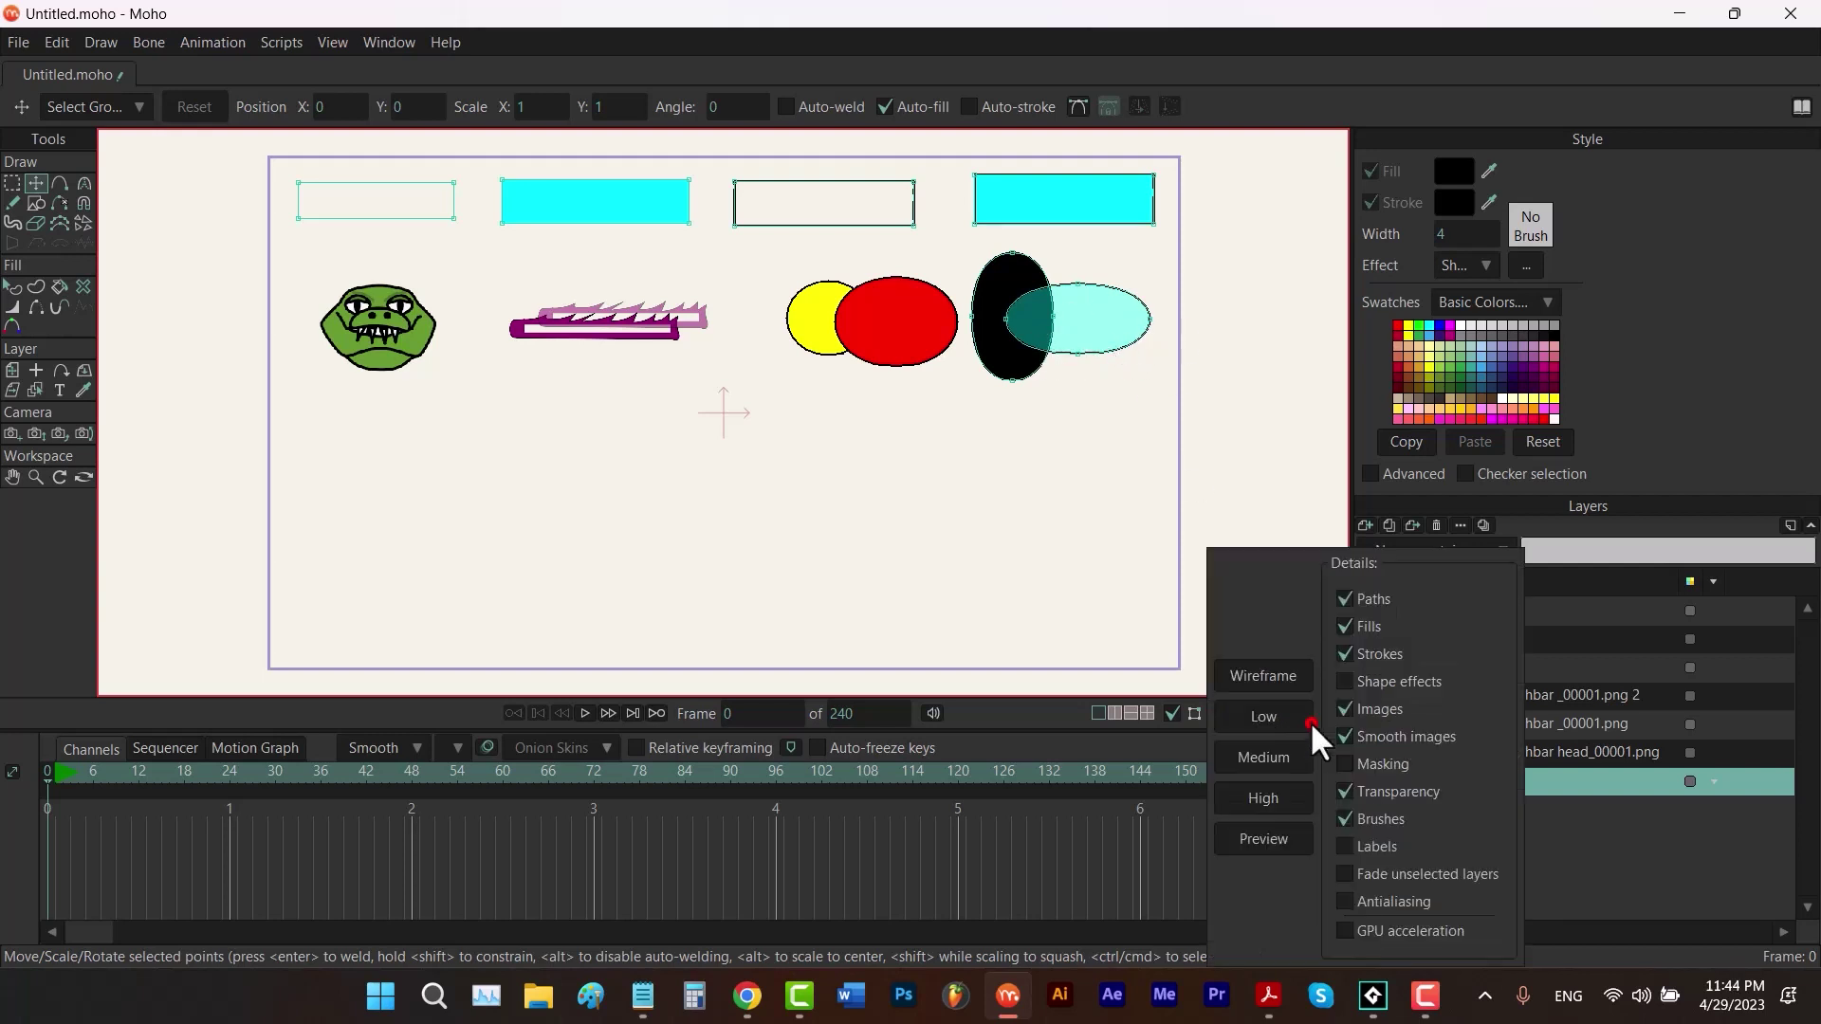
click(1346, 792)
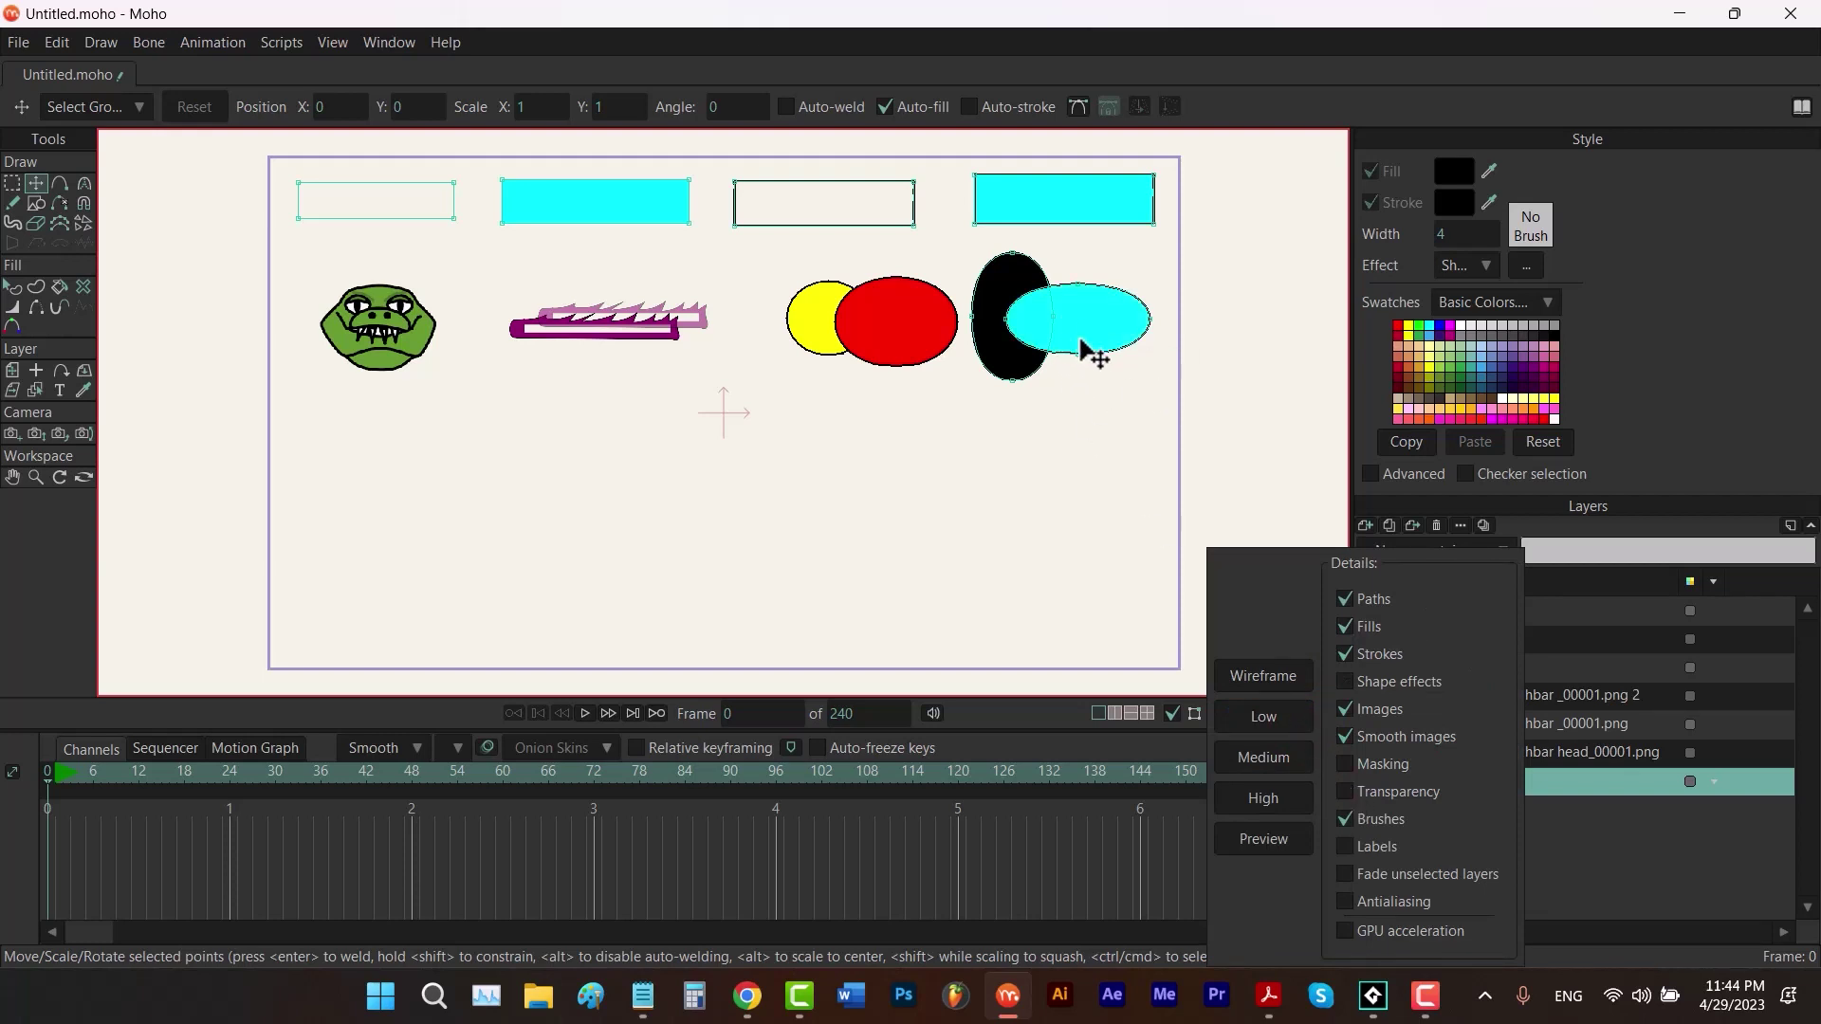
click(1347, 682)
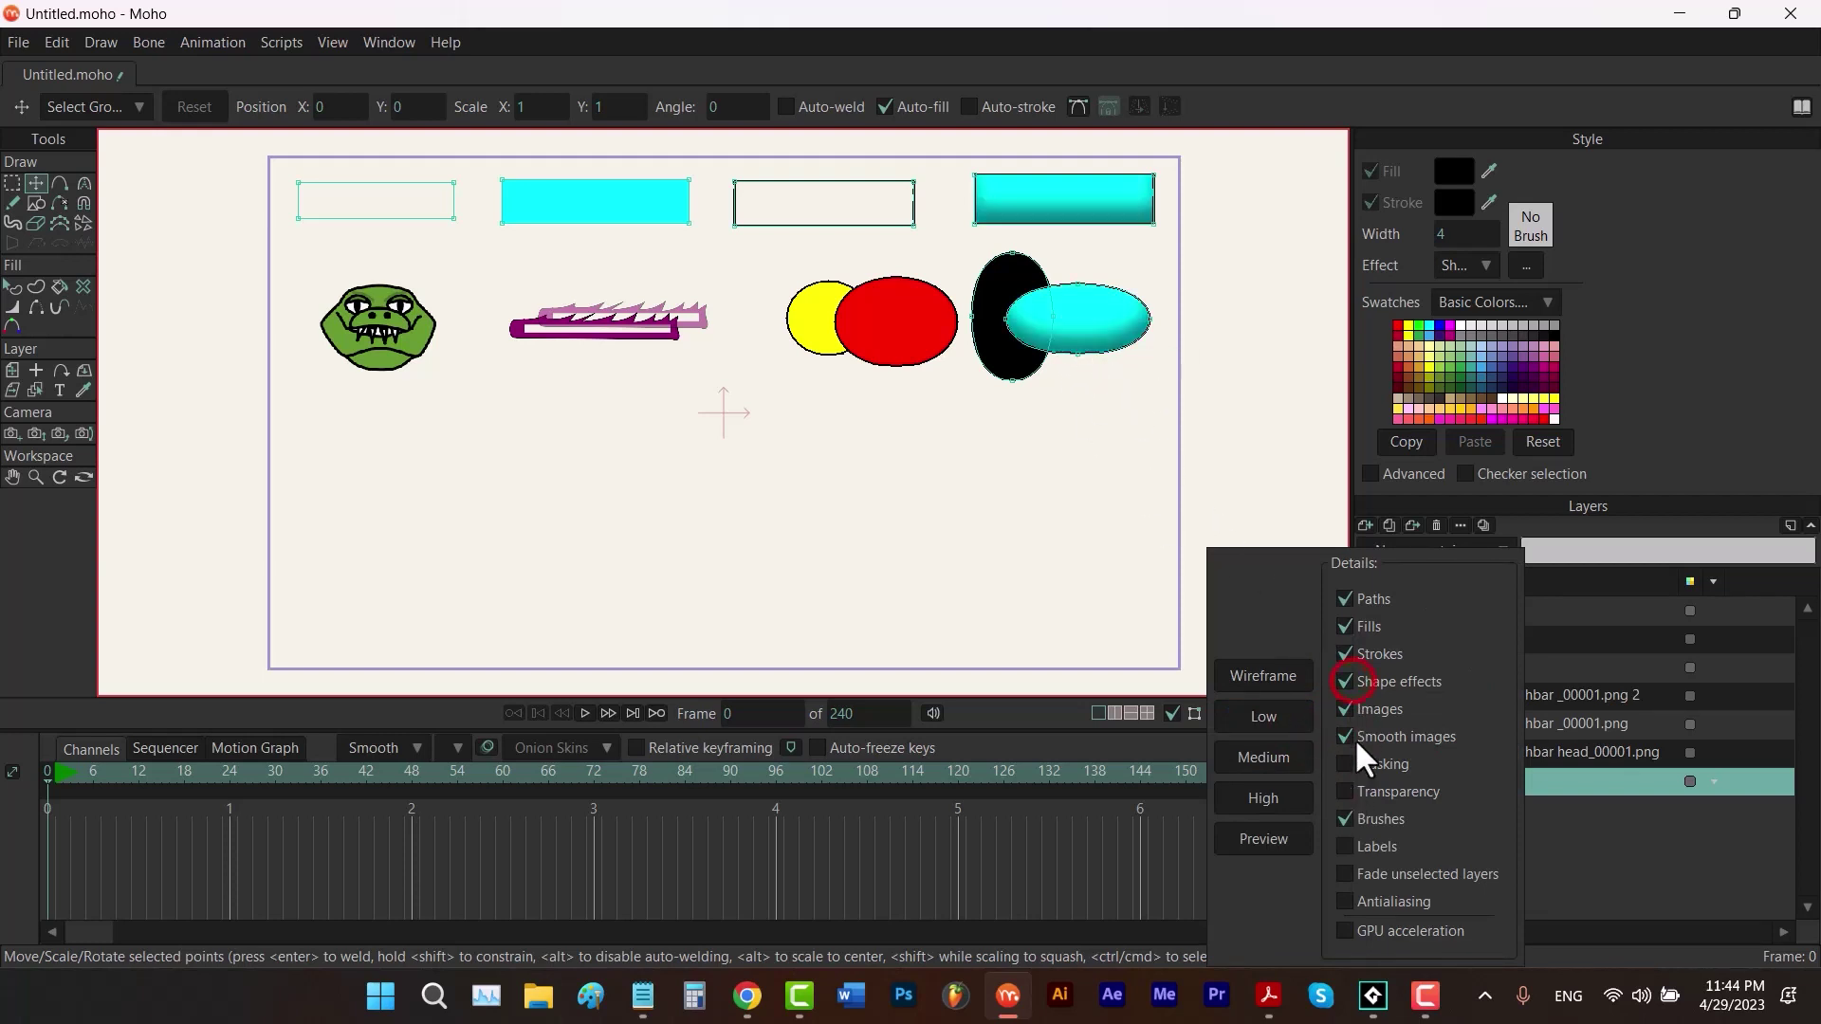
click(1346, 764)
click(1346, 792)
click(1346, 822)
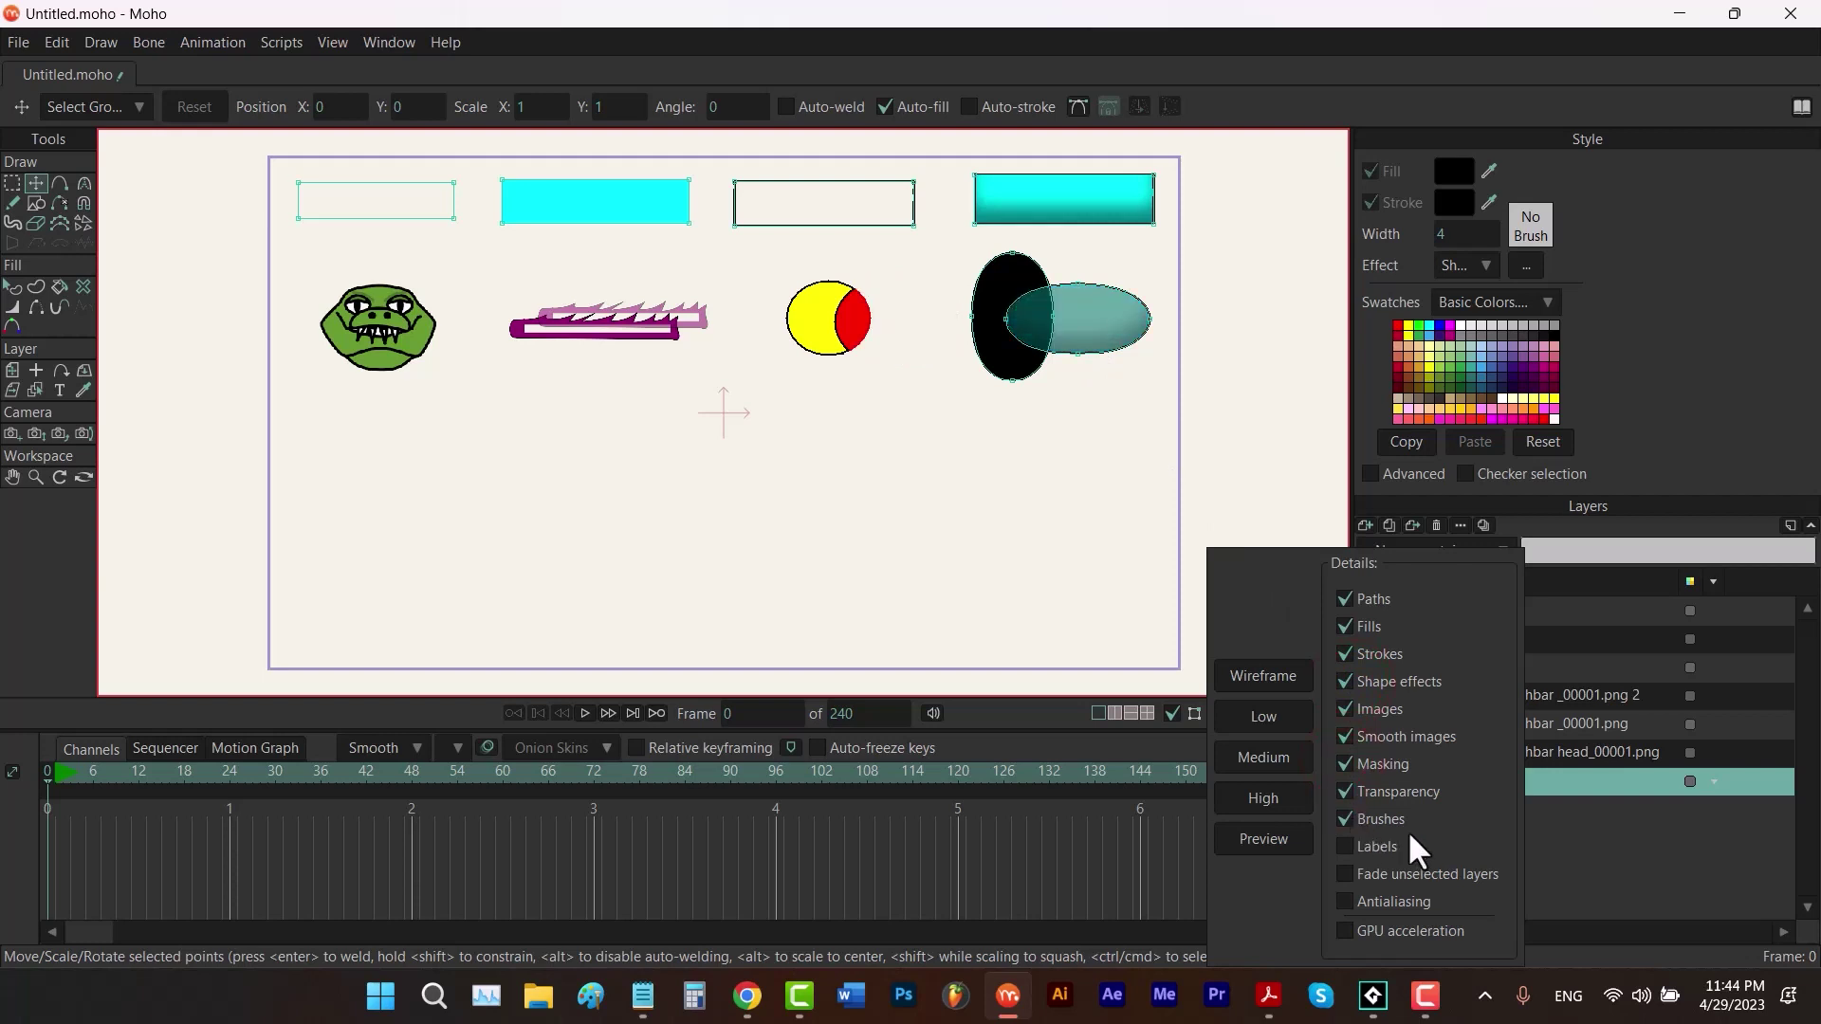
click(1578, 848)
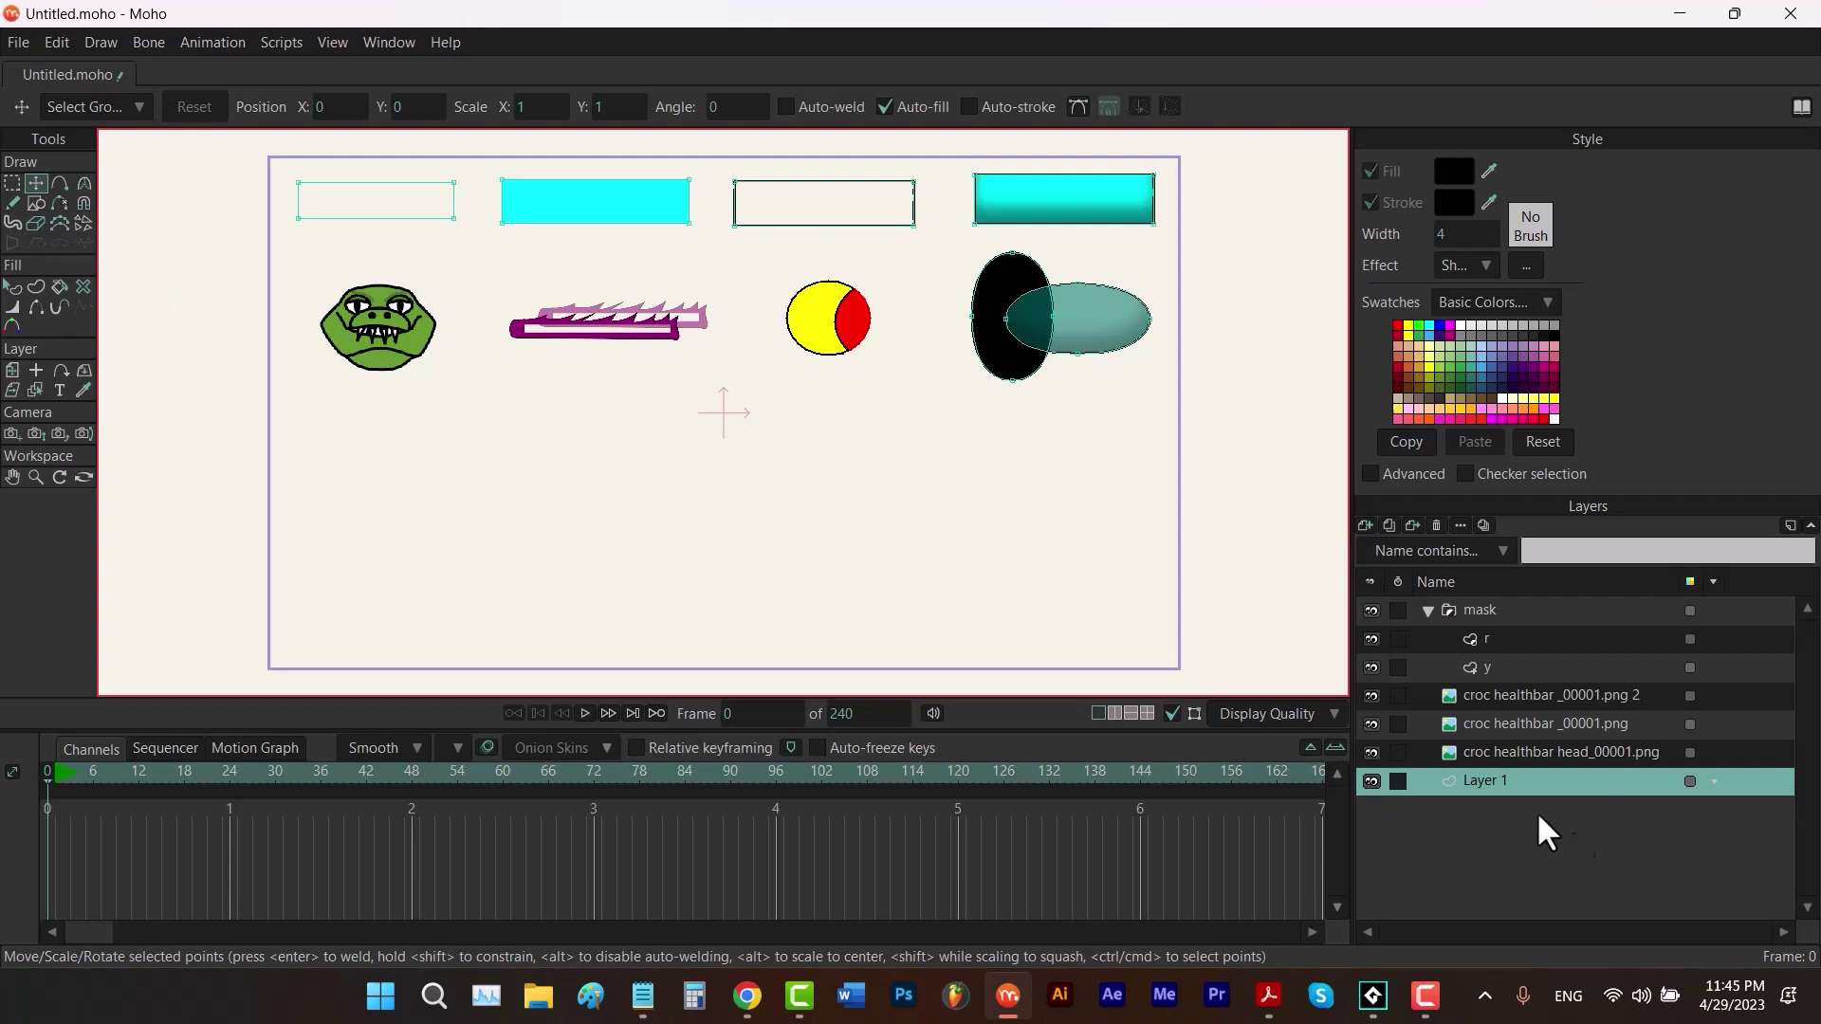
Draw a curved black freehand stroke below the crocodile head using Brush005 with a stroke width of 67.60
key(f)
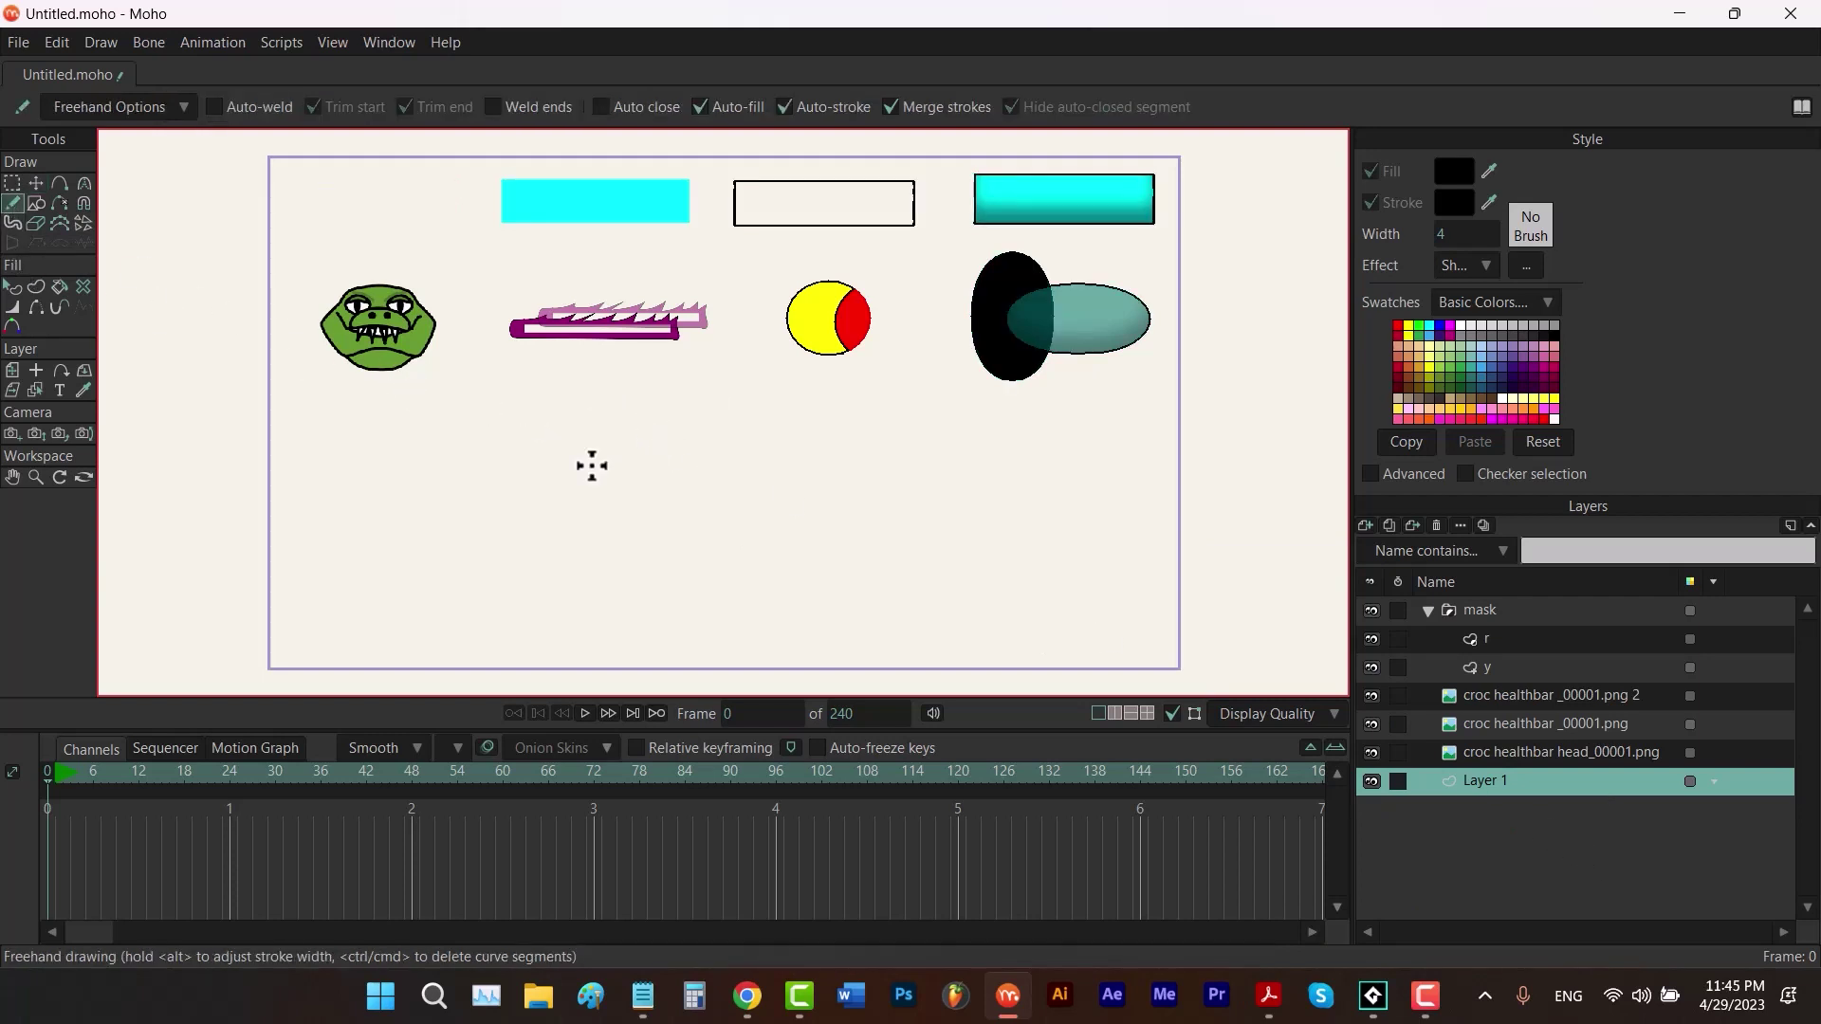
drag(592, 466, 641, 467)
click(1523, 230)
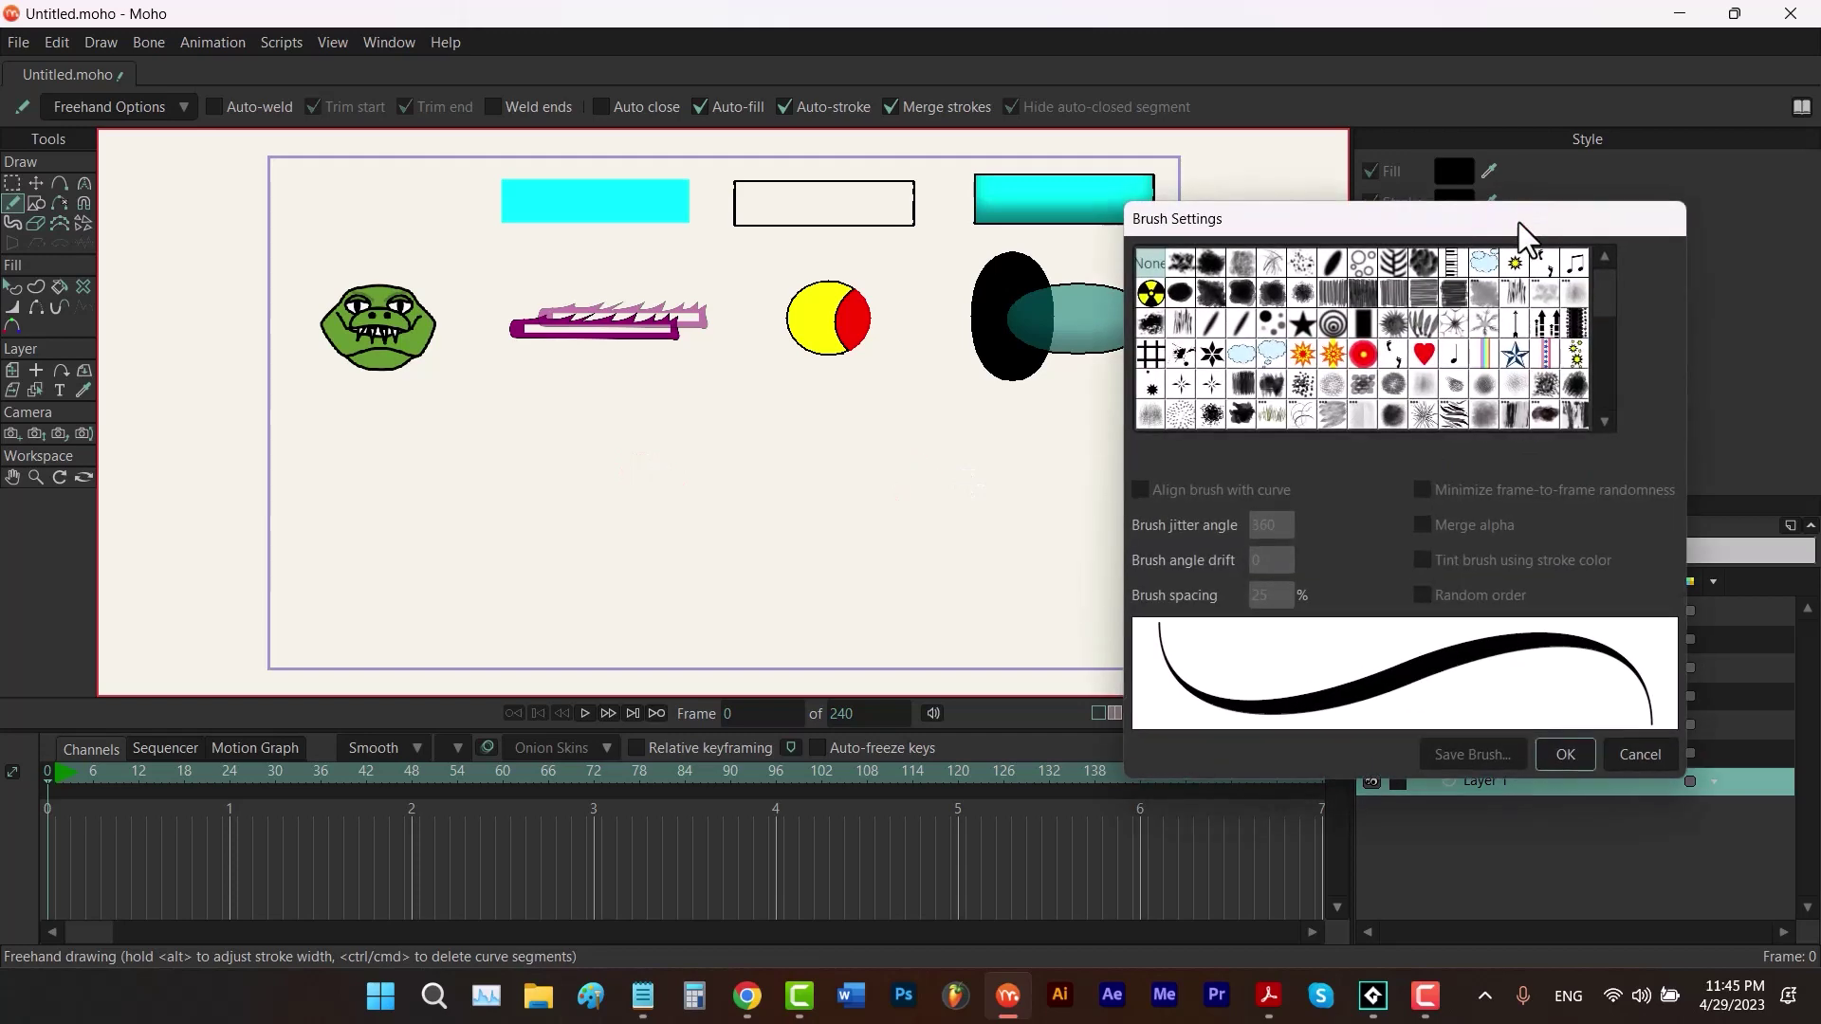
click(1574, 302)
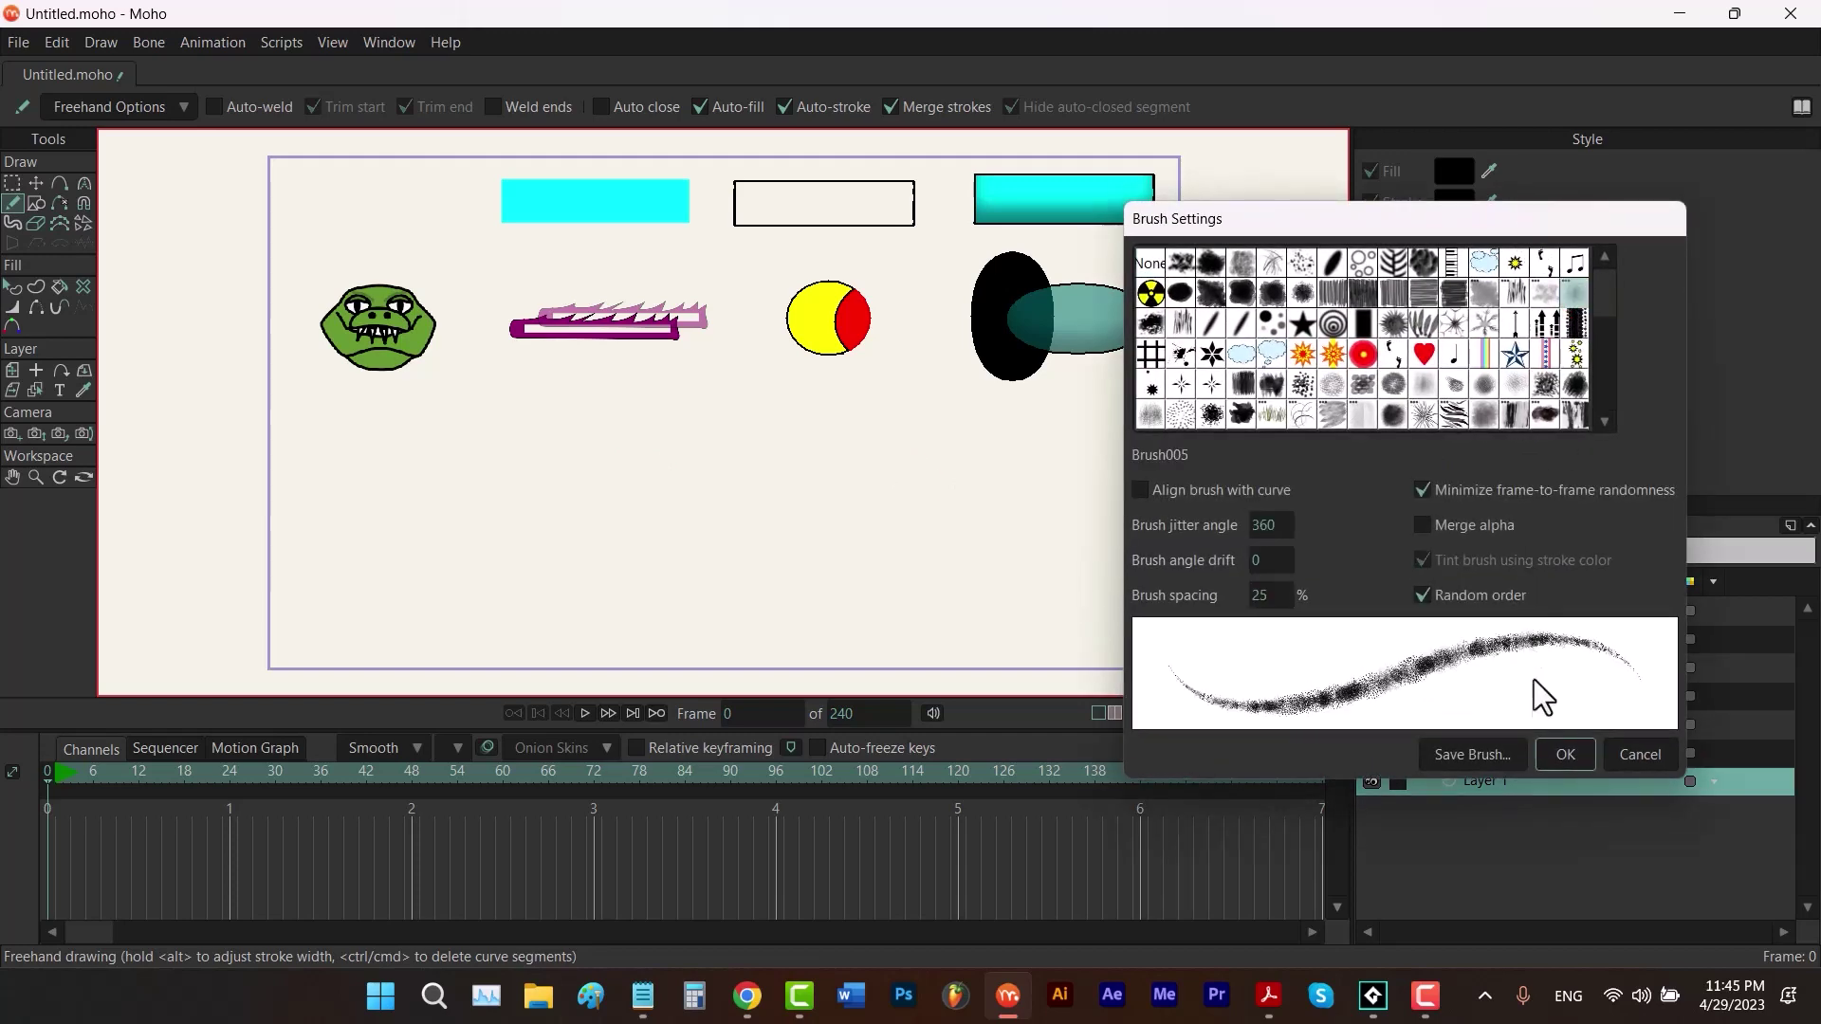
click(1565, 754)
drag(467, 427, 455, 419)
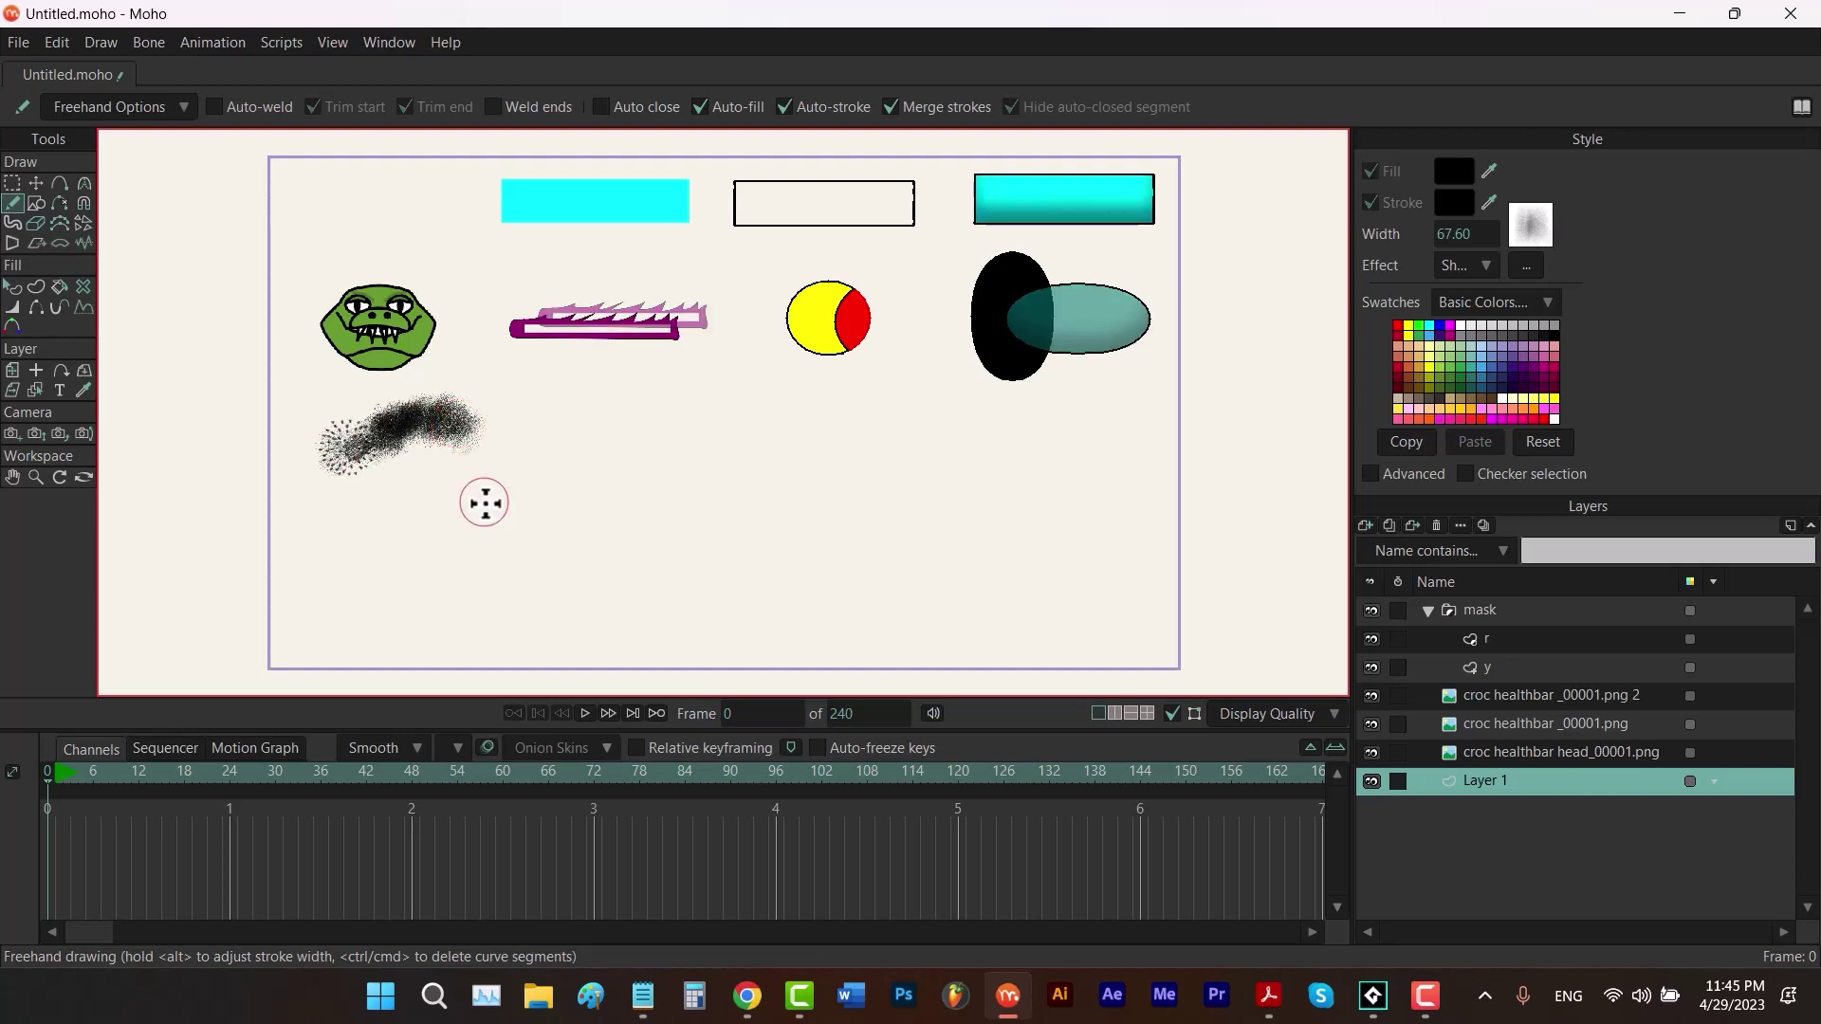
Toggle Brushes off and back on in the display quality details
click(1271, 714)
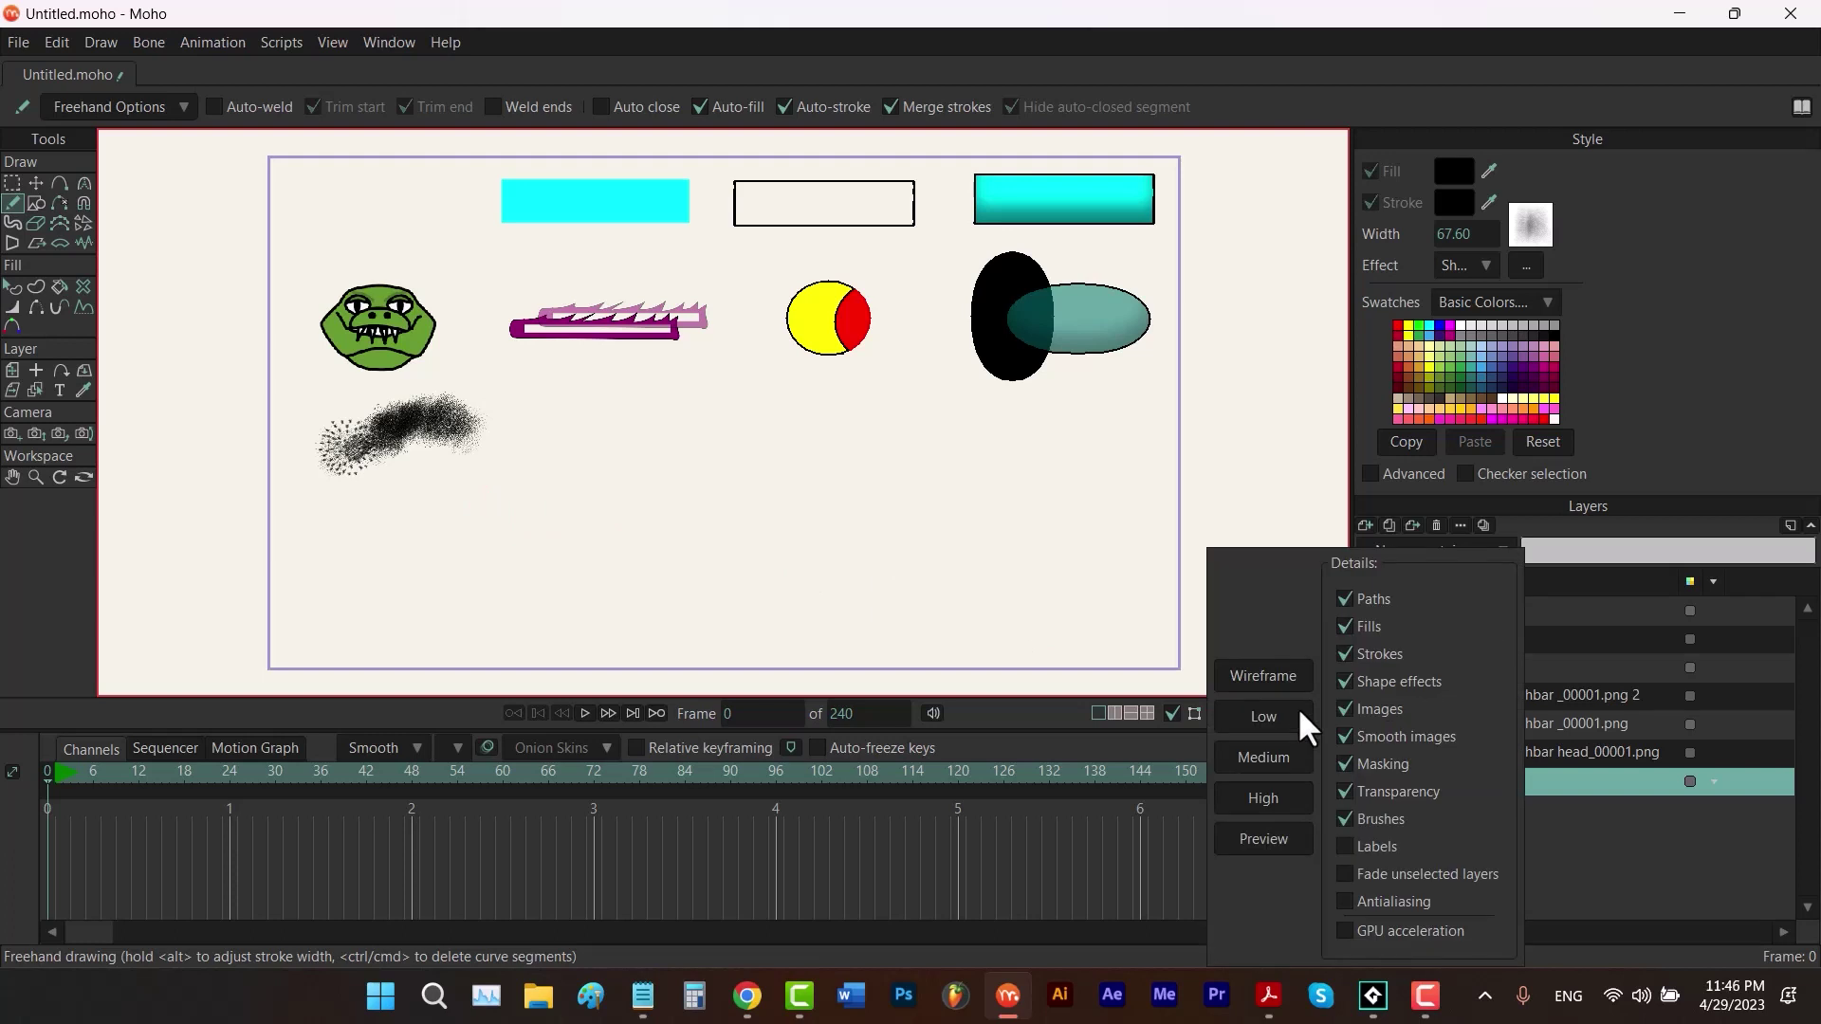
click(1345, 820)
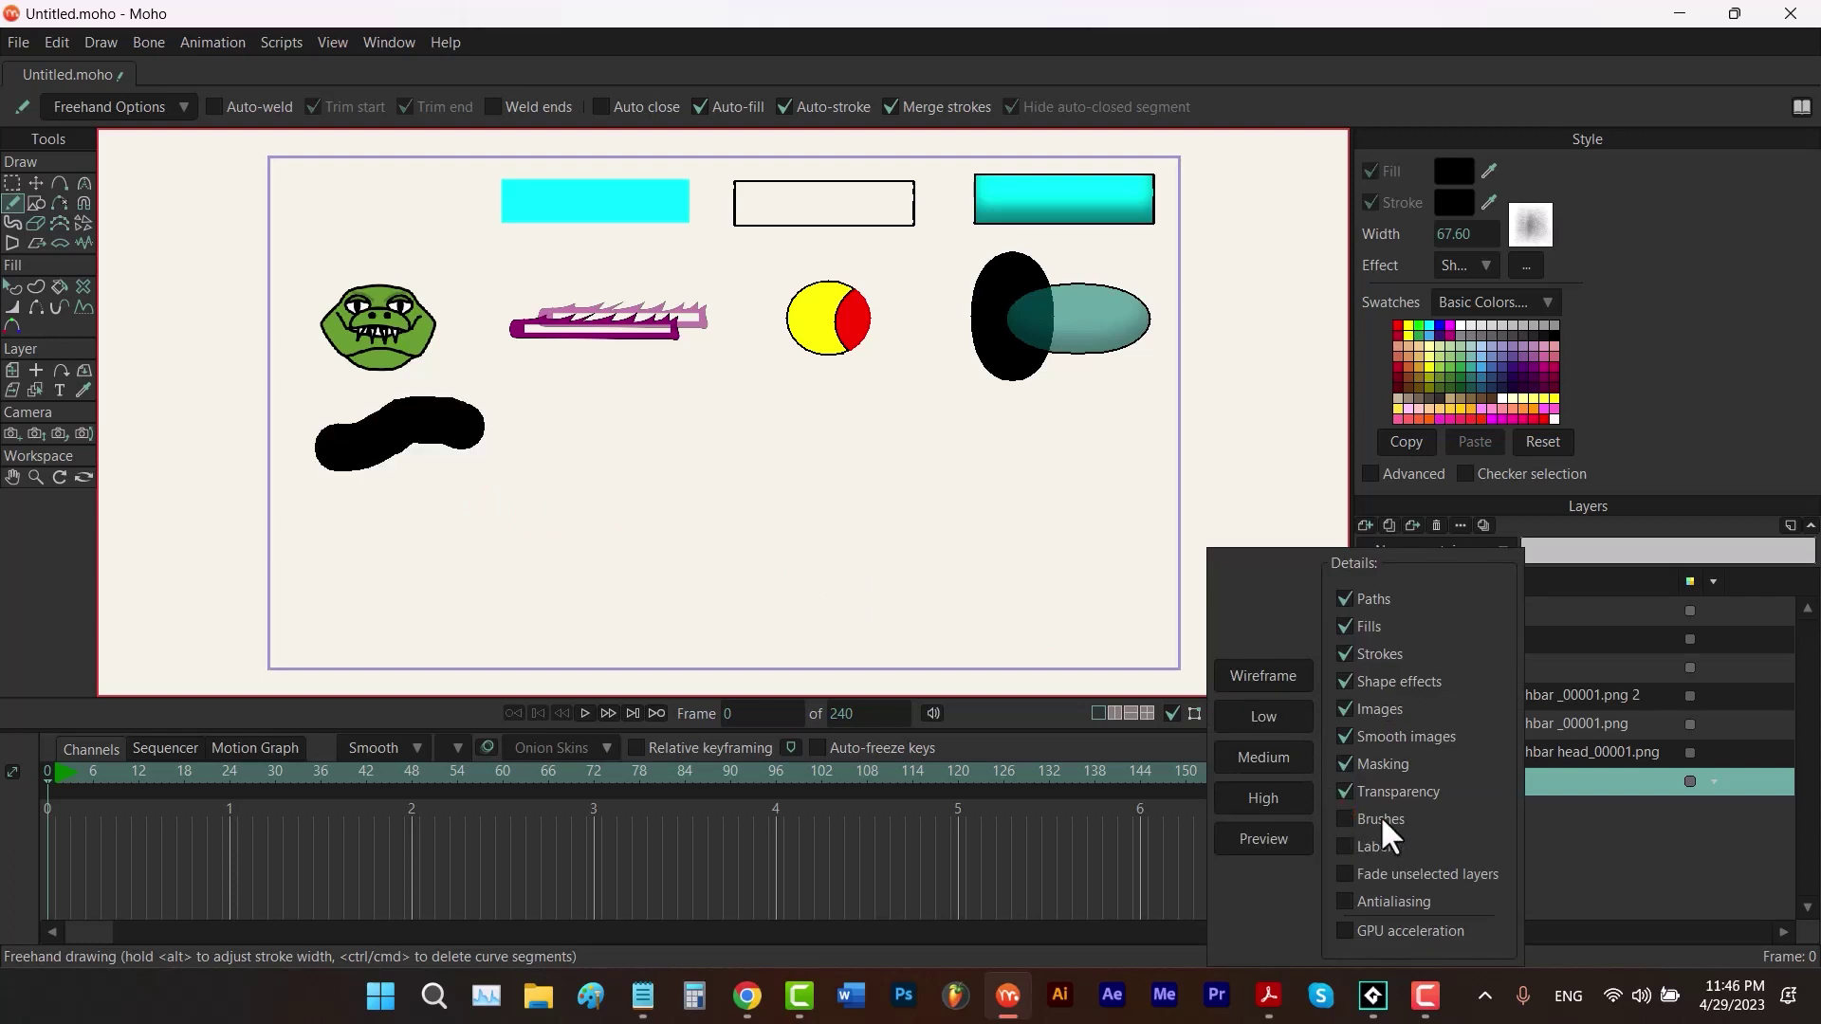
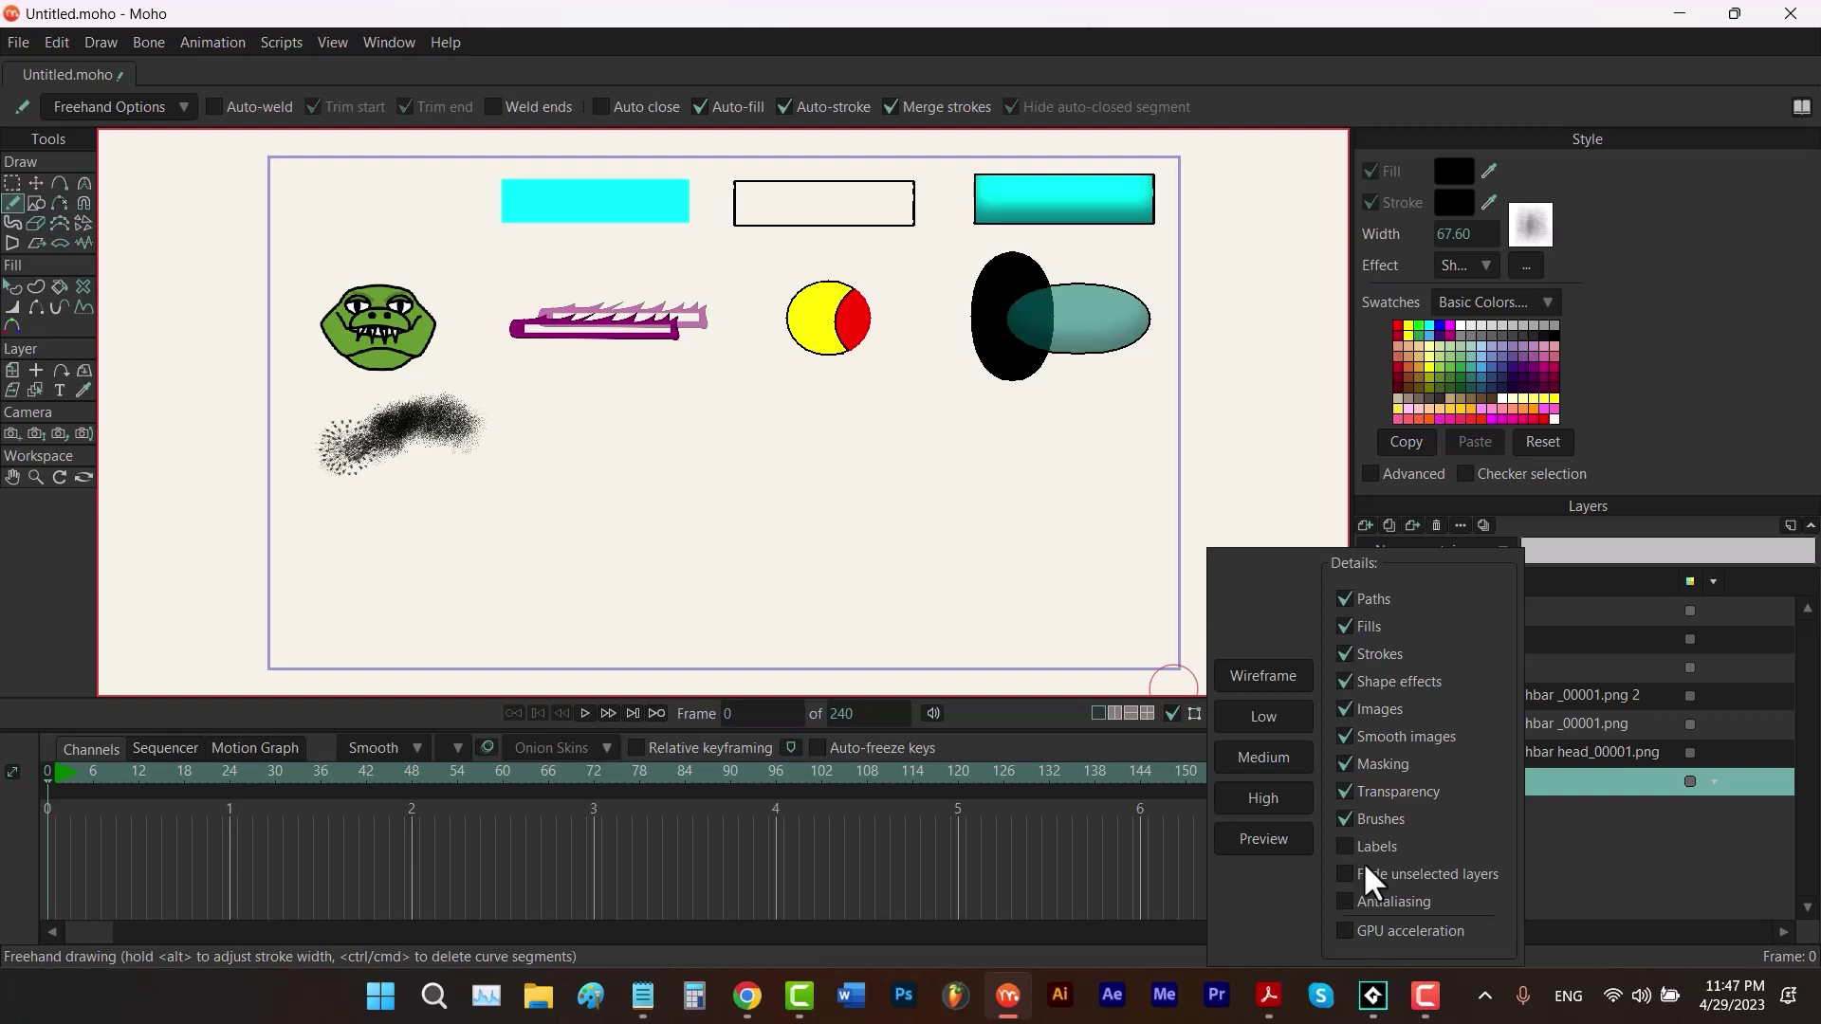
click(1603, 875)
Add a vector layer above Layer 1 and reset the drawing style to the plain effect with no brush
click(1363, 524)
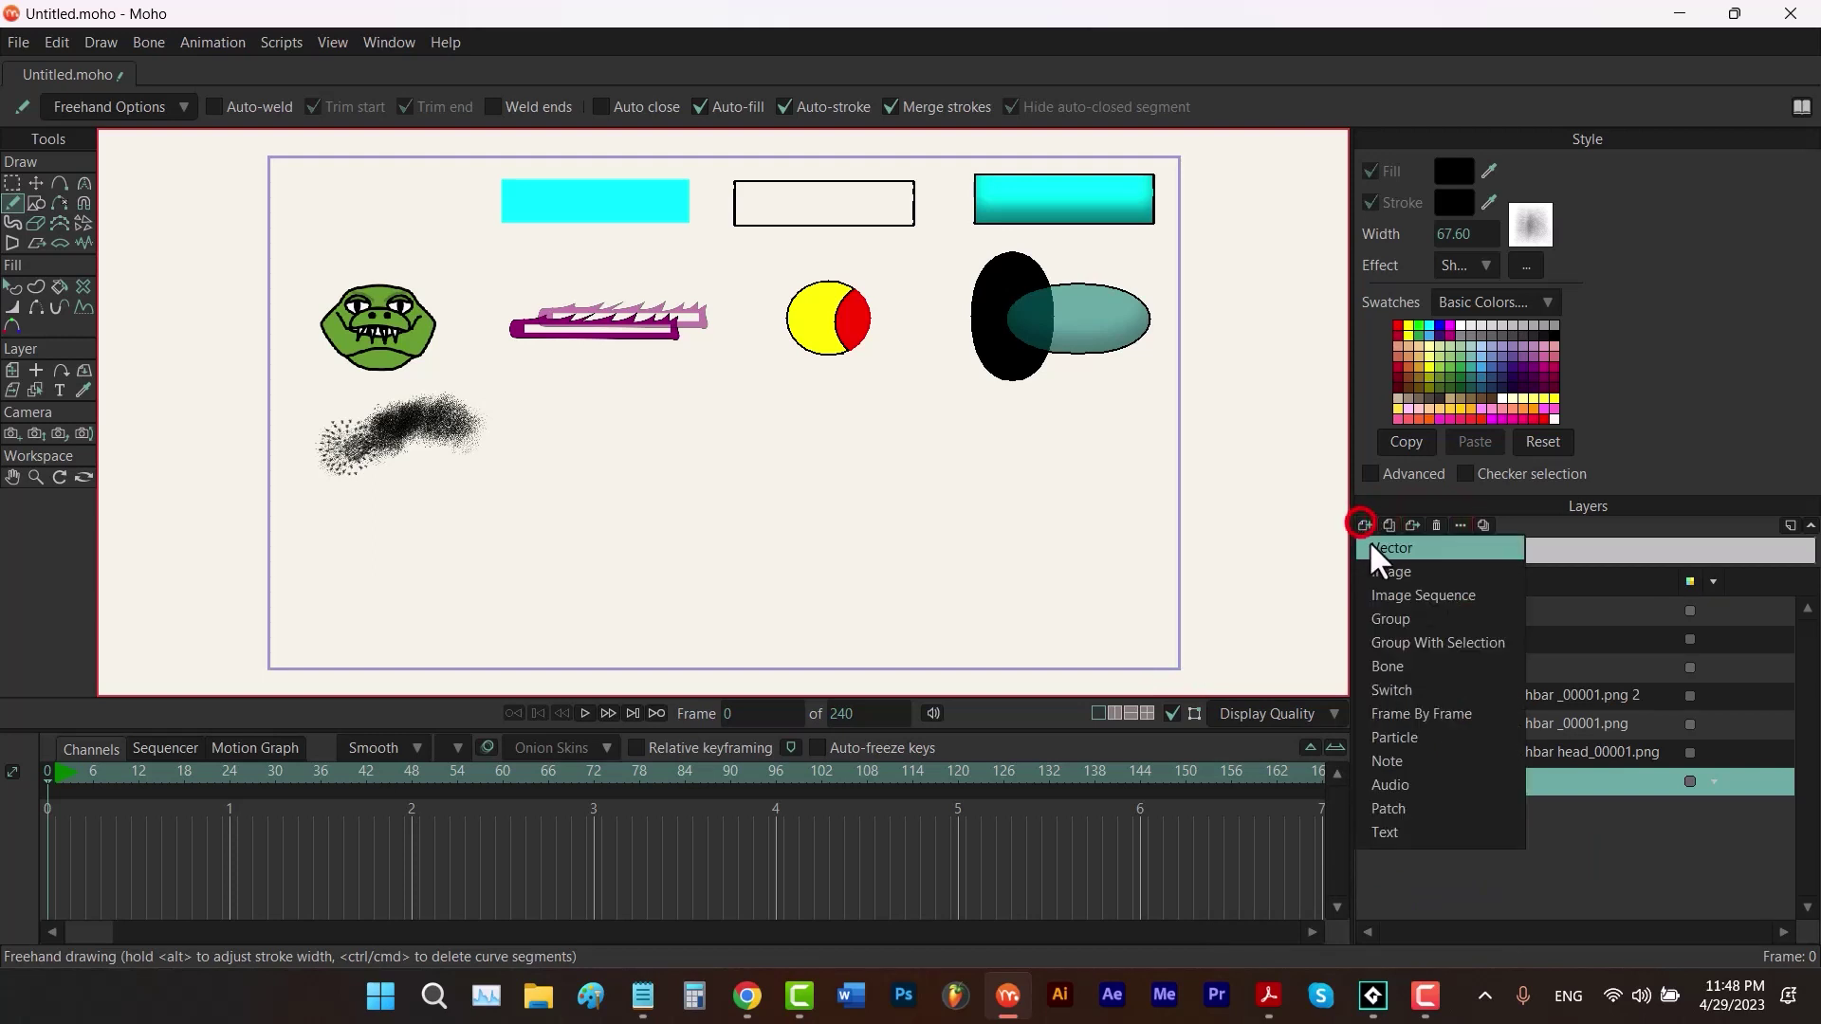
click(1535, 868)
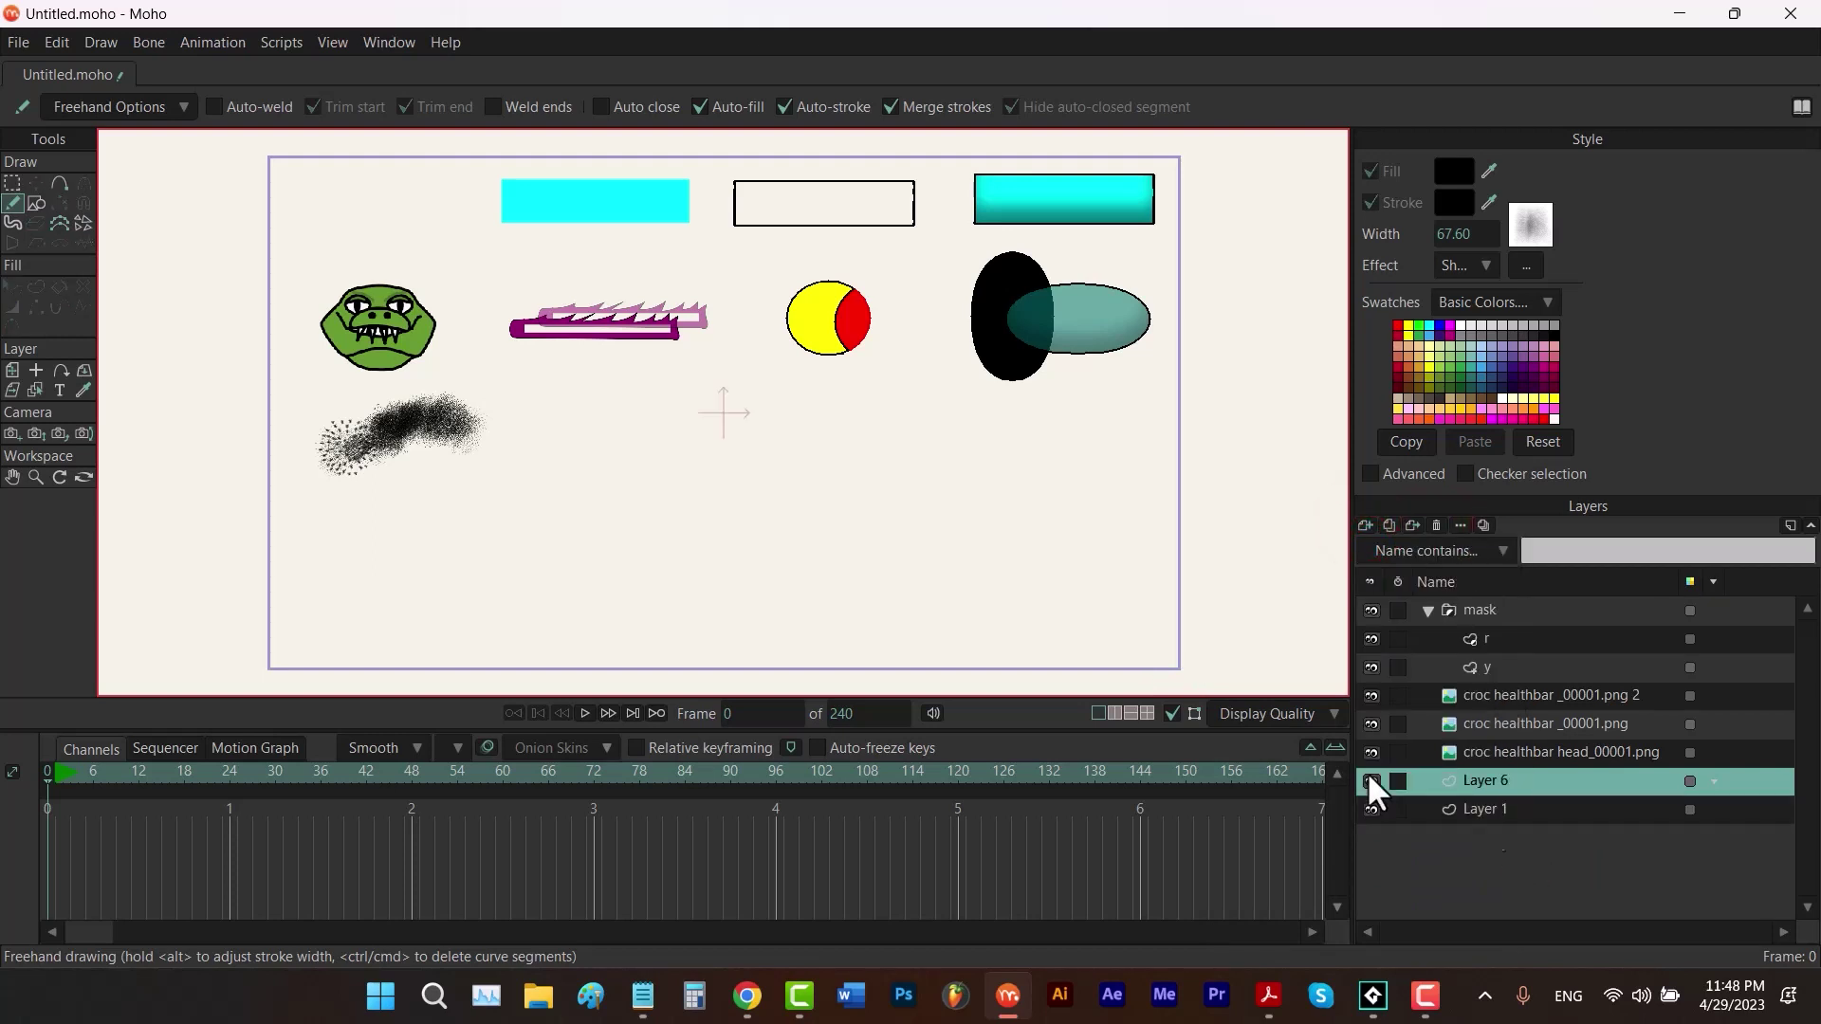
key(r)
click(1461, 266)
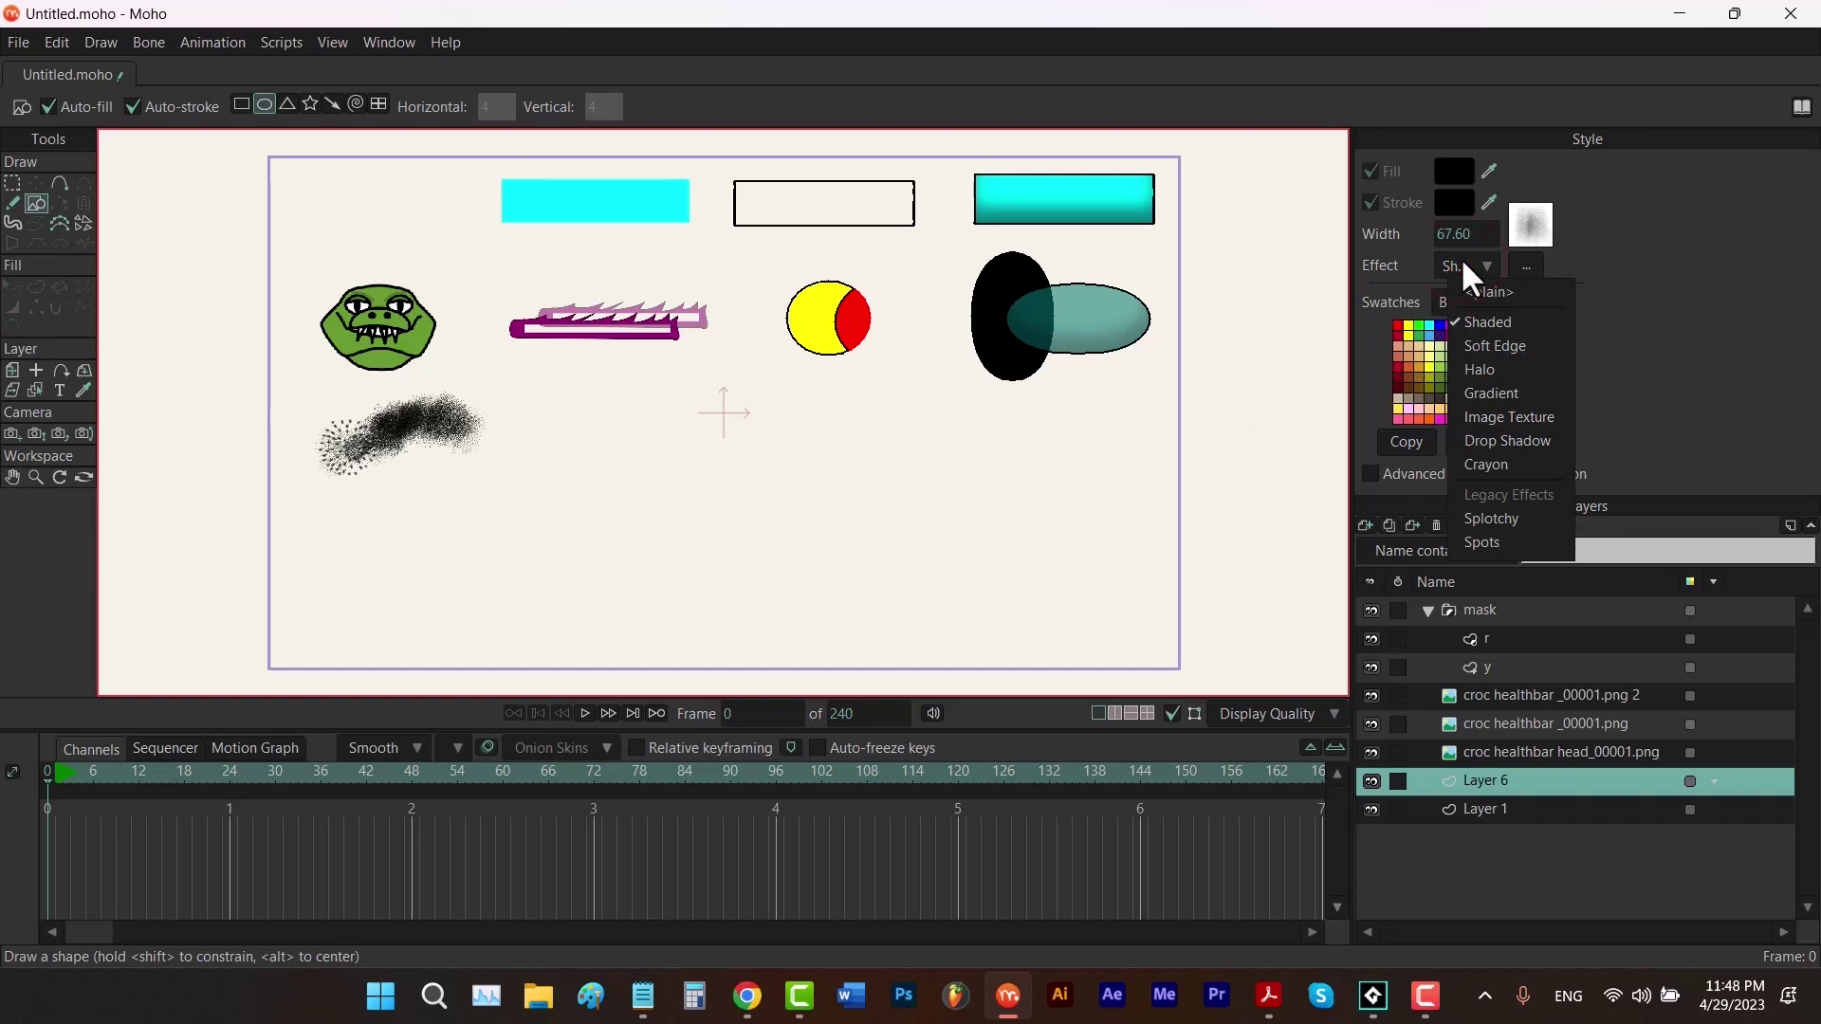
click(1470, 288)
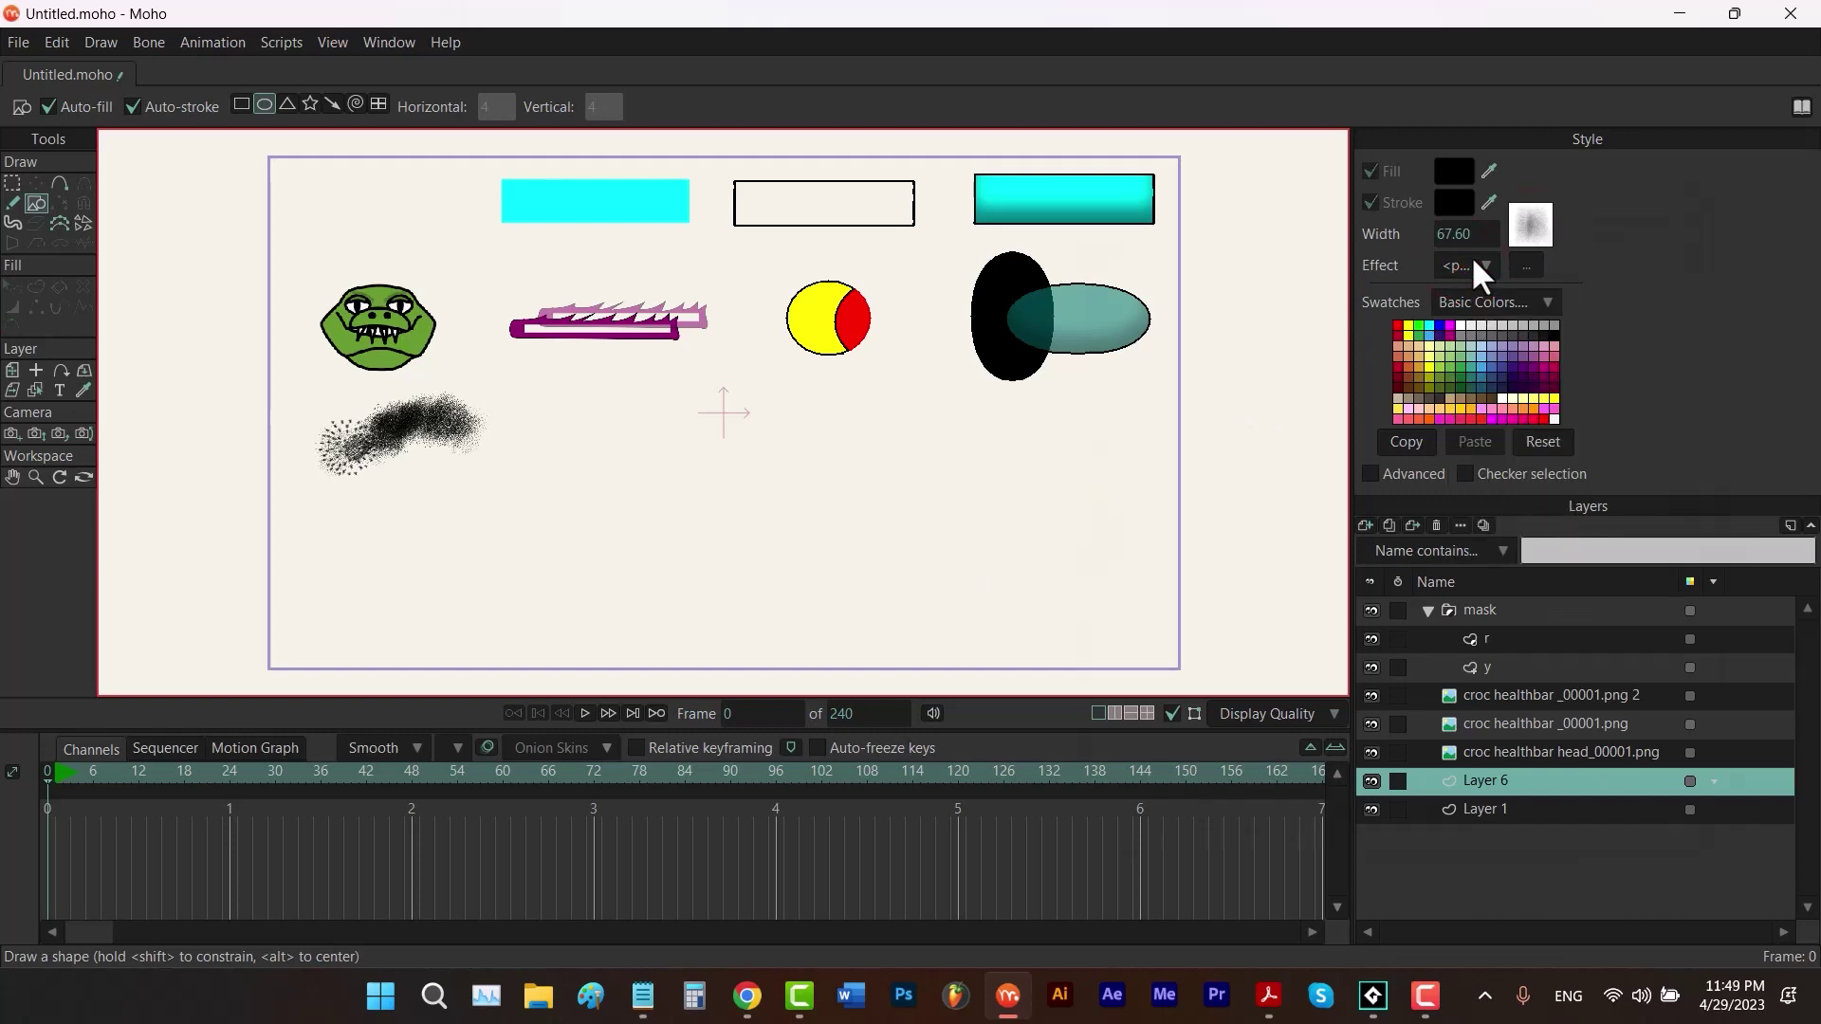
click(1541, 222)
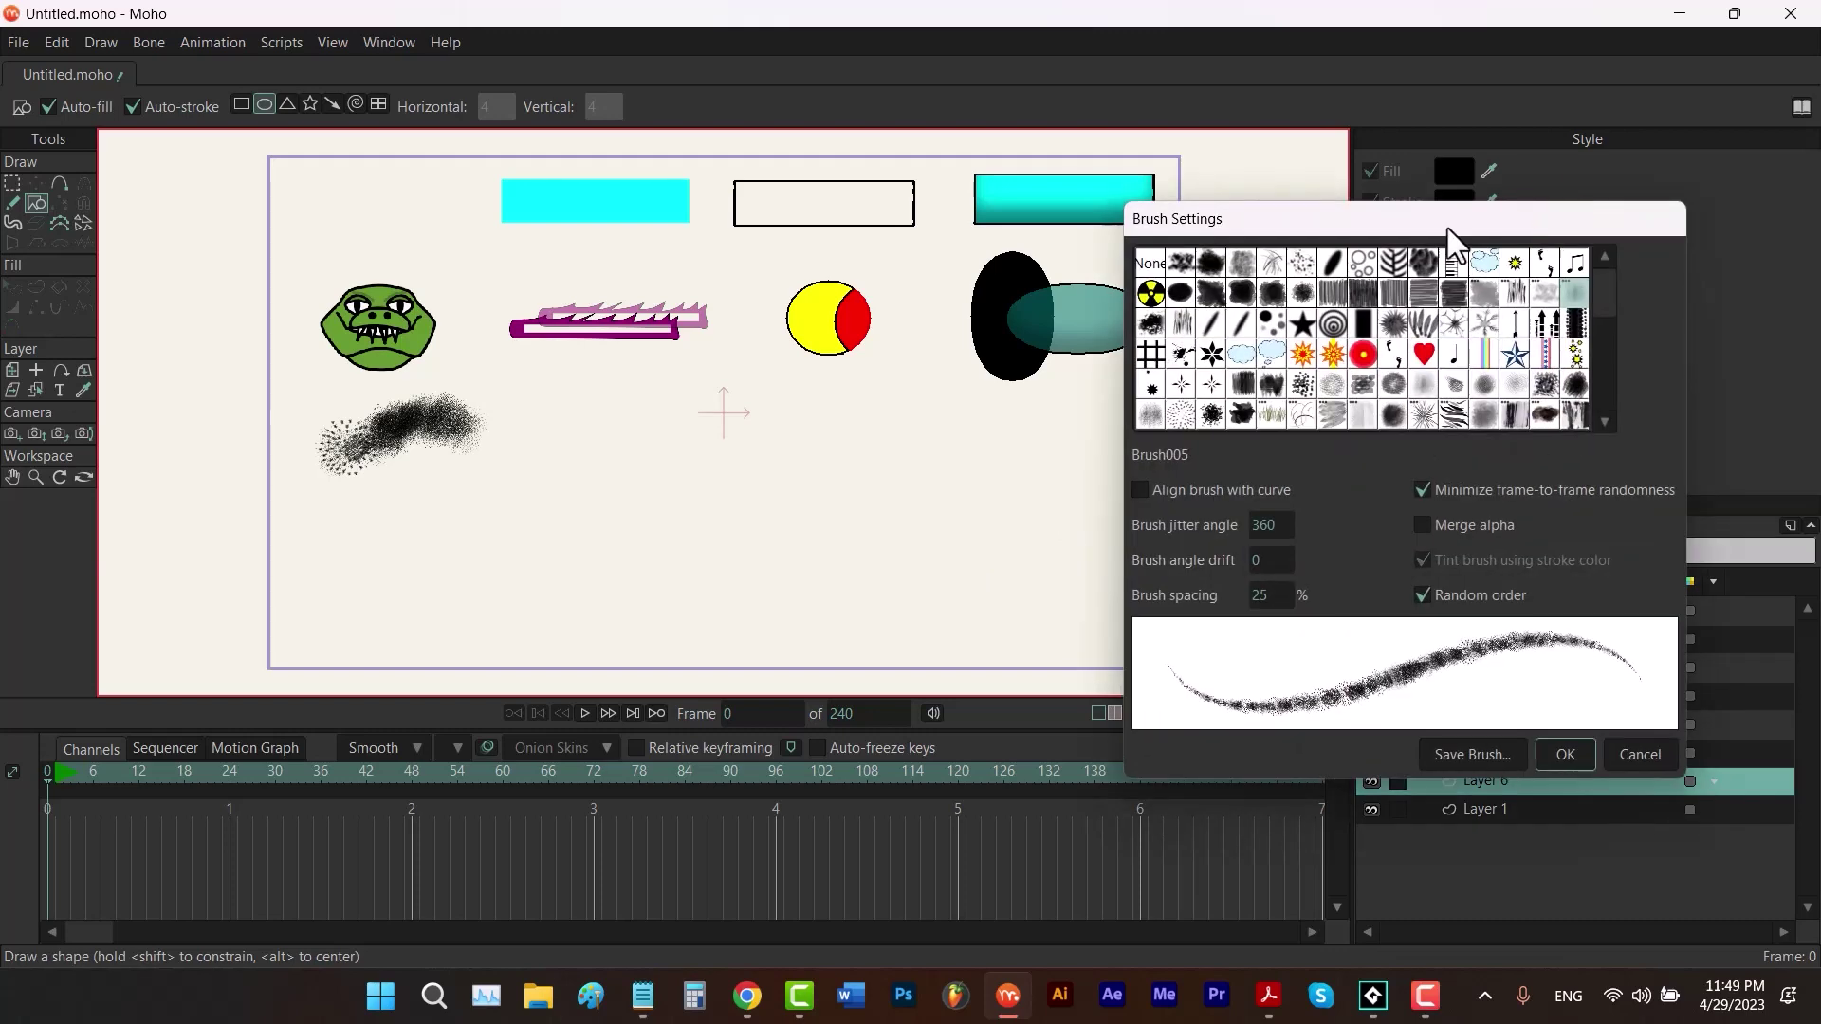
click(1152, 265)
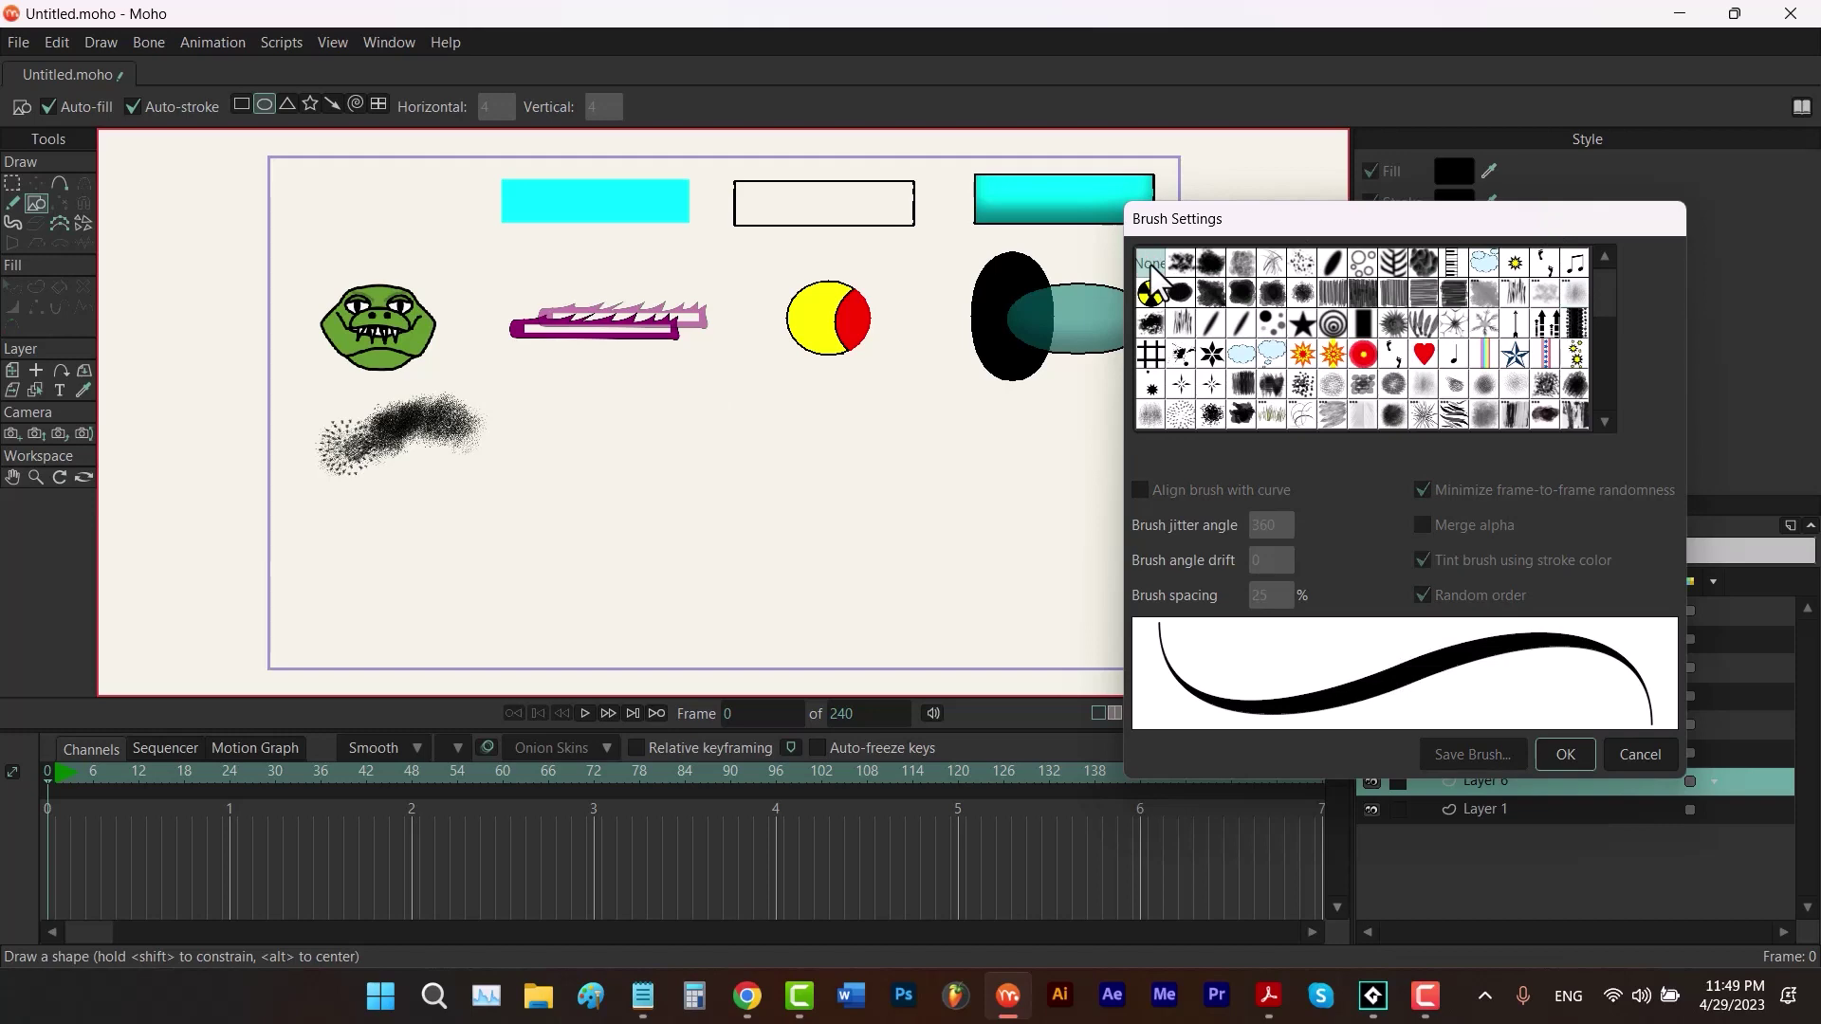
click(1565, 754)
Draw a cyan-filled rectangle with a black stroke of width 4 beside the brushed stroke
click(241, 107)
click(1465, 234)
text(4)
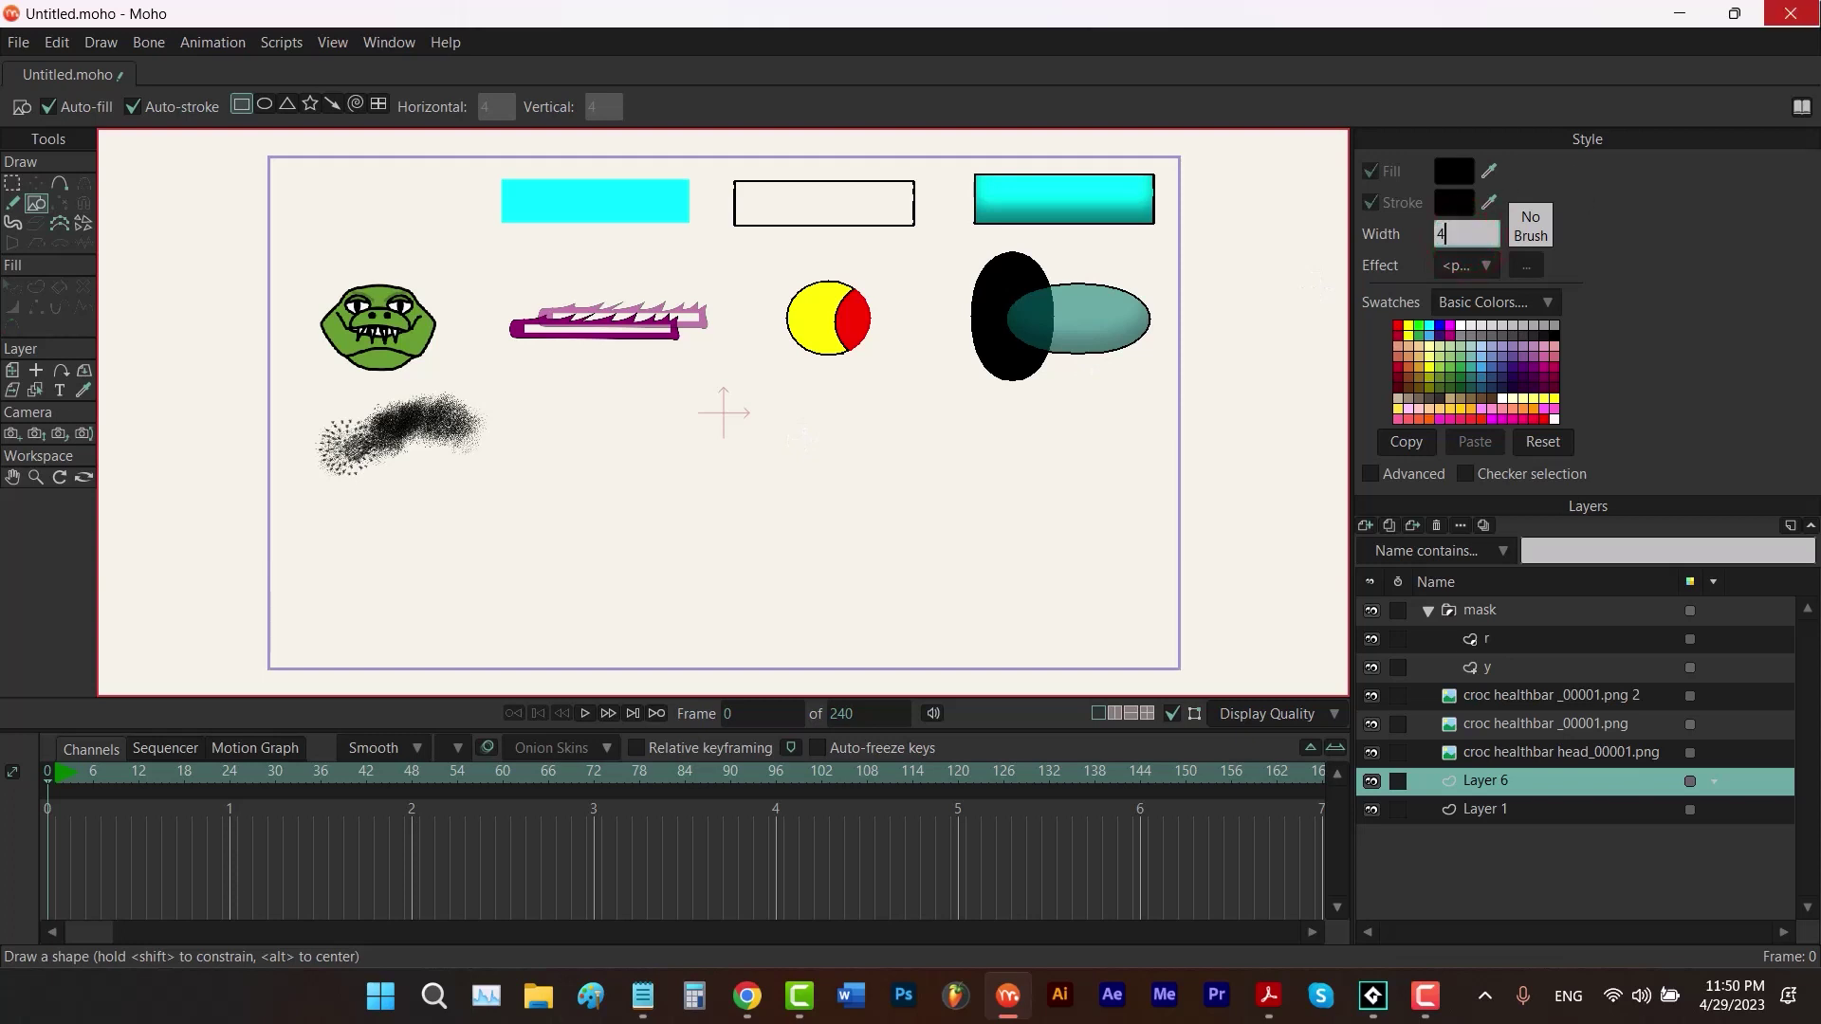
key(Return)
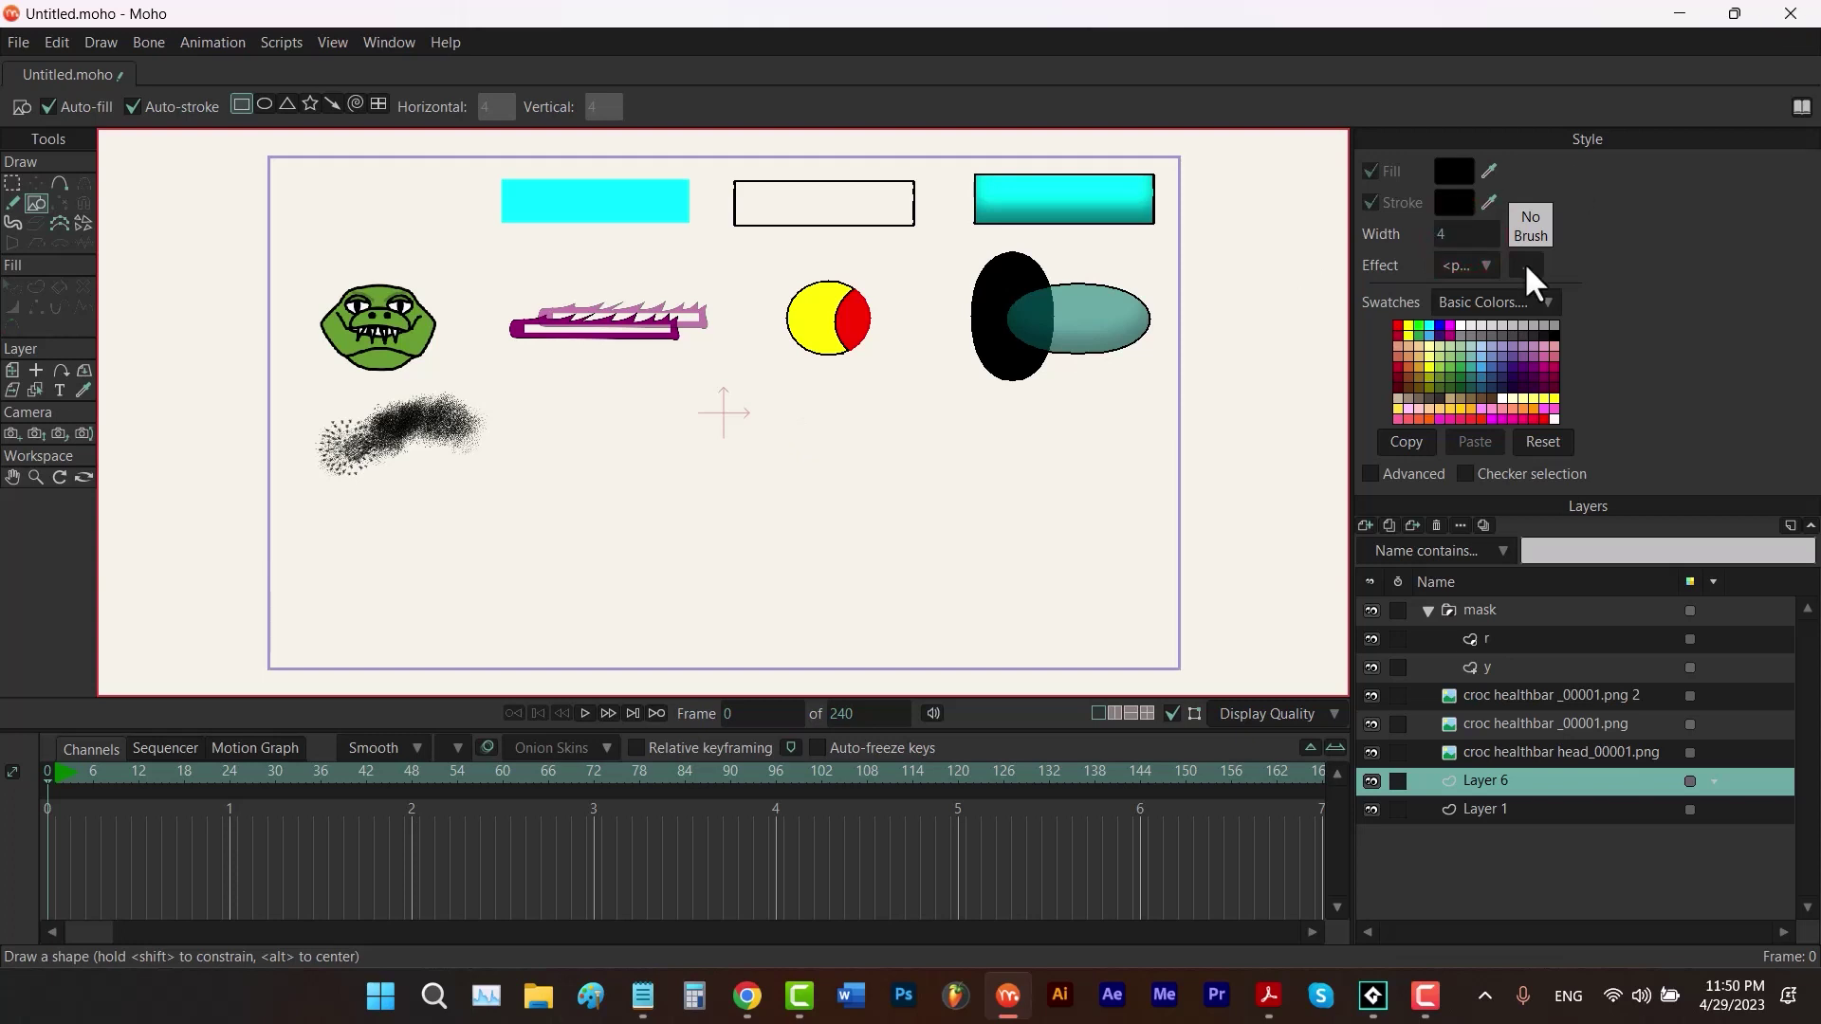
click(1431, 325)
drag(688, 398, 517, 447)
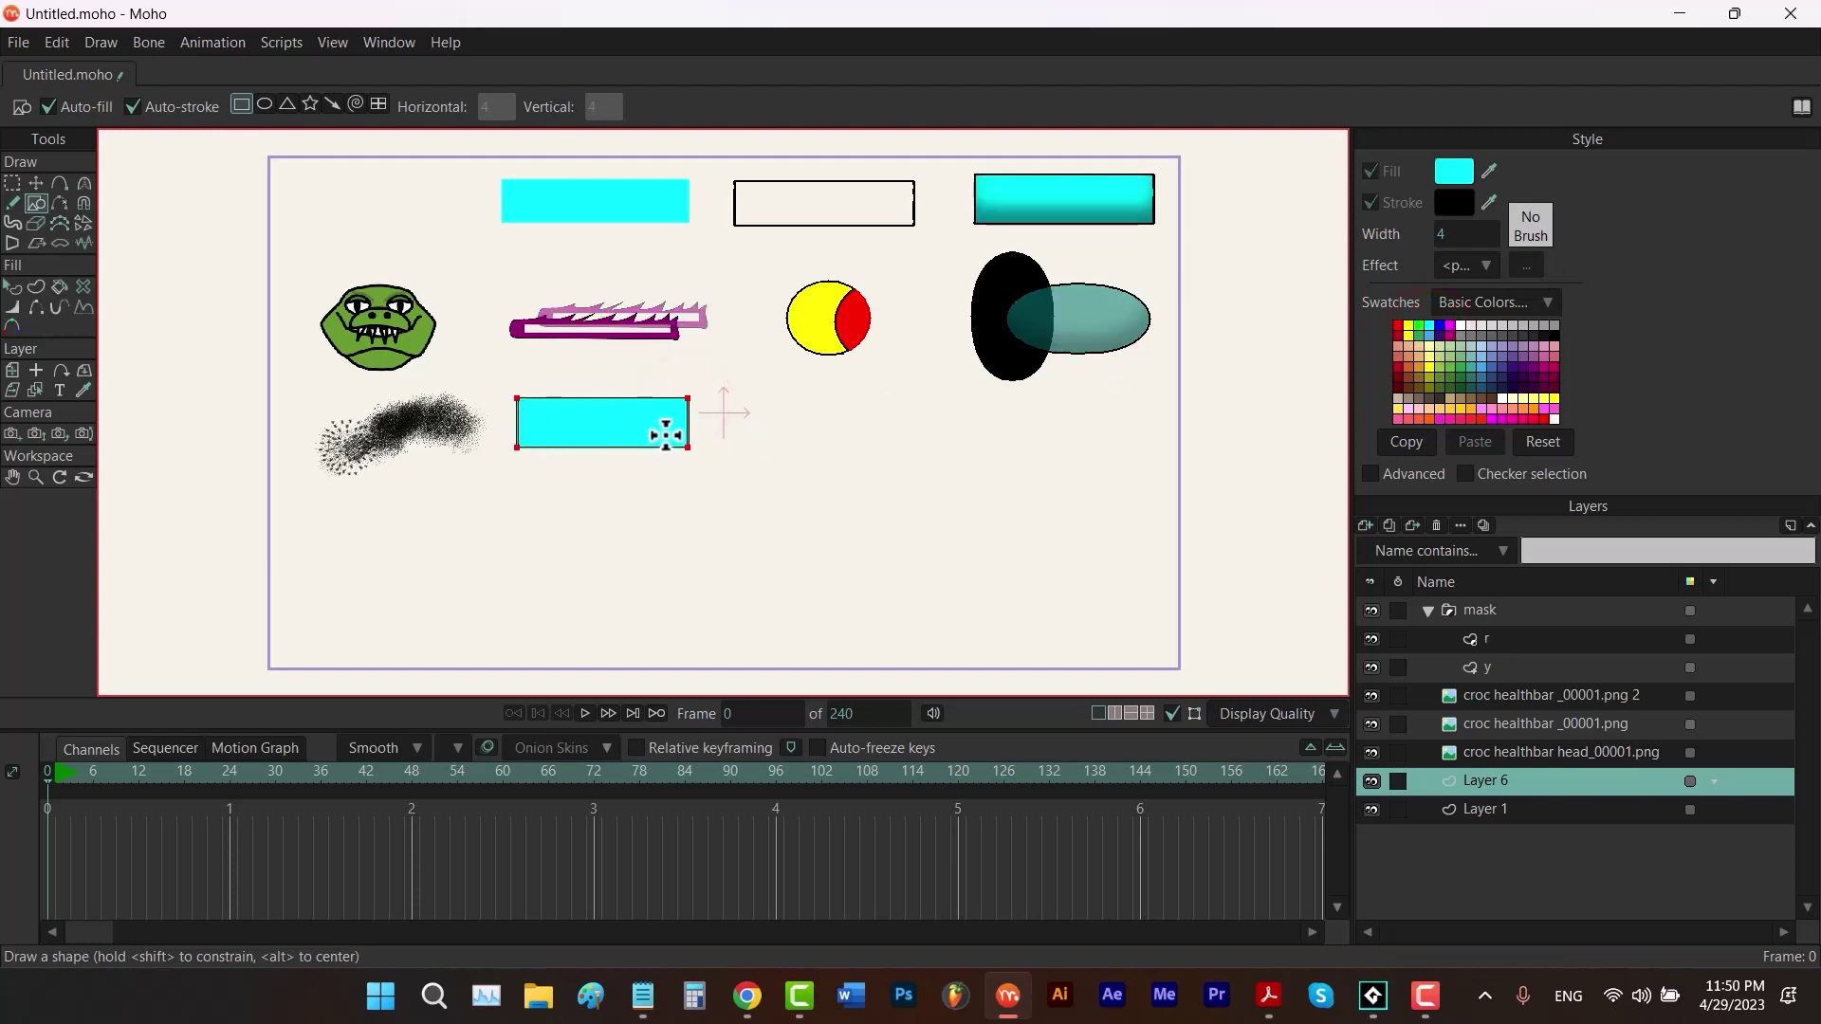
Squash the new cyan rectangle vertically into a thin horizontal bar
key(t)
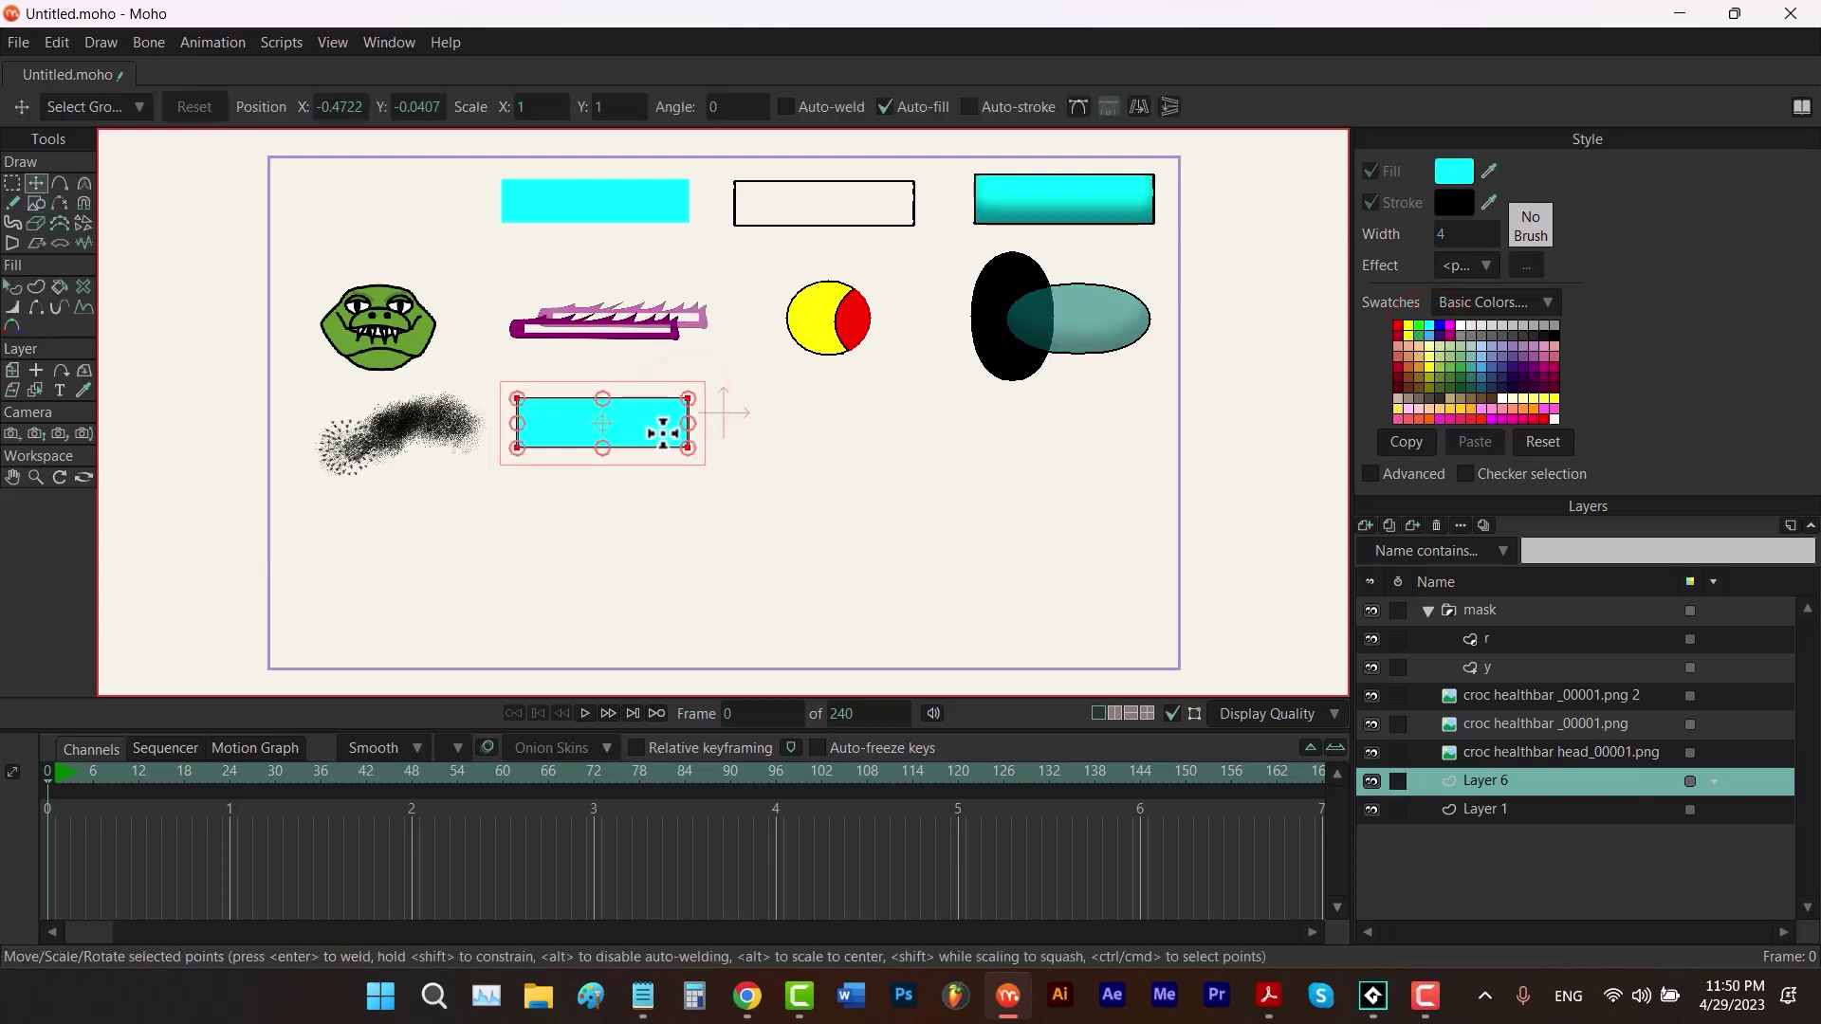
click(607, 414)
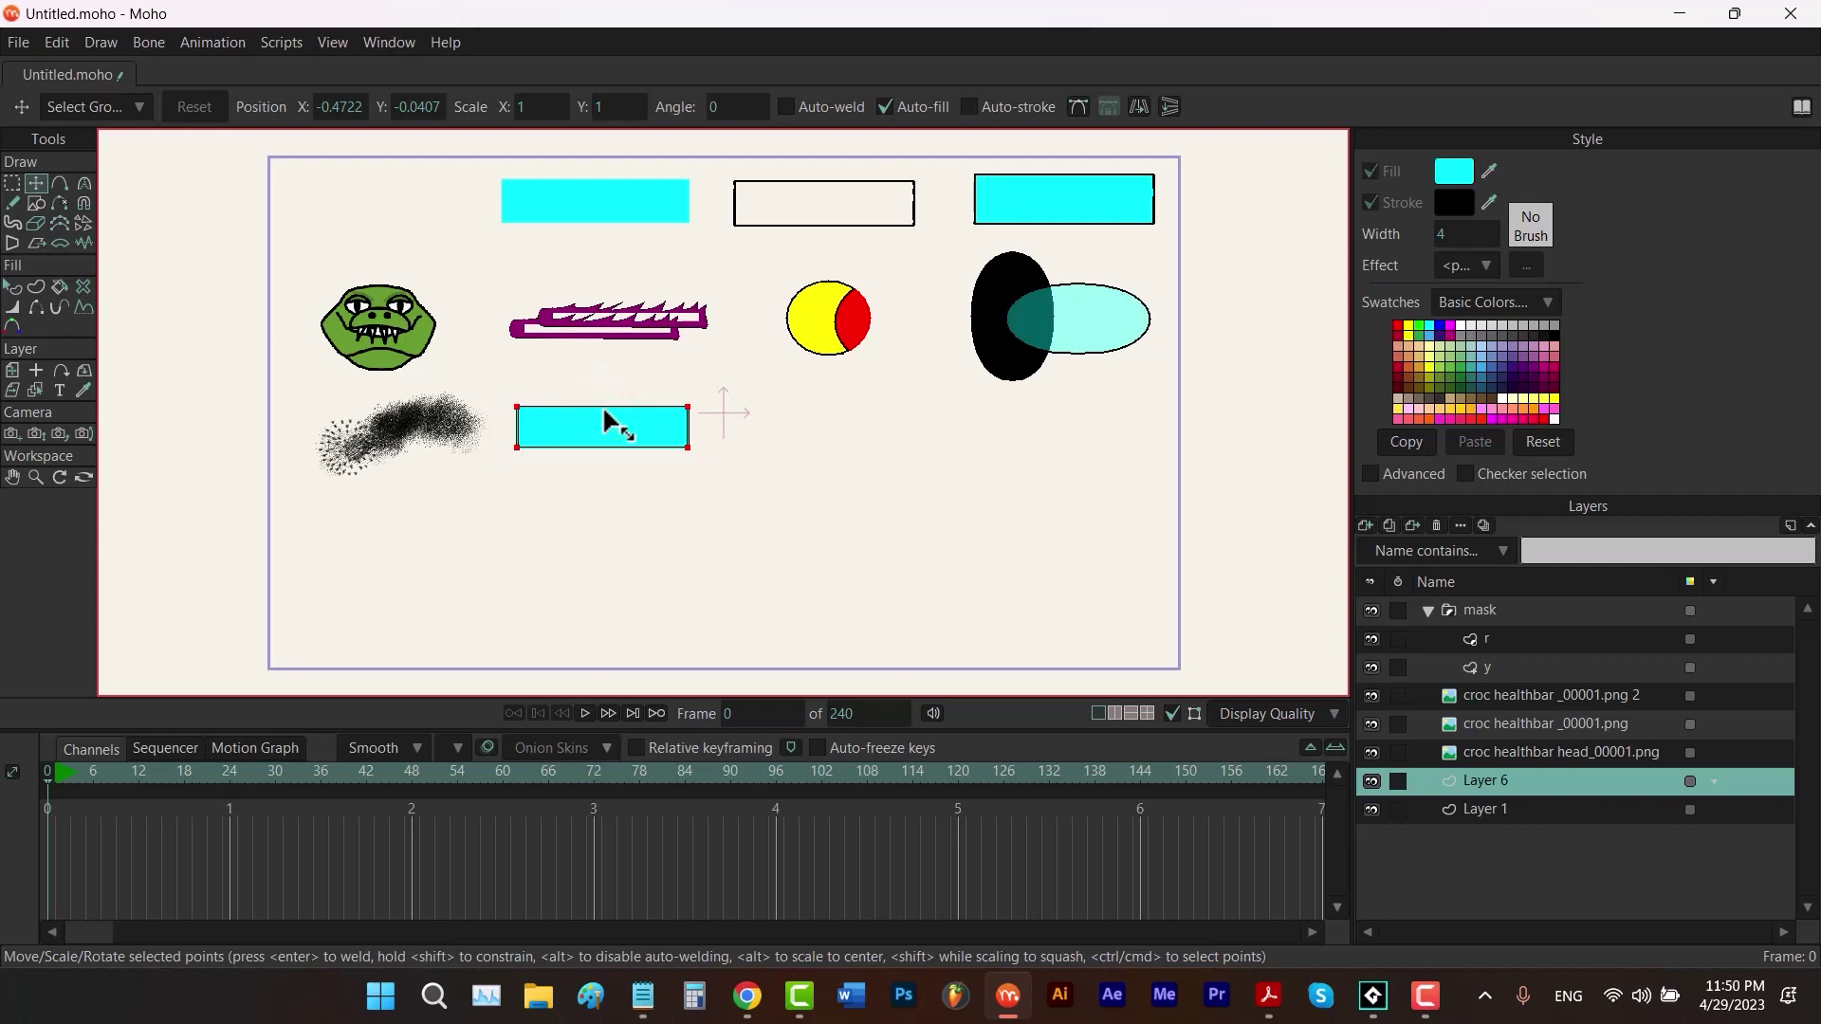
click(626, 423)
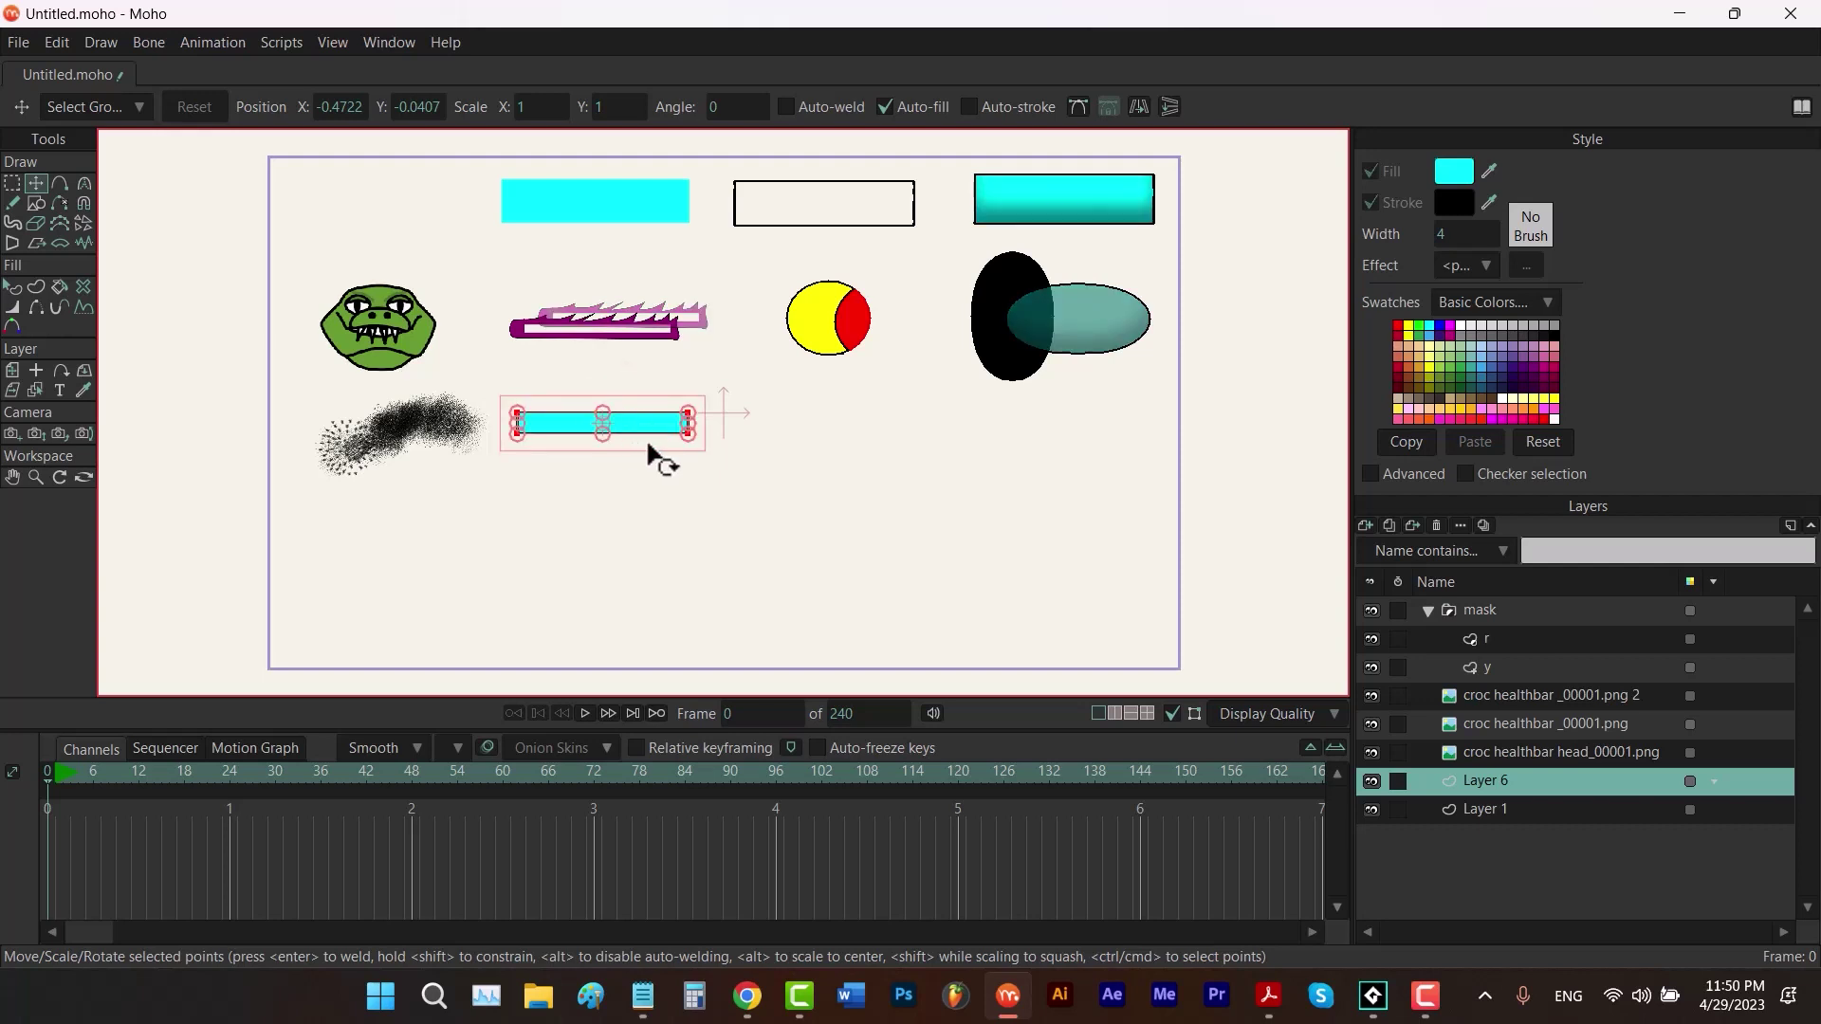
Group the cyan bar's layer and convert that group to a bone layer
right_click(1500, 777)
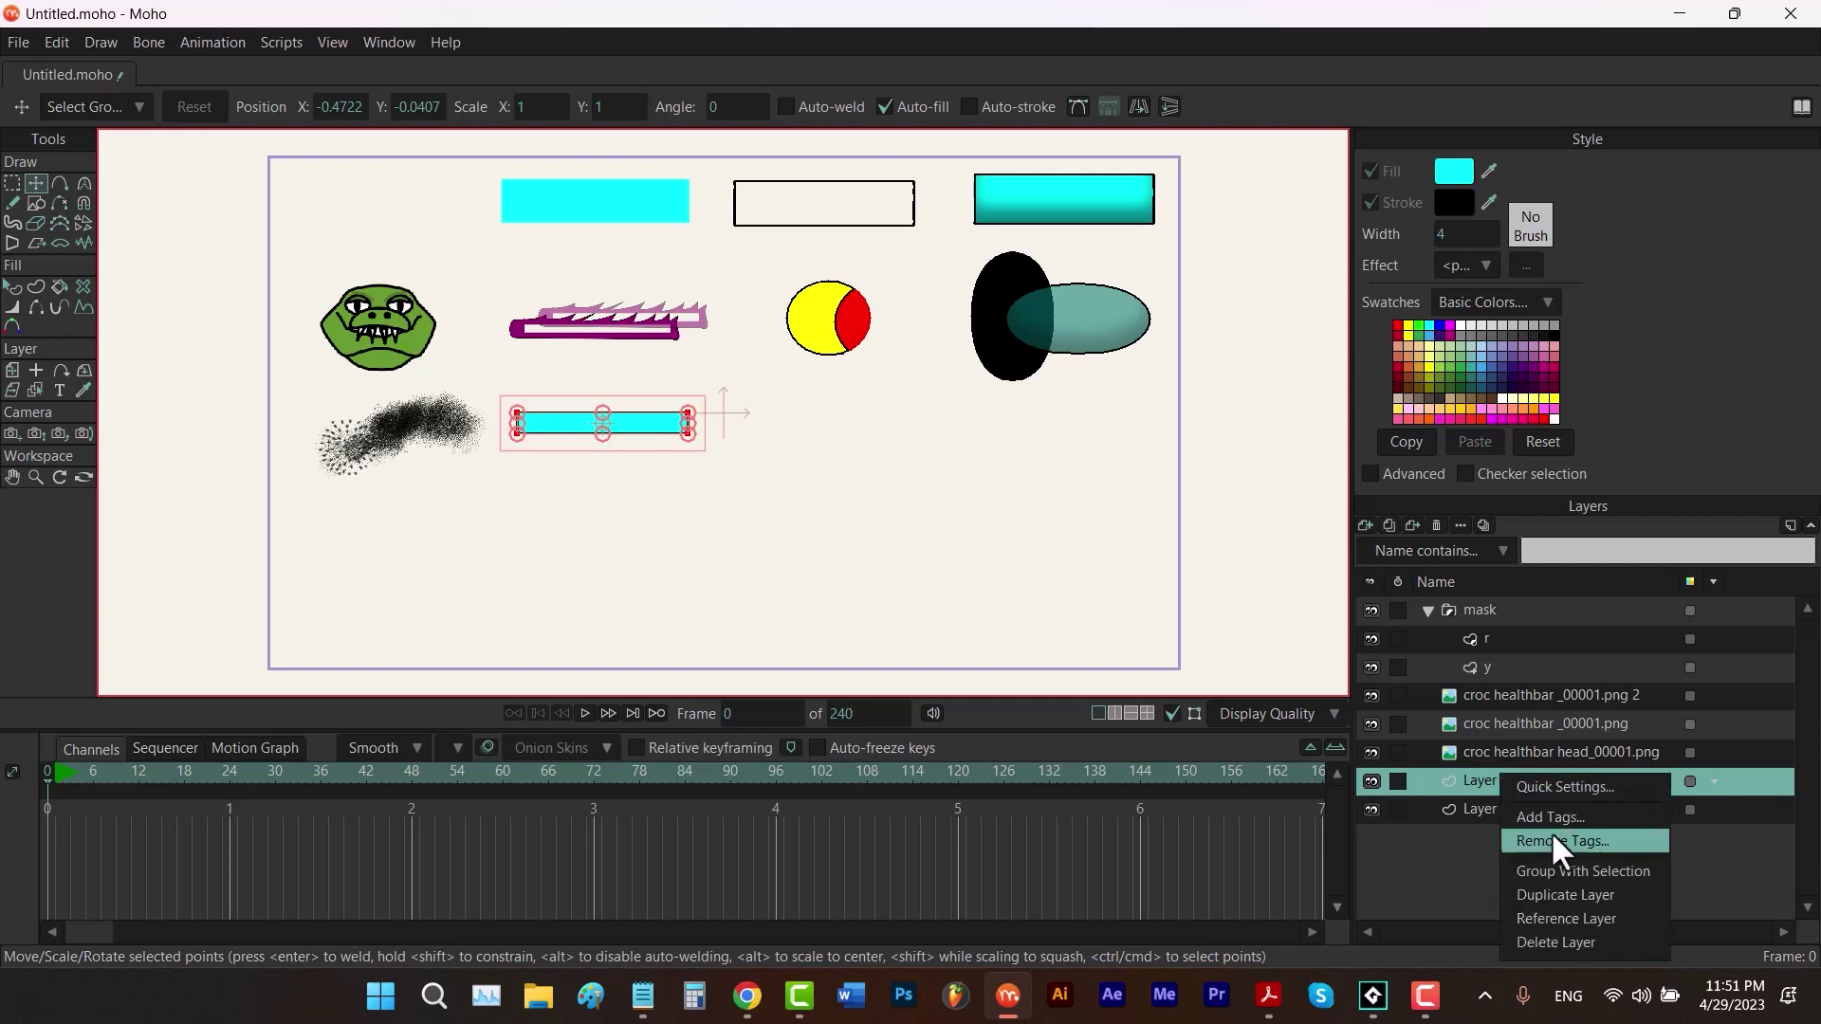
click(1569, 873)
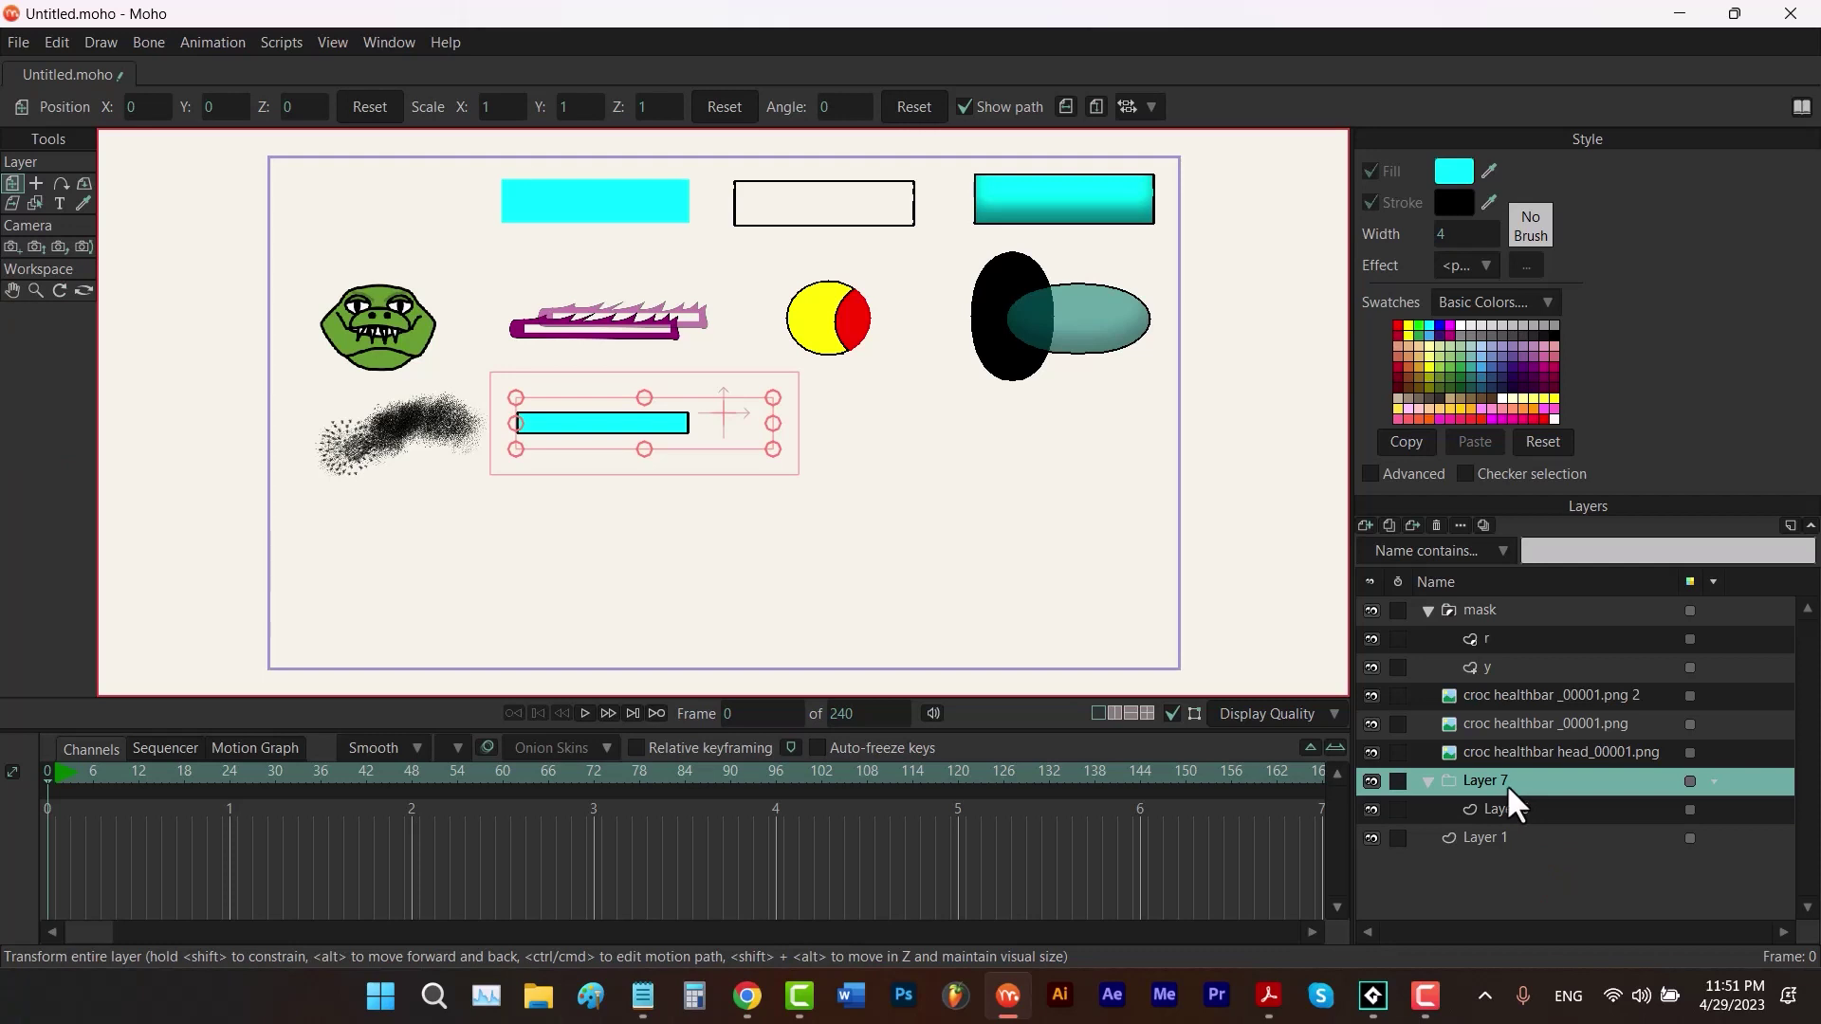
right_click(1503, 797)
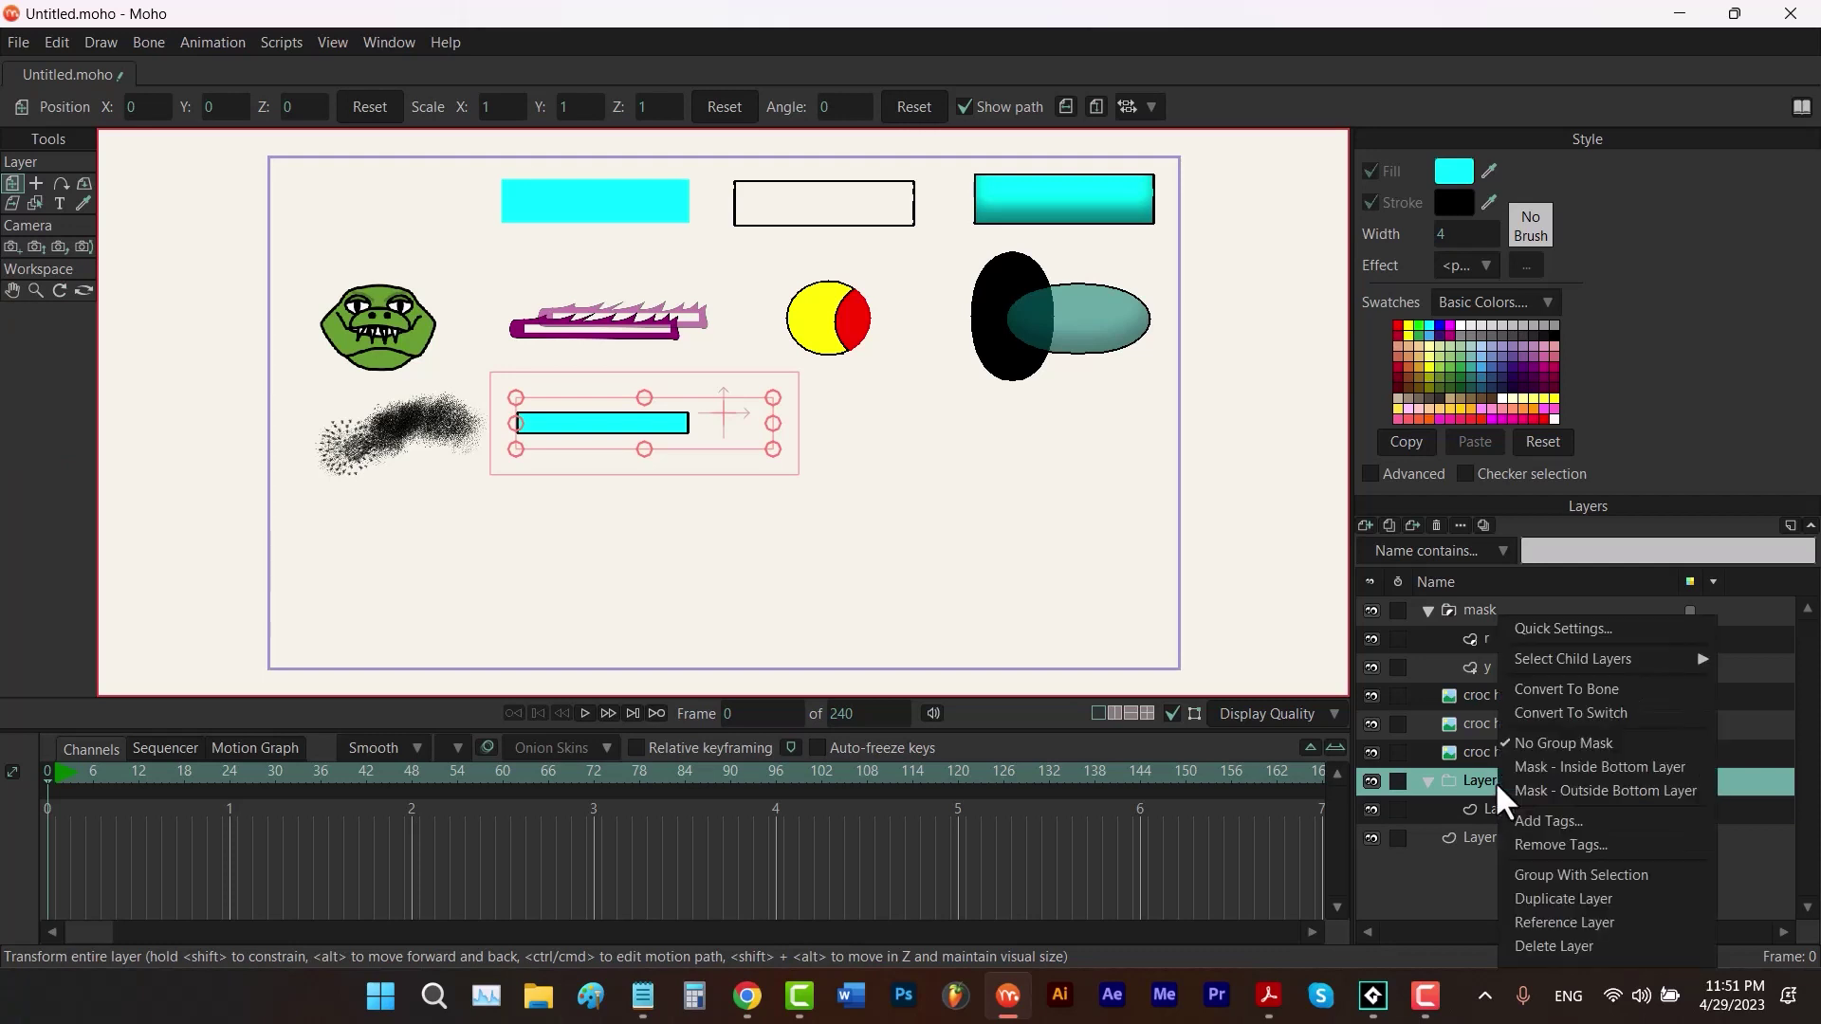
click(1560, 689)
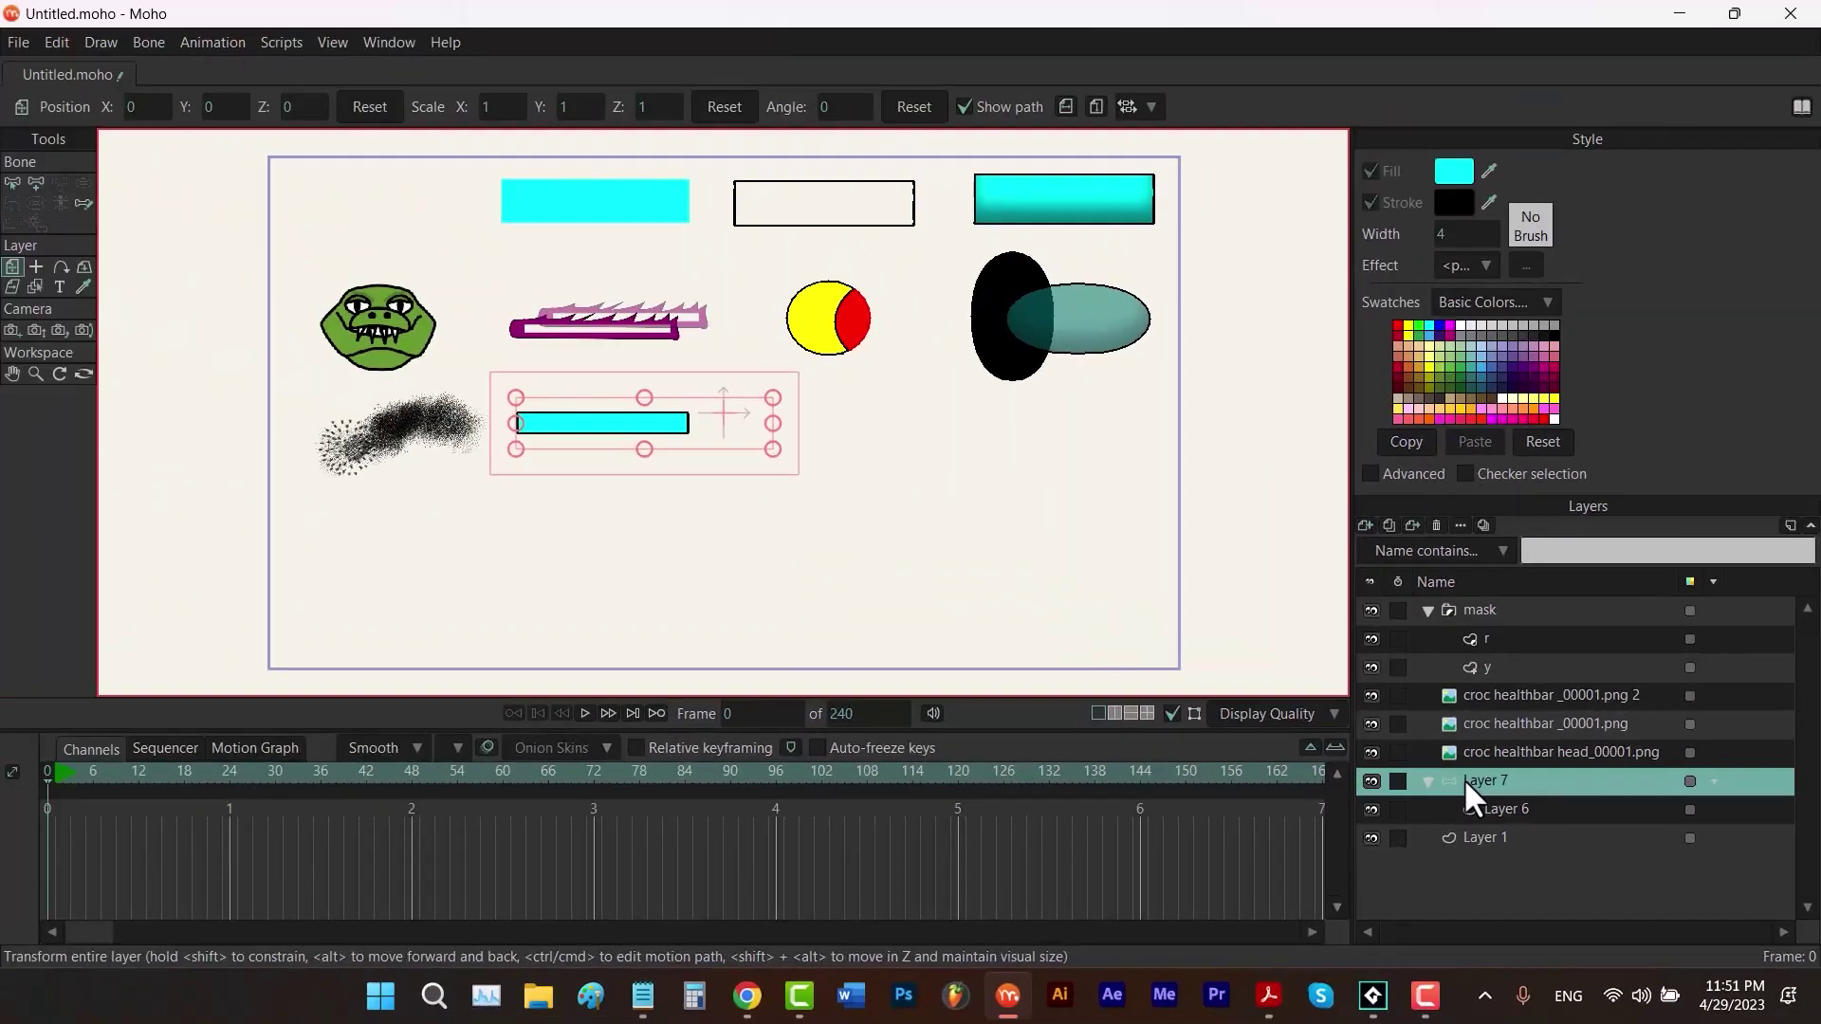
Add two connected bones end to end along the cyan bar
key(a)
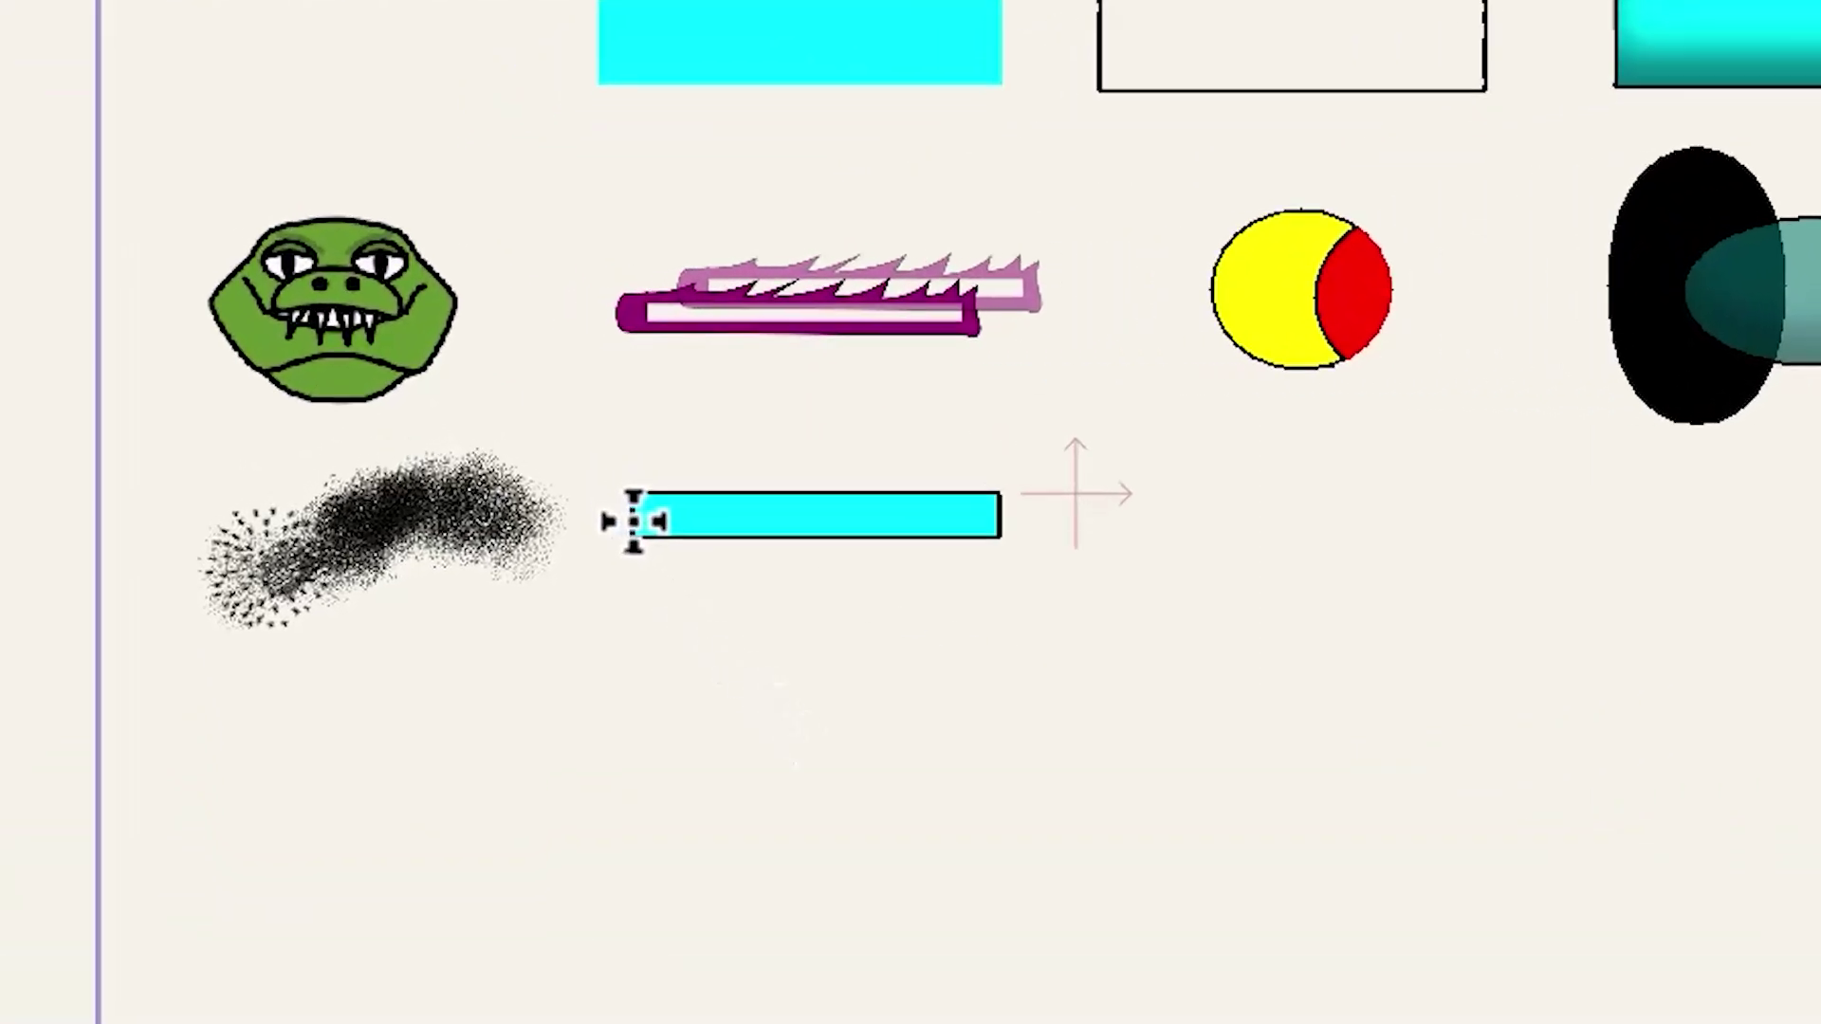
drag(633, 520, 1075, 549)
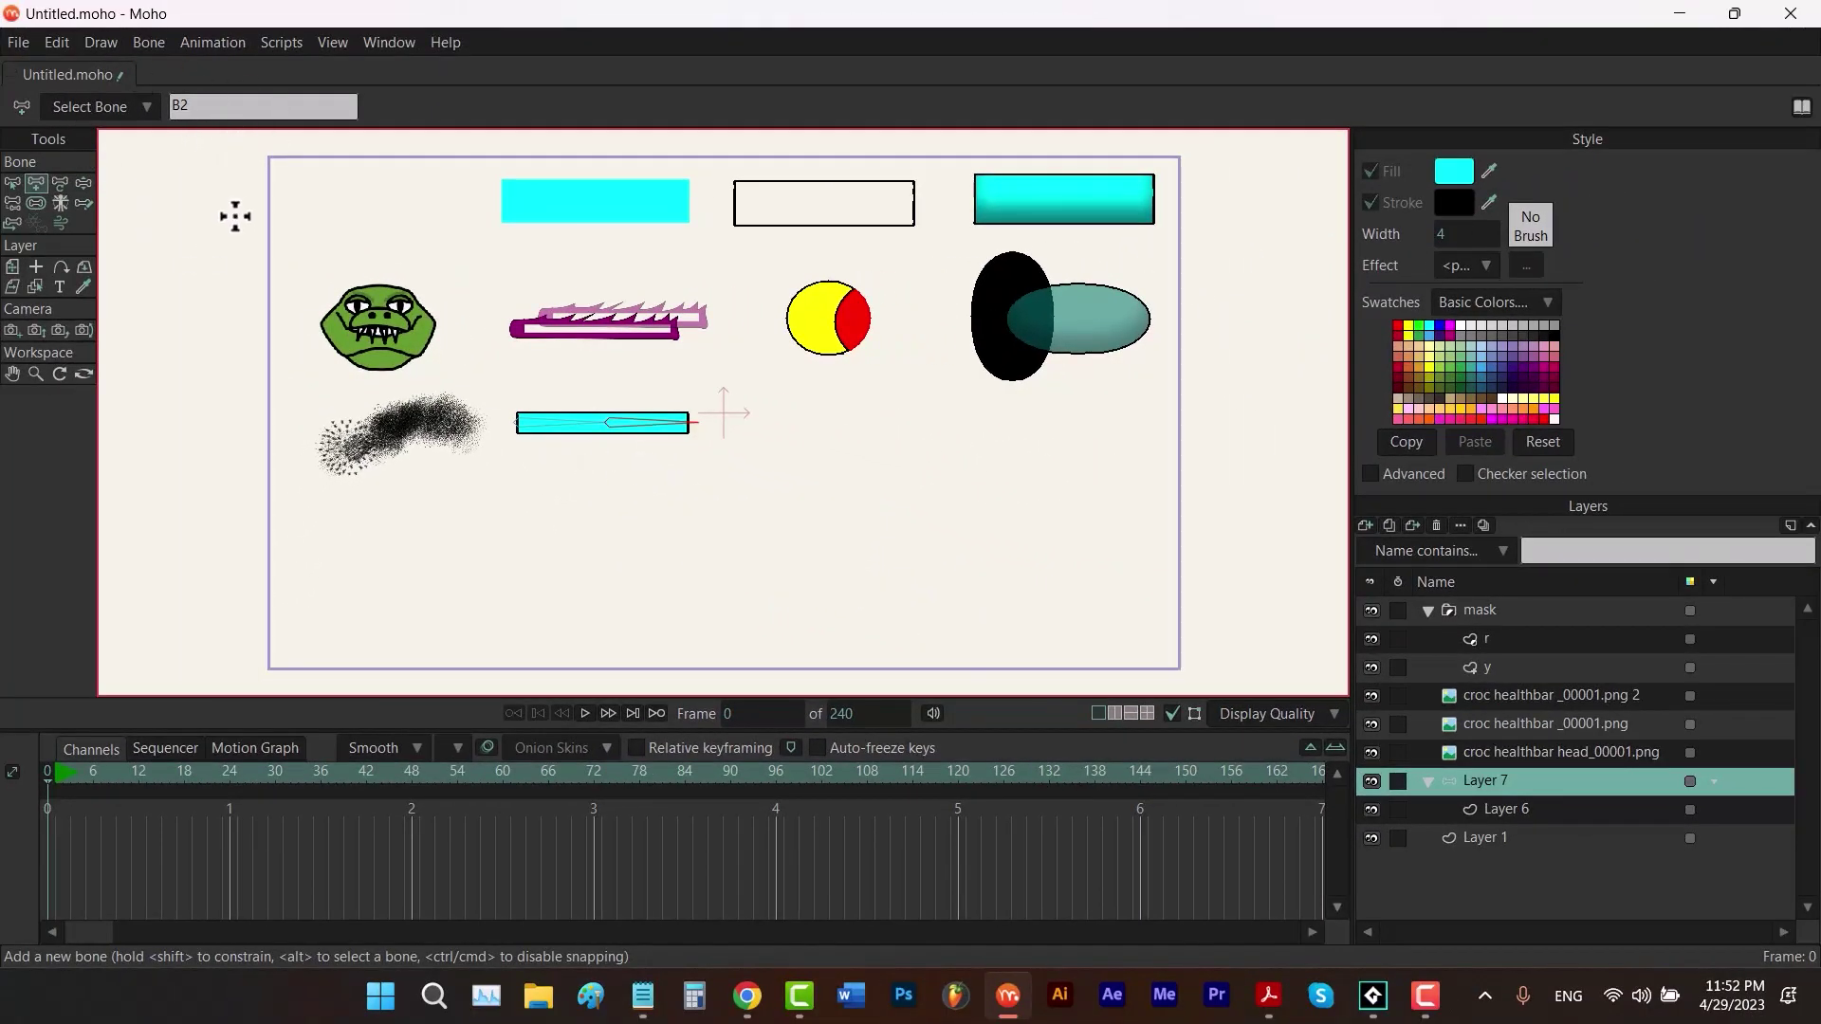
Name the first bone in the cyan bar "arm" and the second one "forearm"
key(z)
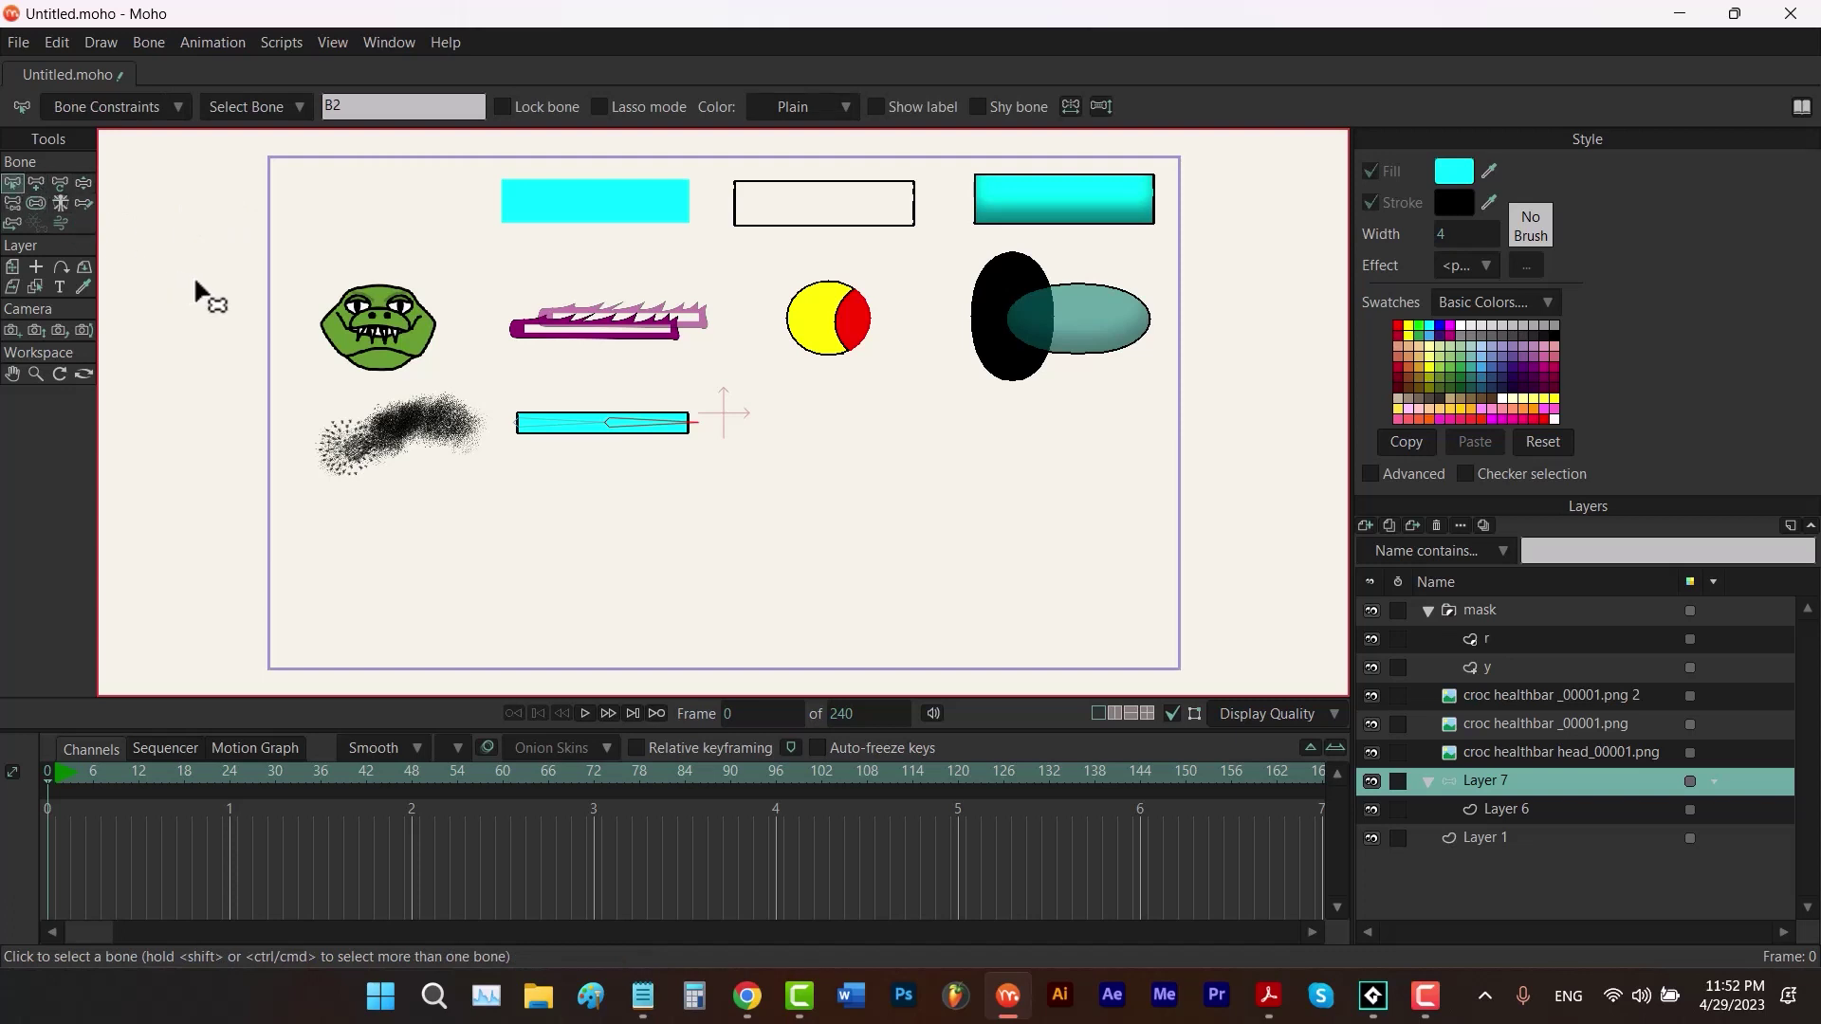
click(529, 419)
double_click(361, 110)
text(arm)
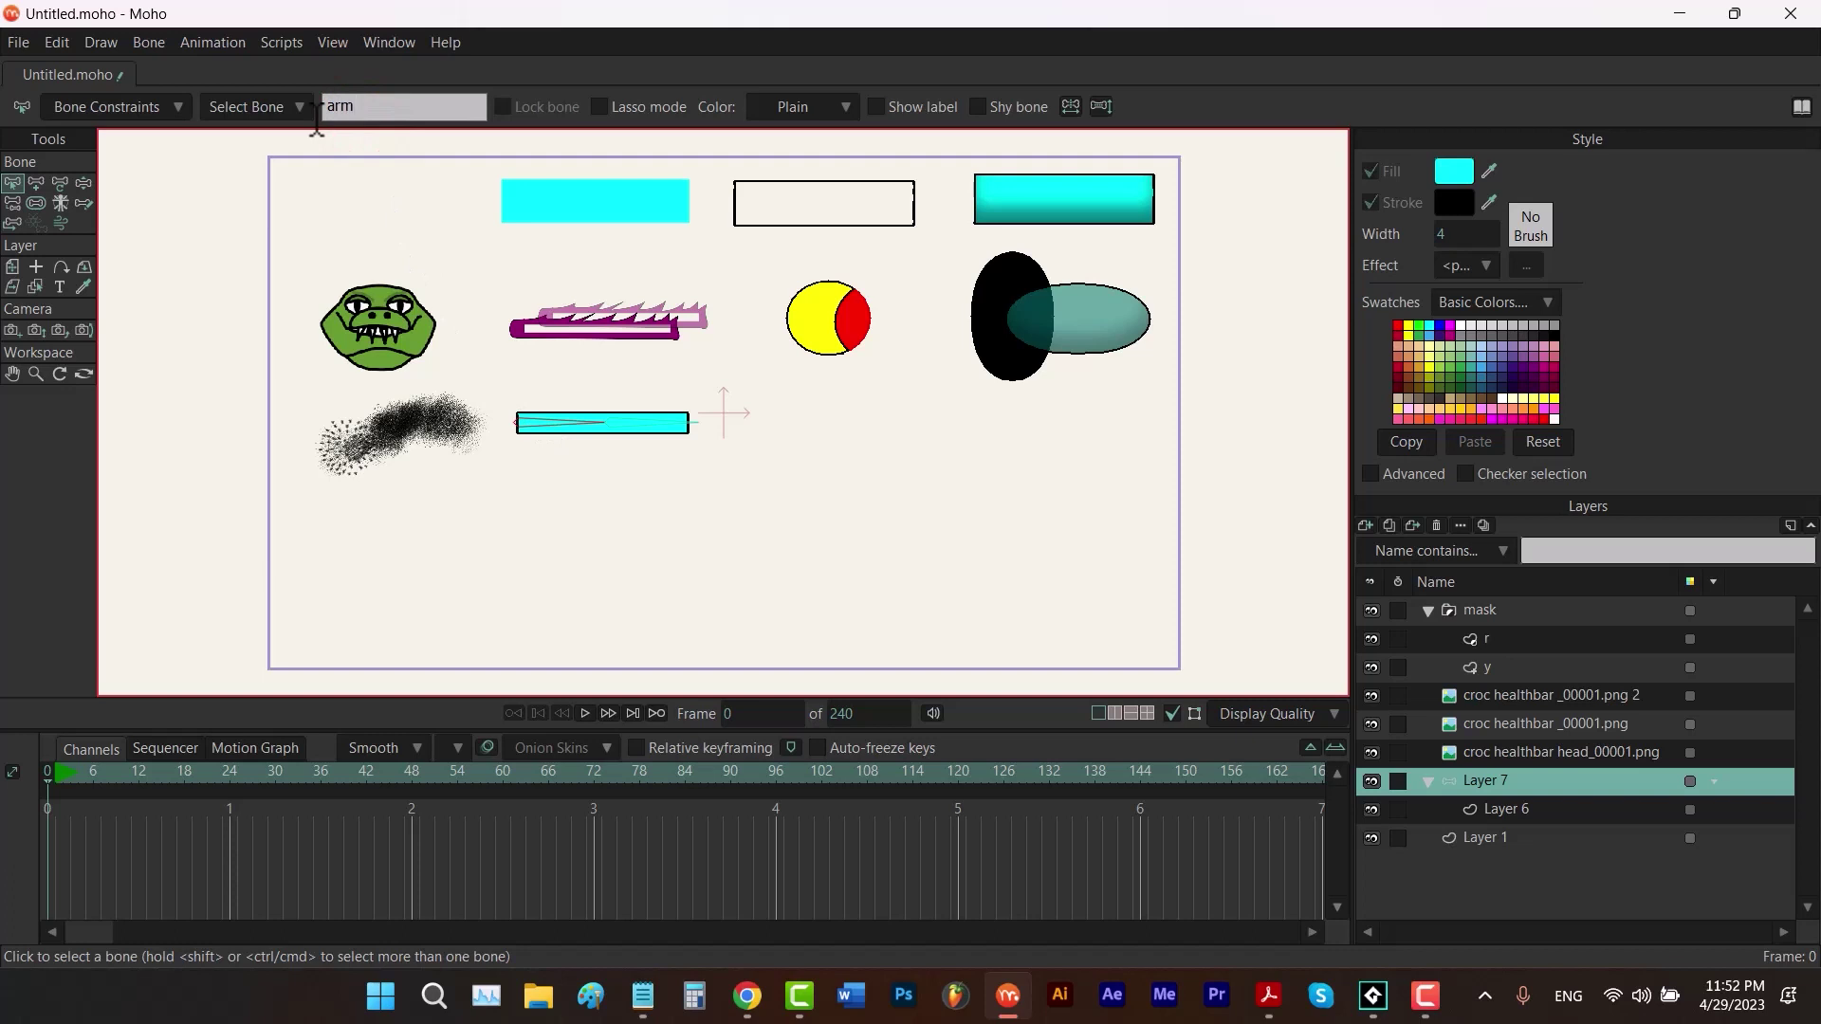
key(Return)
click(628, 423)
double_click(381, 106)
text(forearm)
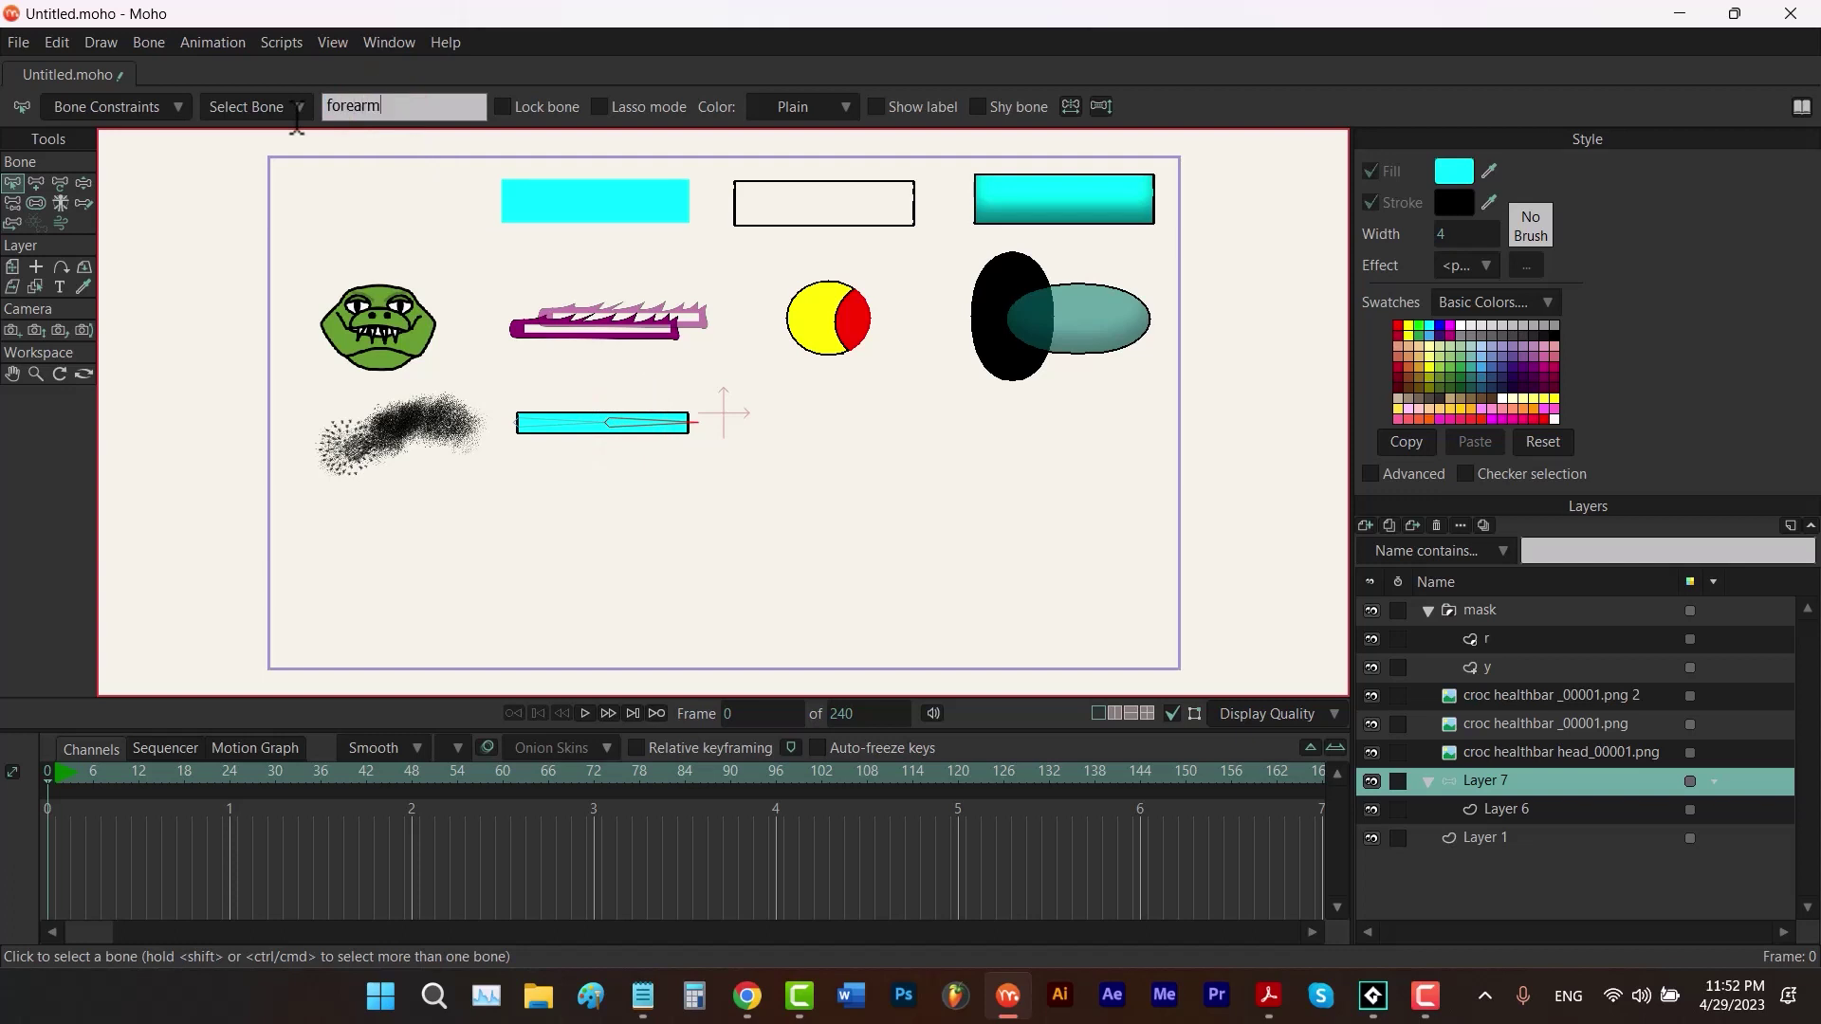
key(Return)
Turn on the label of both the arm and forearm bones and enable Labels in the display quality details
click(550, 425)
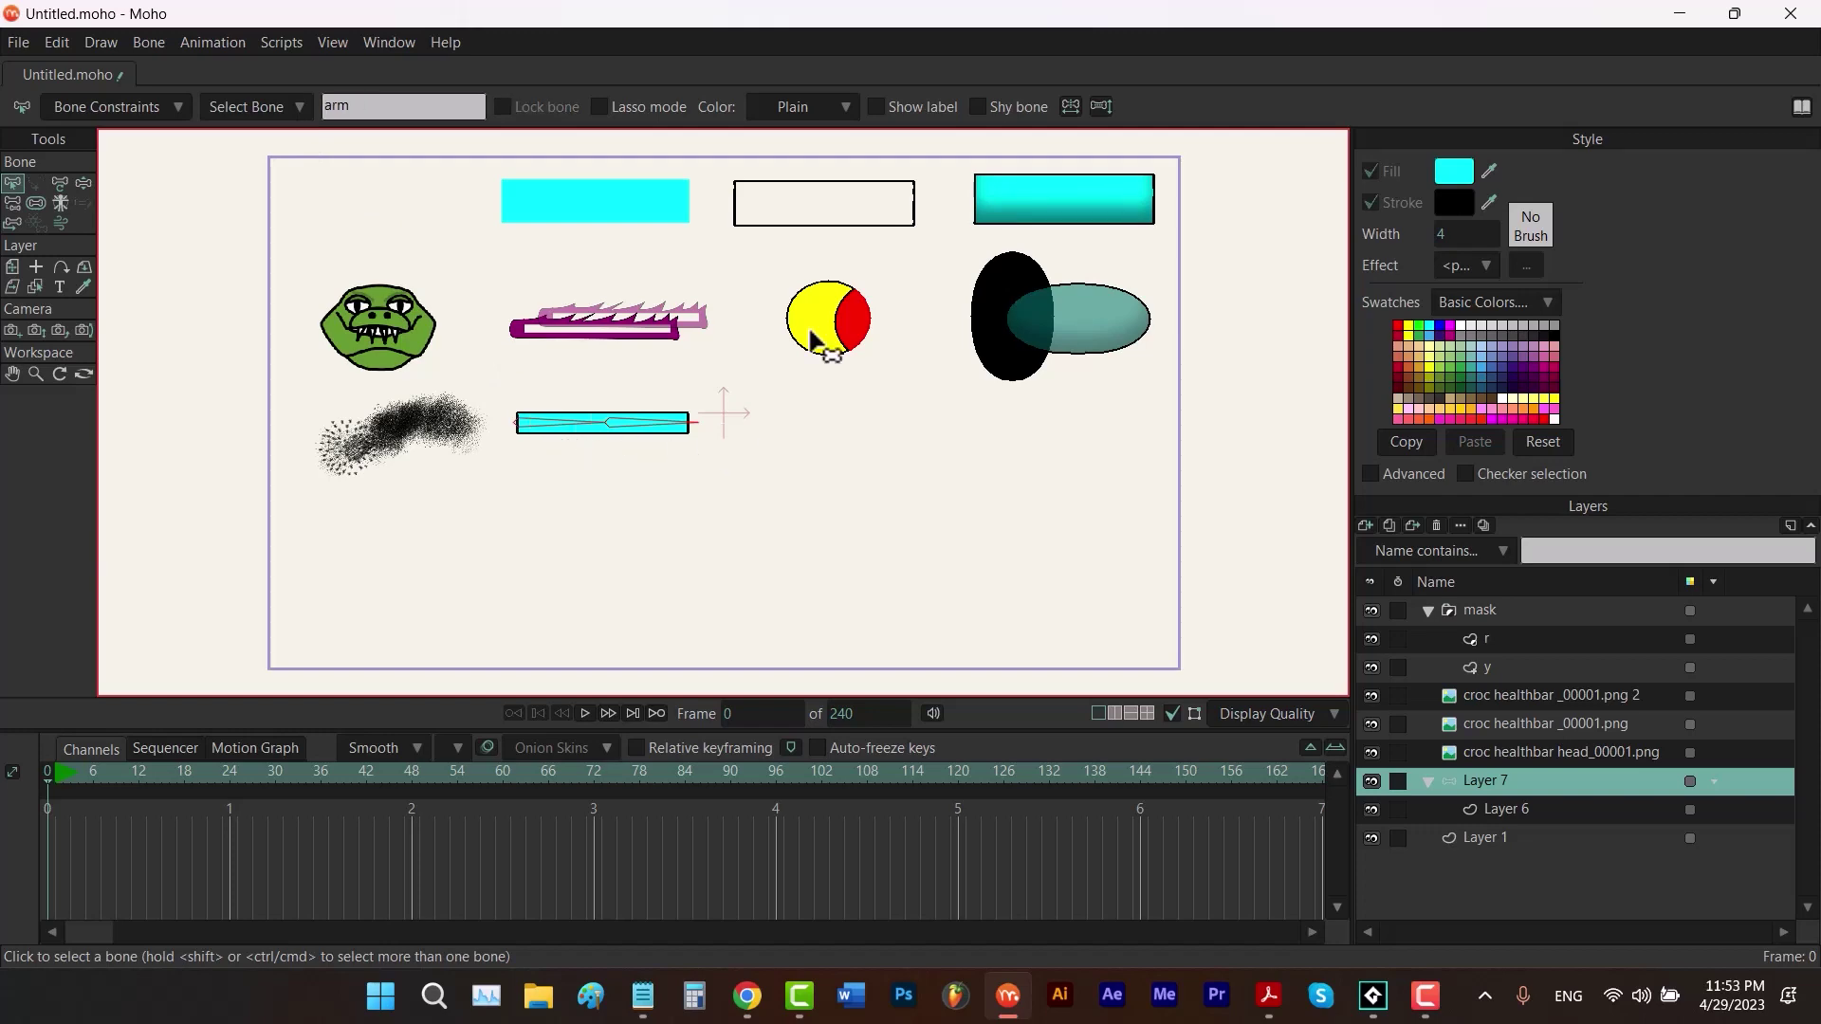
click(877, 105)
click(1237, 713)
click(1345, 848)
click(1345, 847)
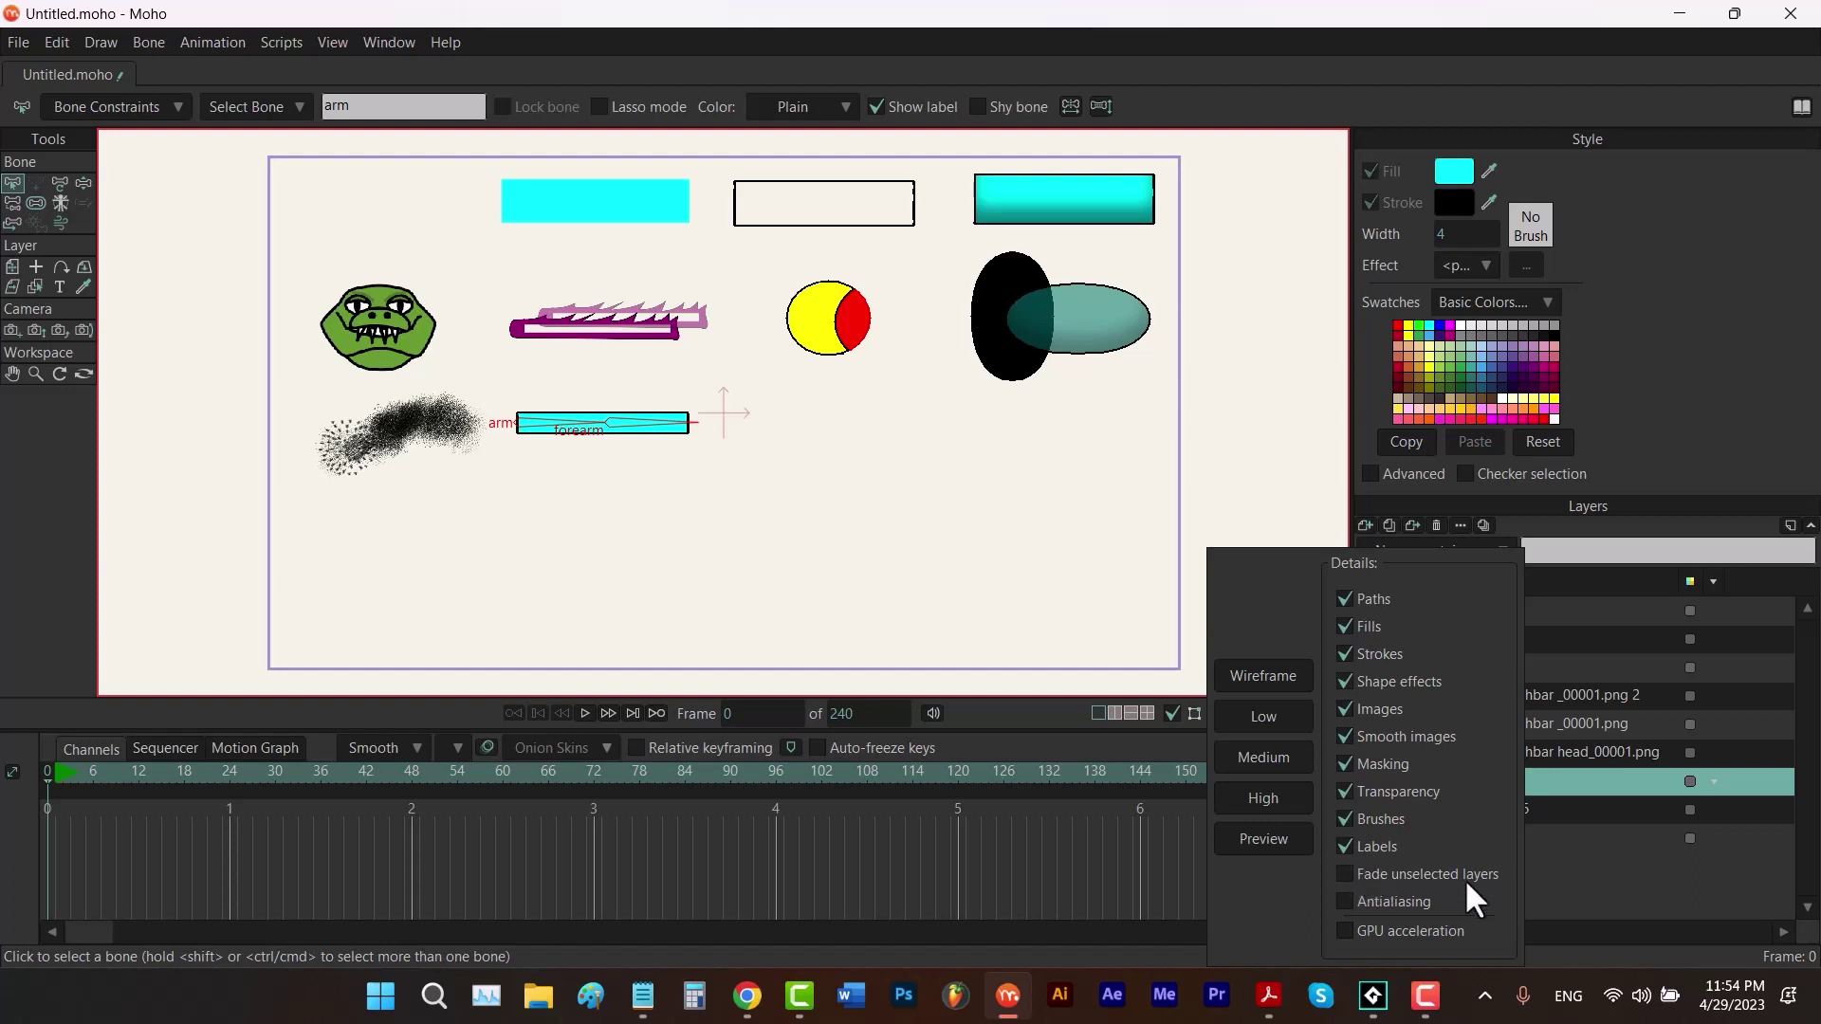
Turn Fade unselected layers on and back off in the display quality details
click(1570, 854)
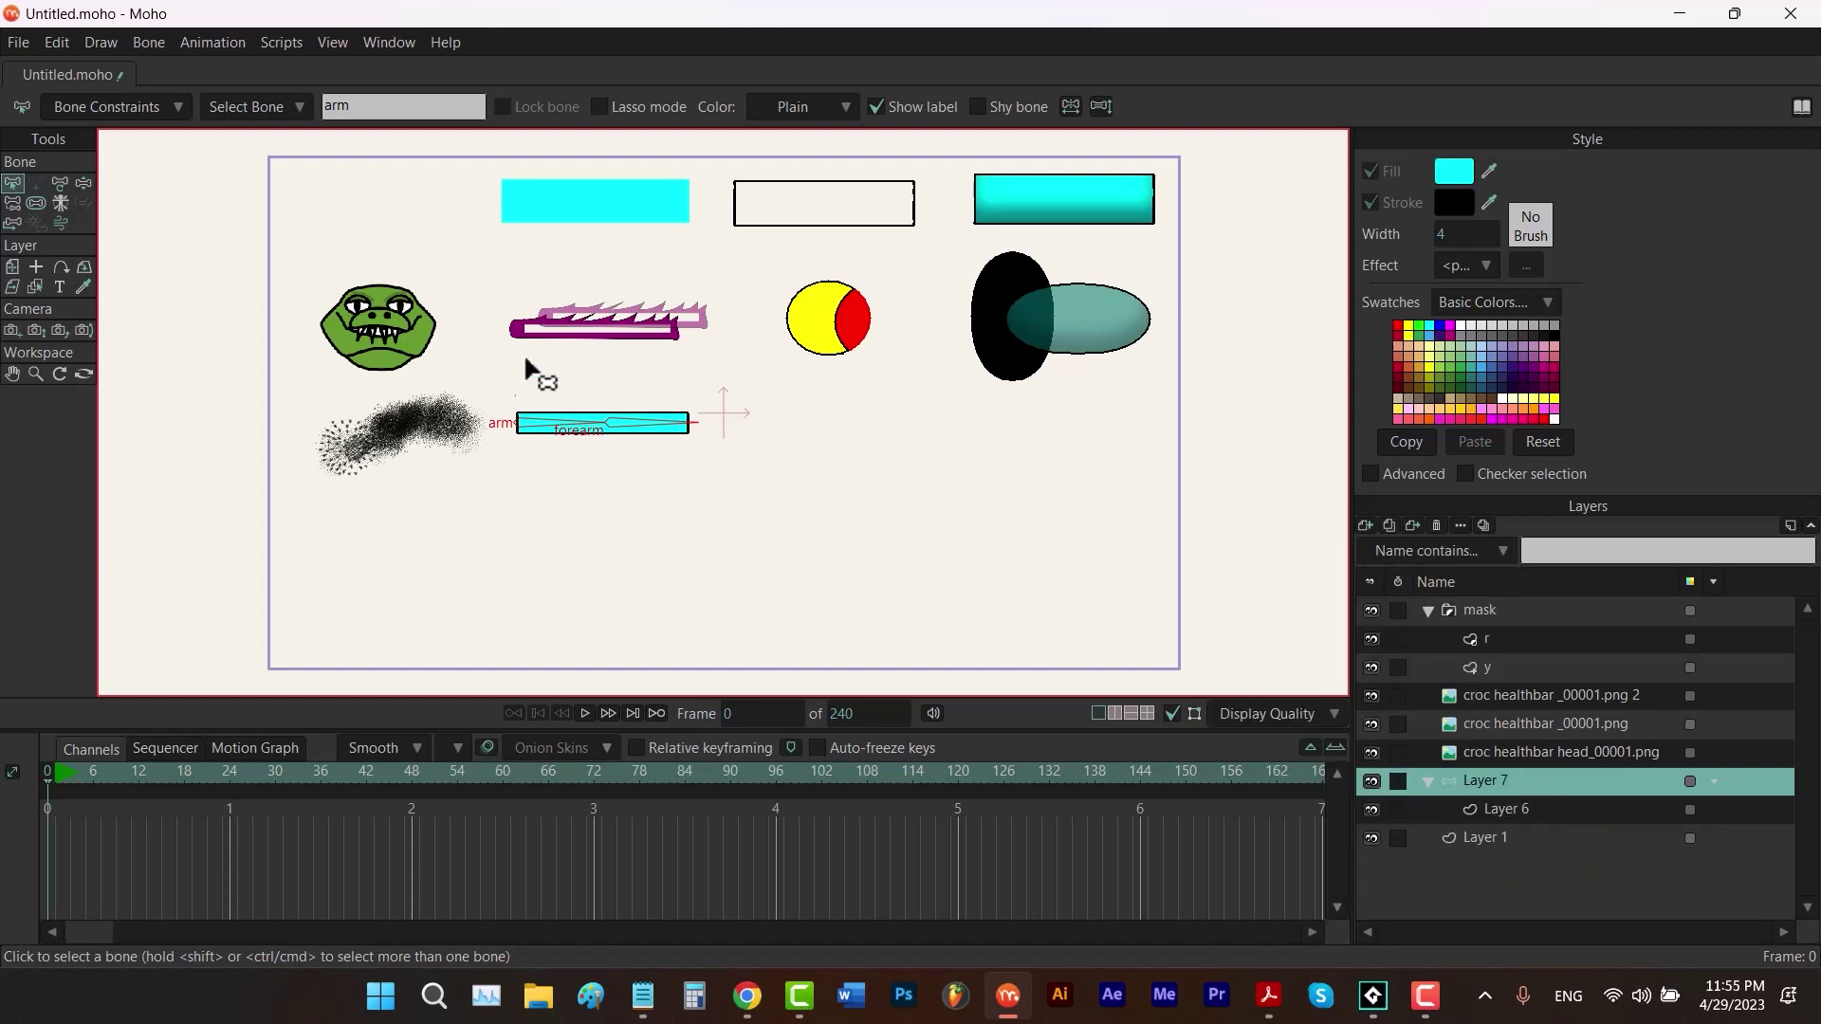
click(1252, 714)
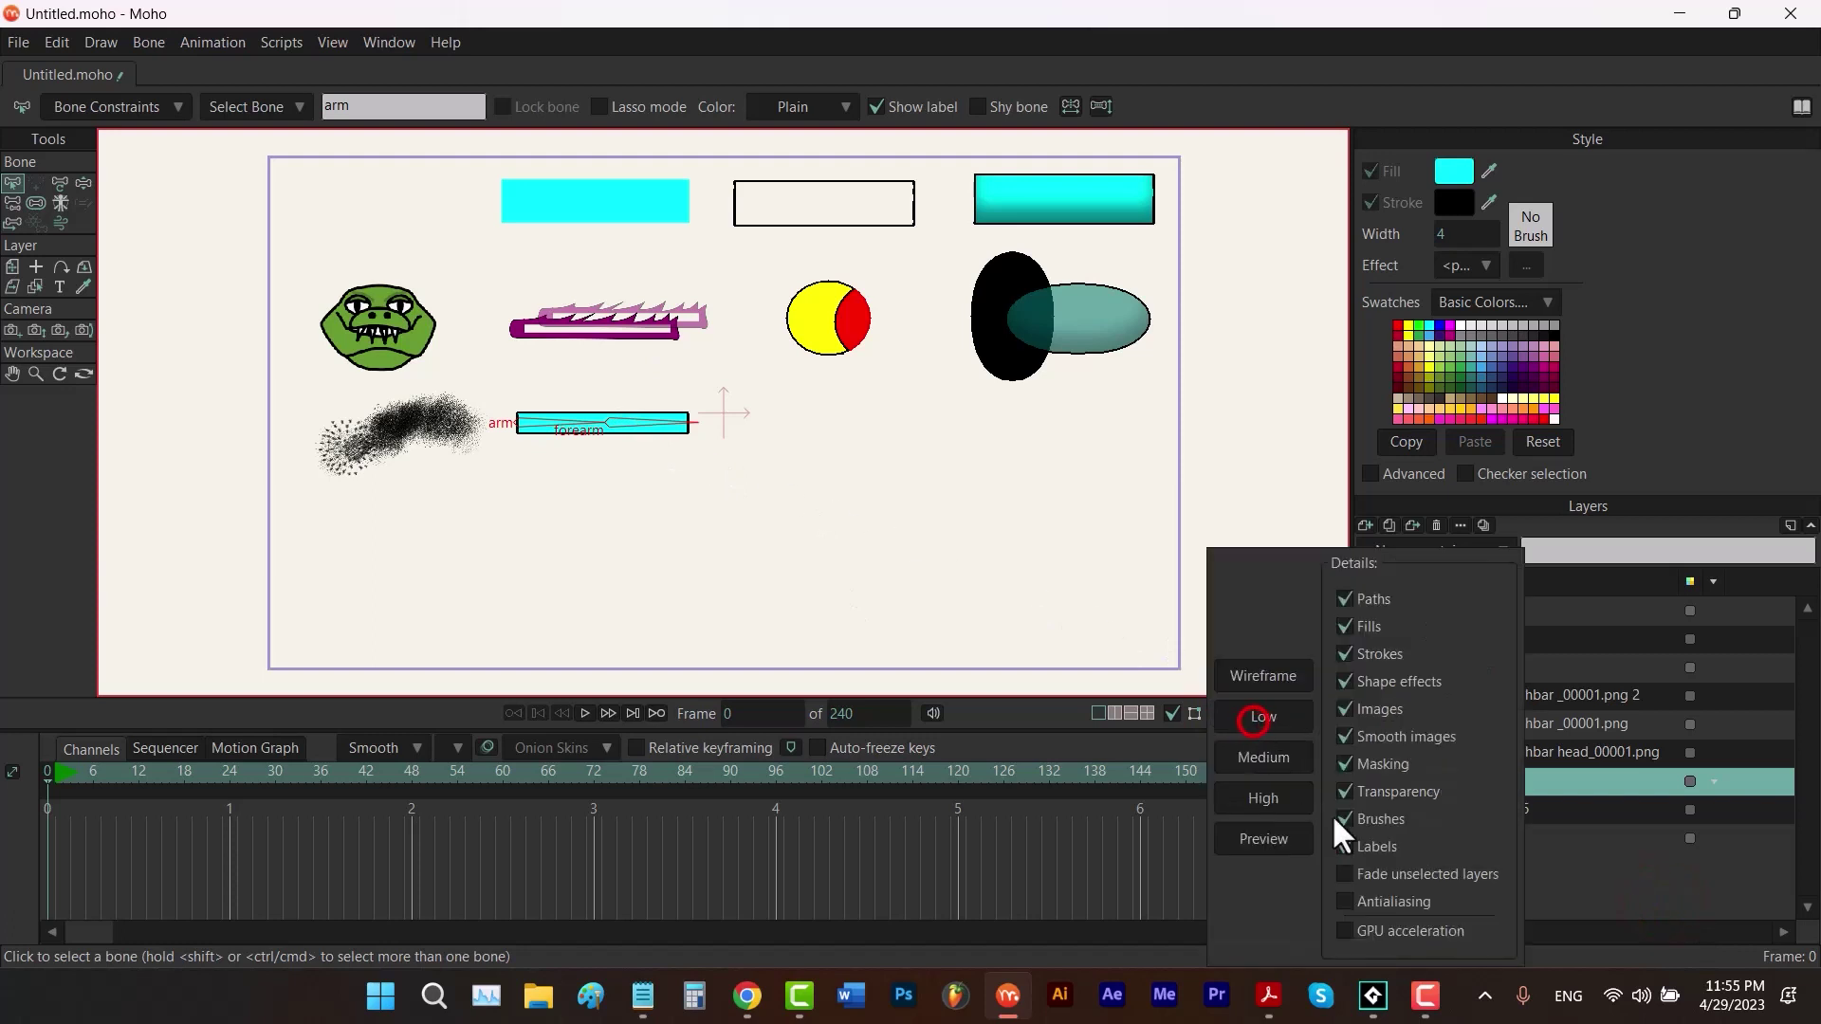
click(1345, 873)
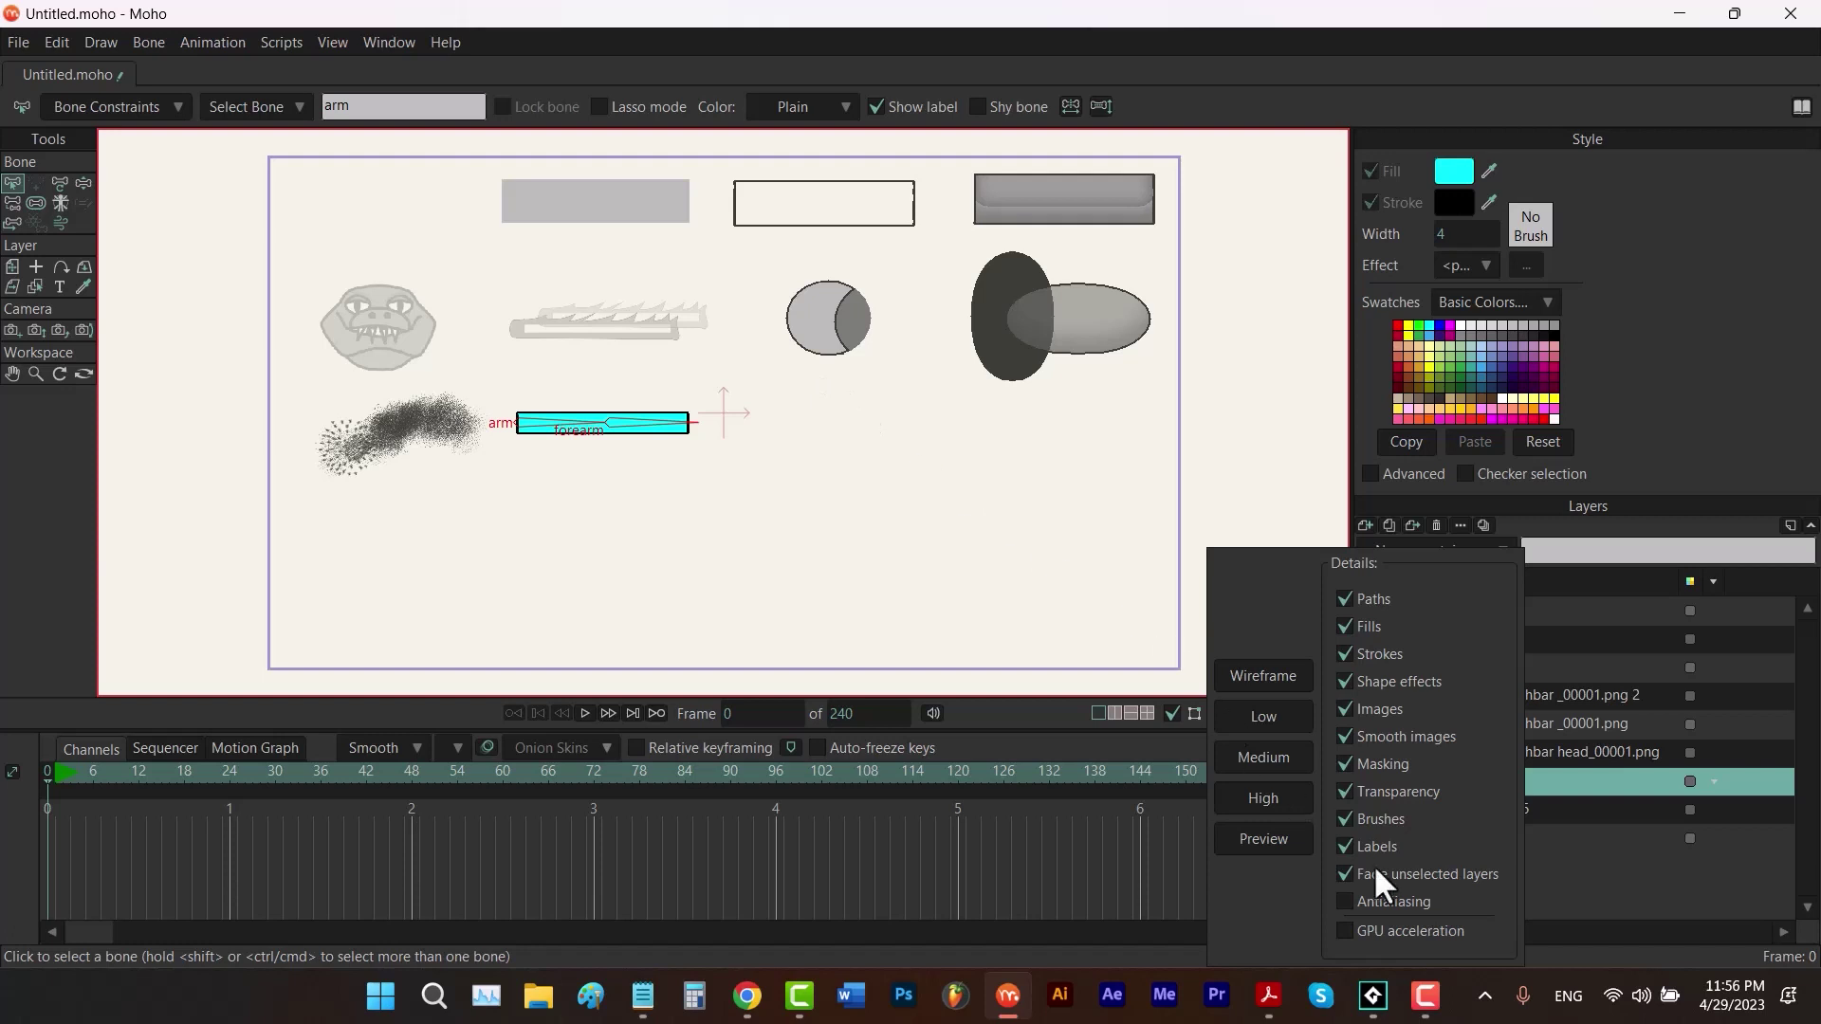
click(1345, 874)
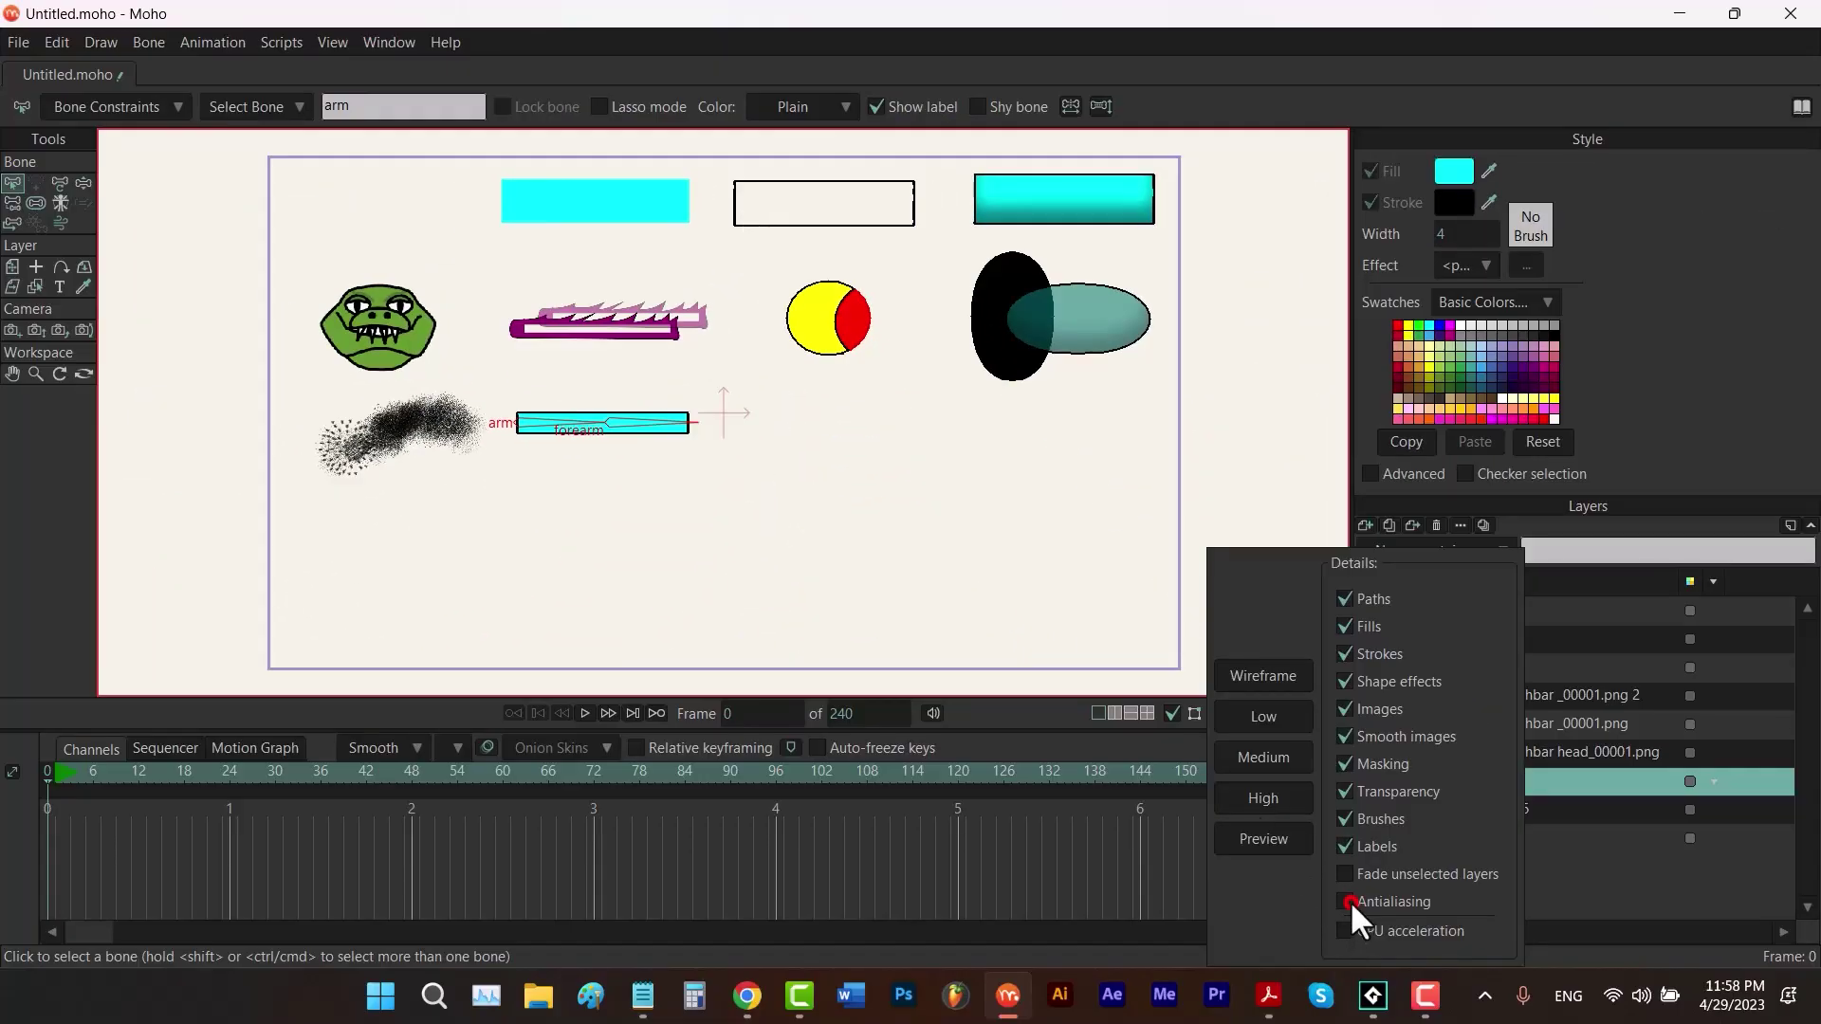
Enable Antialiasing in the display quality details and switch Transparency off and back on
click(1348, 901)
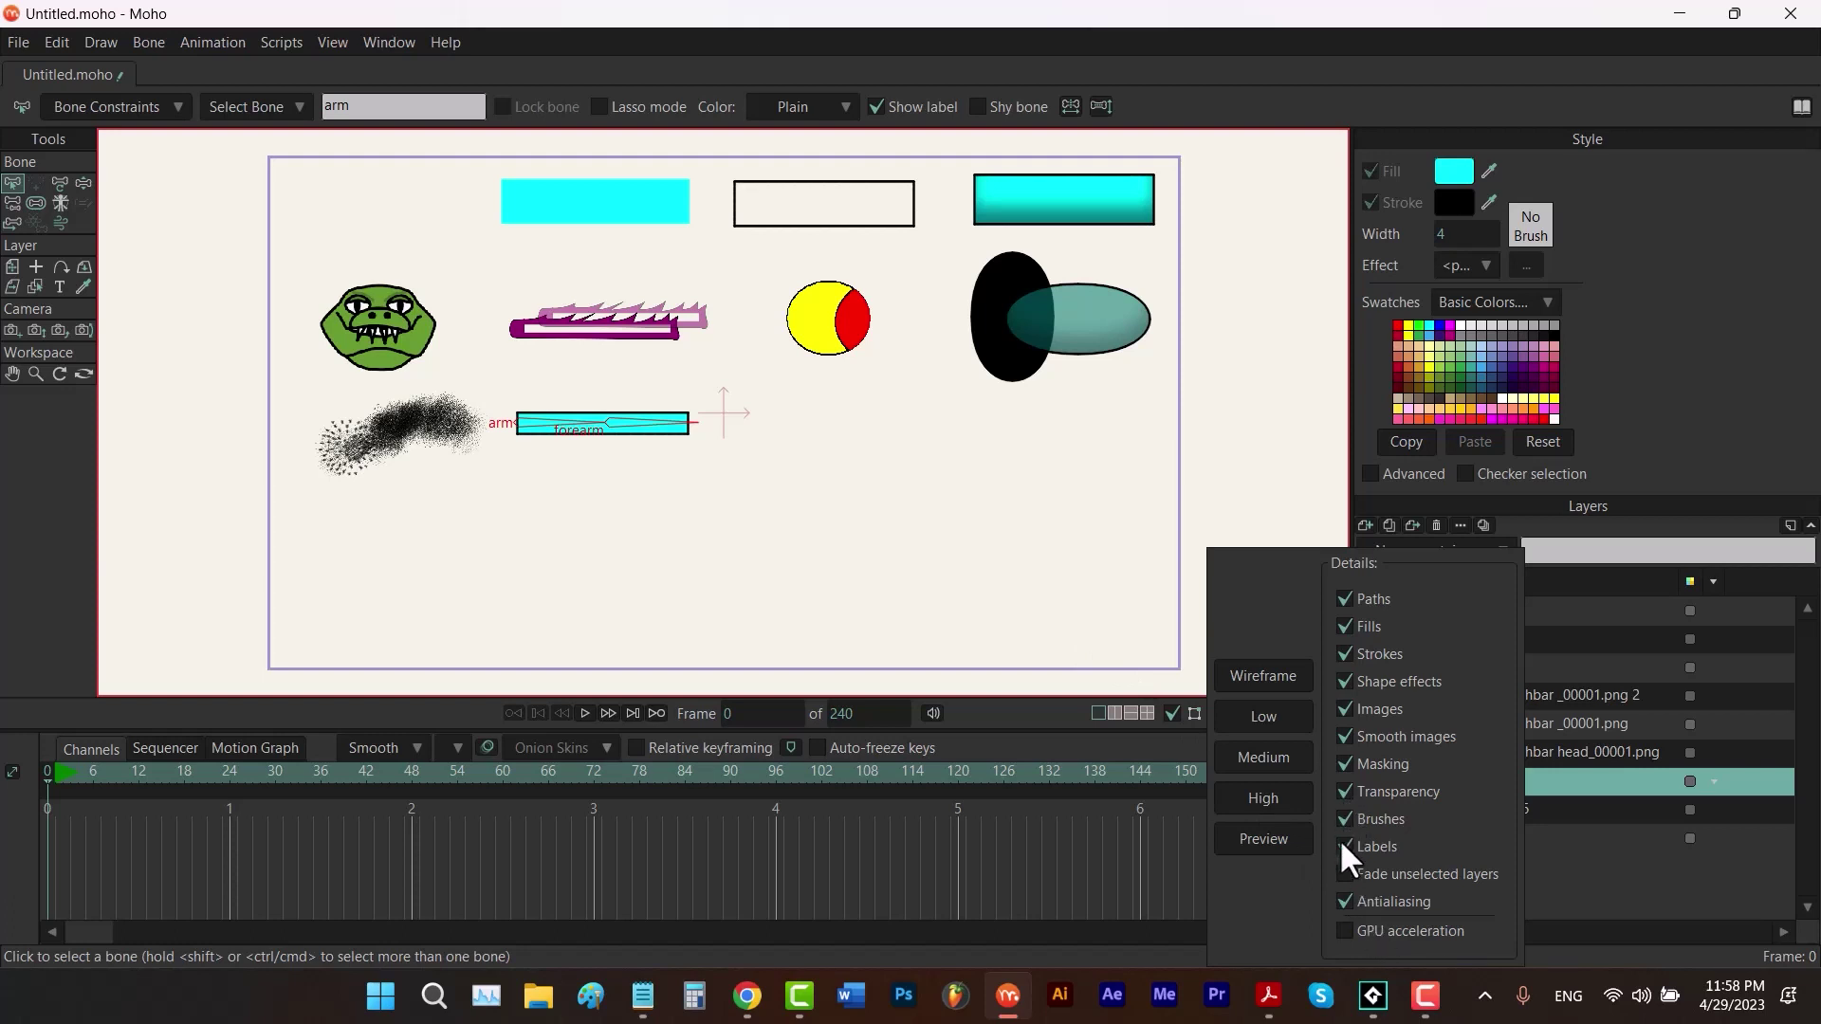
click(1345, 792)
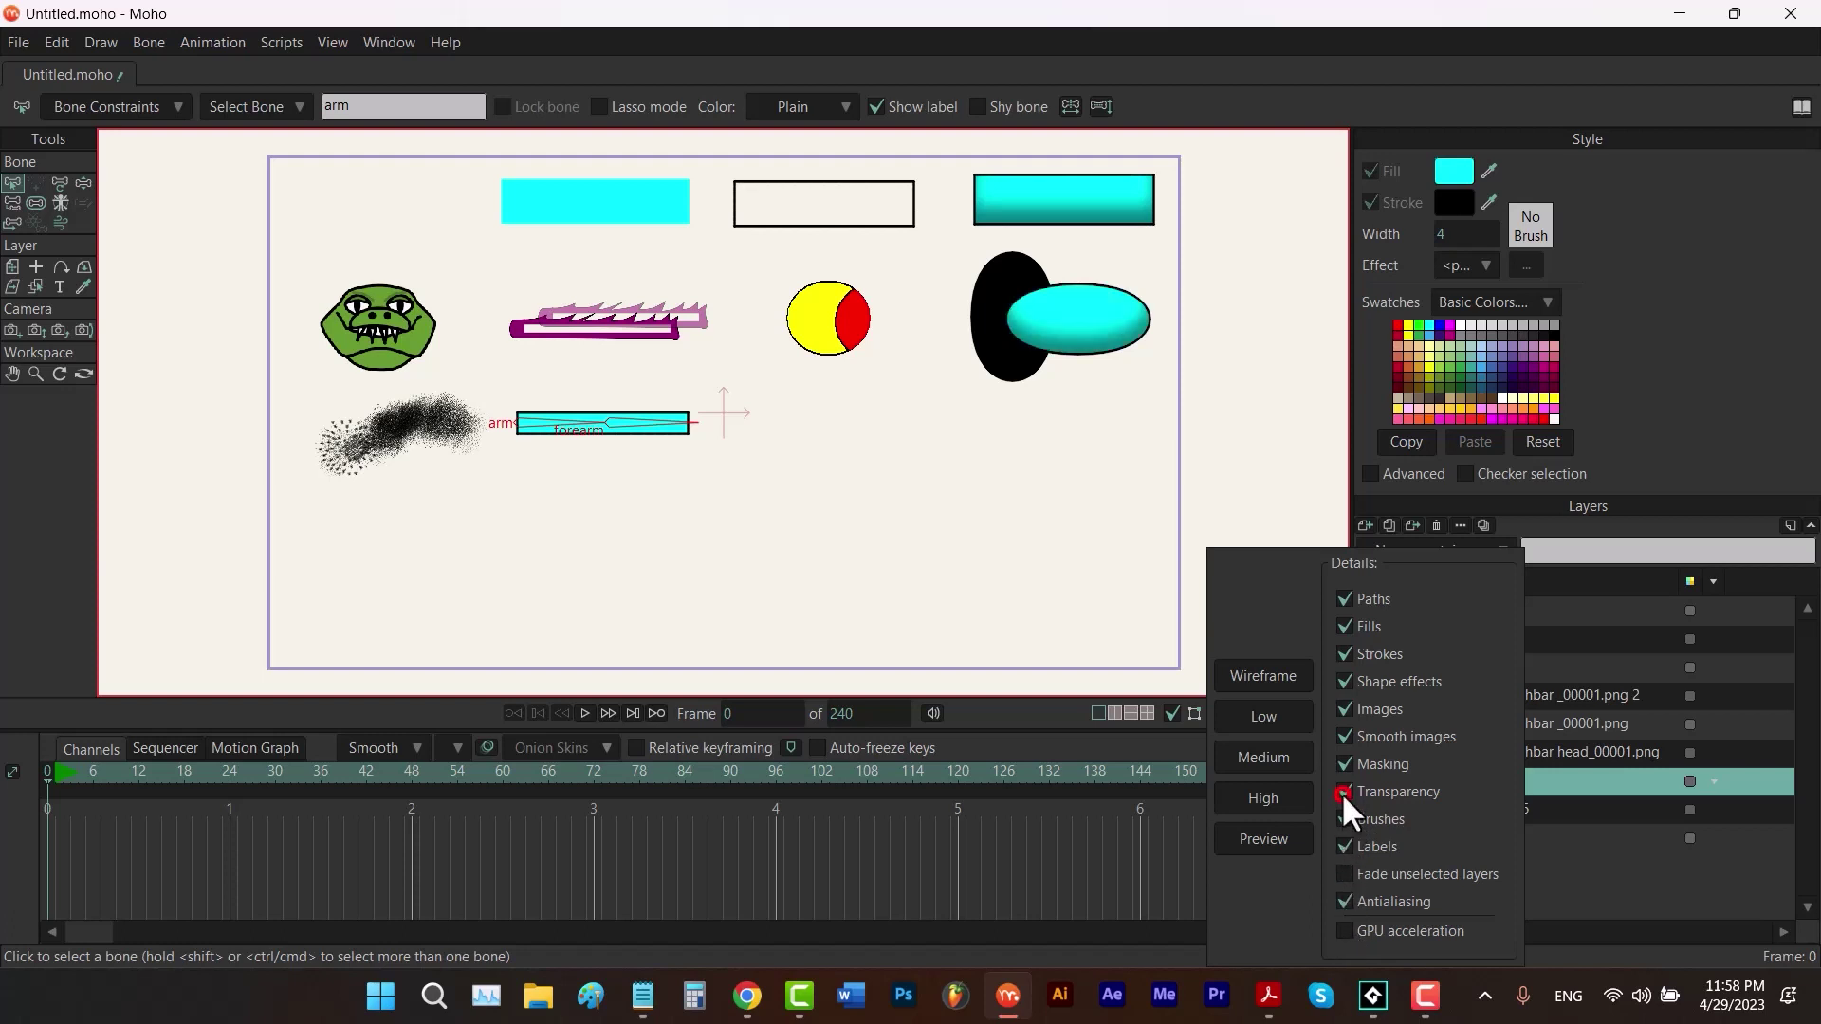
Turn GPU acceleration on and back off in the display quality details
click(1345, 926)
click(1015, 591)
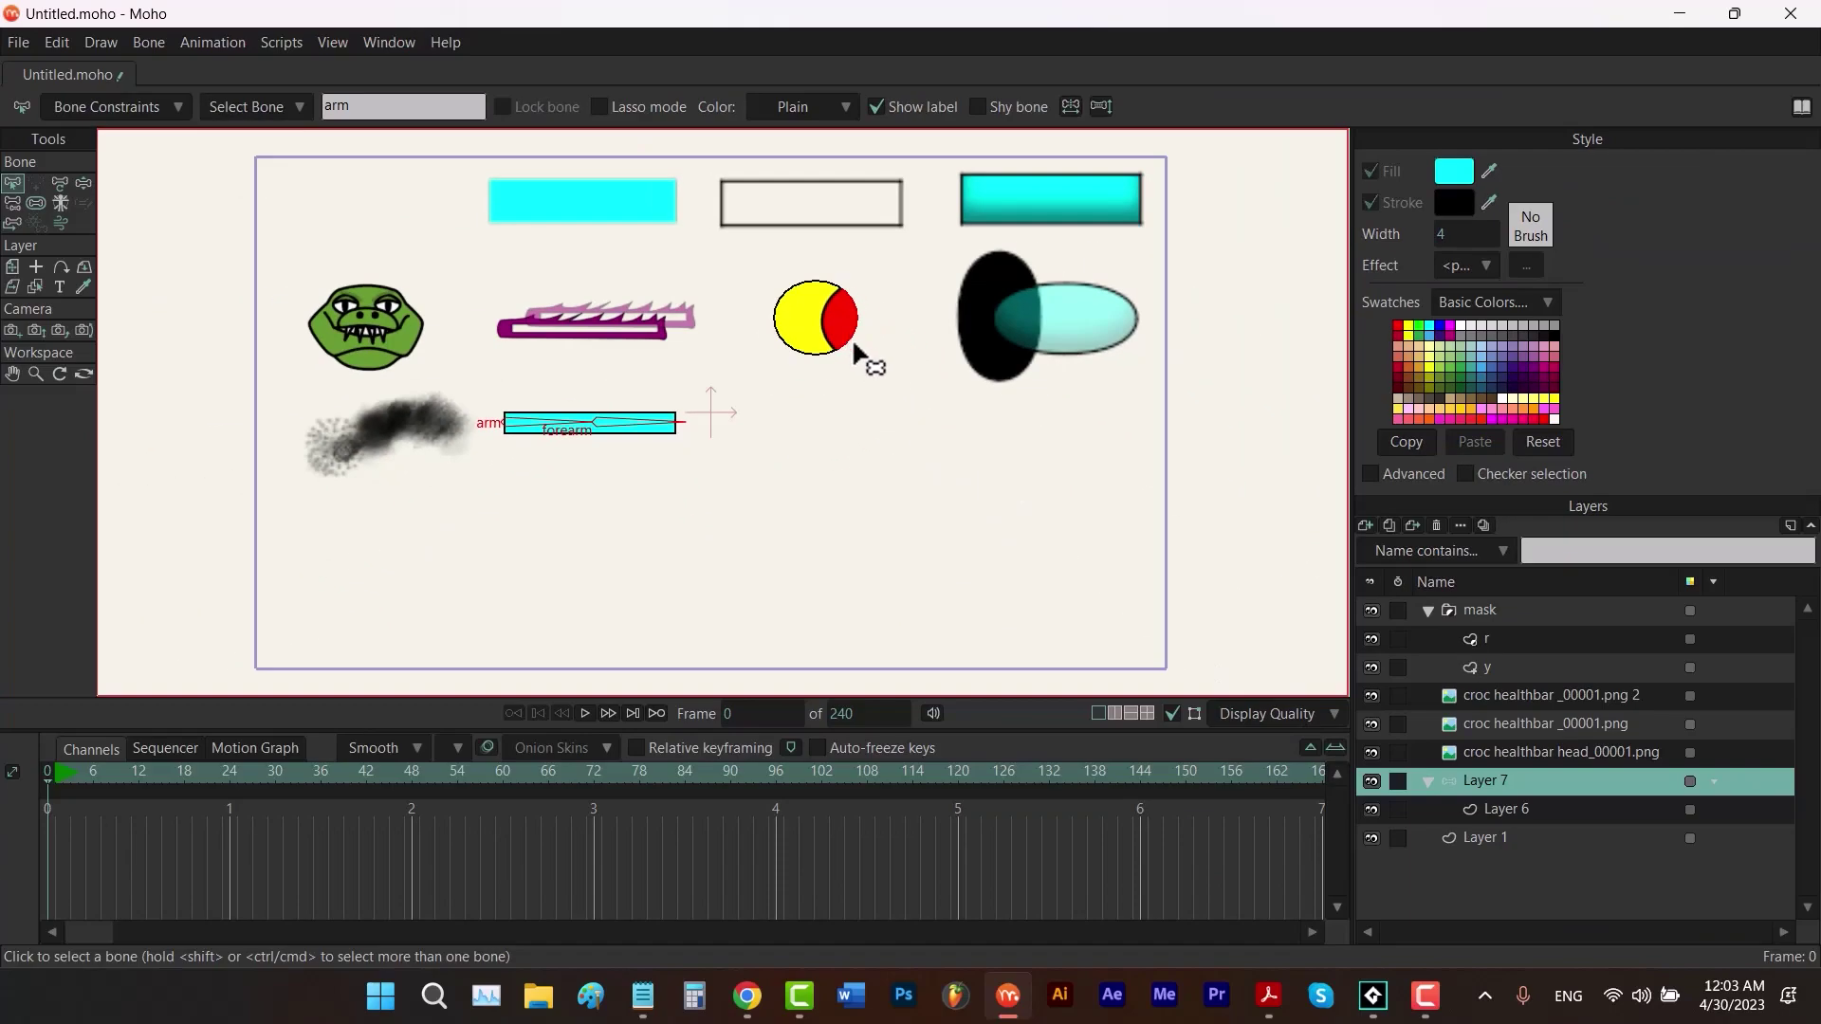
click(1276, 713)
click(1345, 930)
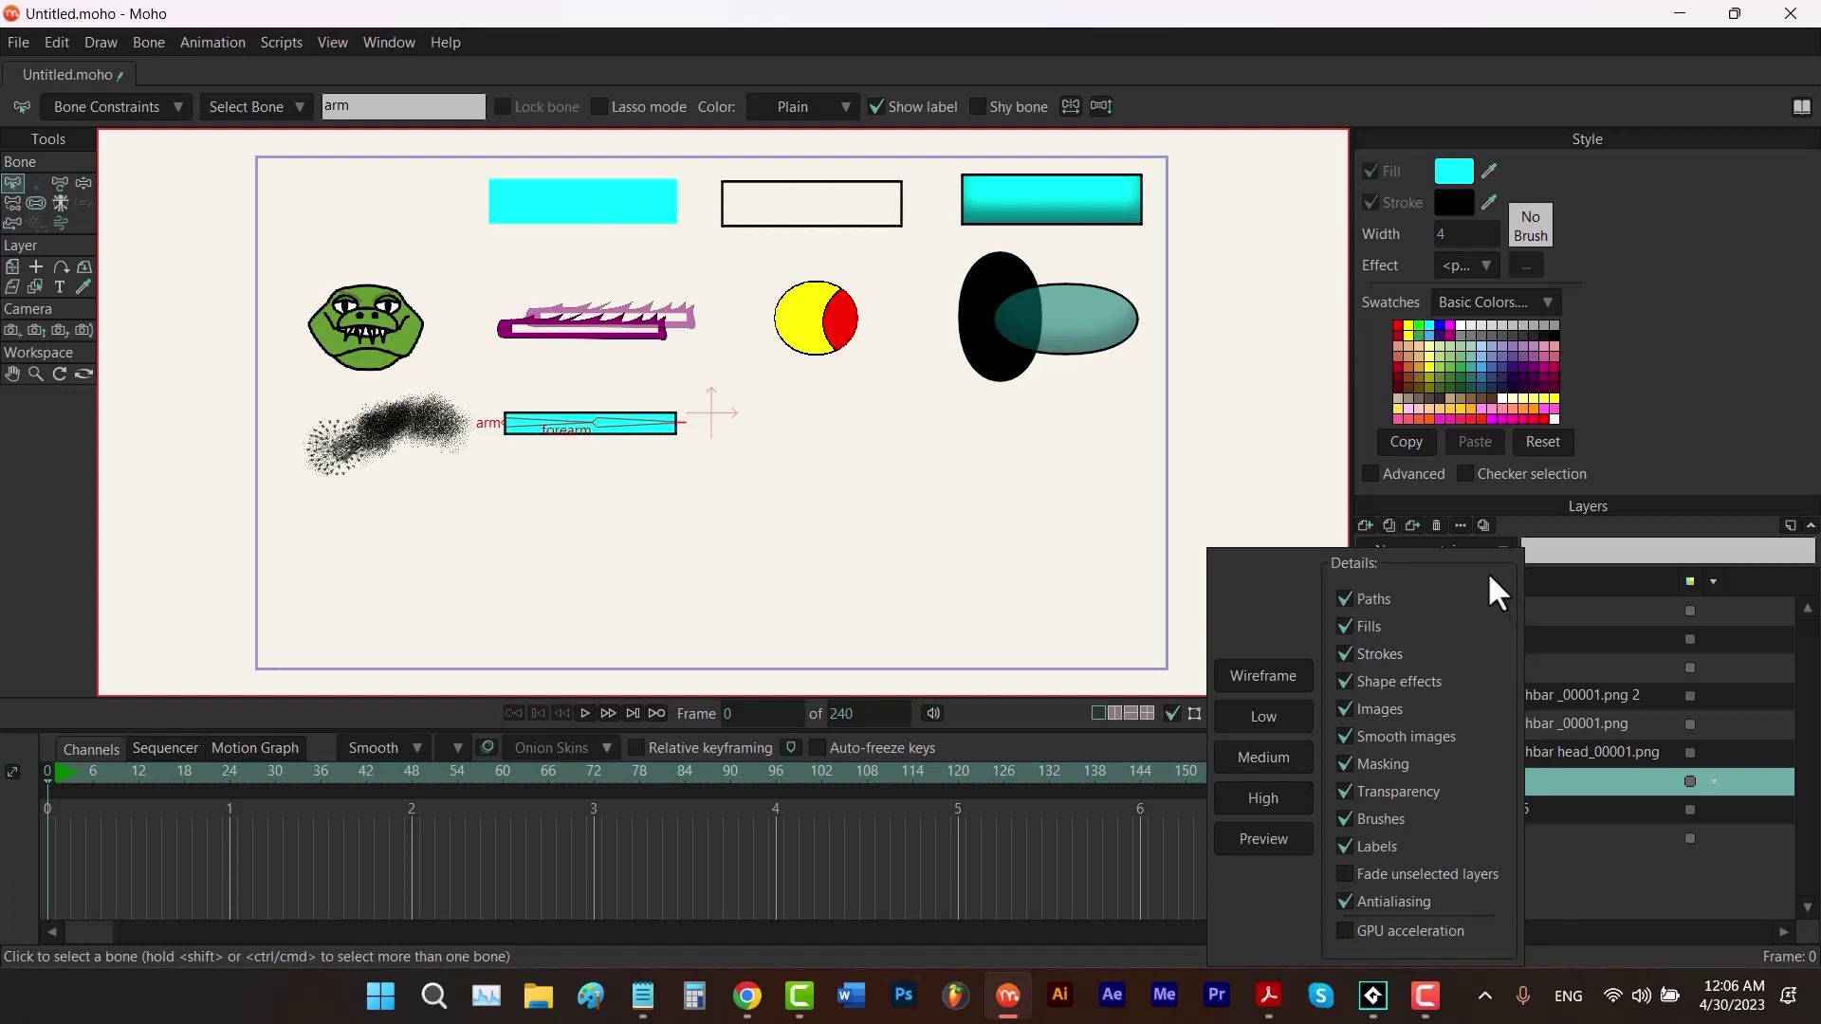
click(1609, 778)
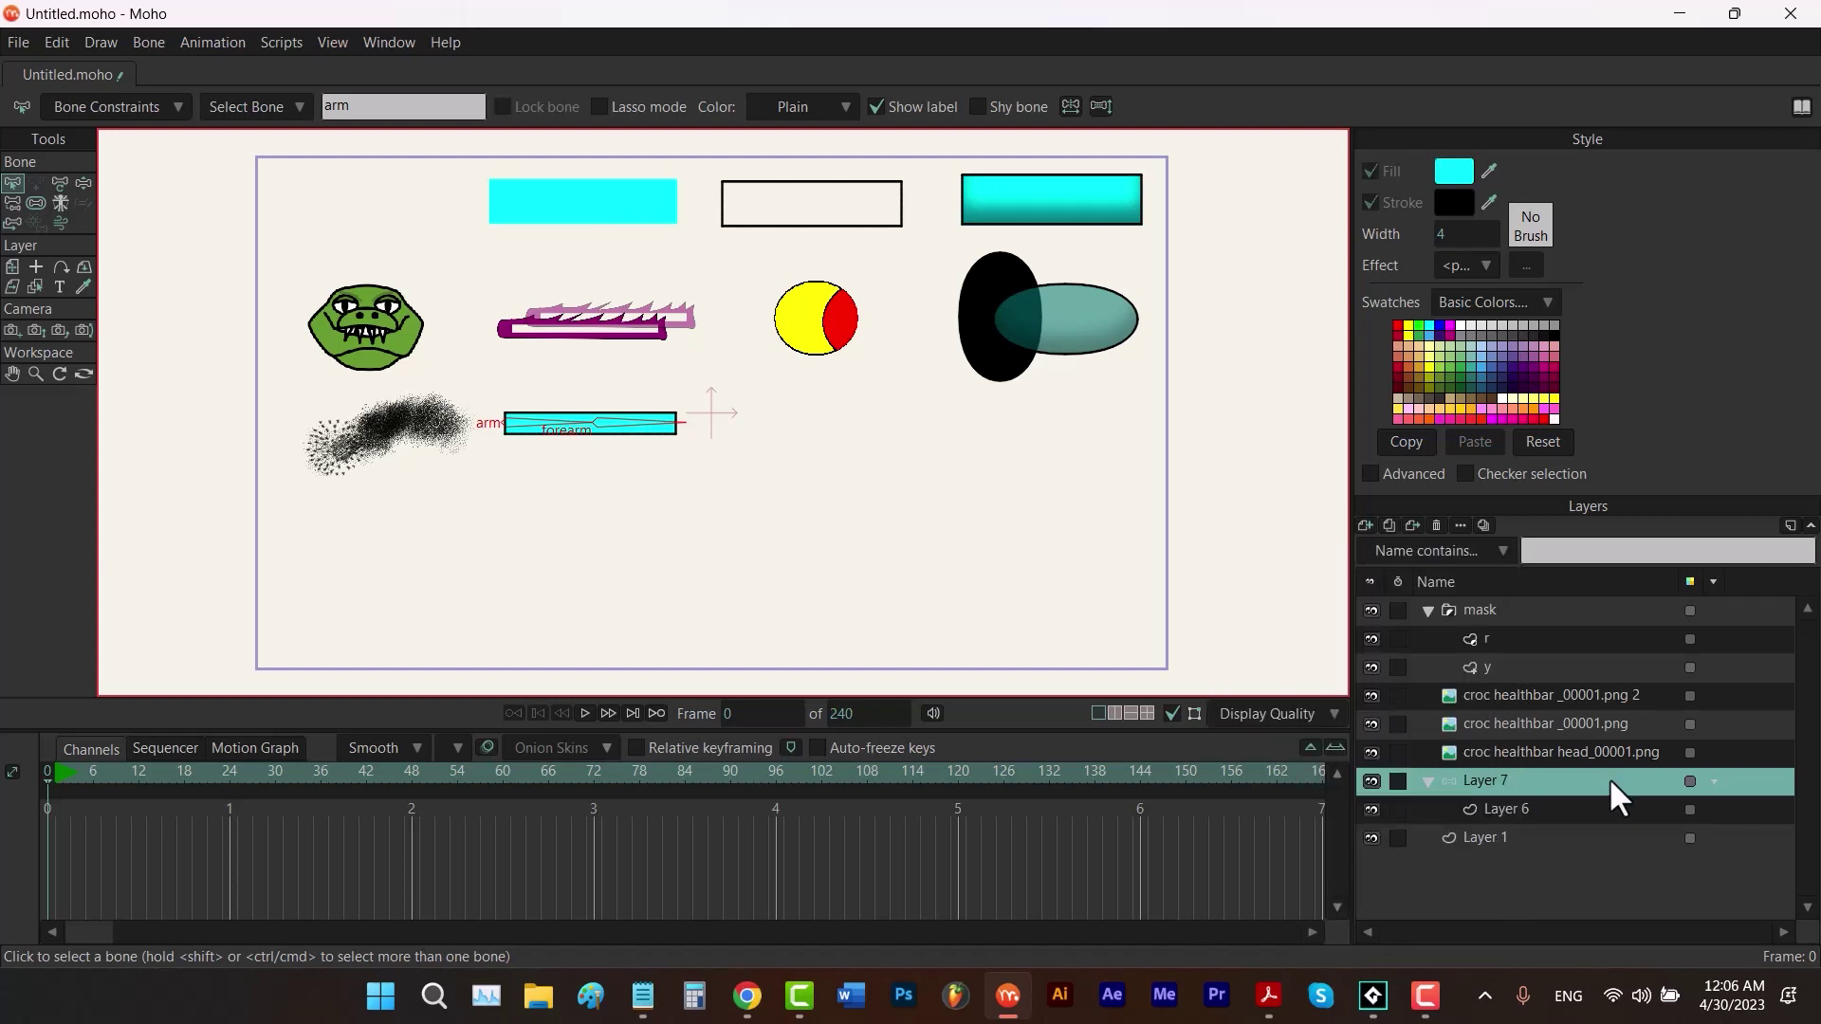
Turn off Fills for Layer 6 in its quick settings and apply the change
right_click(1521, 810)
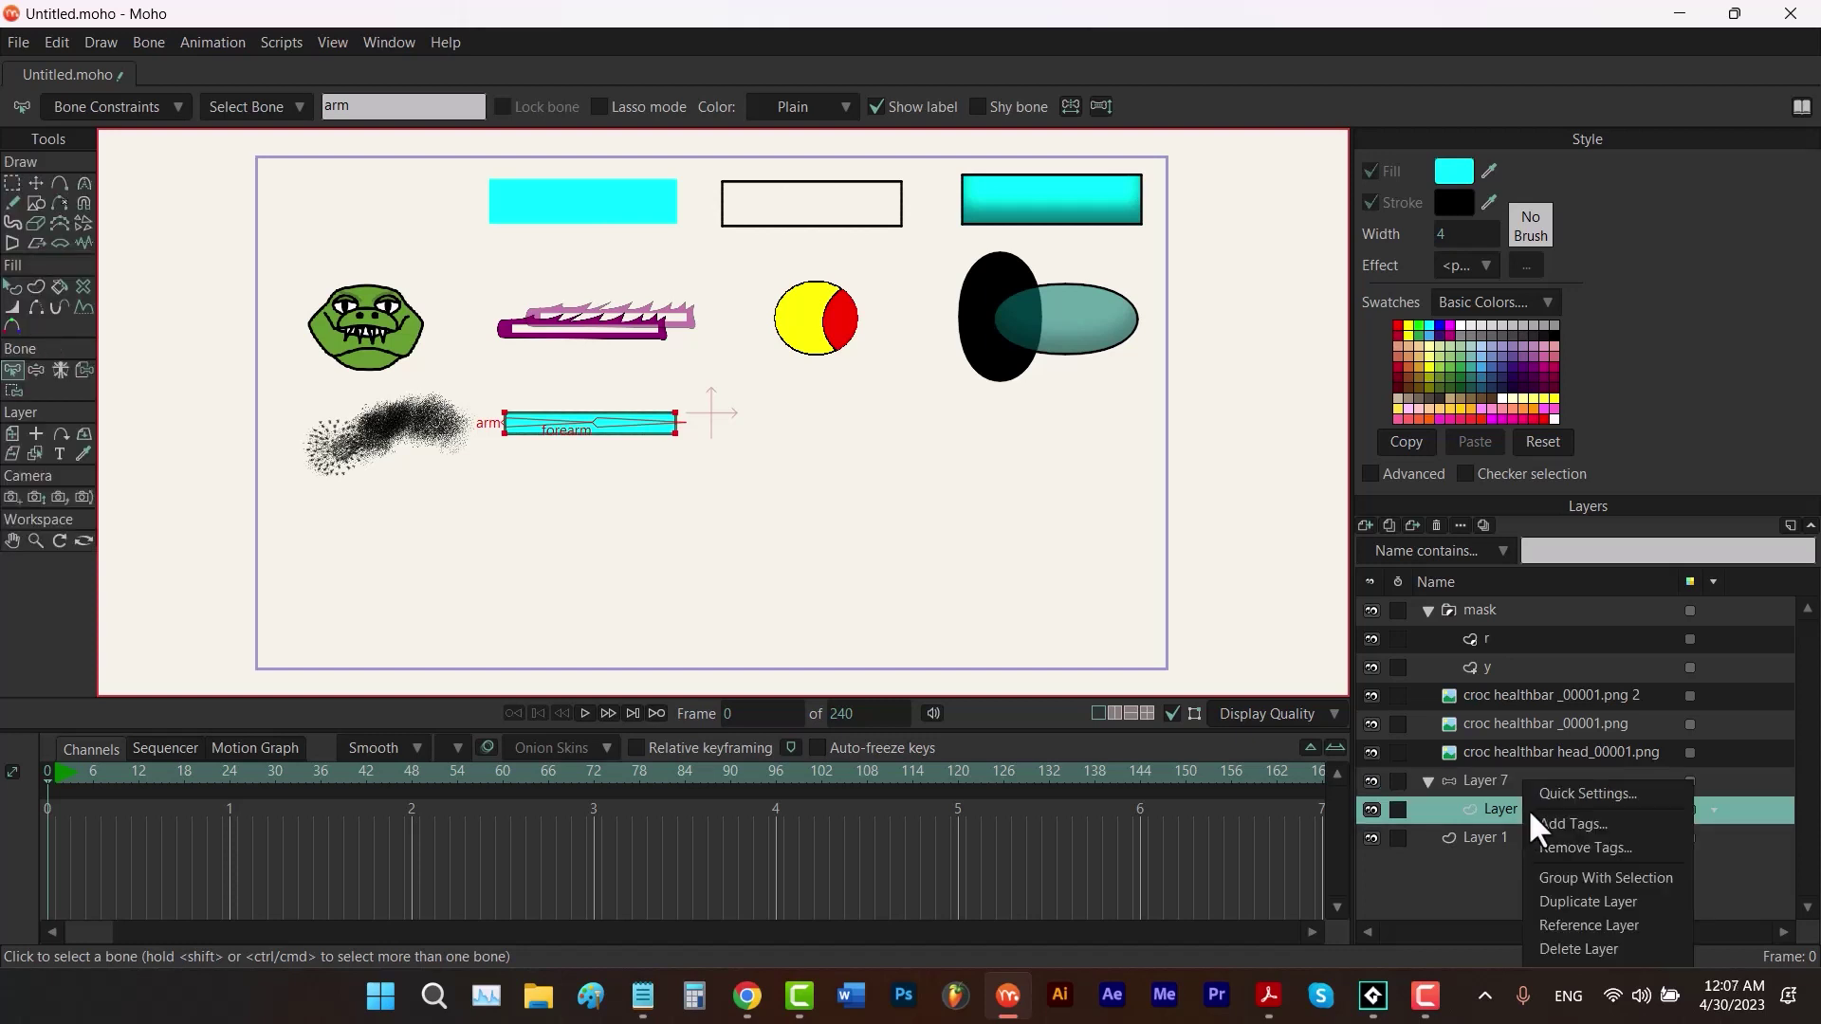
click(1546, 800)
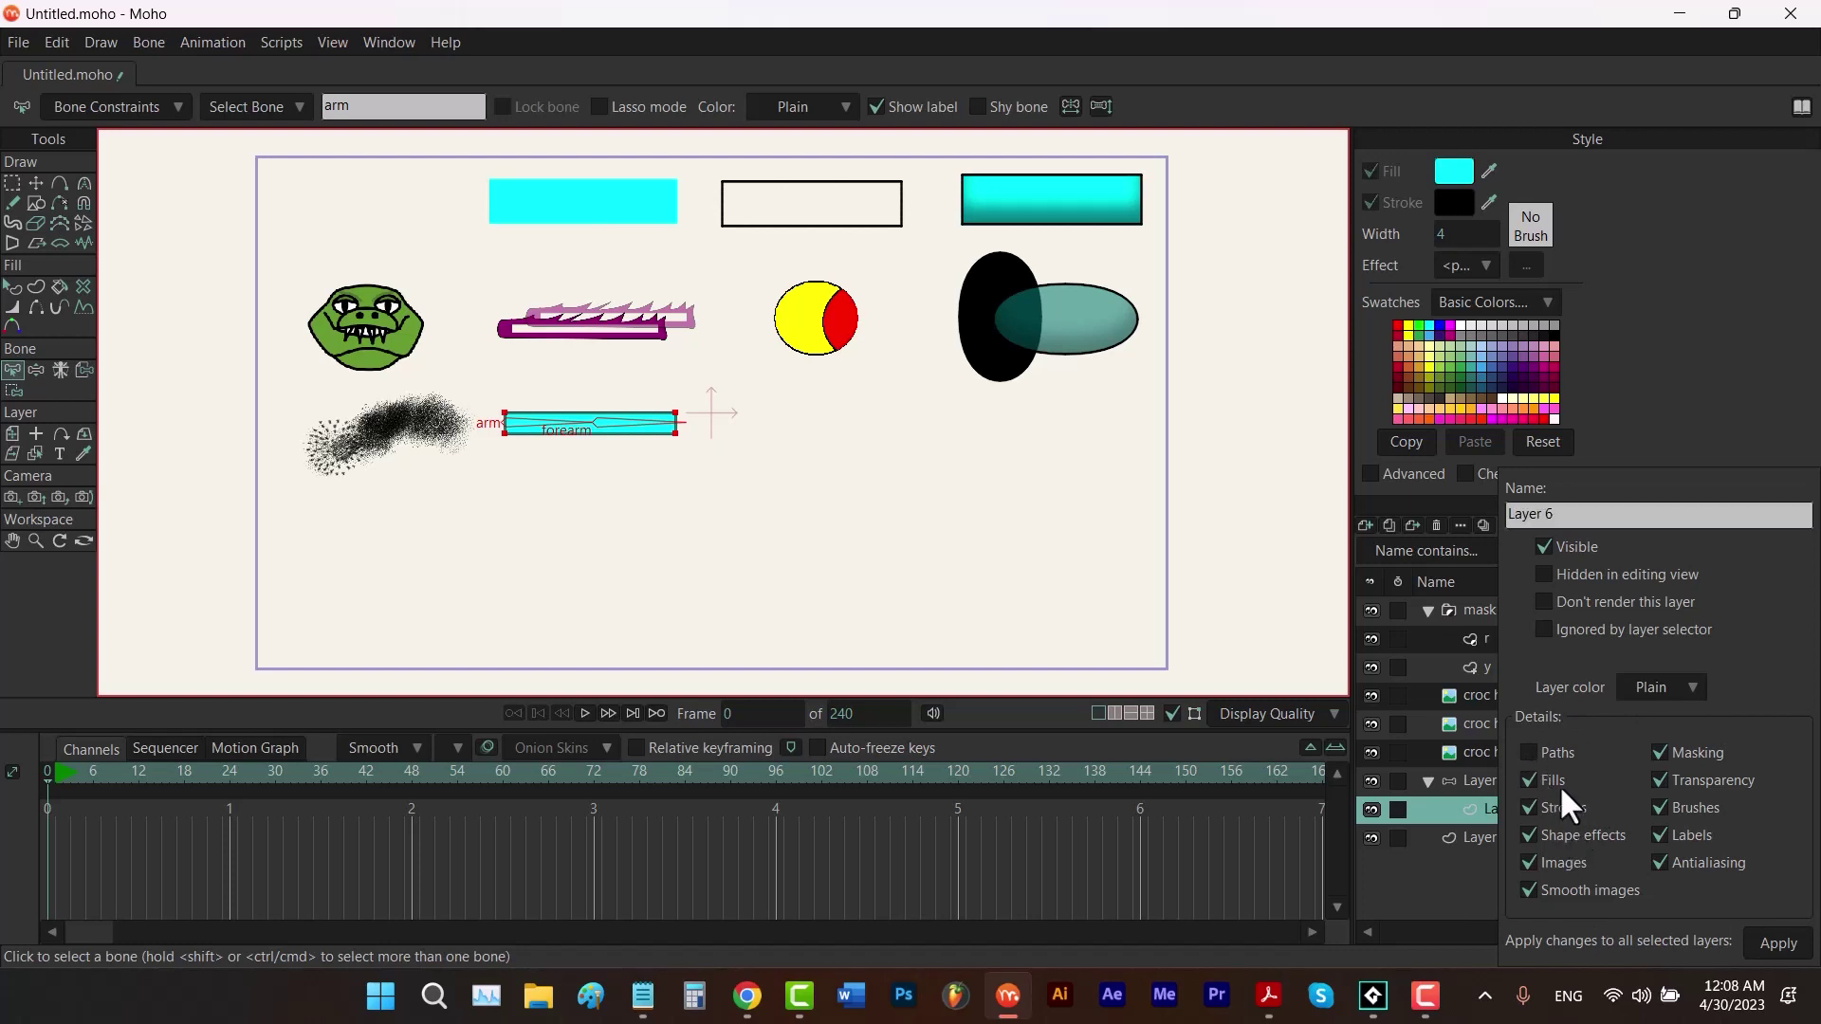
click(1529, 780)
click(1773, 945)
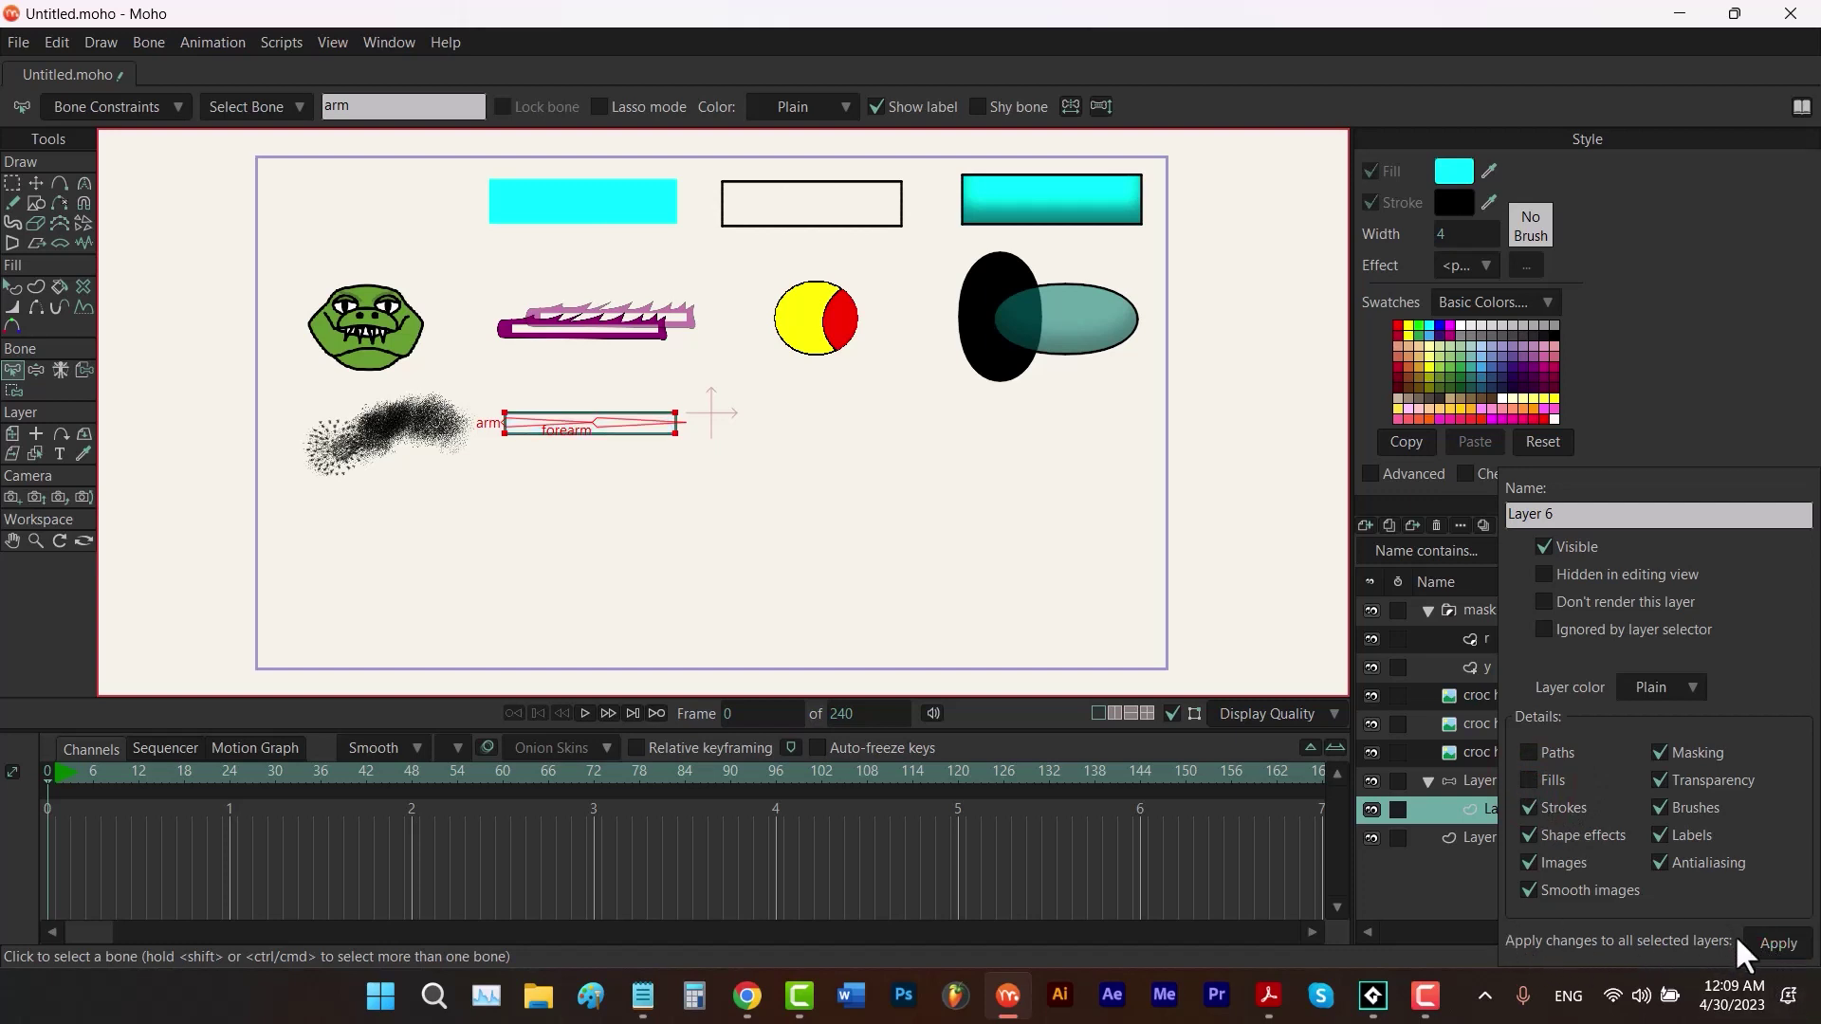
Switch off Images and Smooth images for the three croc healthbar image layers in their quick settings, and restore both details
click(1470, 697)
ctrl+click(1495, 726)
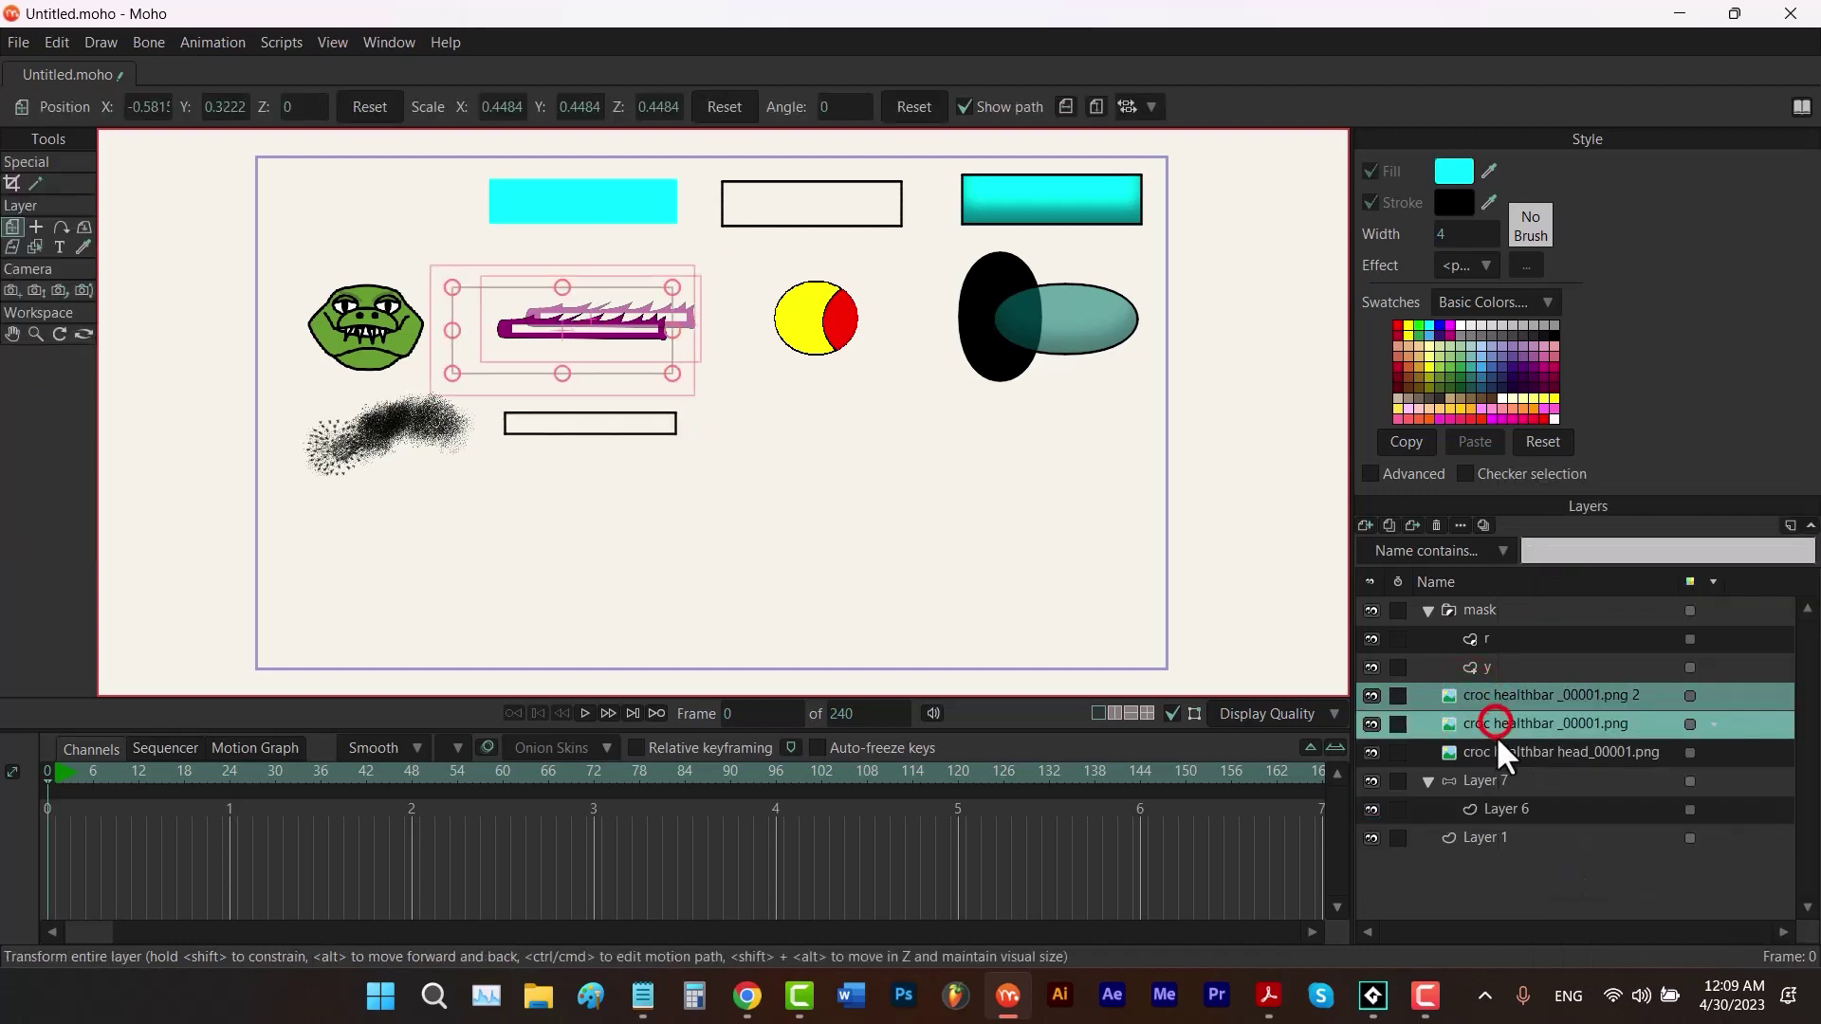
ctrl+click(1495, 747)
right_click(1496, 752)
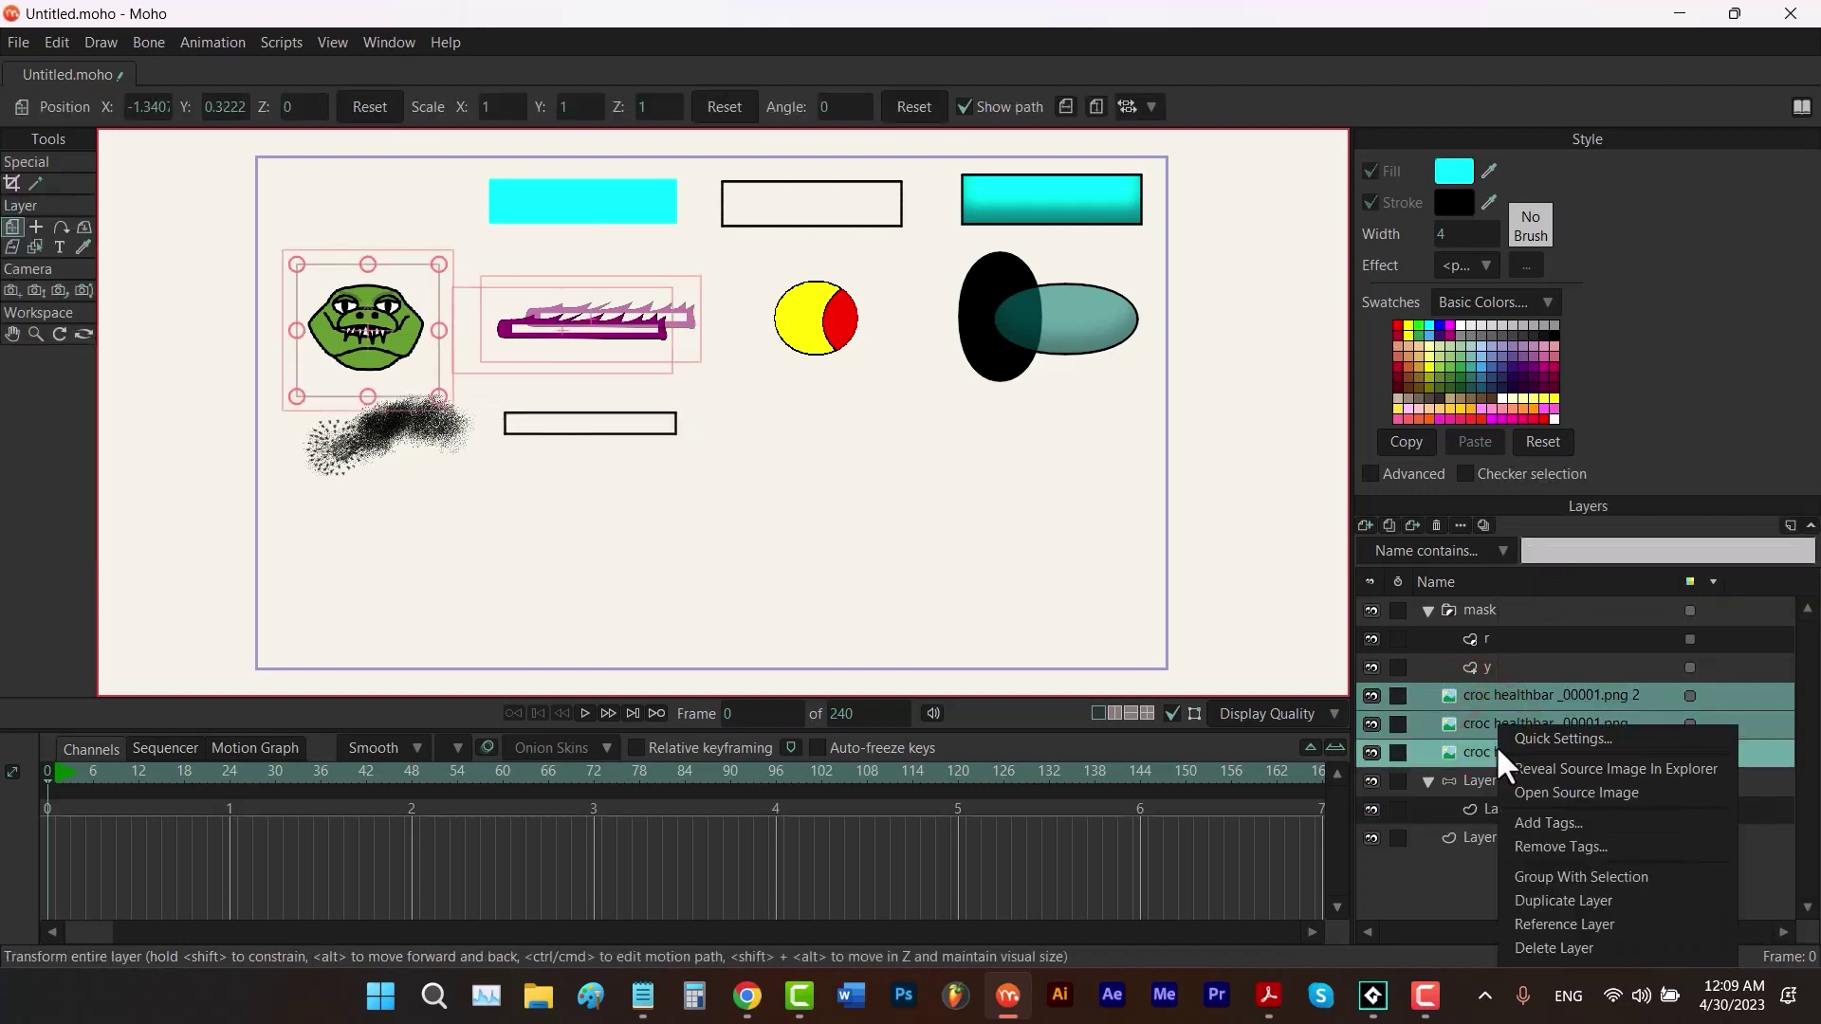
click(1544, 738)
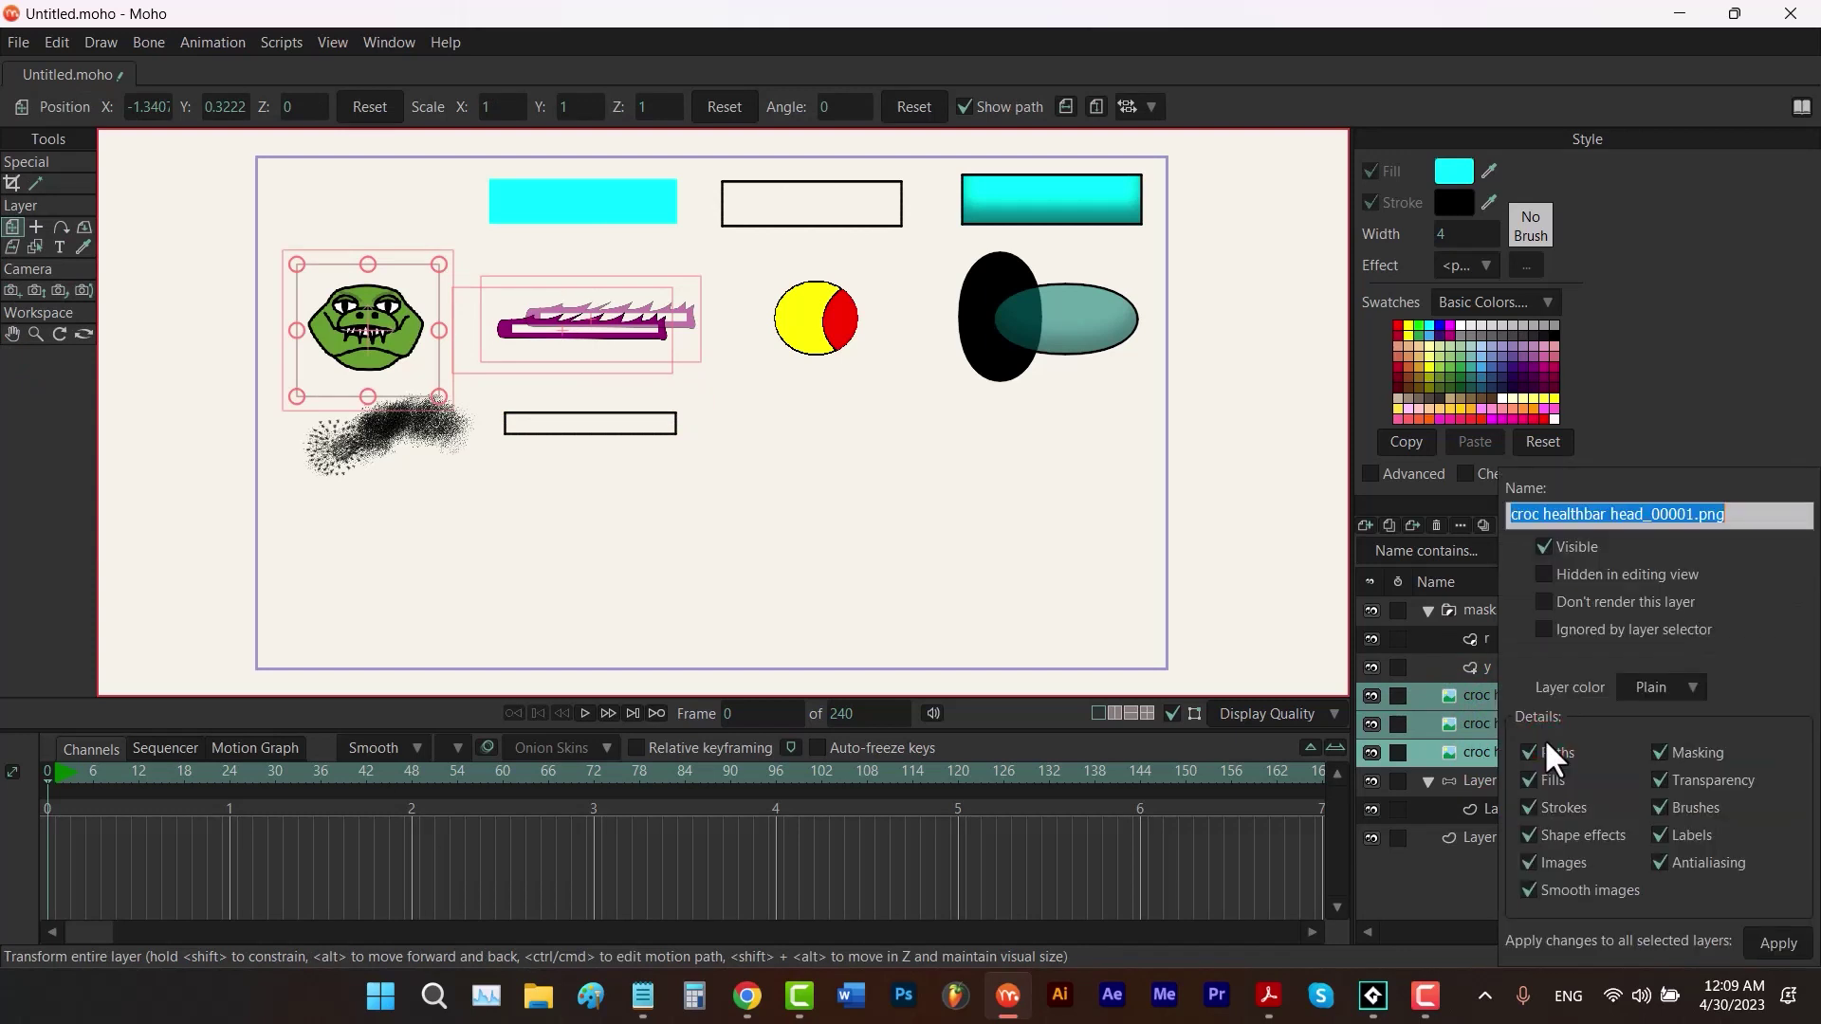
click(1531, 888)
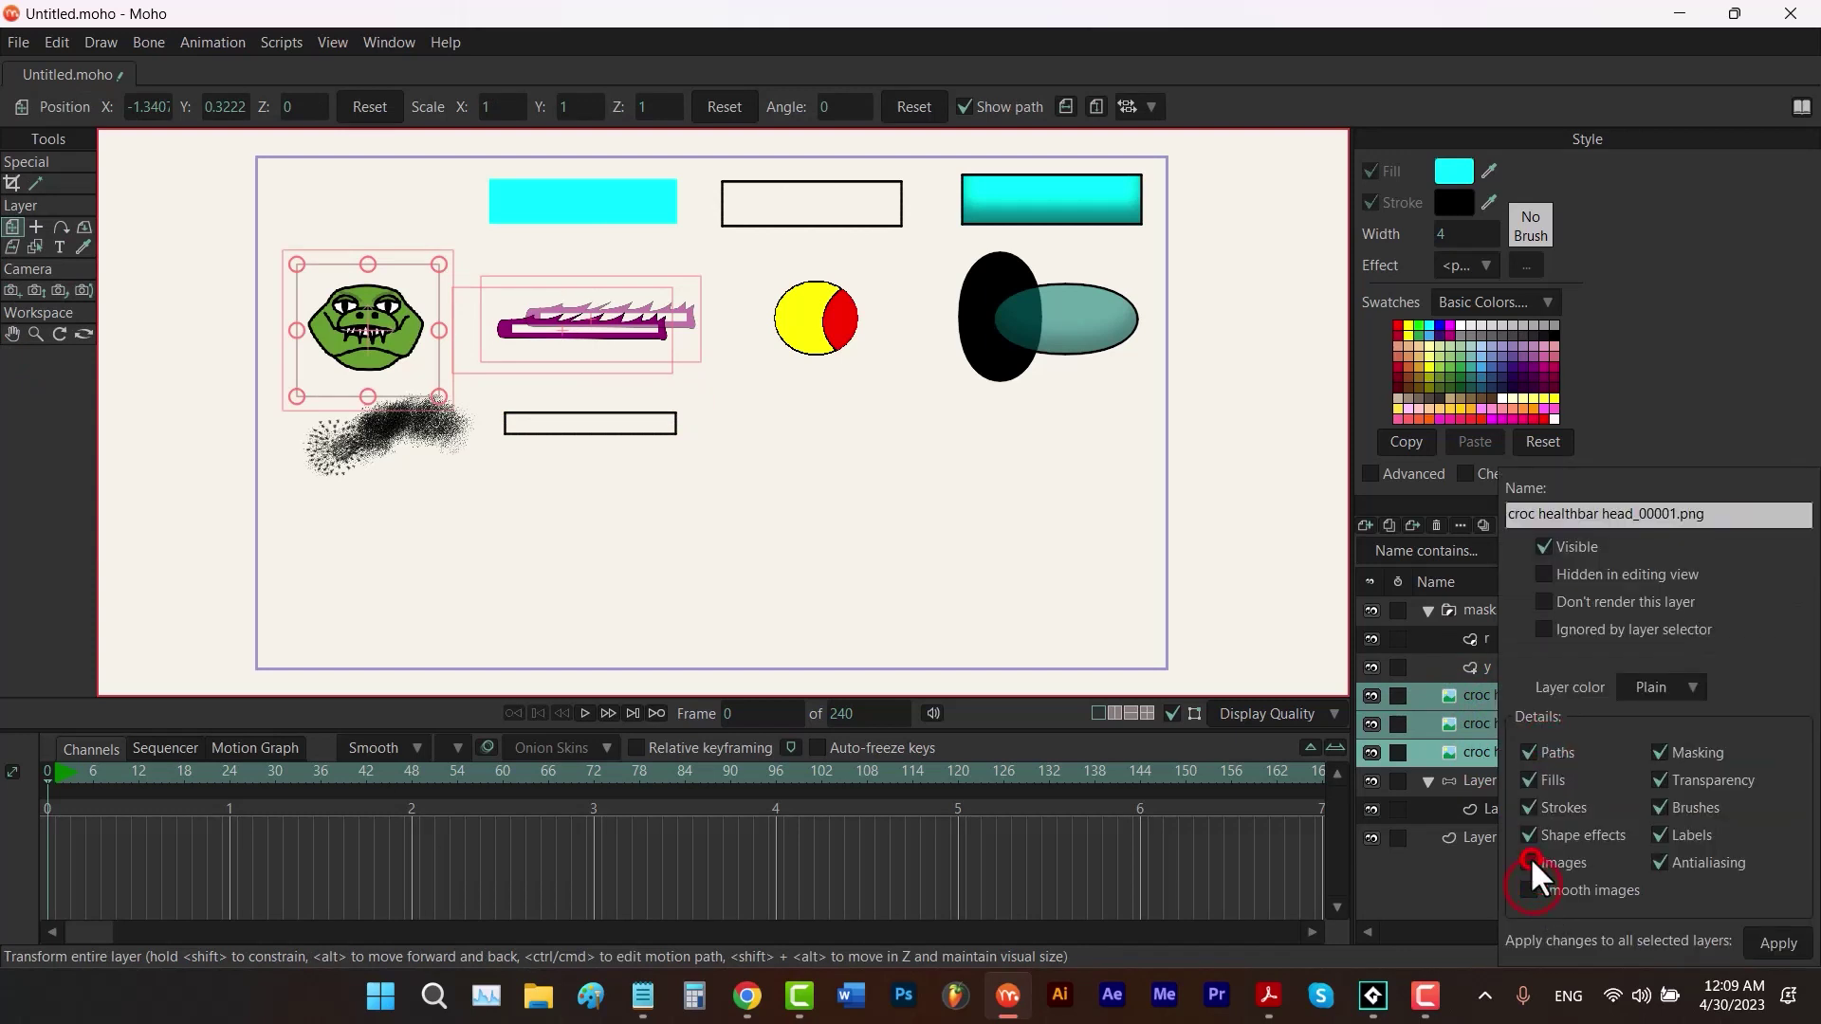
click(1768, 944)
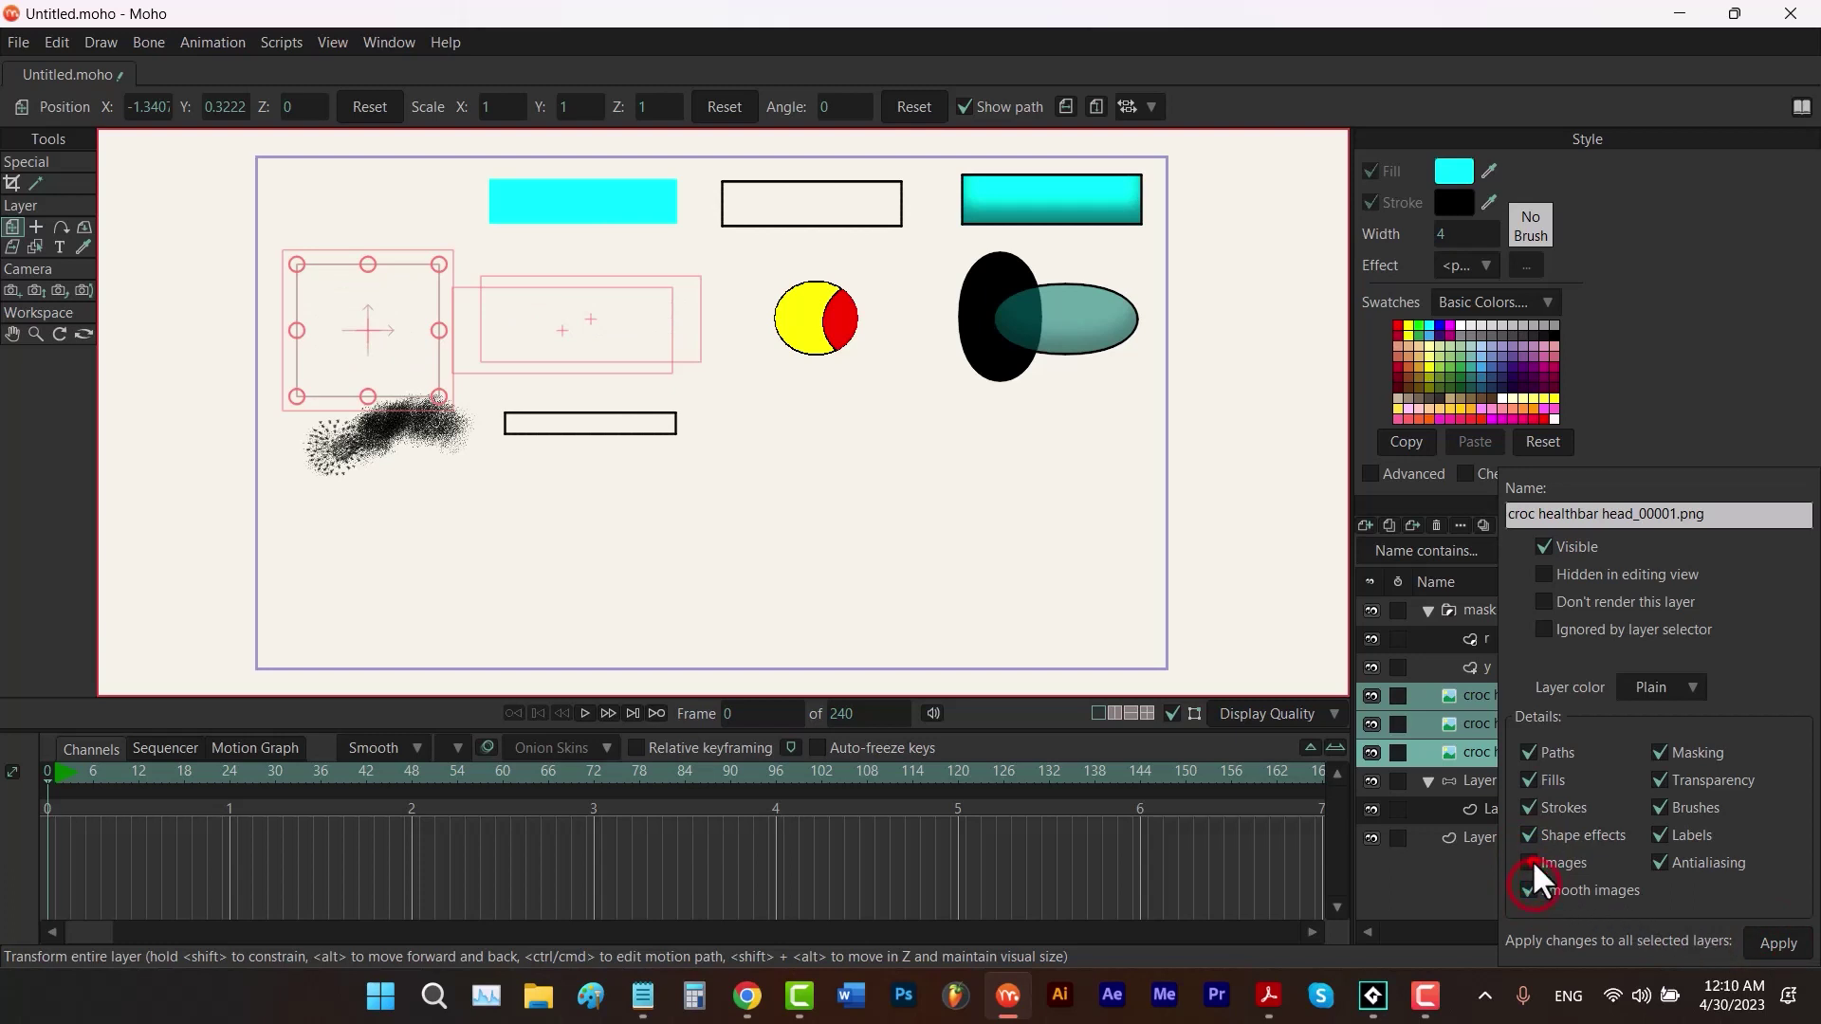
click(1760, 939)
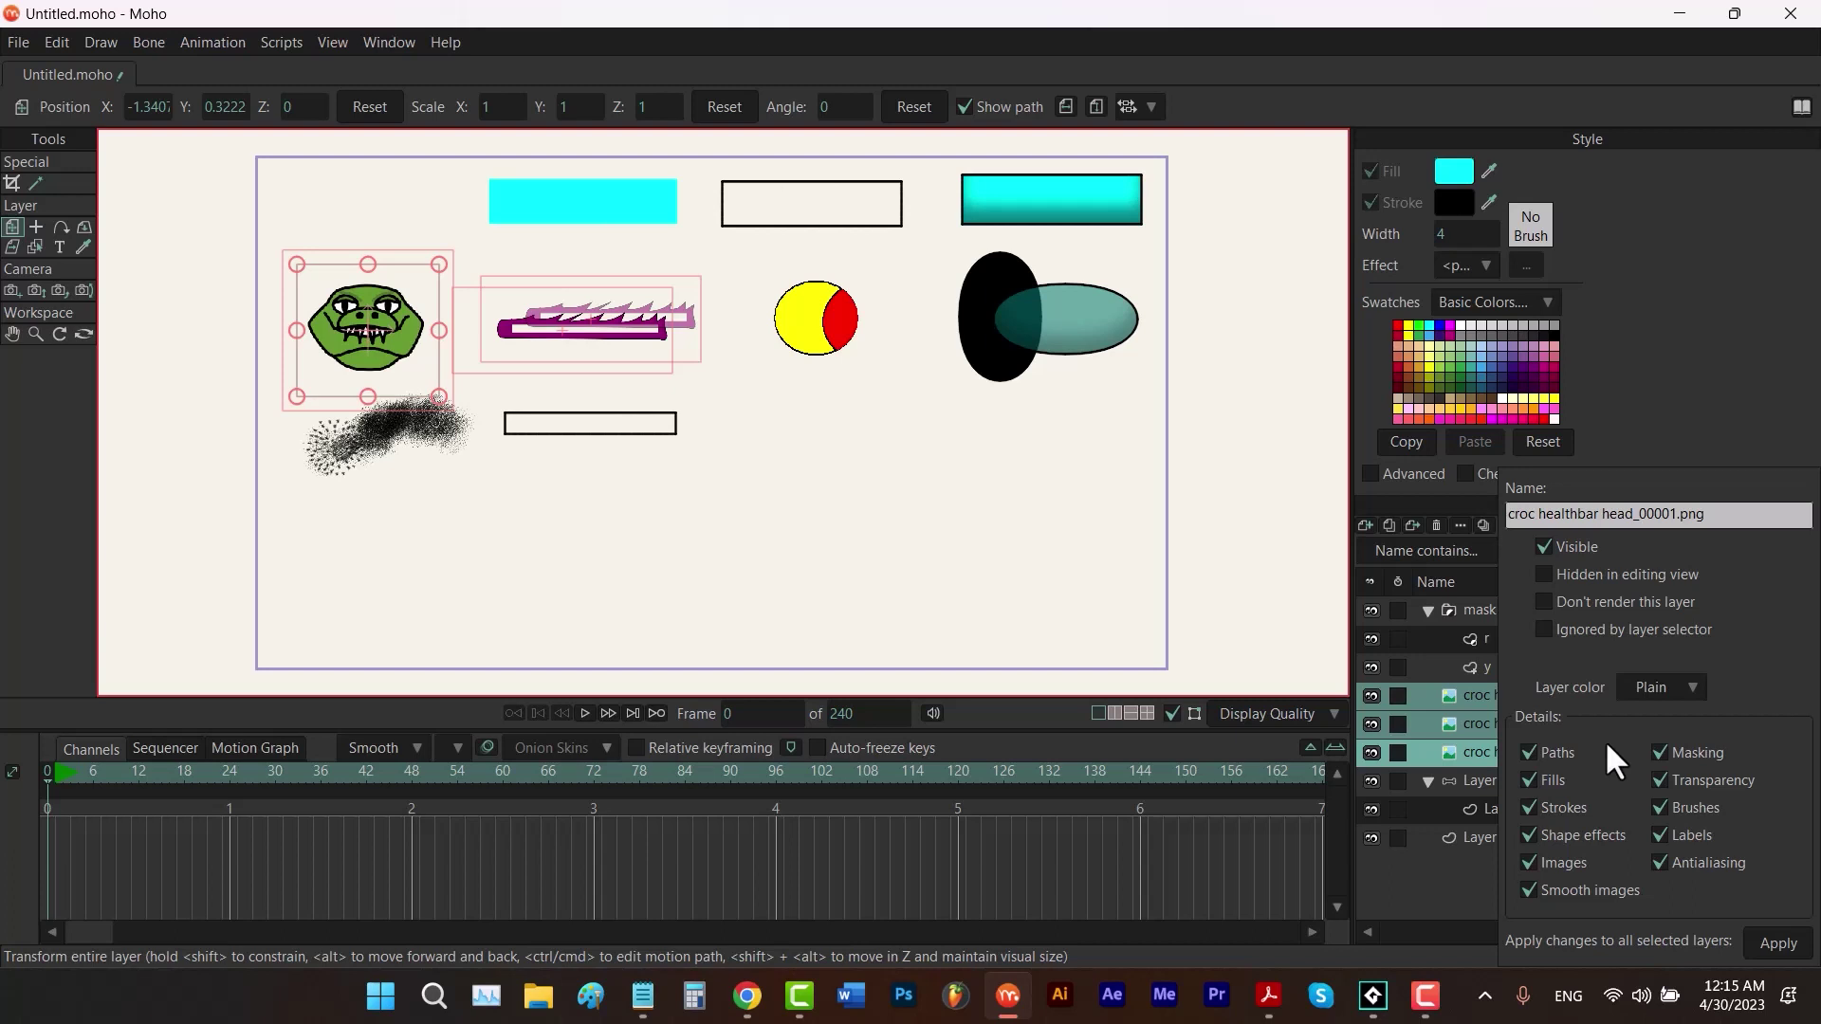
click(1464, 751)
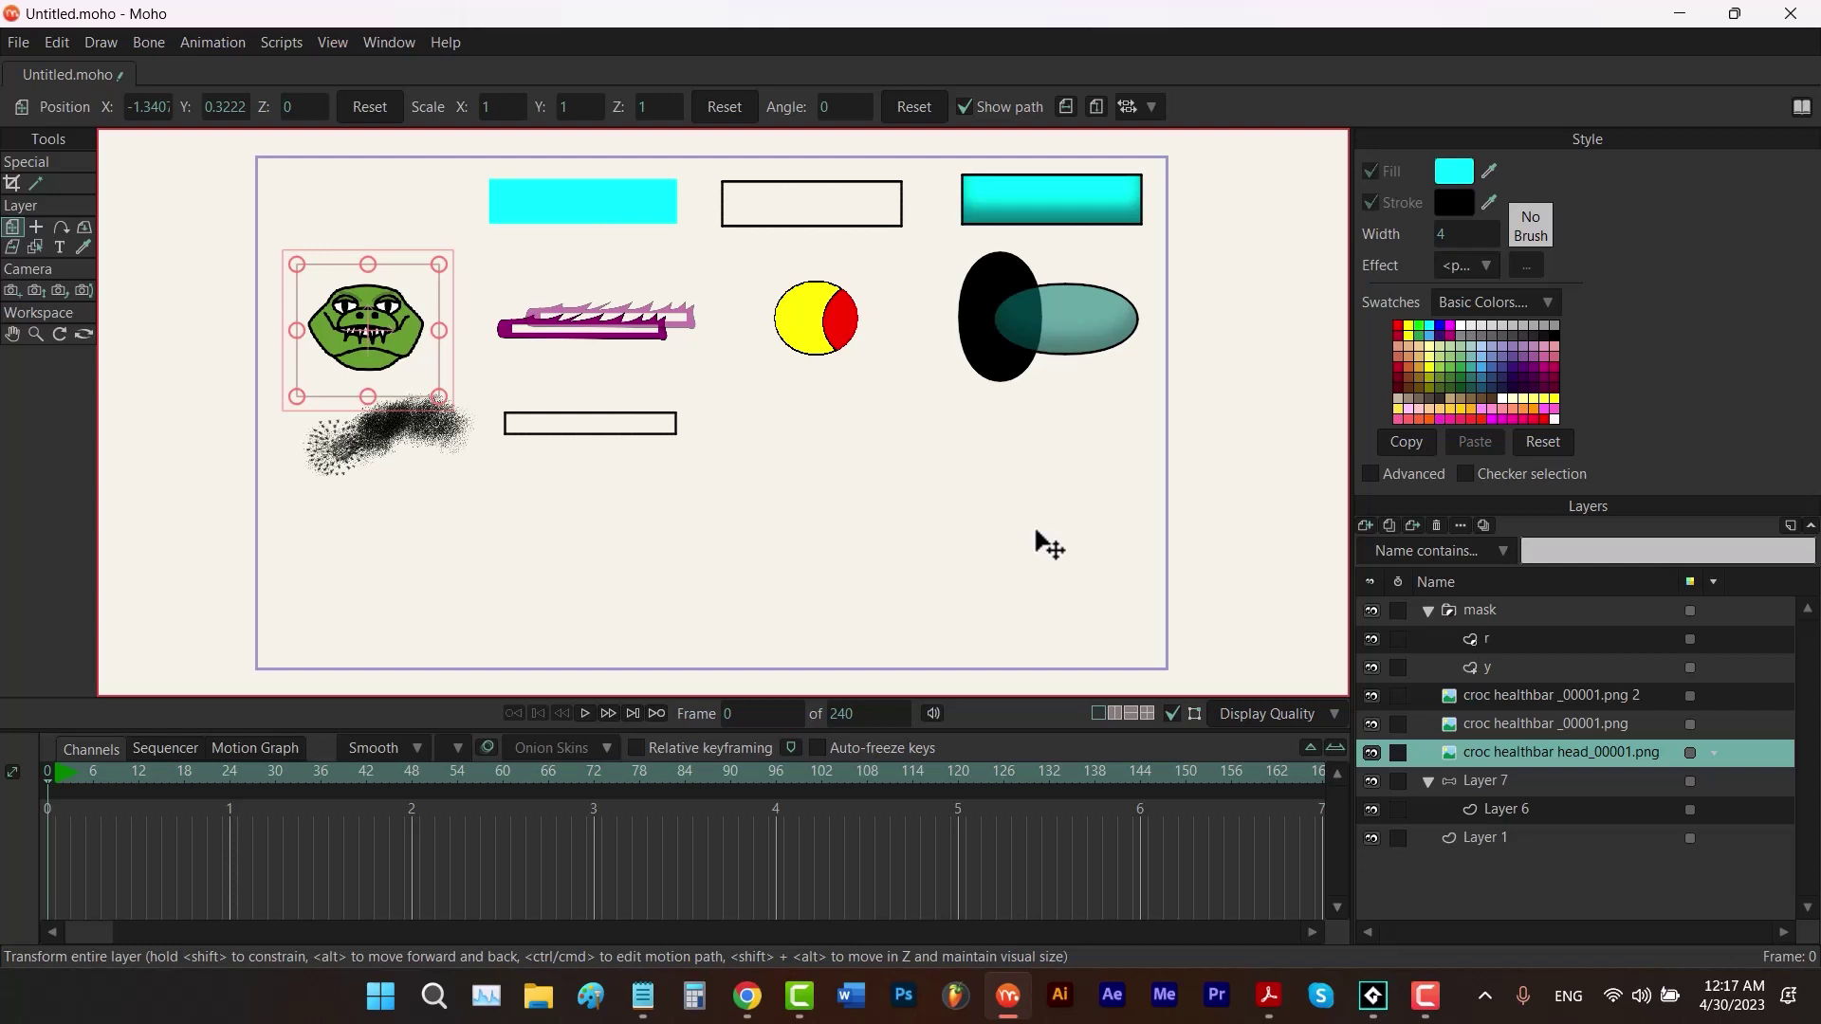
Turn off Fills in the display quality details and preview a render of the frame with Layer 1 selected
click(1282, 714)
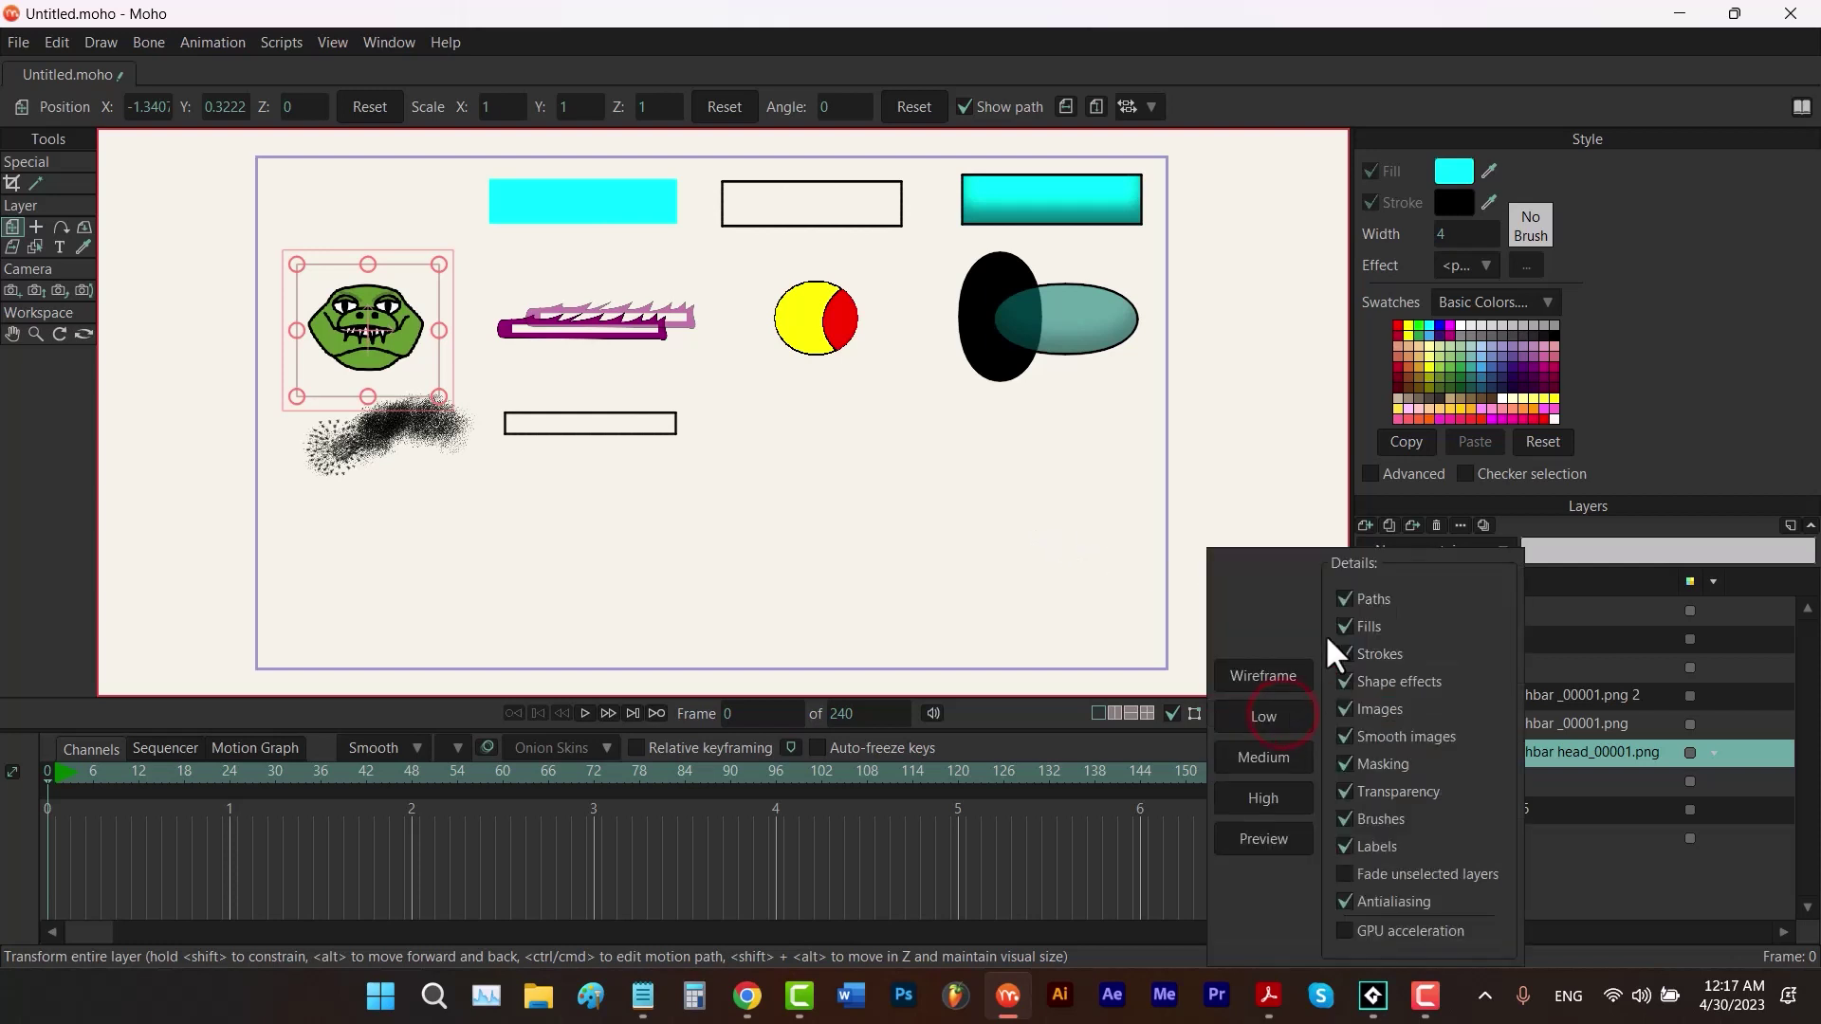
click(1344, 627)
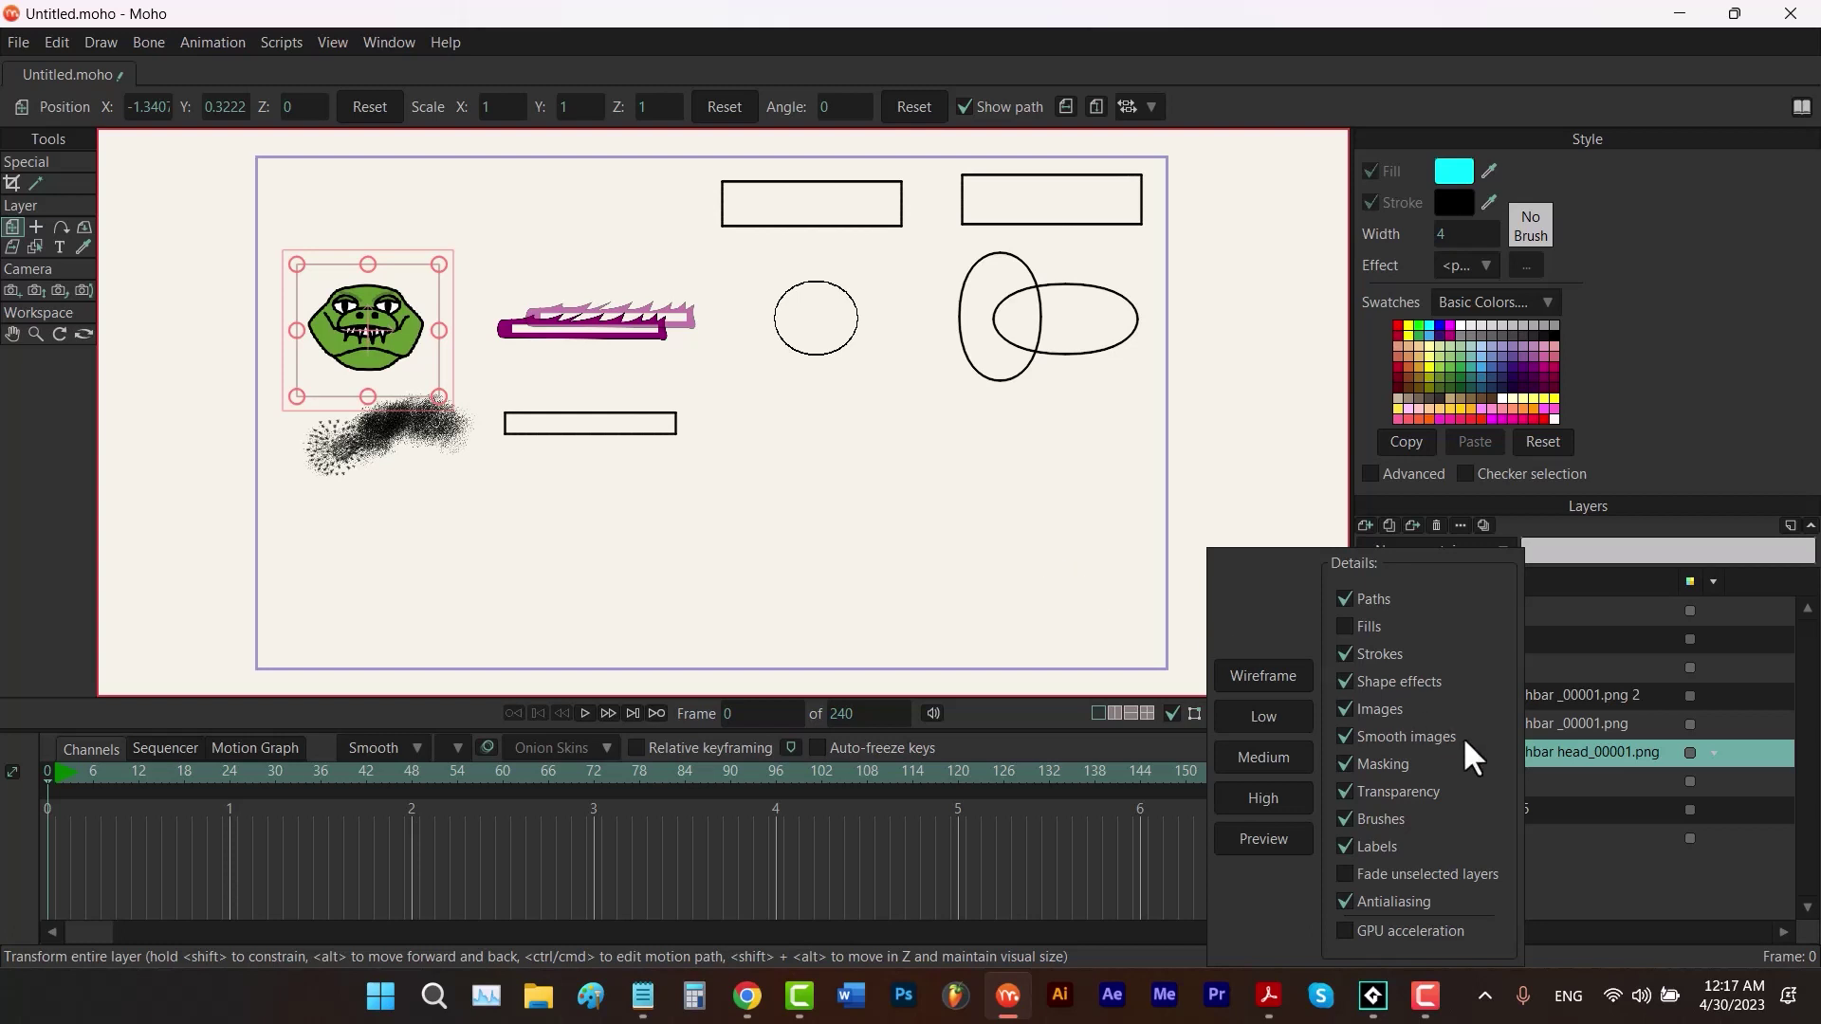
click(1585, 841)
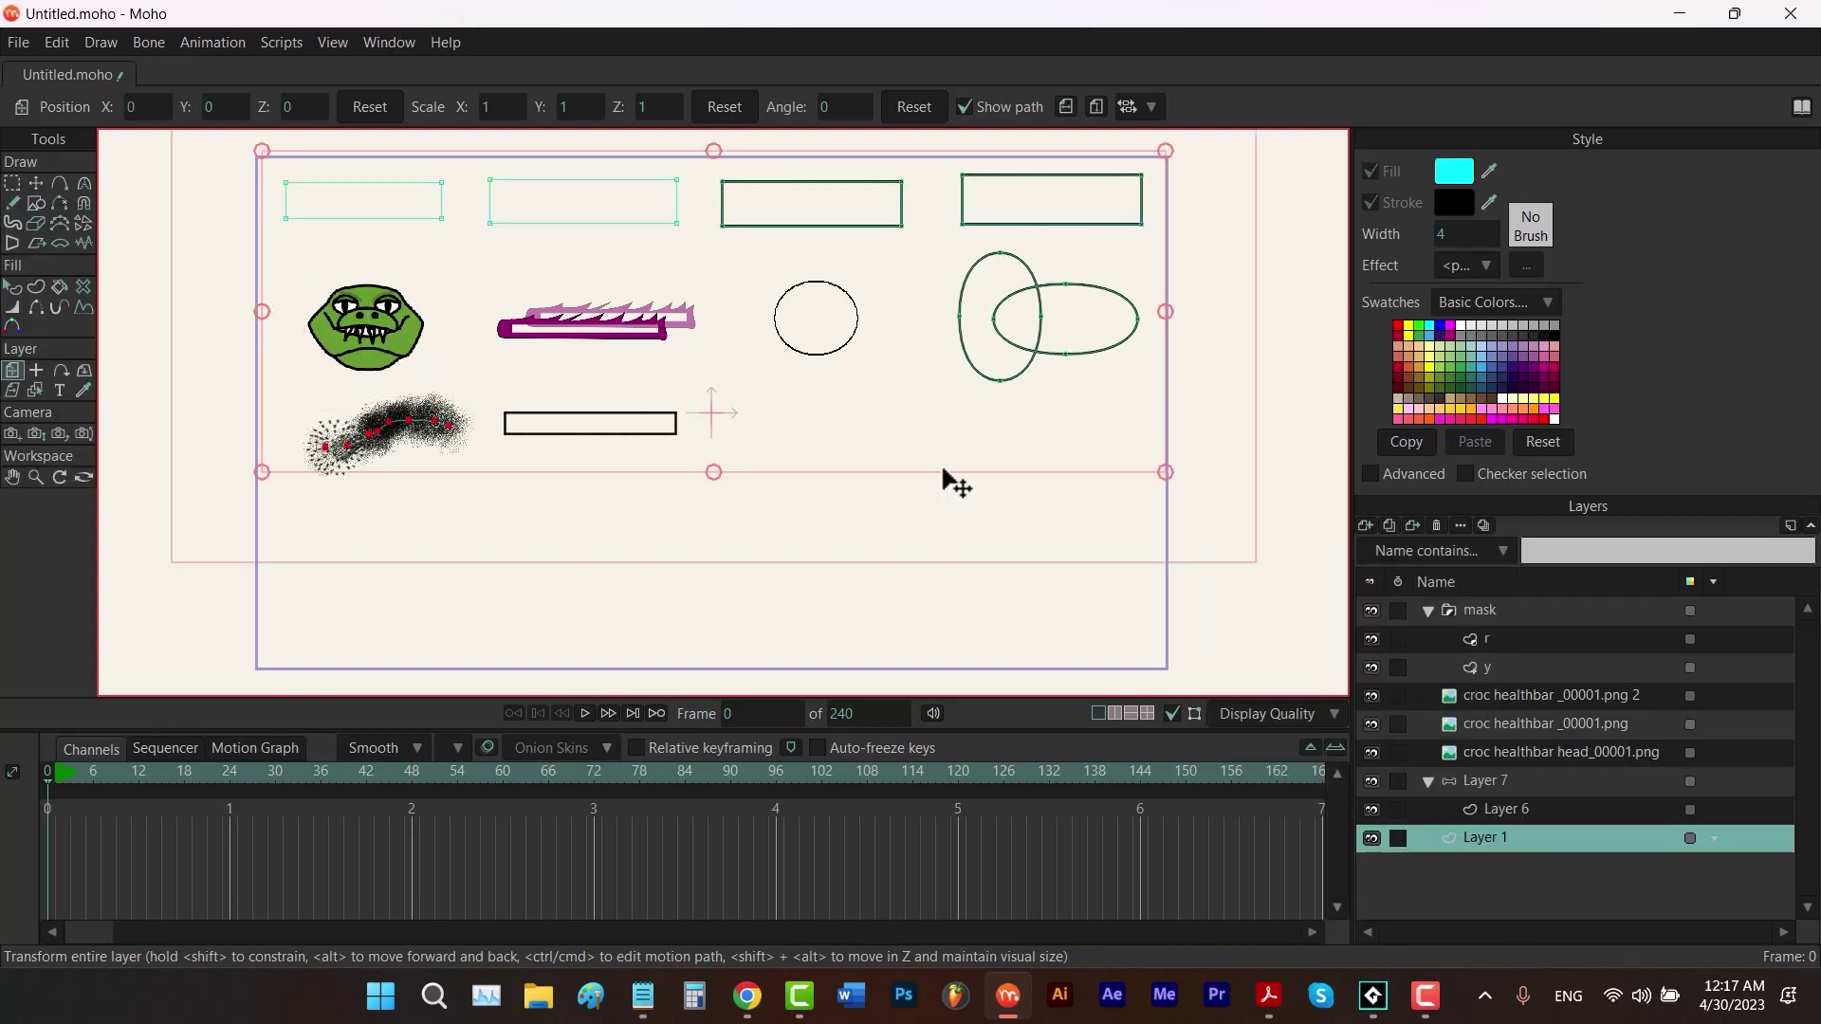
key(ctrl+r)
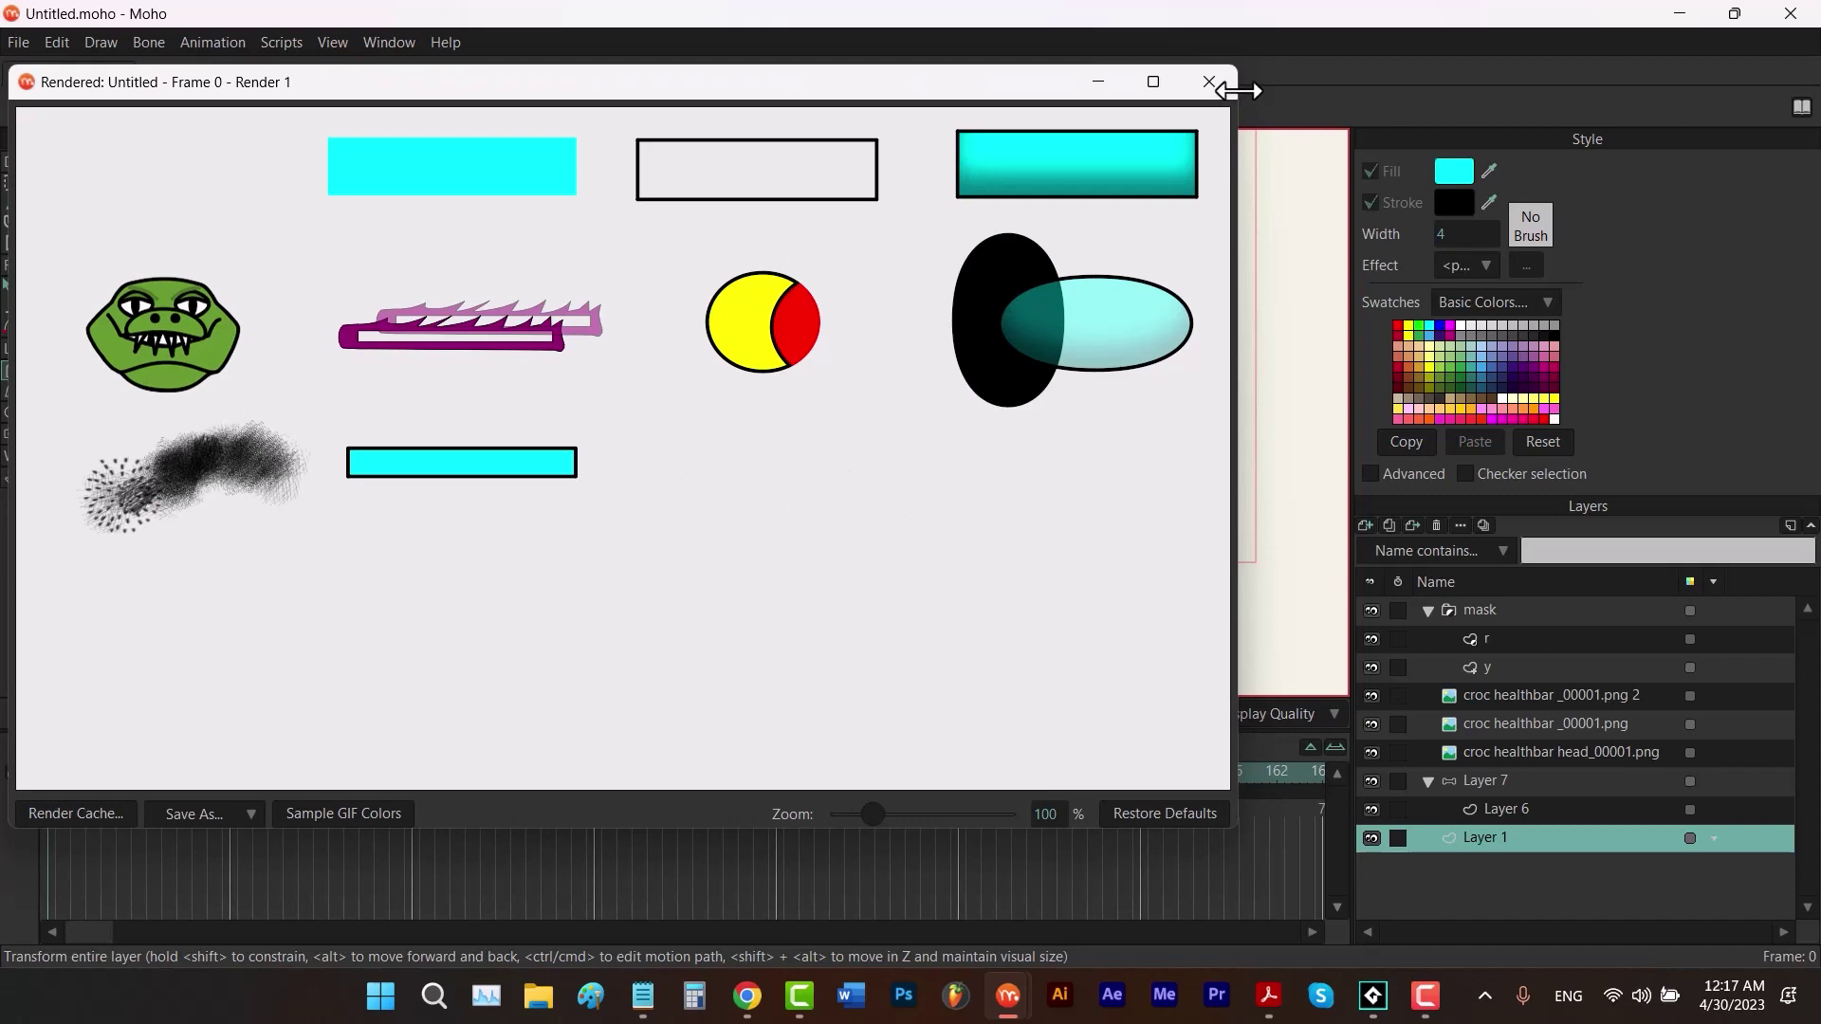
click(1209, 81)
Try the Wireframe, Low, Medium and High display quality presets one after another
click(1278, 713)
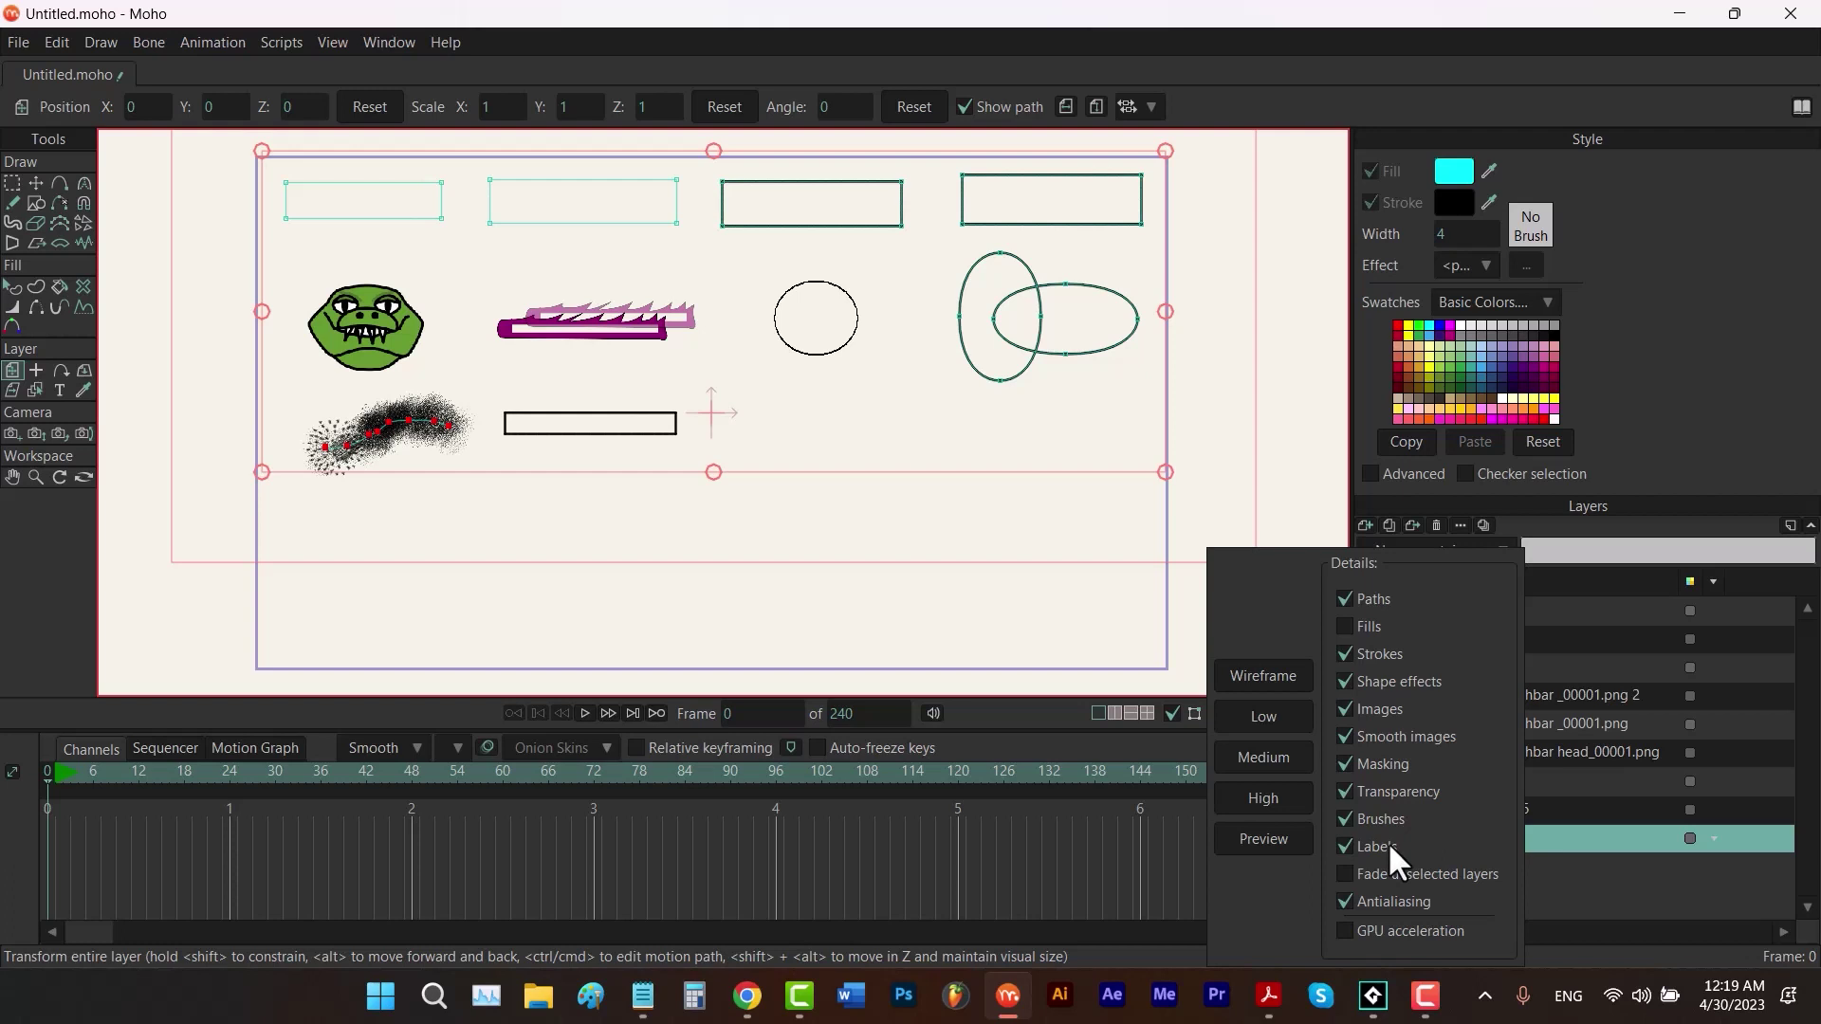
click(1269, 677)
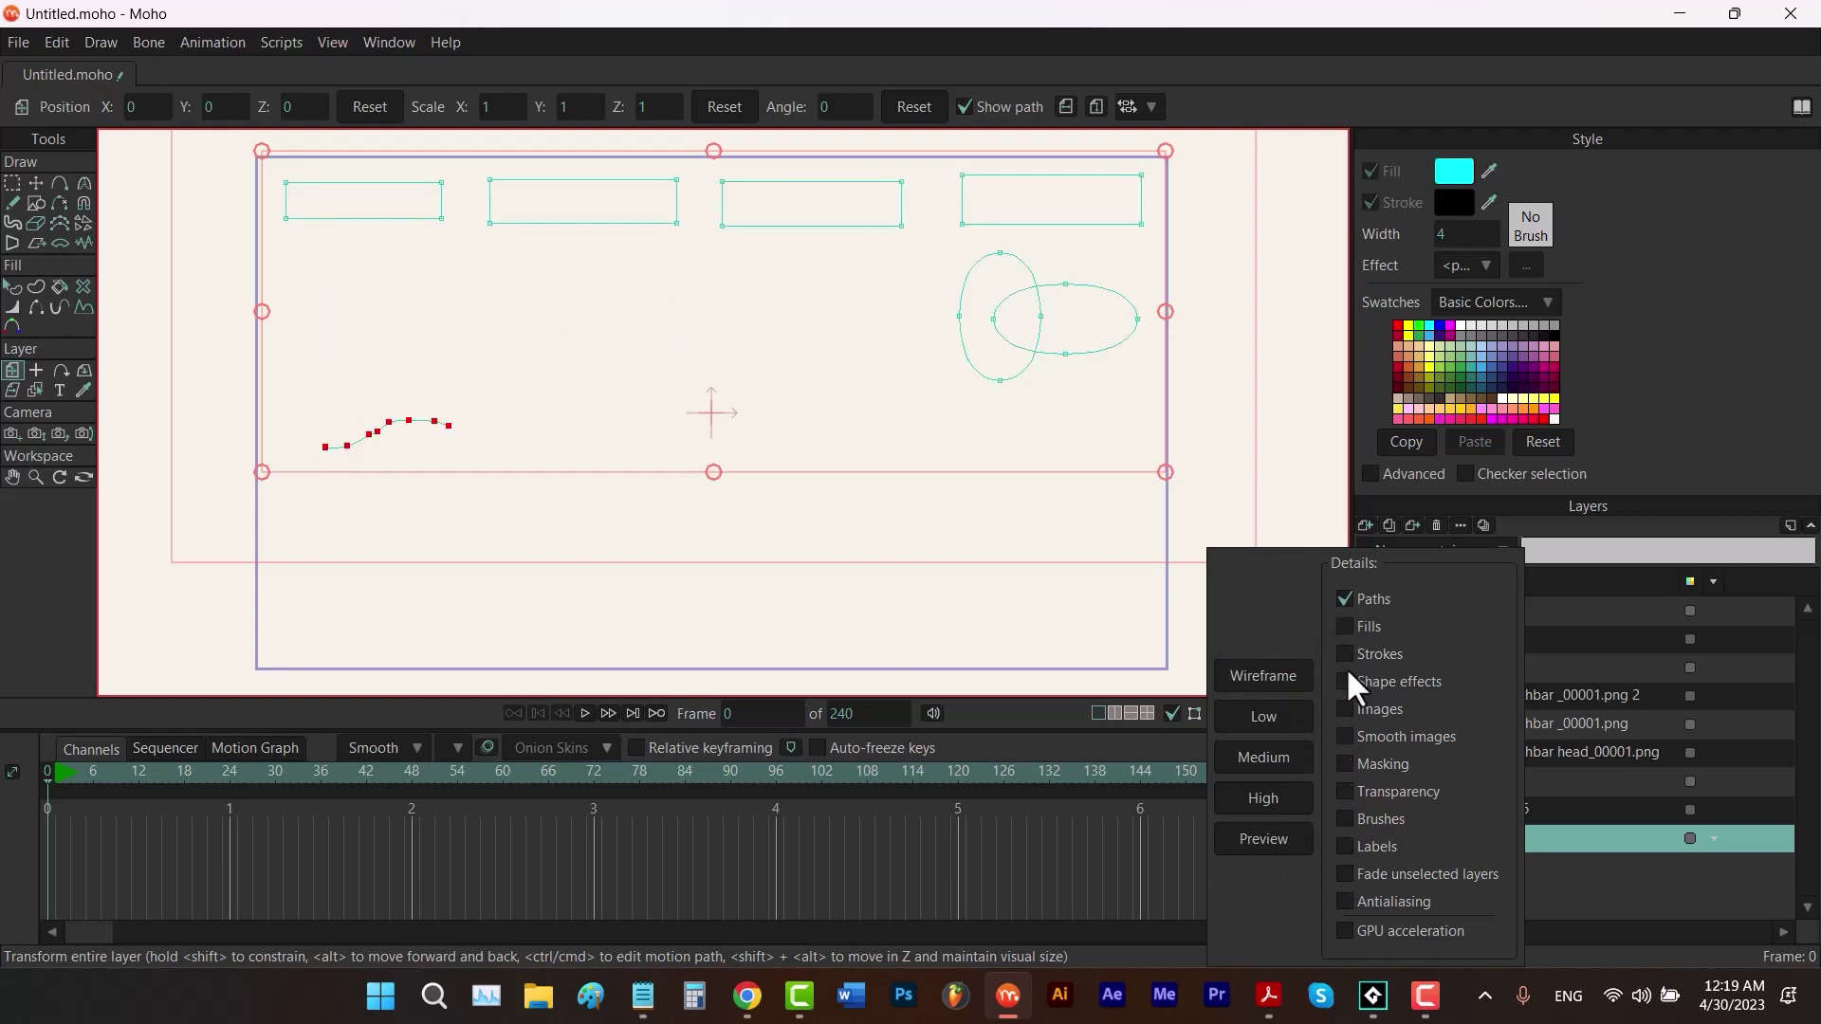
click(1281, 714)
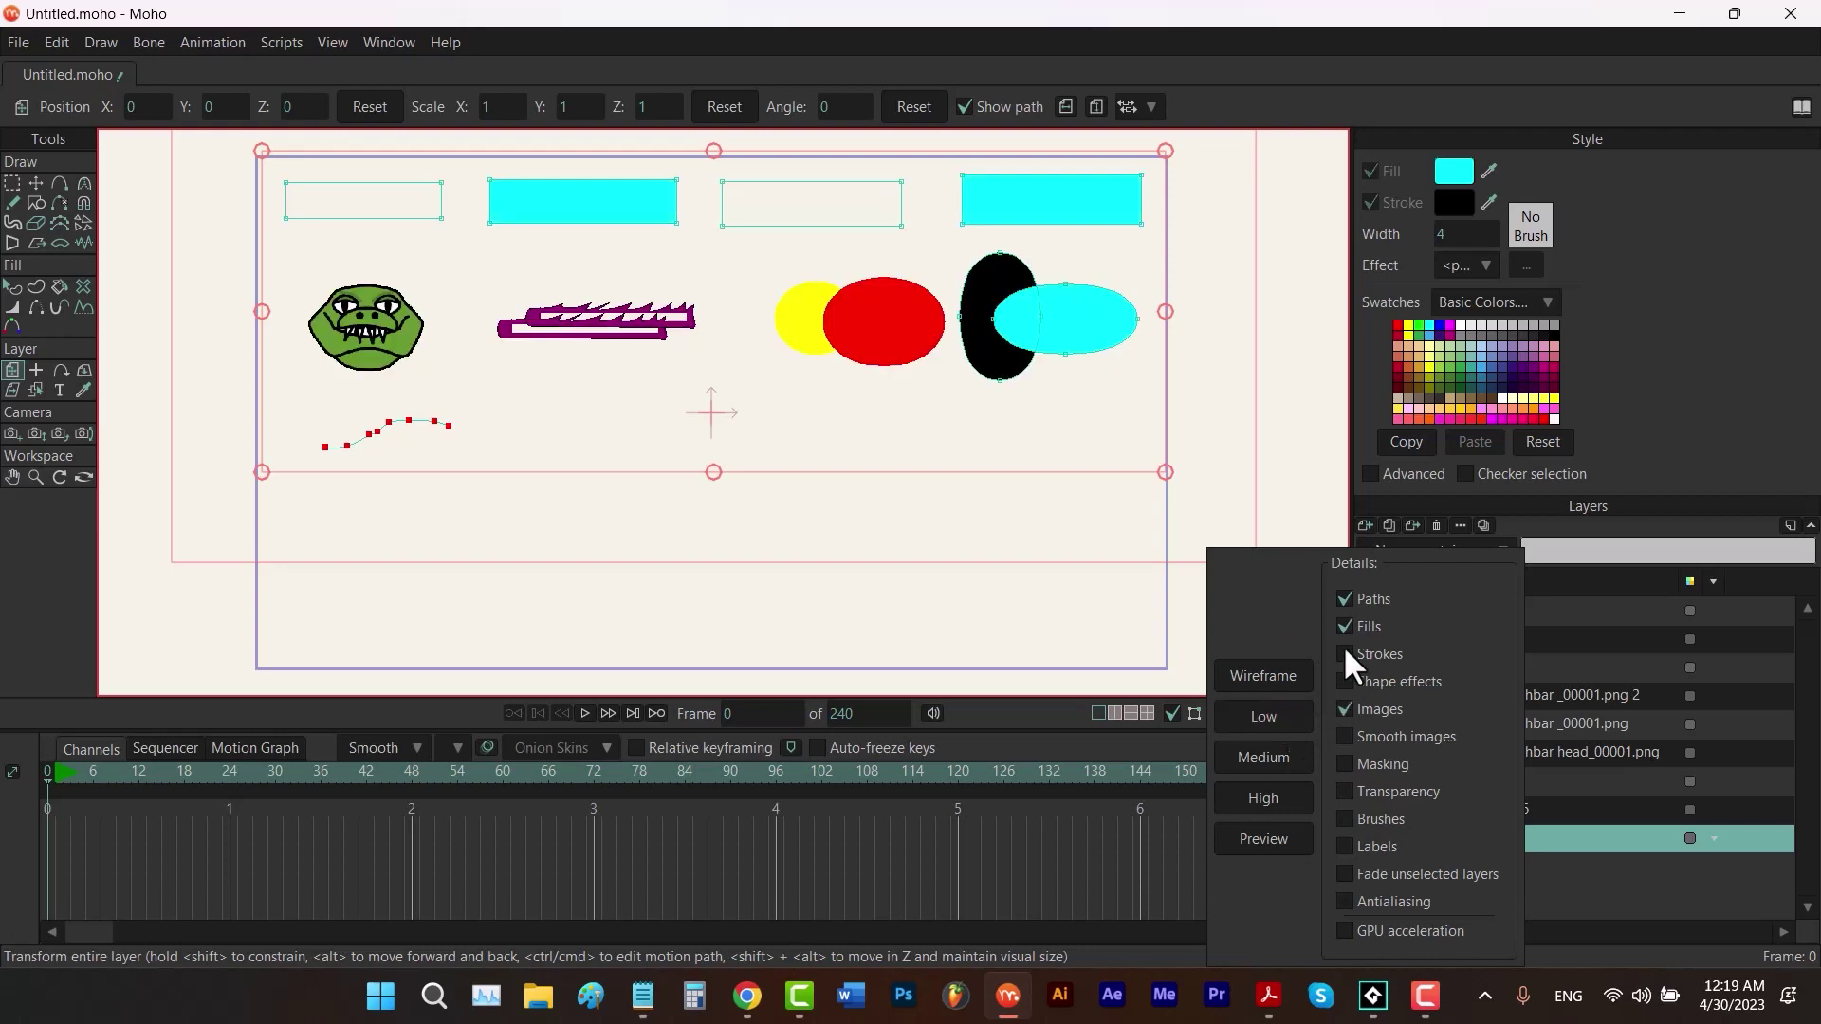
click(1288, 759)
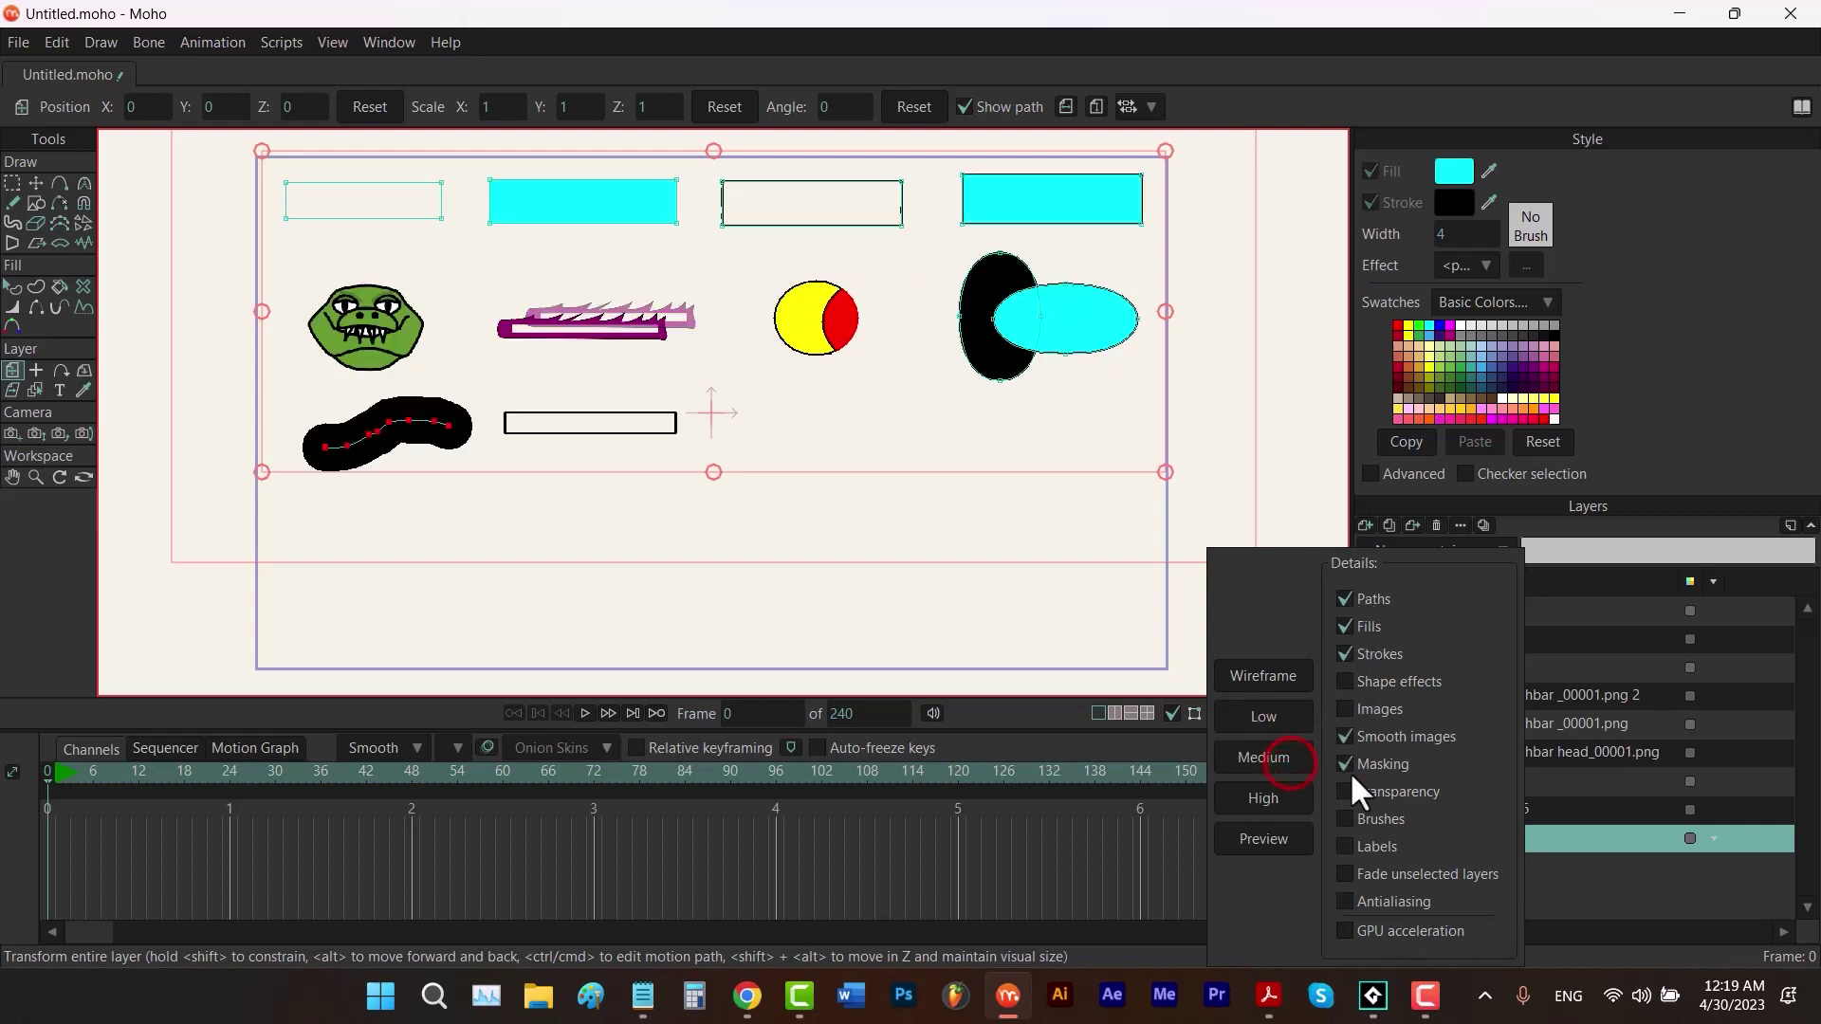
click(1285, 801)
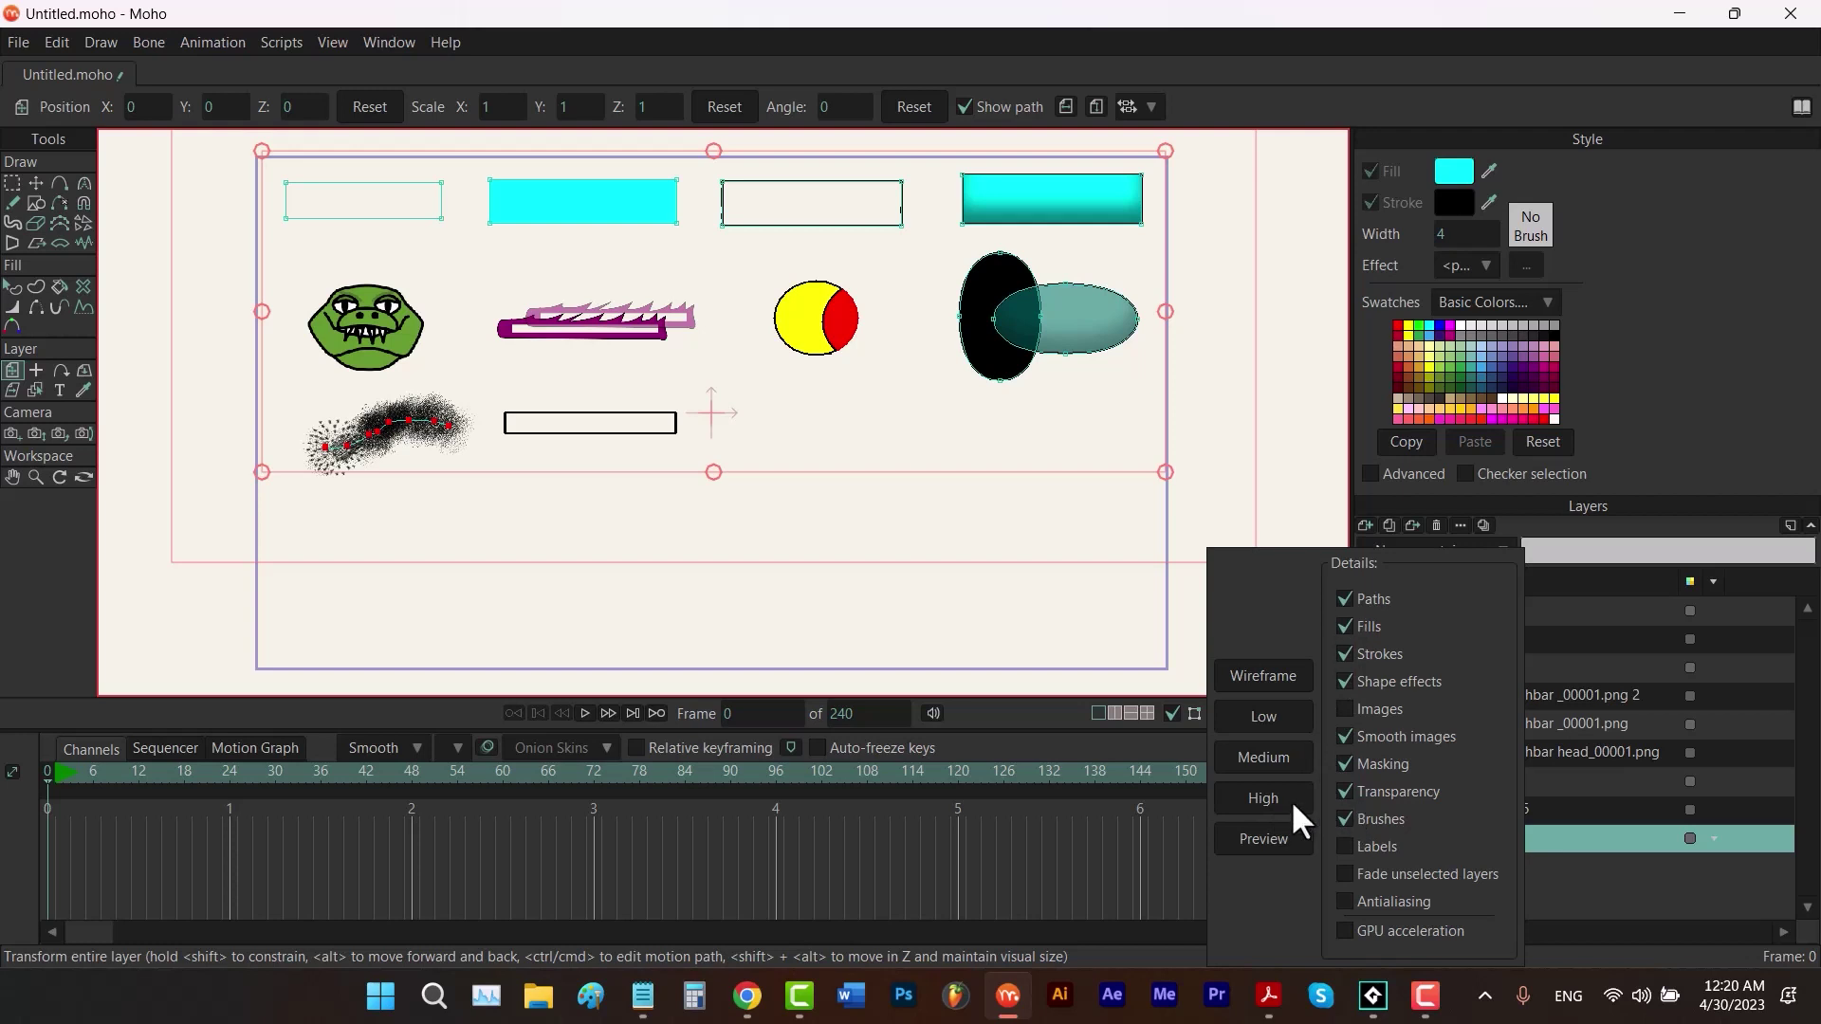
Apply the Preview display quality preset and additionally enable Antialiasing and Paths
click(1293, 835)
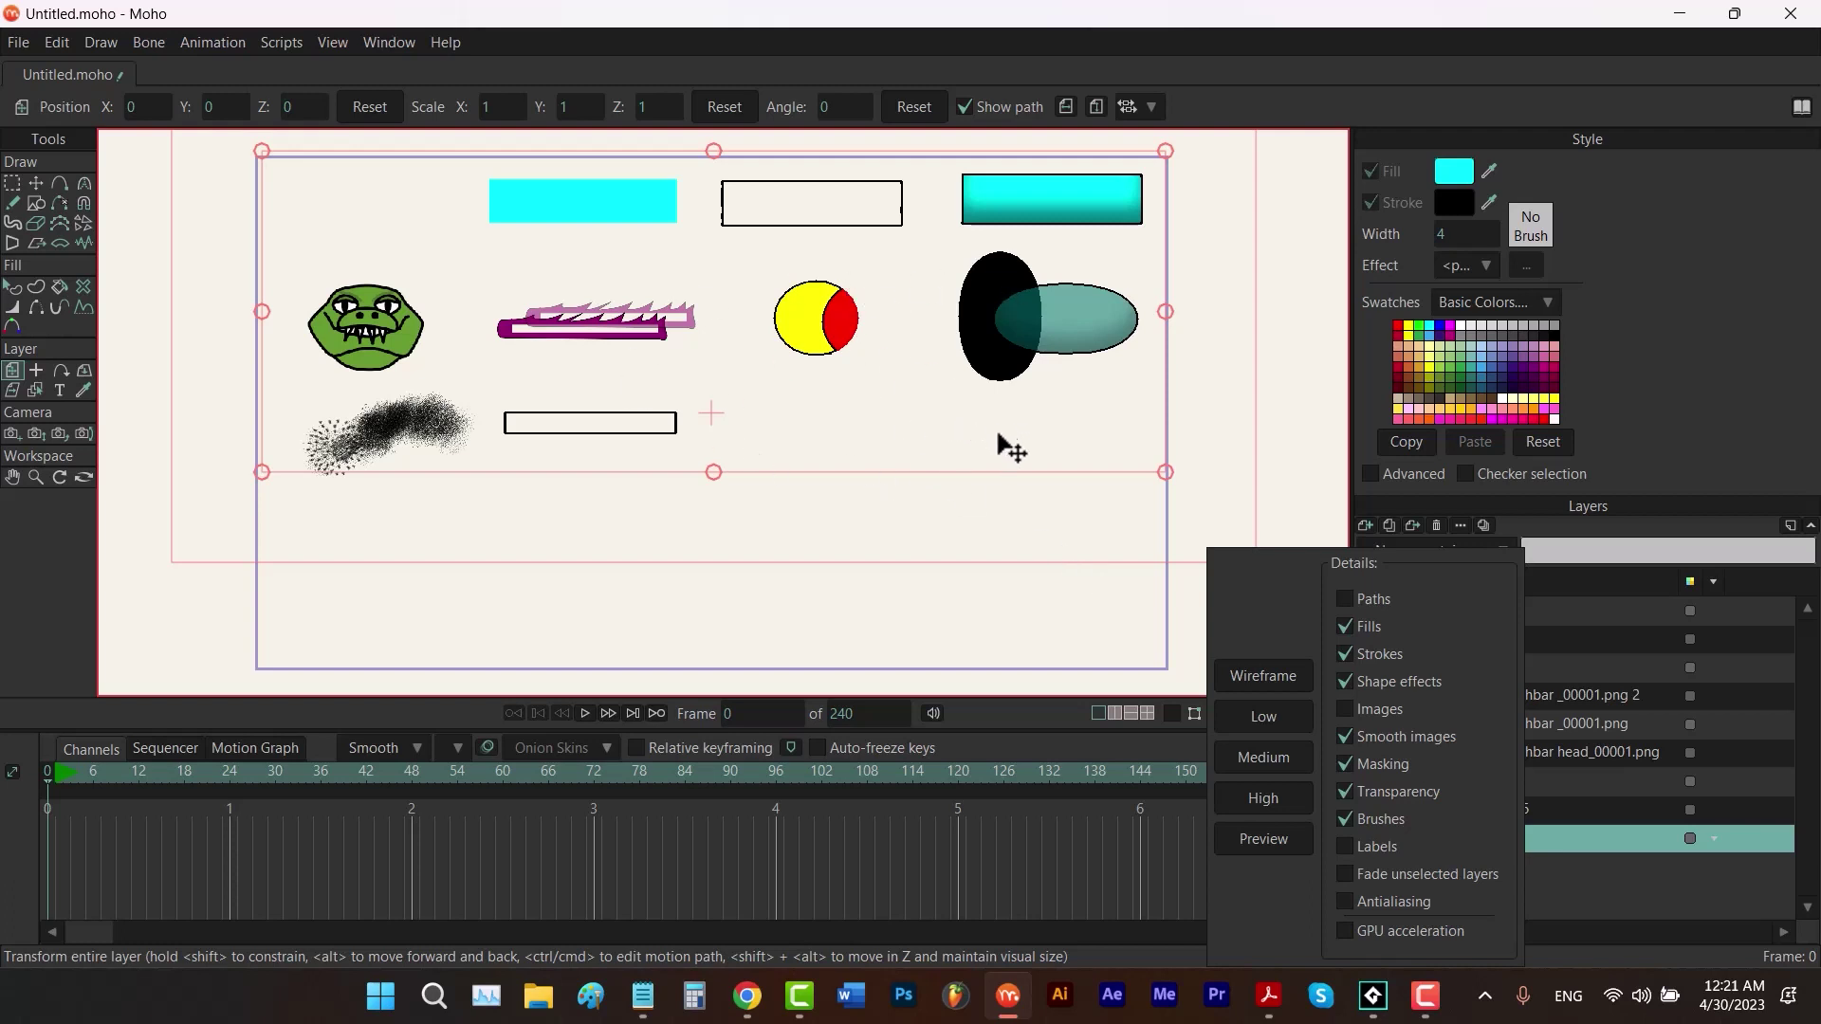
click(1347, 902)
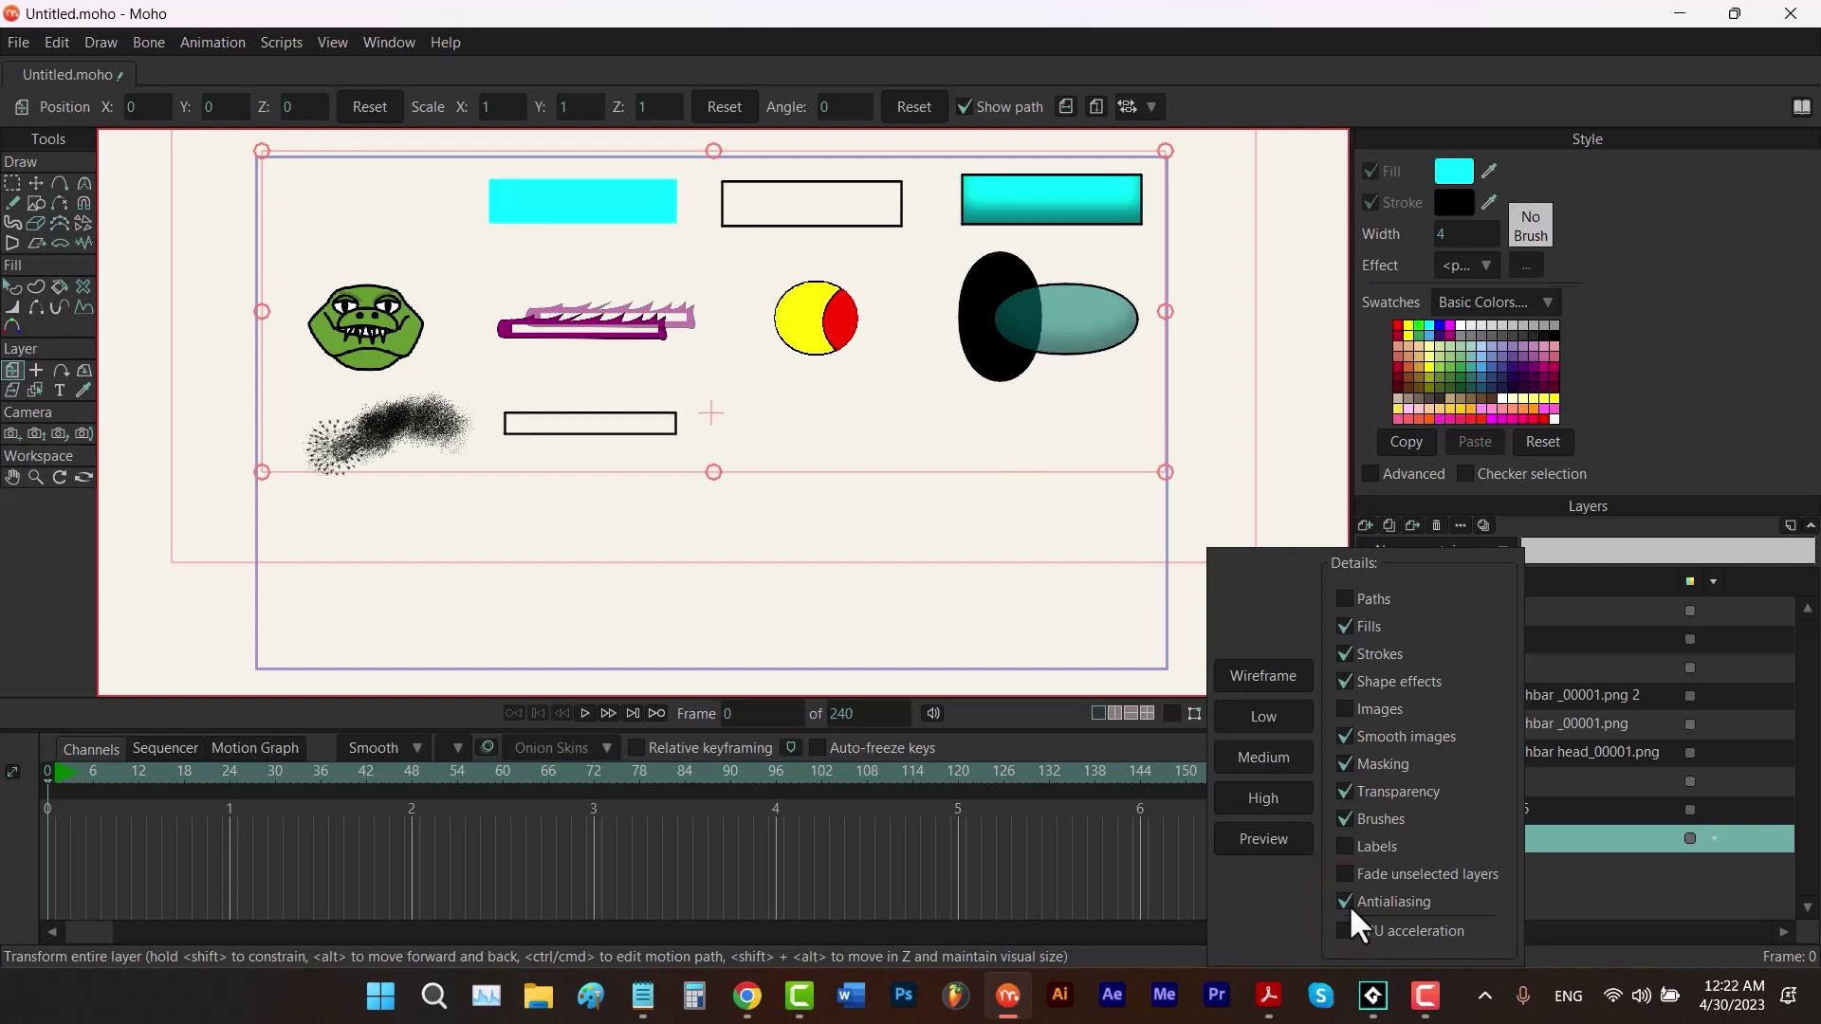
click(1346, 600)
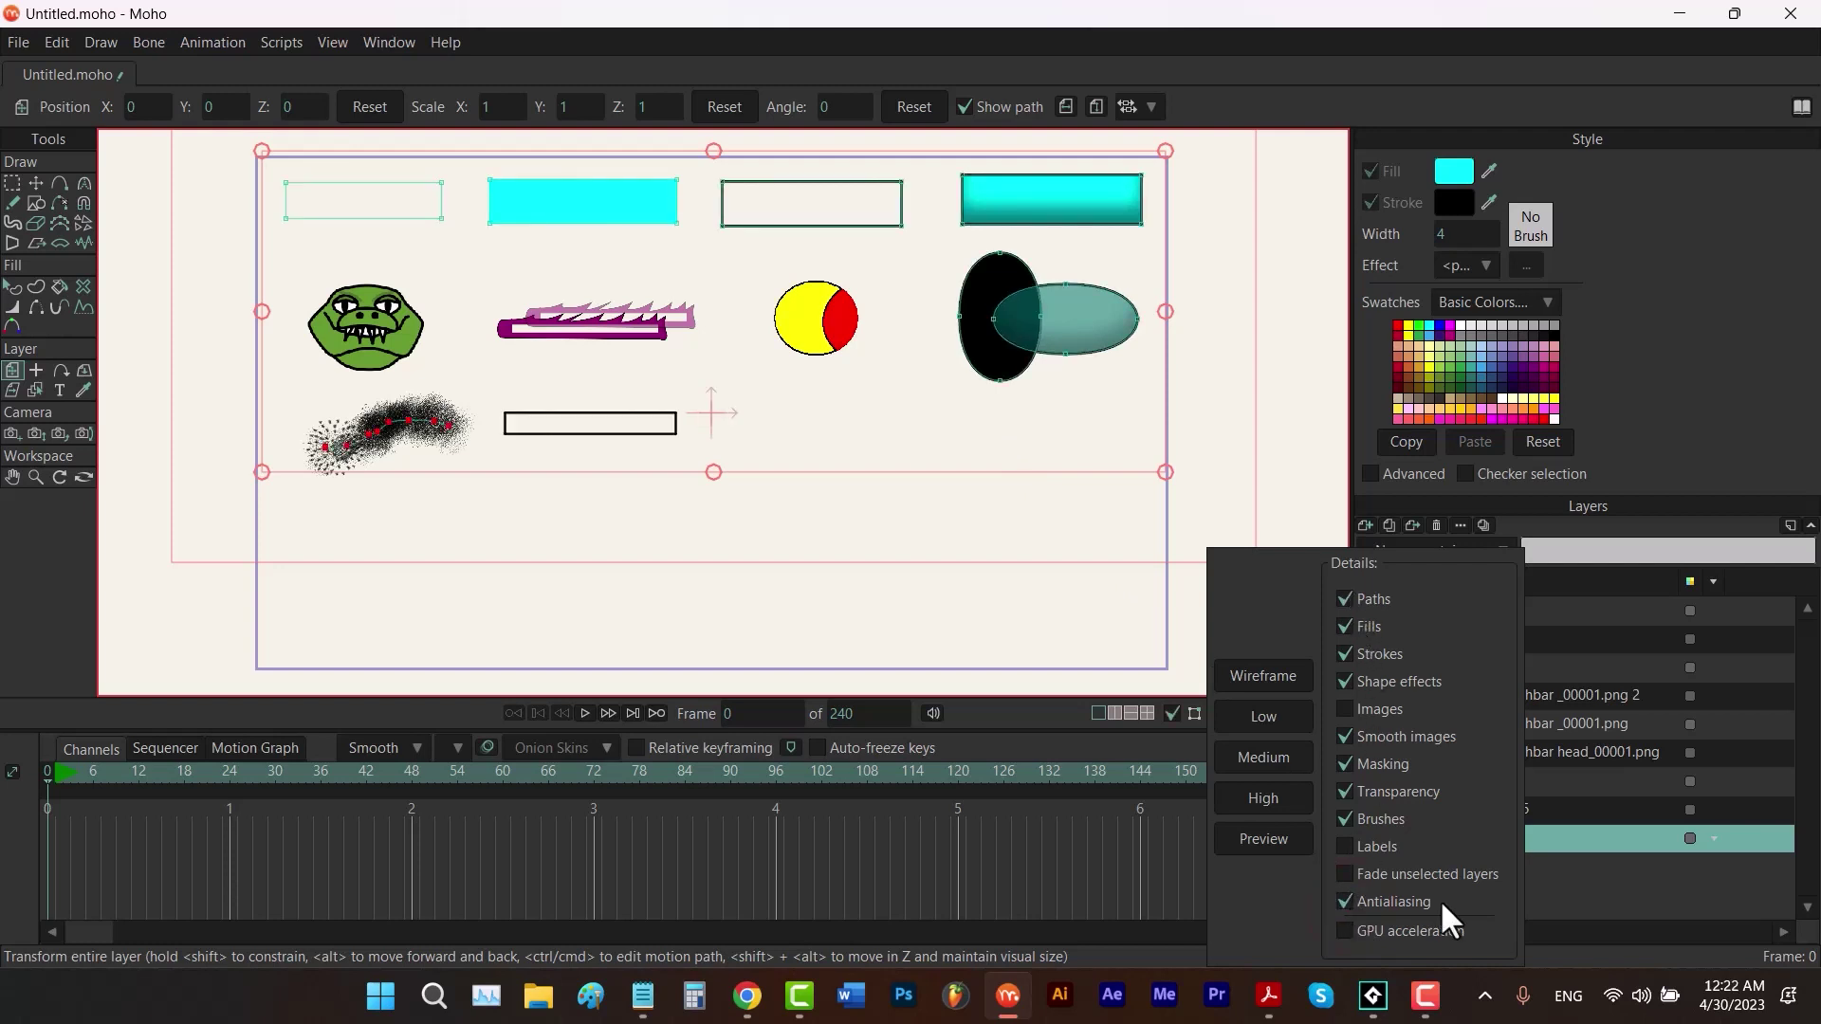
Turn on Paths for Layer 1 in its quick settings and select the croc healthbar head image layer
right_click(1538, 840)
click(1572, 795)
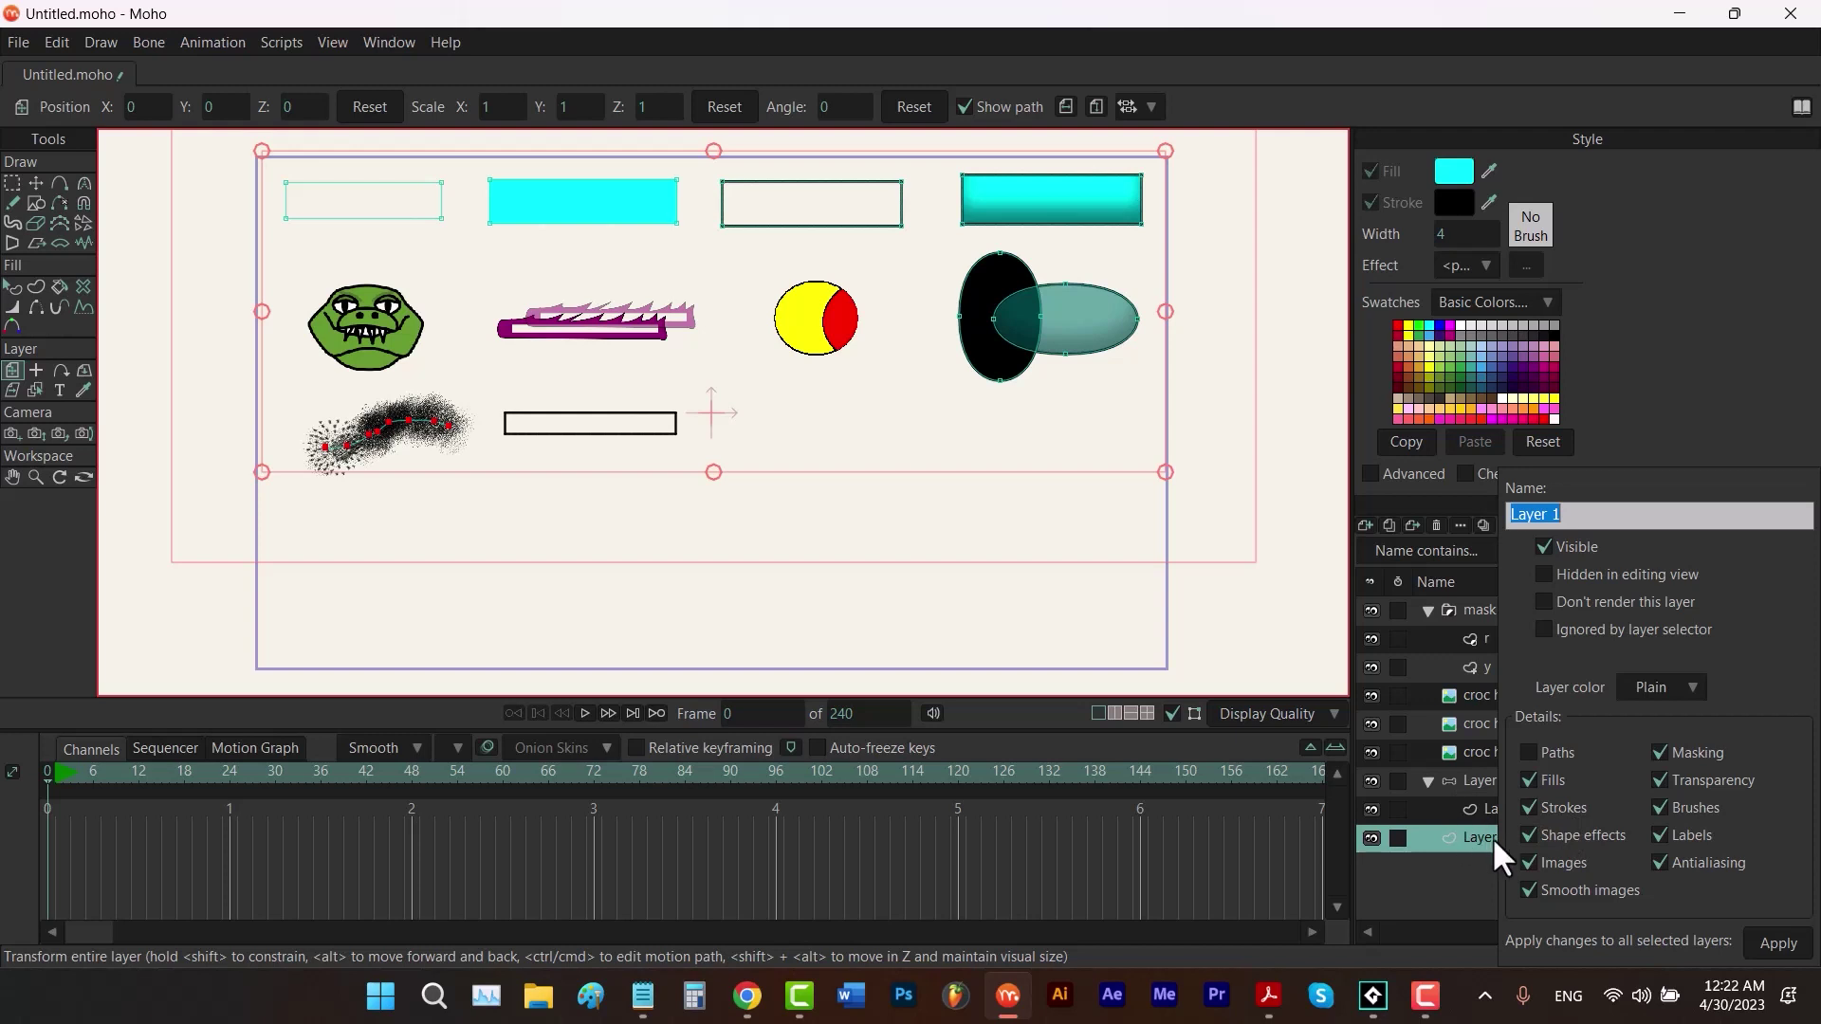
click(1530, 754)
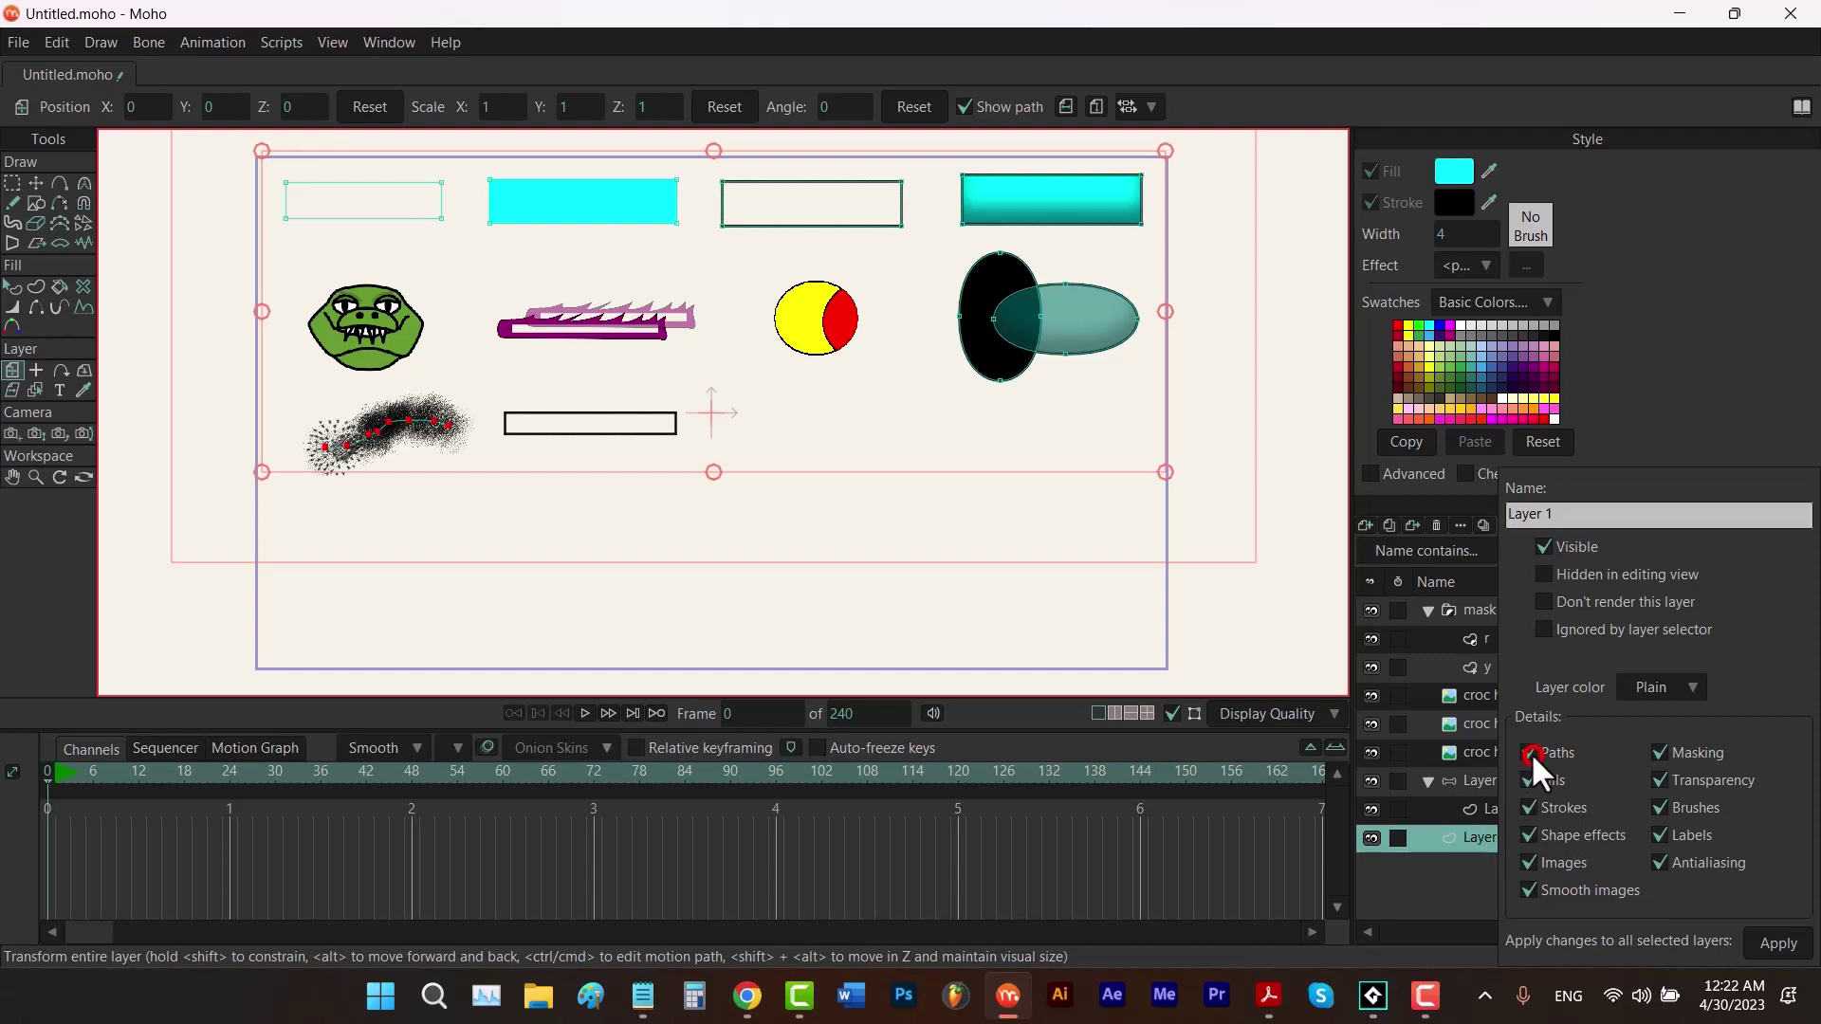
click(1470, 755)
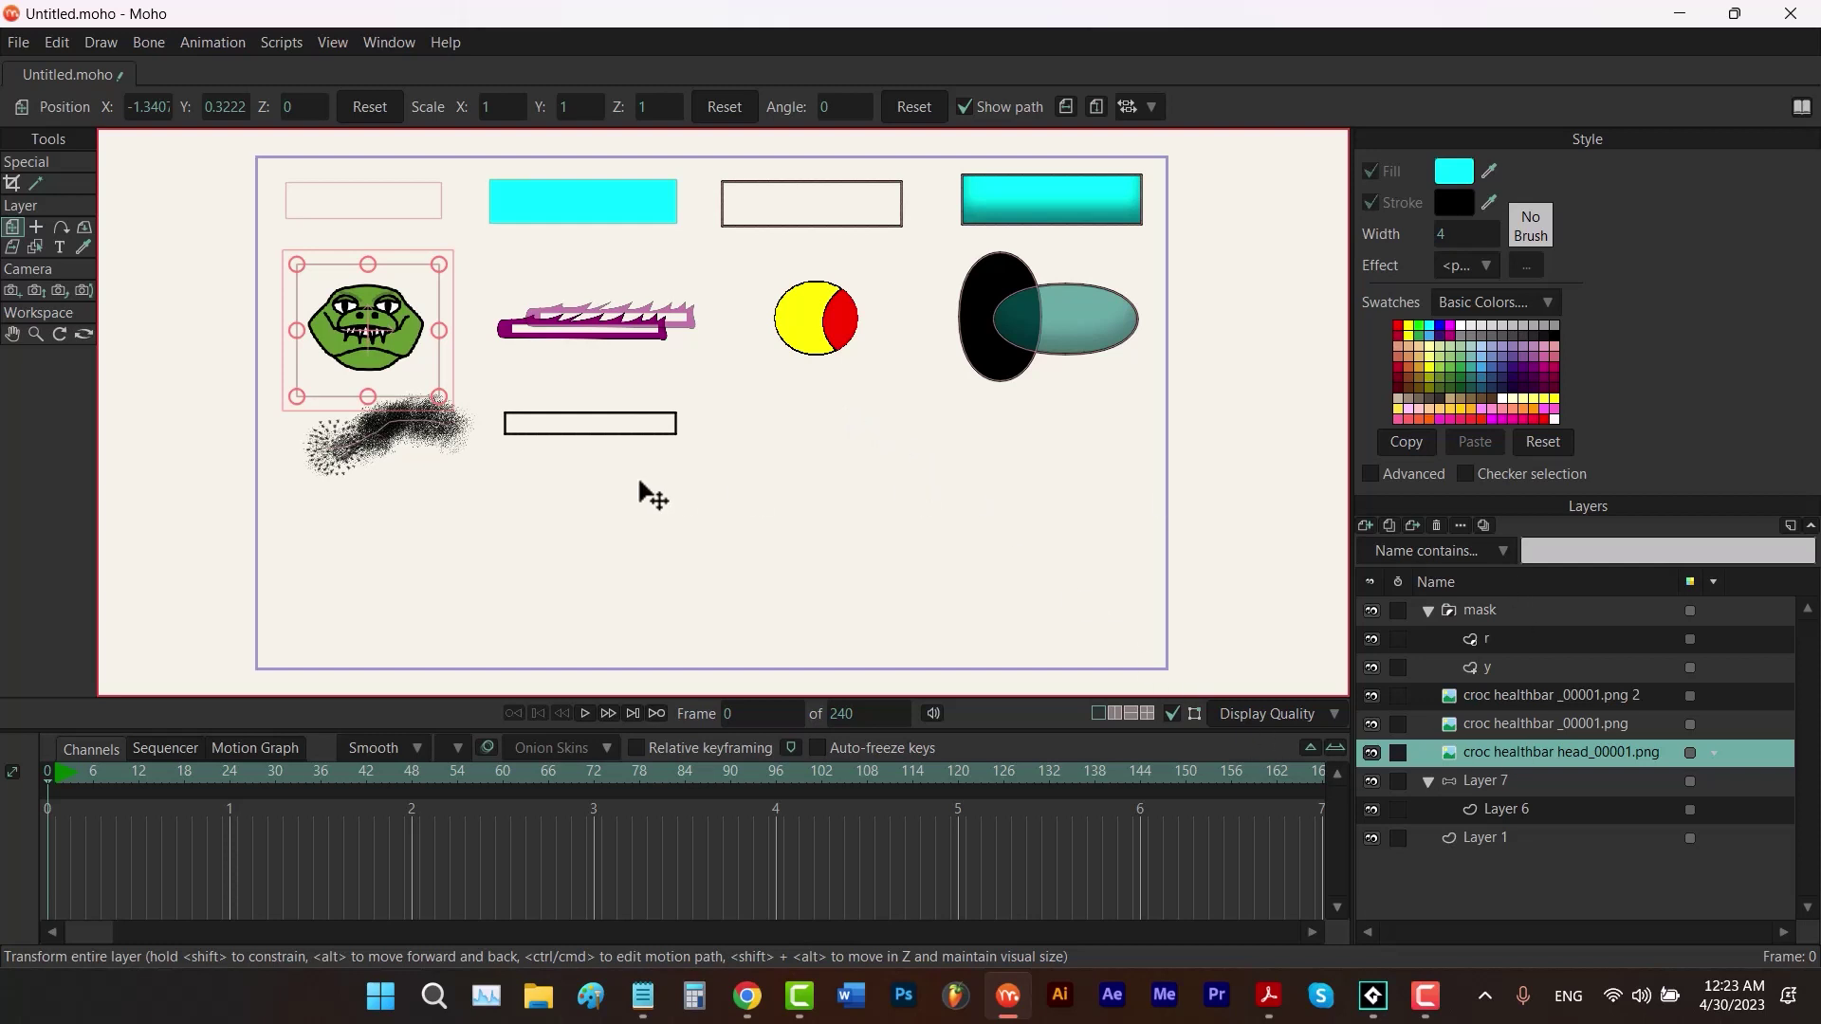
Review the fill style and stroke style options of the render style in the project settings, keeping both at Normal
click(17, 43)
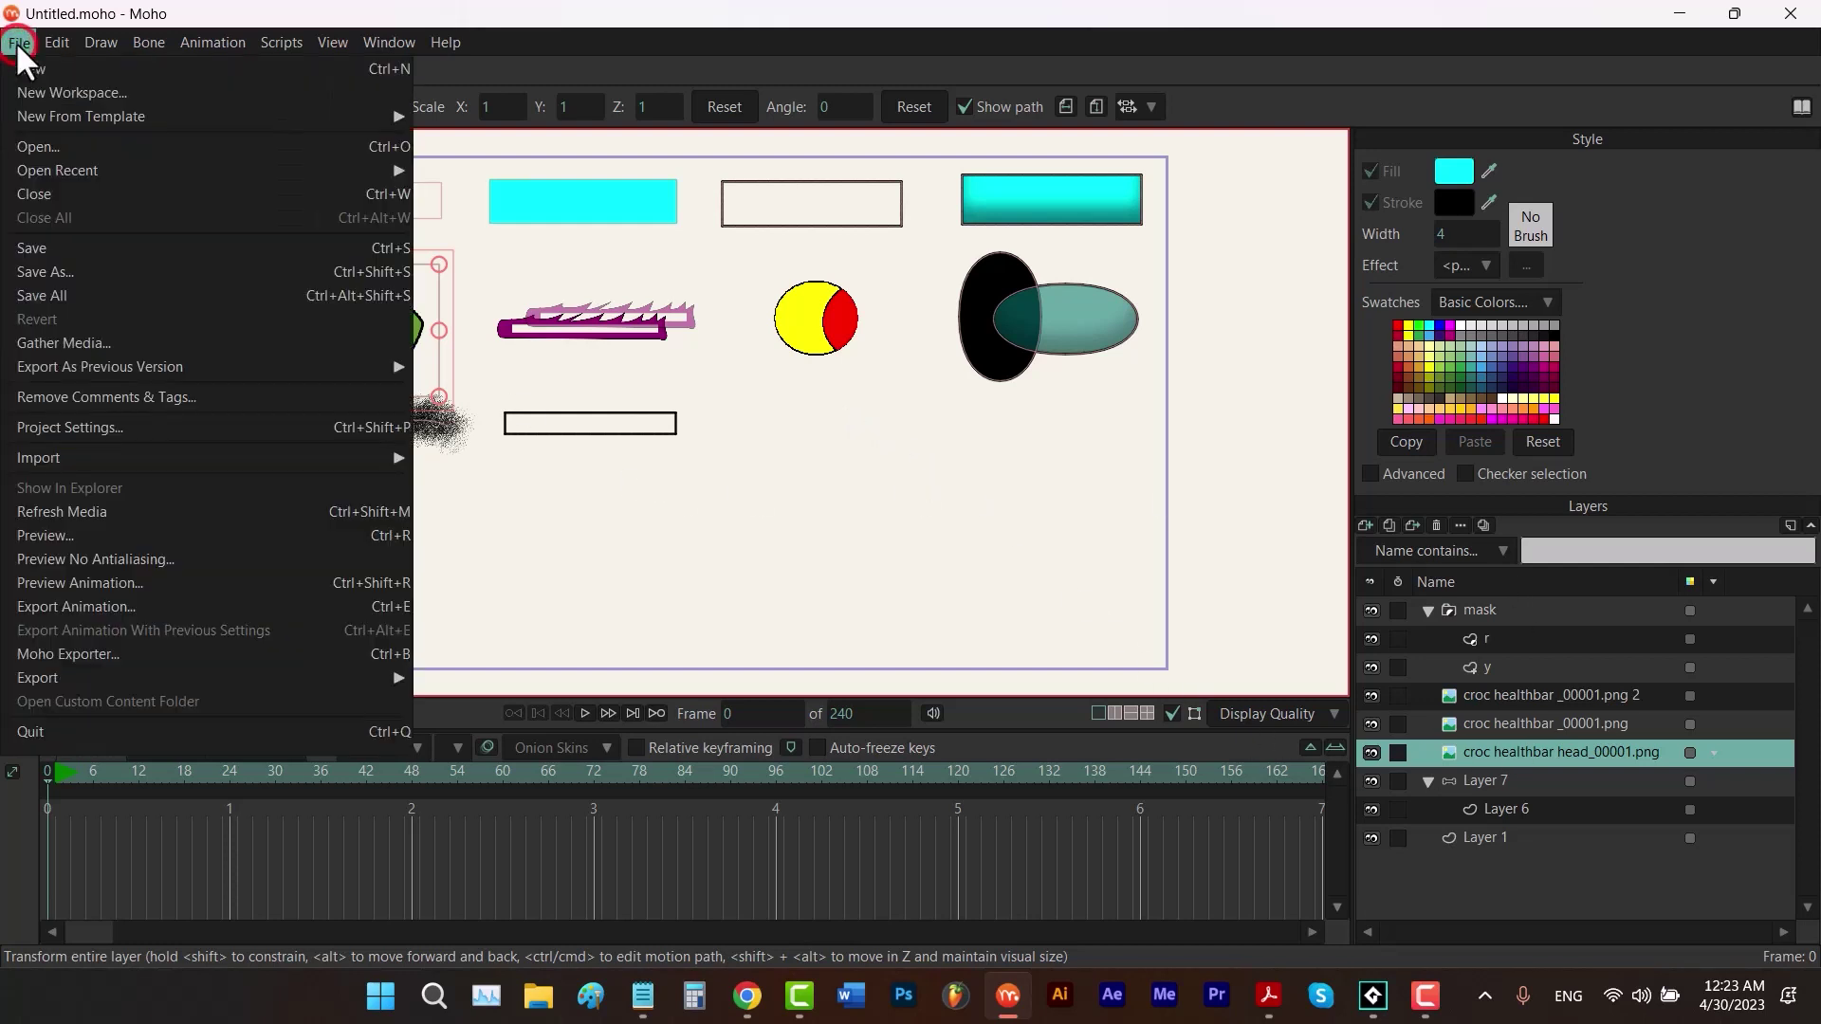
click(153, 425)
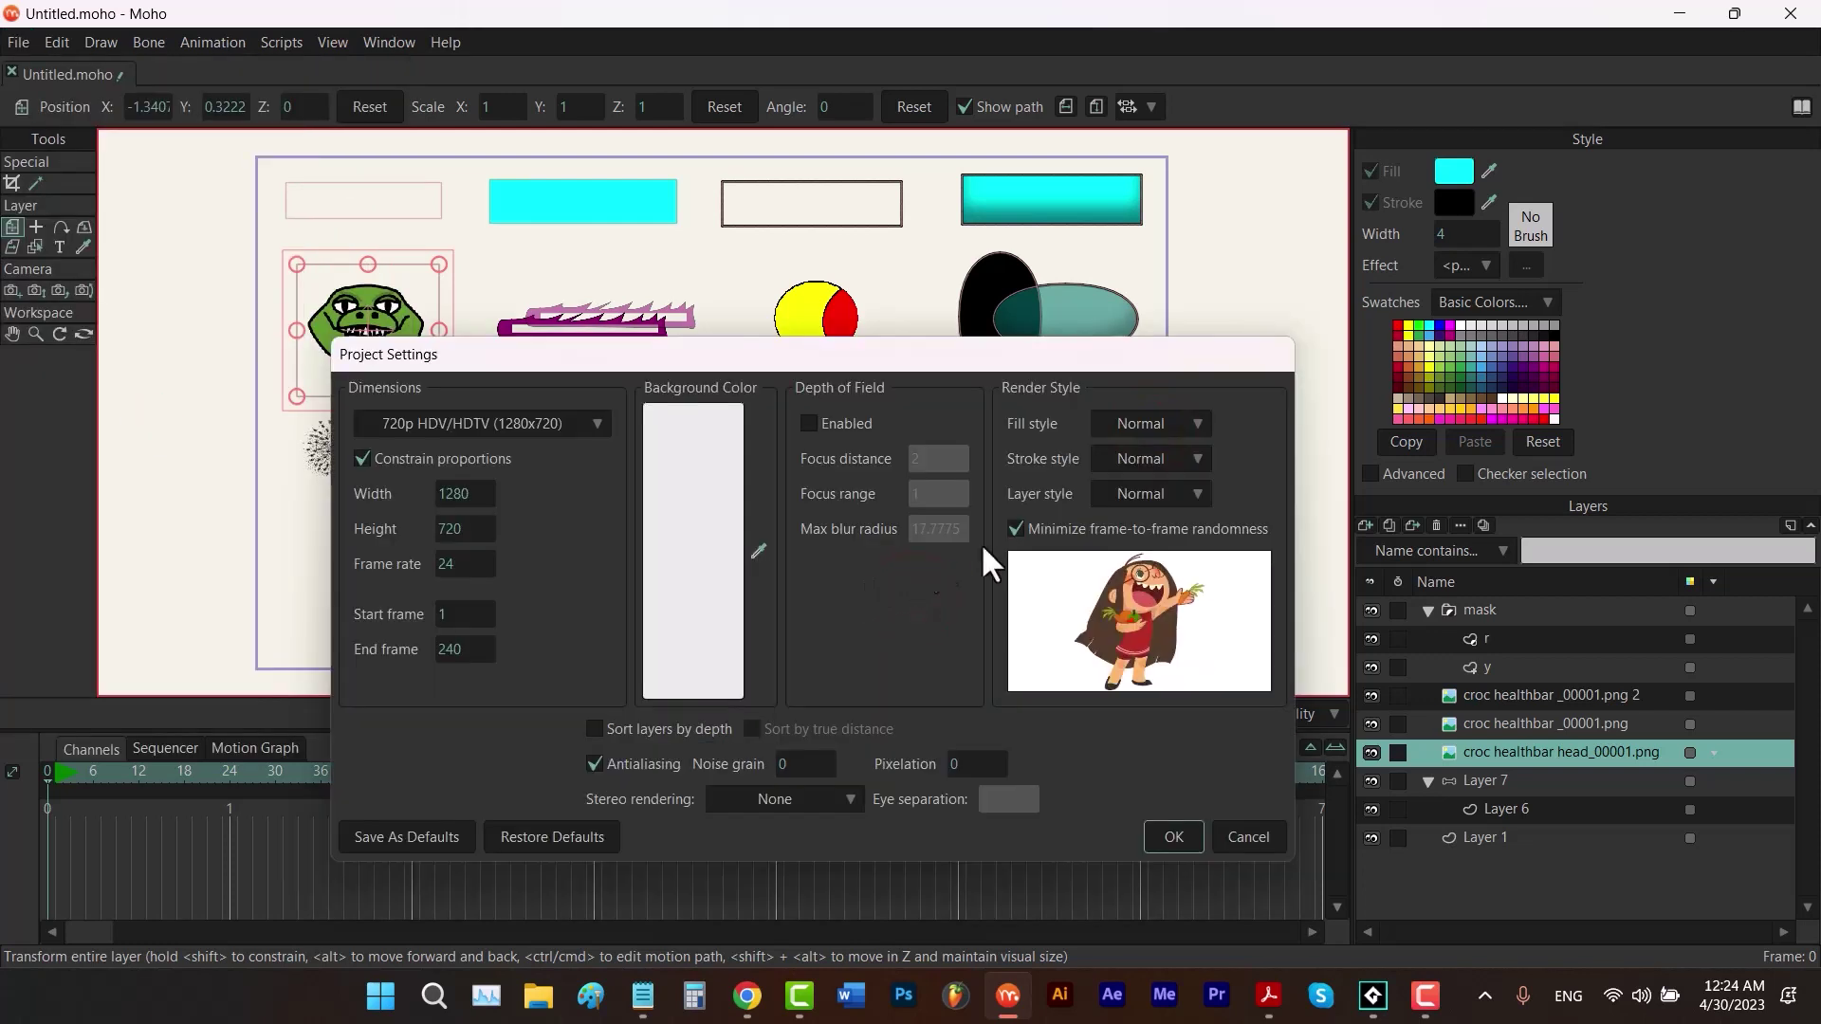
click(1161, 421)
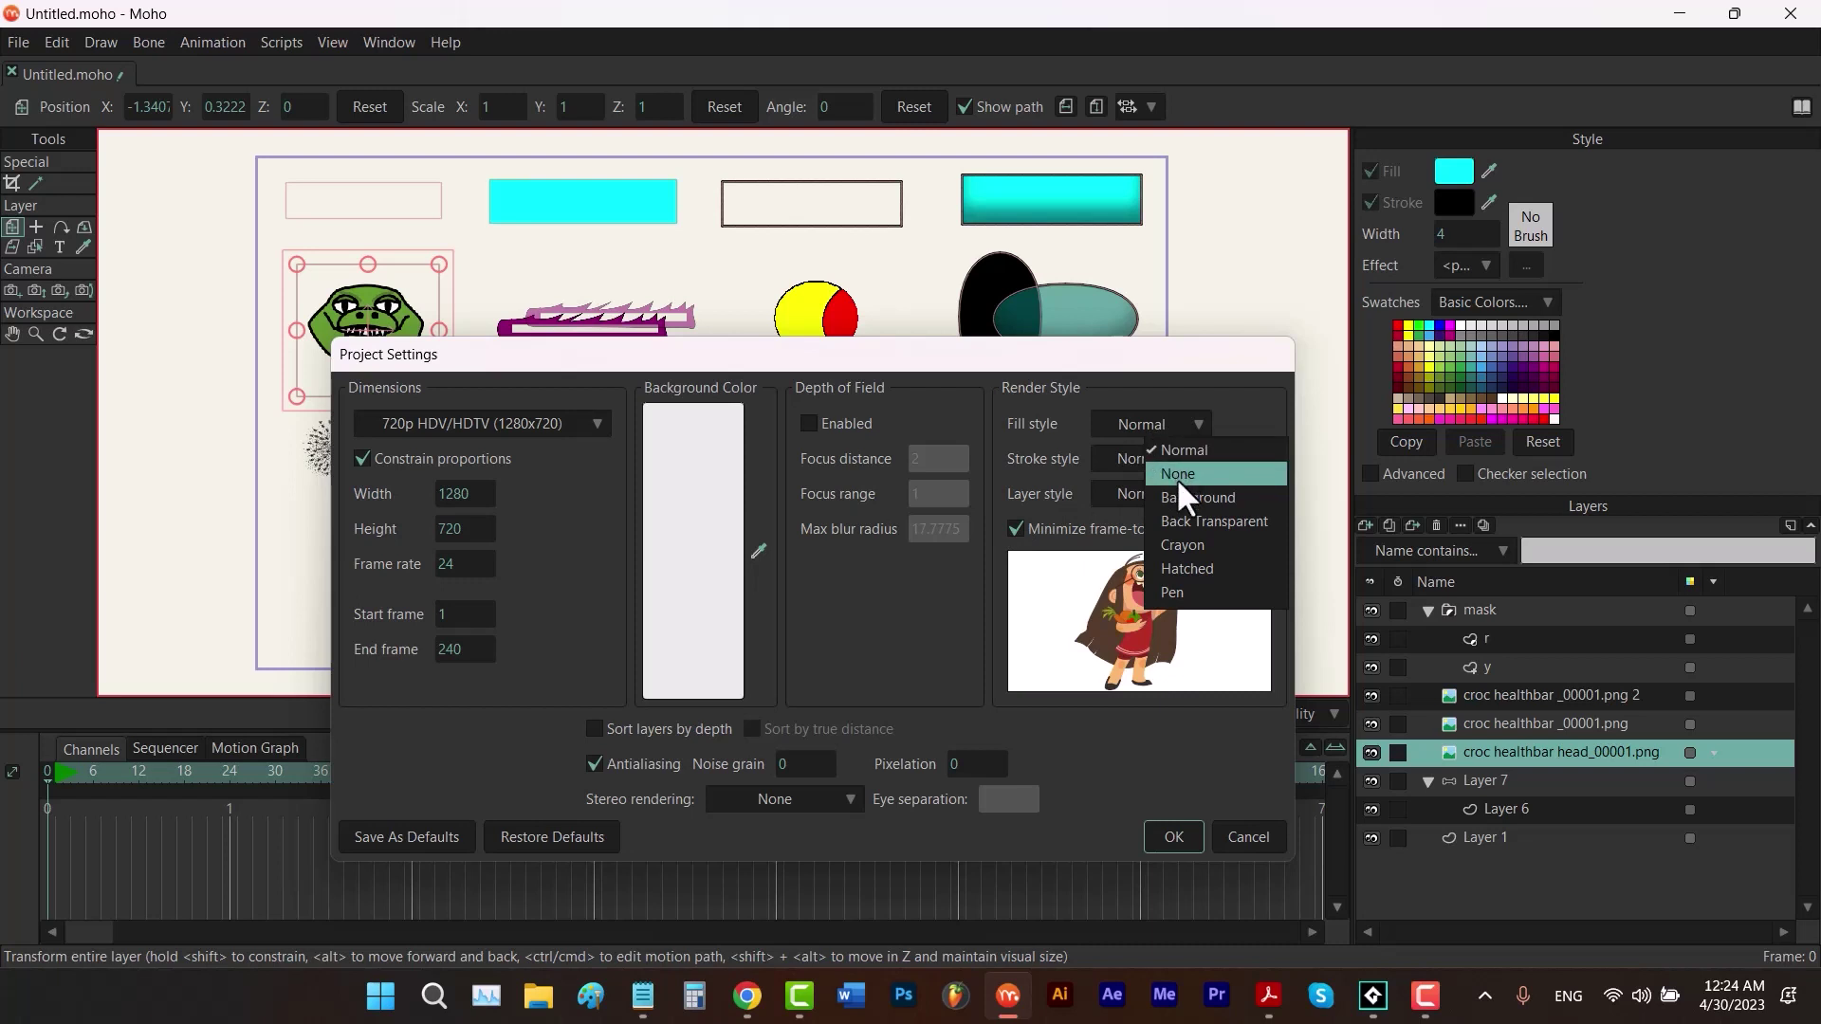
click(1130, 459)
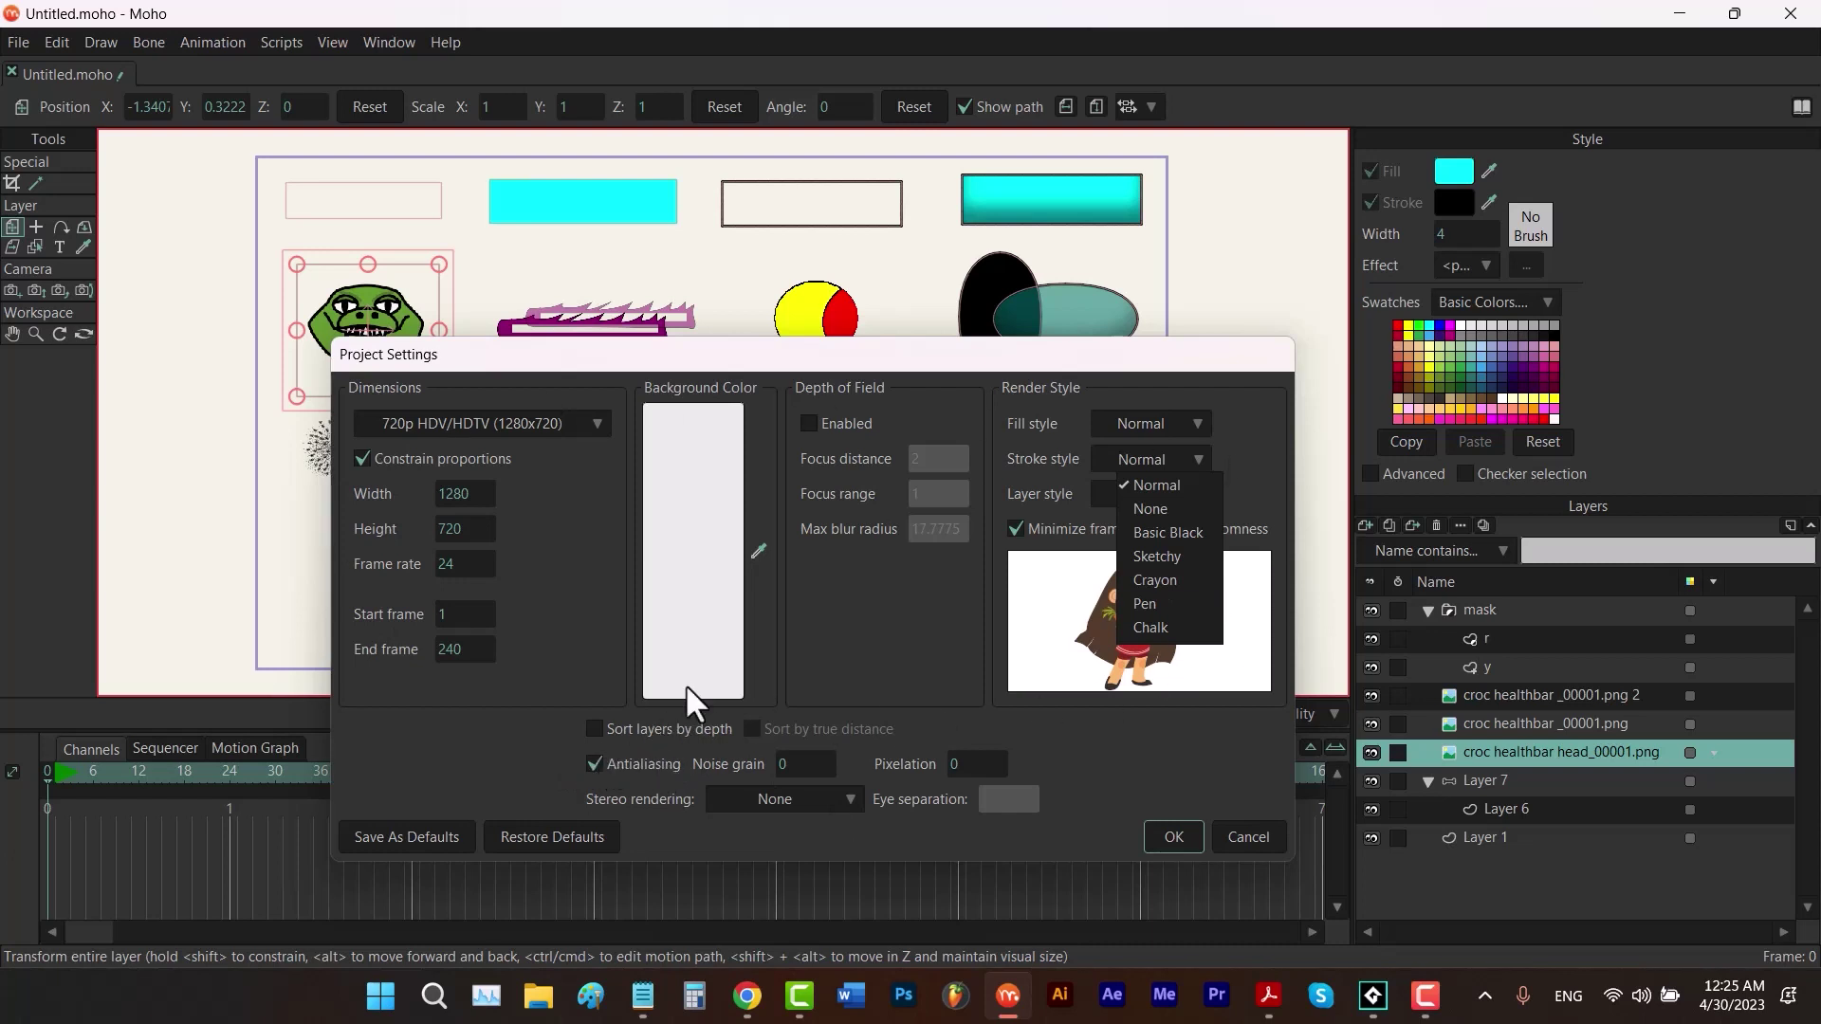
click(1176, 827)
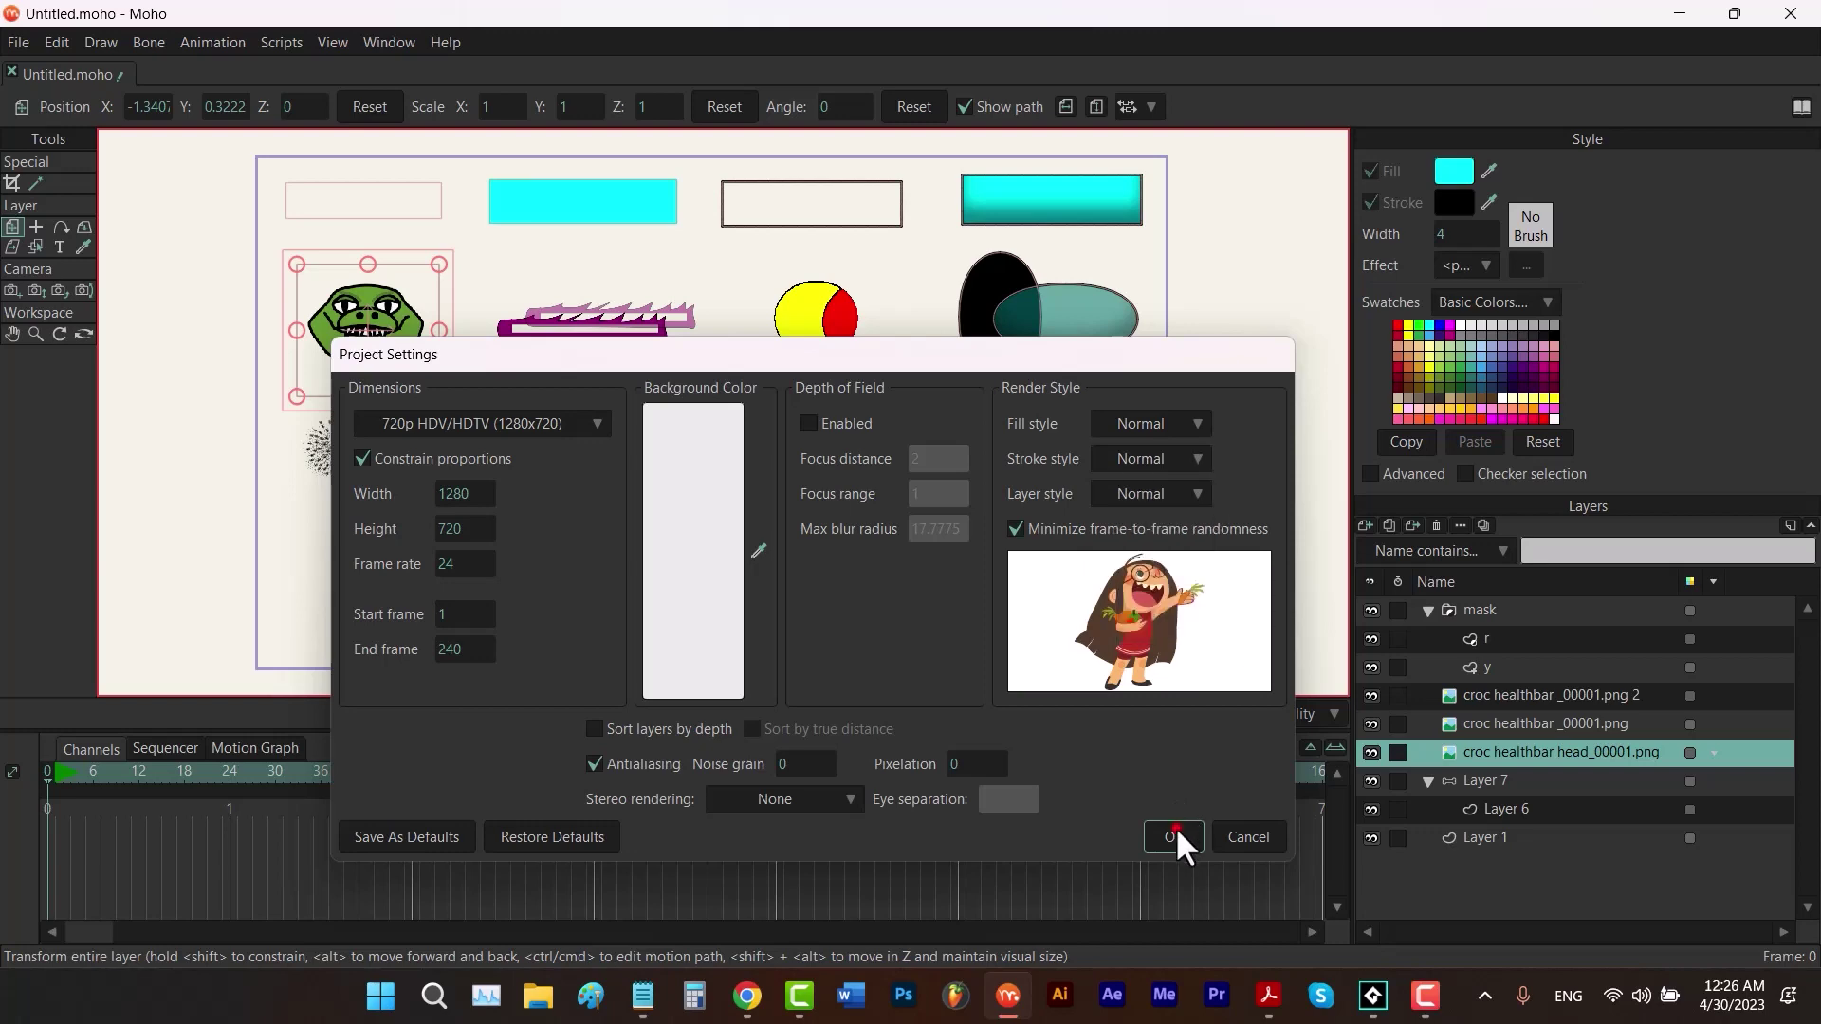
click(1174, 824)
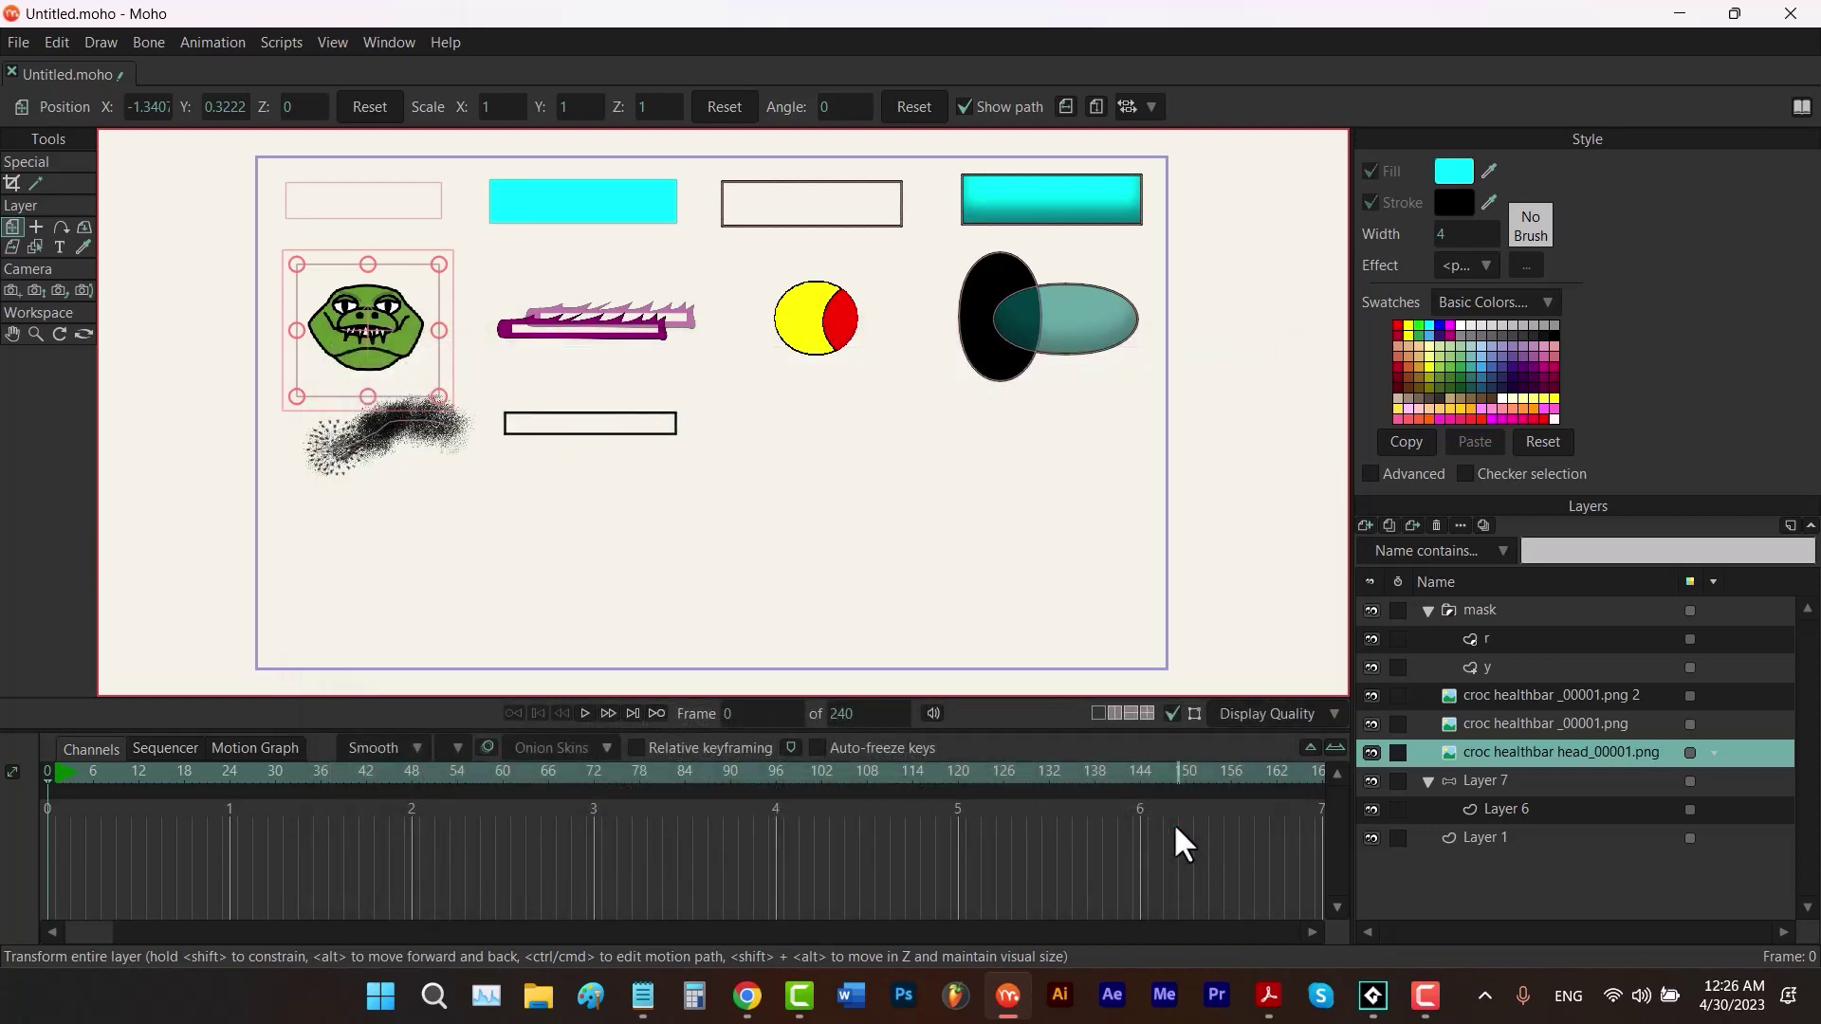